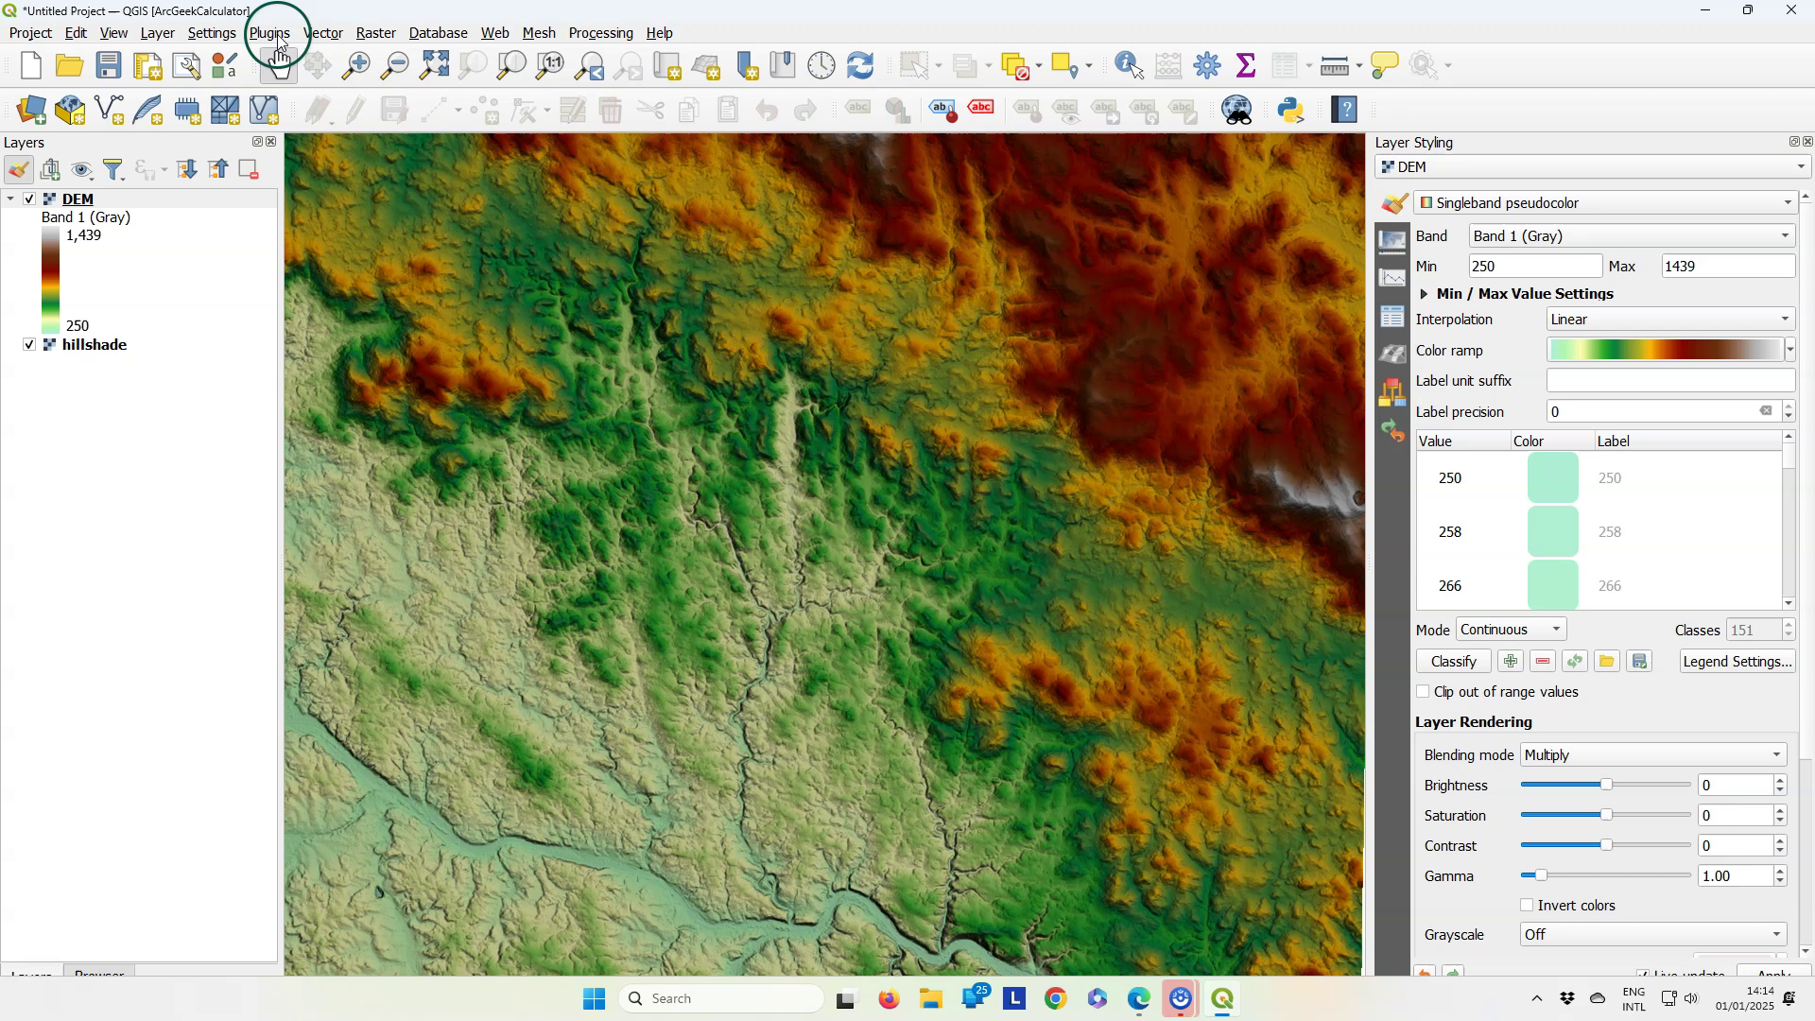
Find 'ArcGeek' in the plugin manager and install the ArcGeek Calculator plugin.
{"action": "left_click", "coordinate": [270, 33]}
{"action": "left_click", "coordinate": [296, 59]}
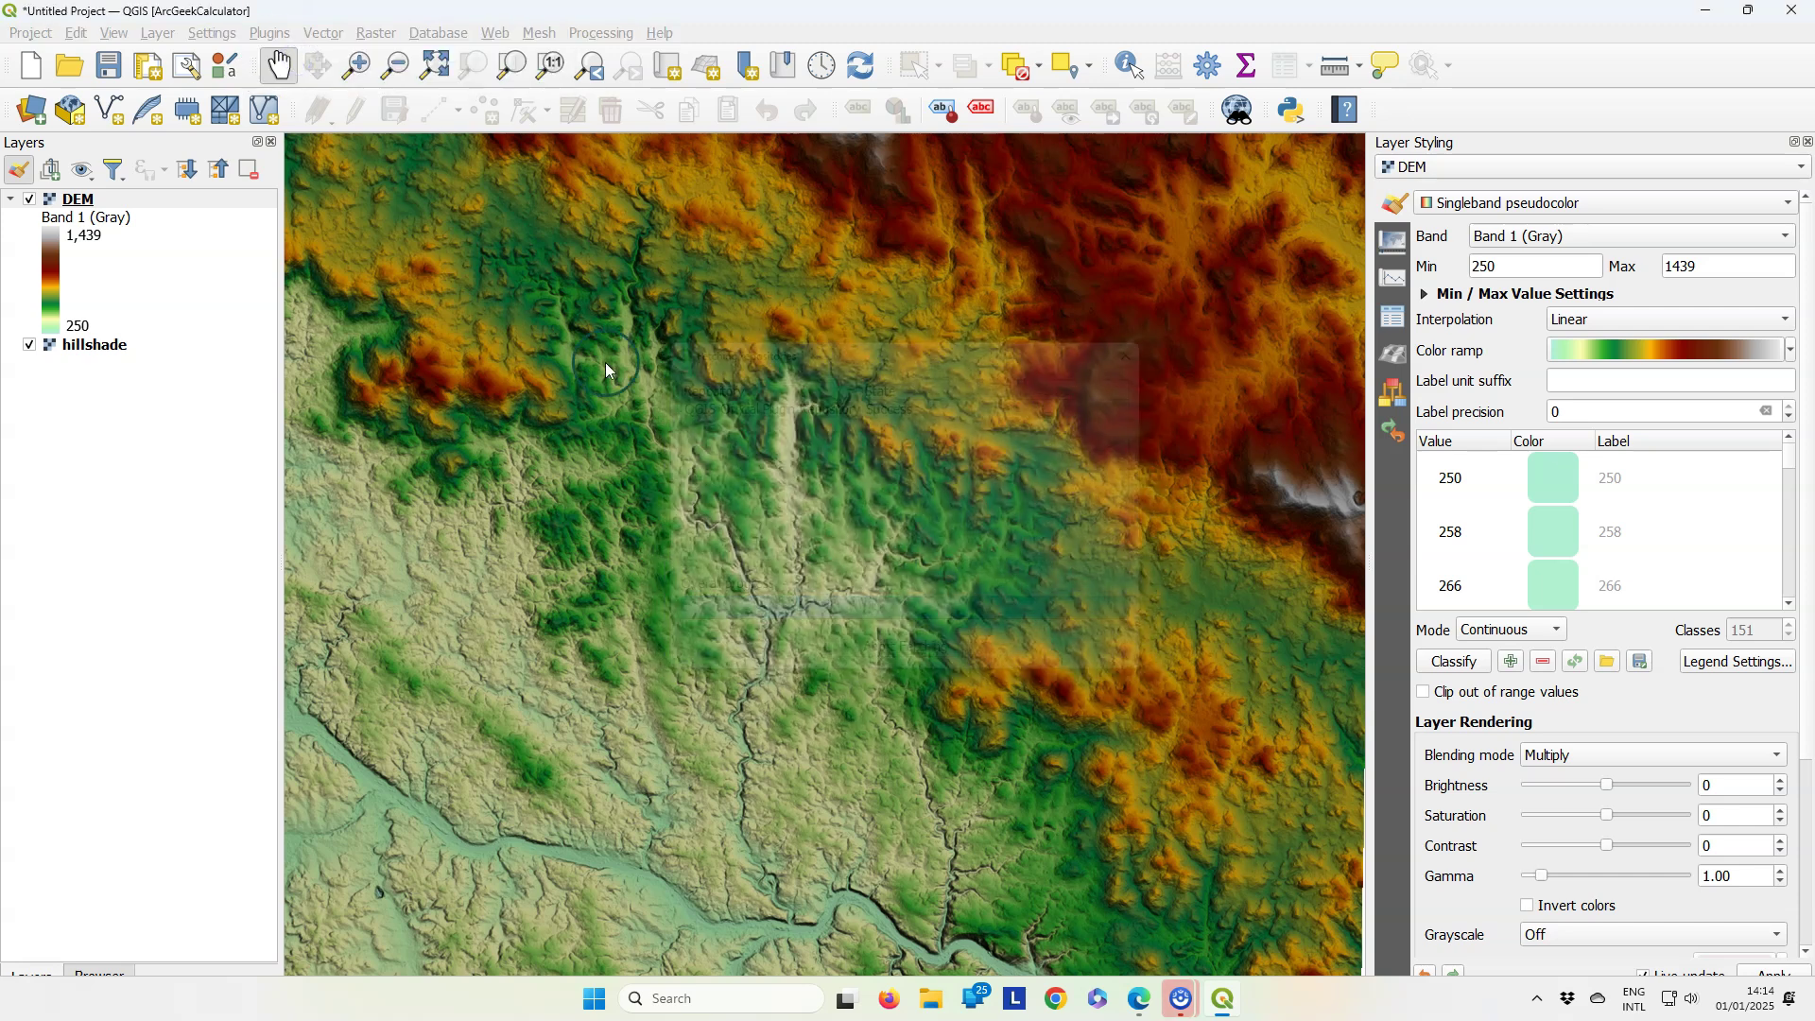
{"action": "left_click", "coordinate": [817, 232]}
{"action": "type", "text": "ArcG"}
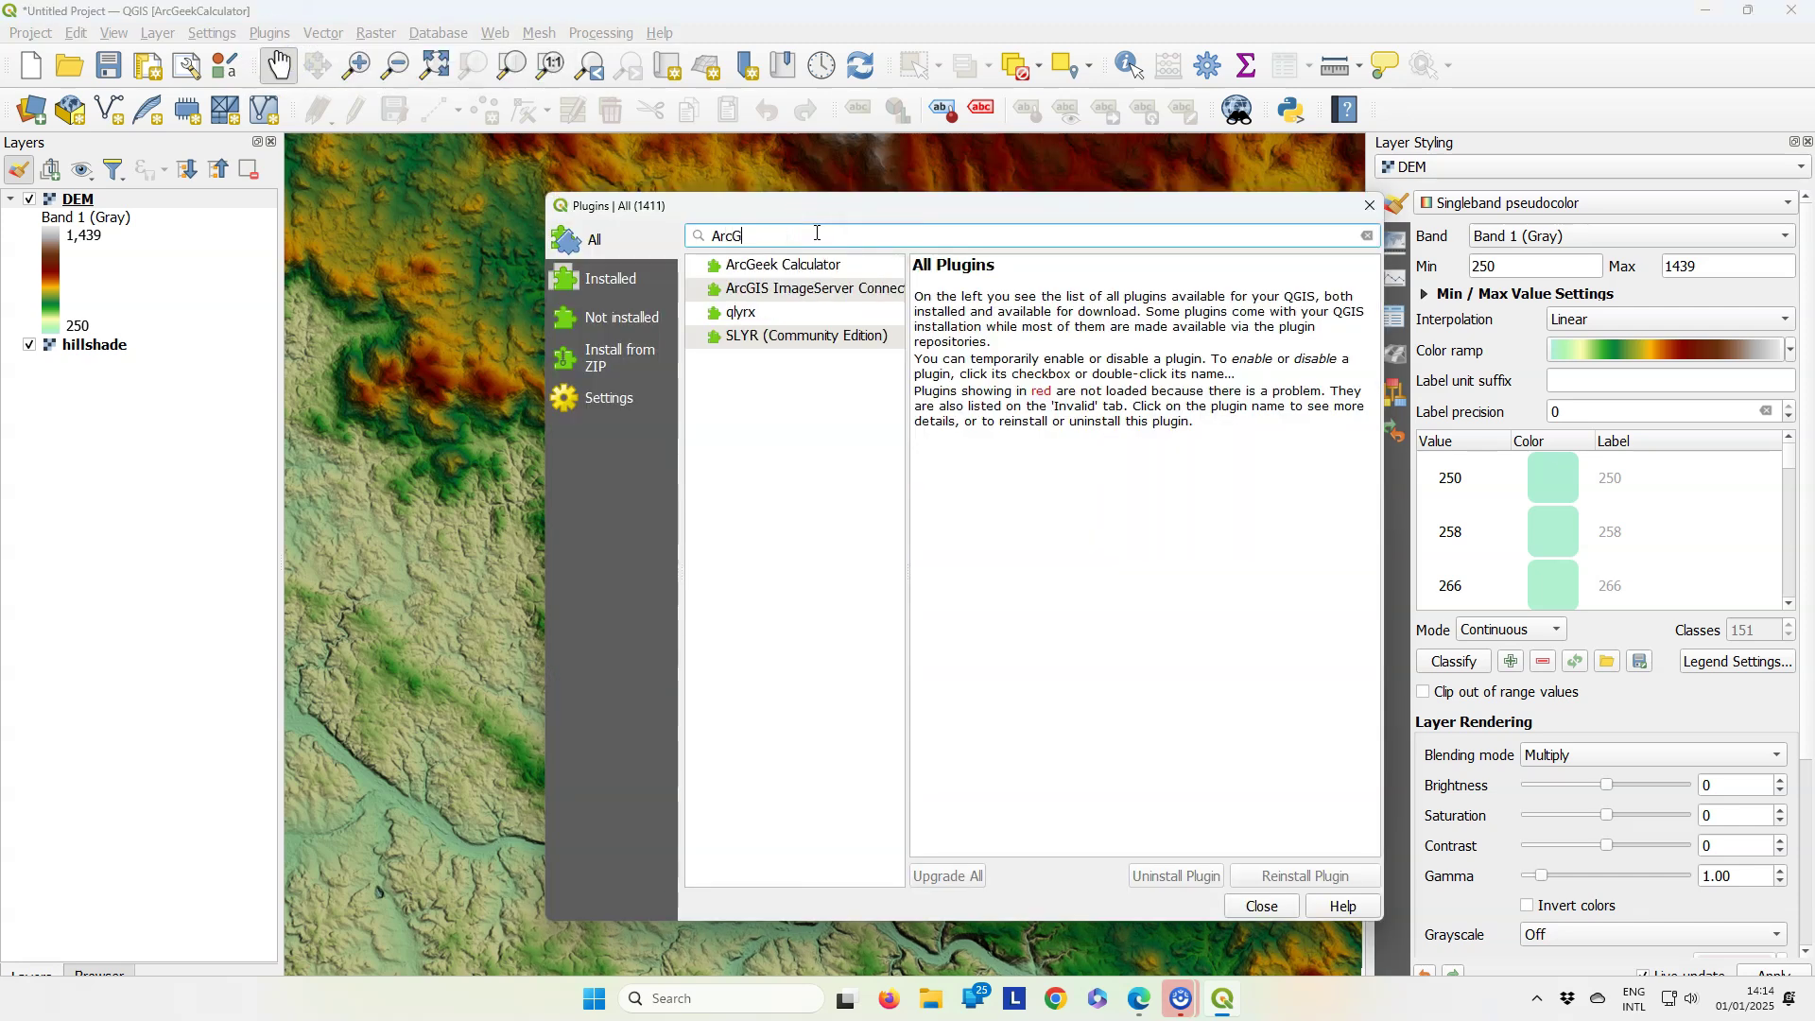
{"action": "type", "text": "eek"}
{"action": "left_click", "coordinate": [809, 267]}
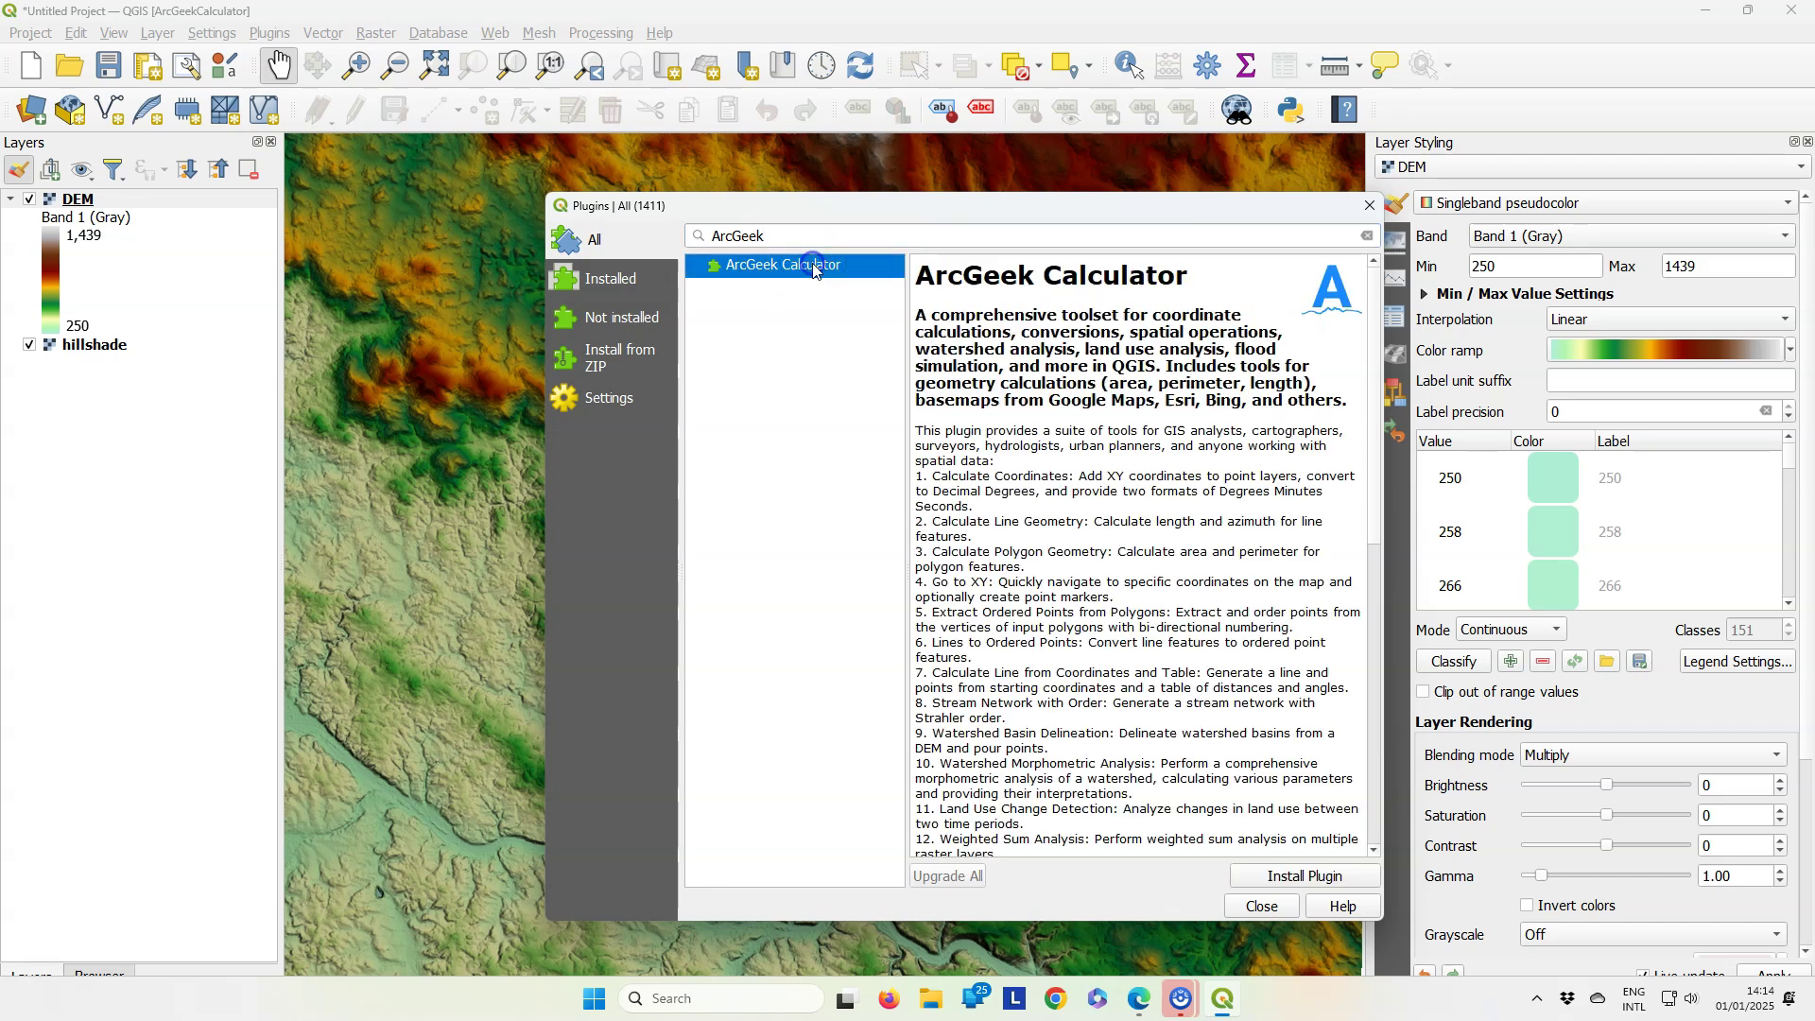
{"action": "left_click", "coordinate": [1277, 877]}
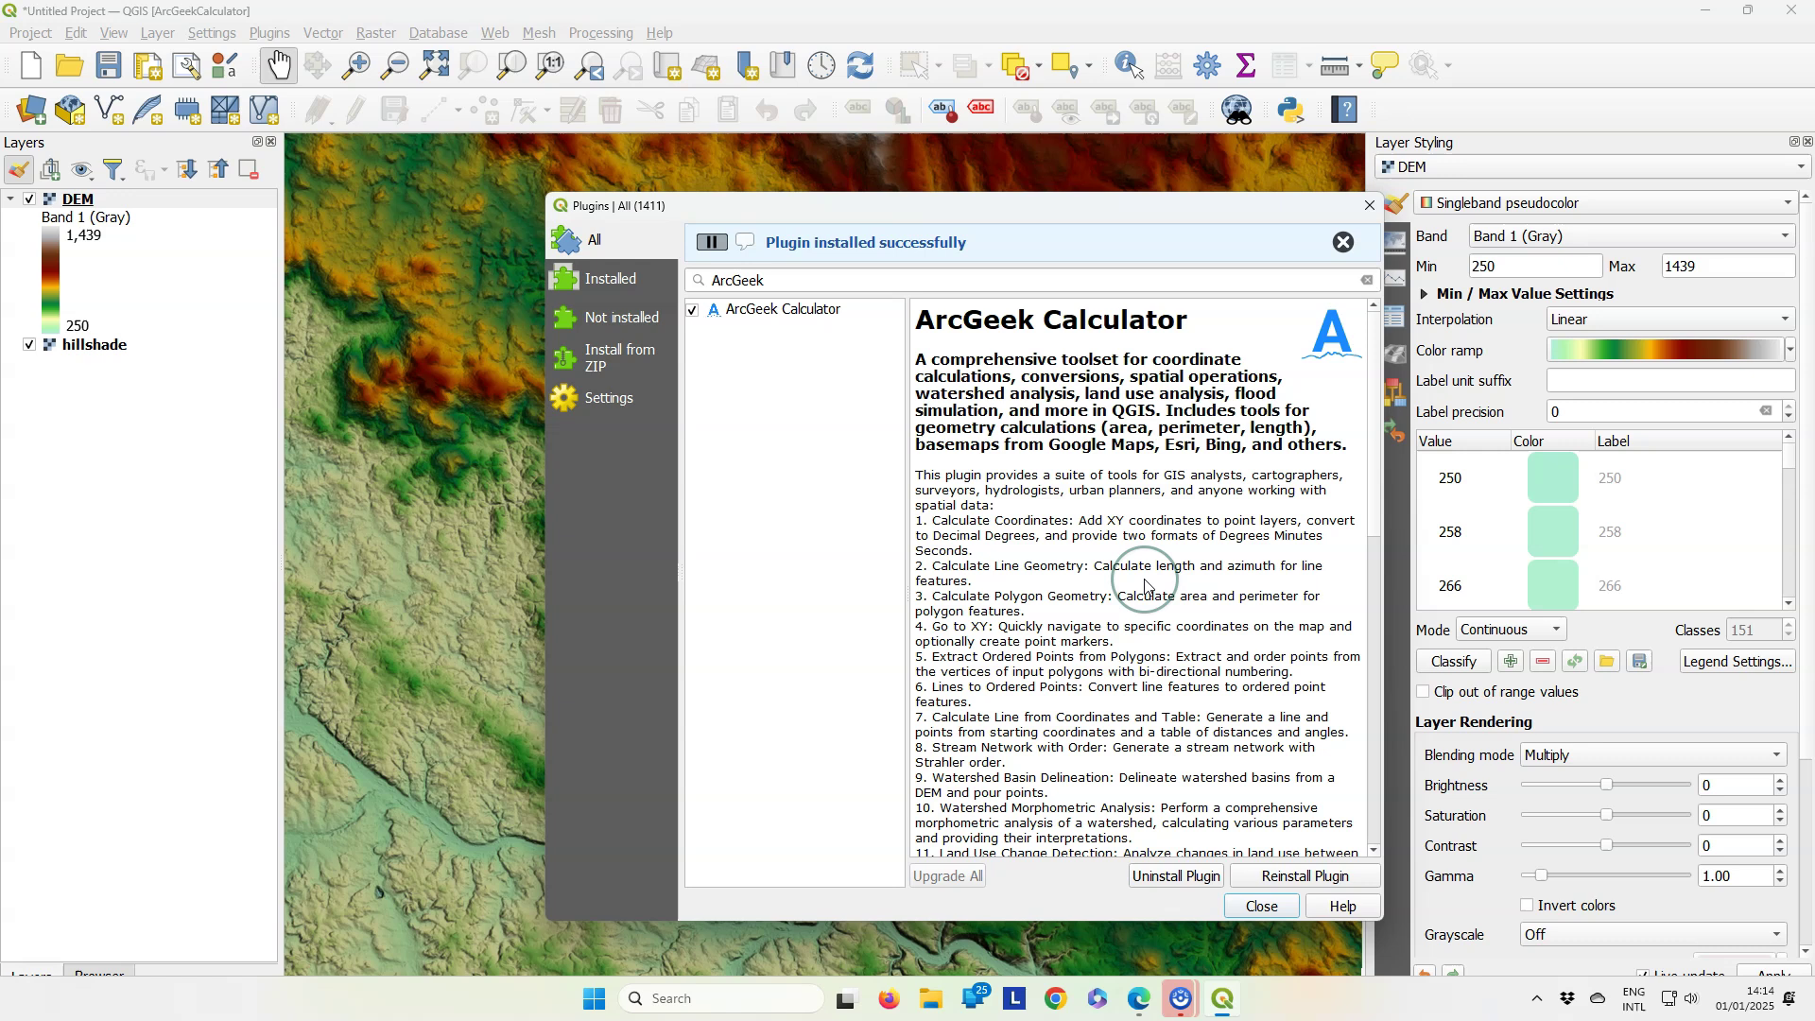
{"action": "left_click", "coordinate": [1264, 908]}
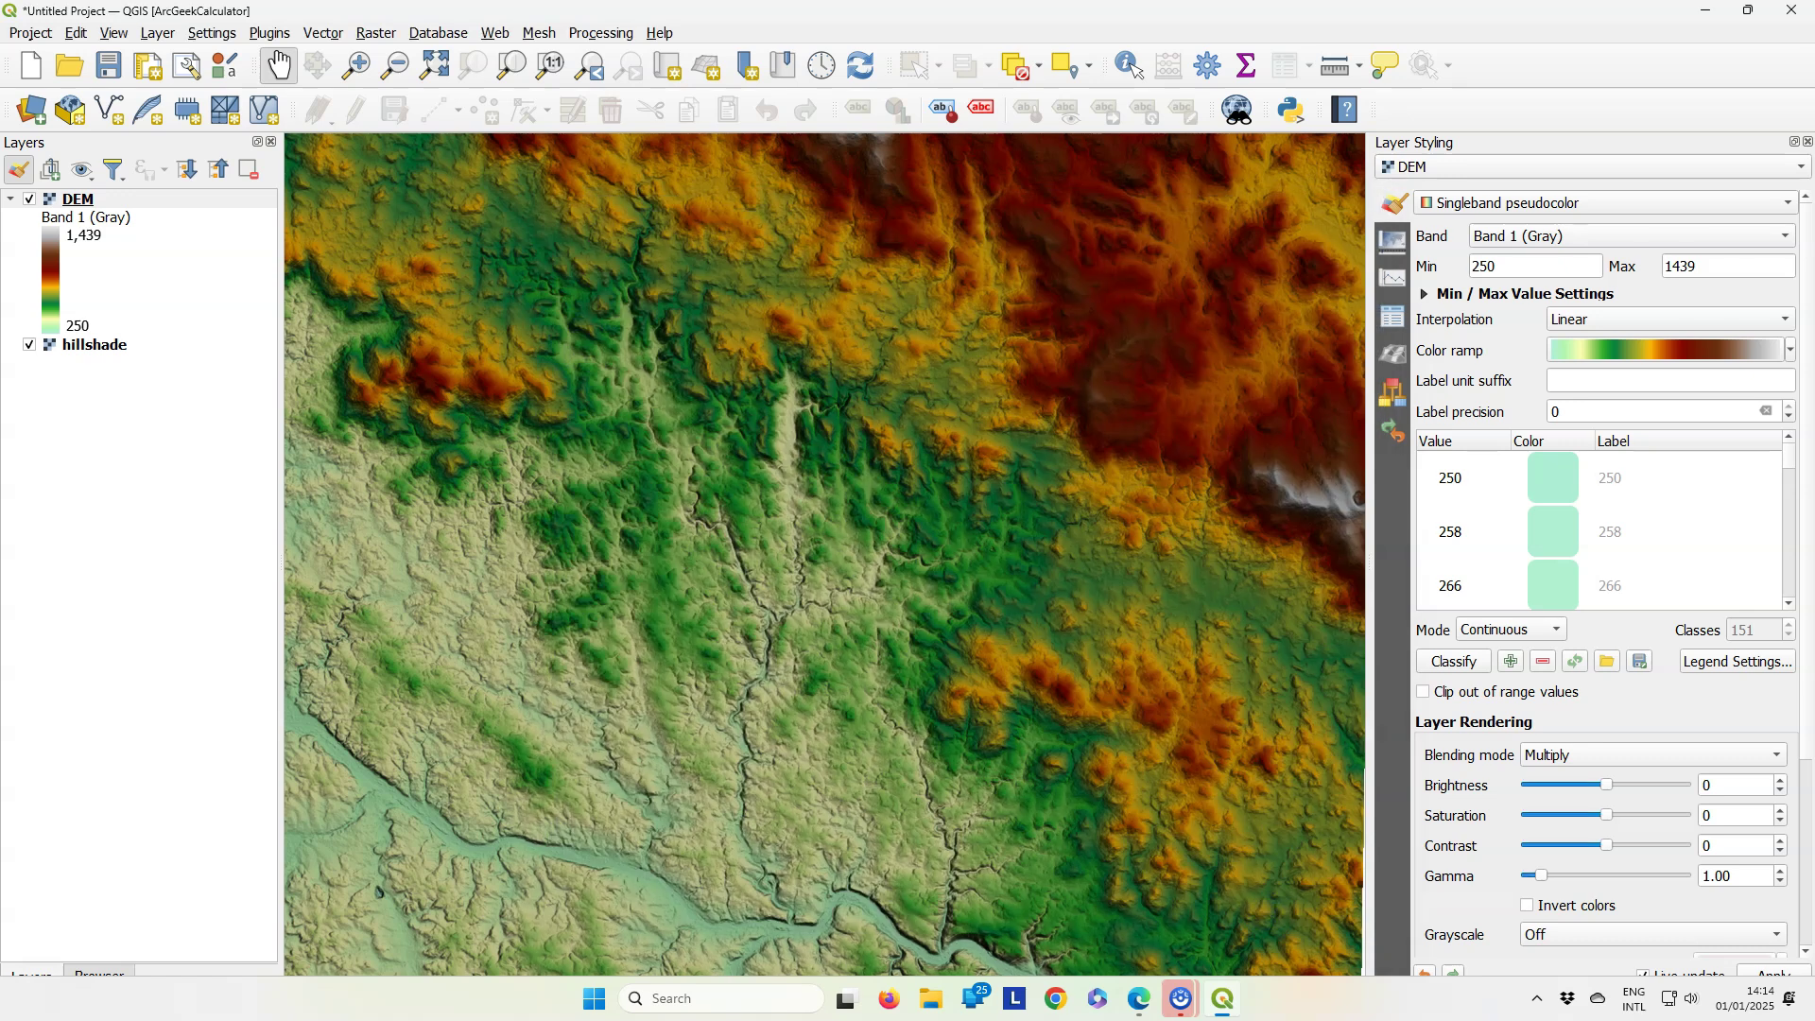
Open ArcGeek's Stream Network with Order tool and change the threshold from 5000 to 300.
{"action": "left_click", "coordinate": [283, 33]}
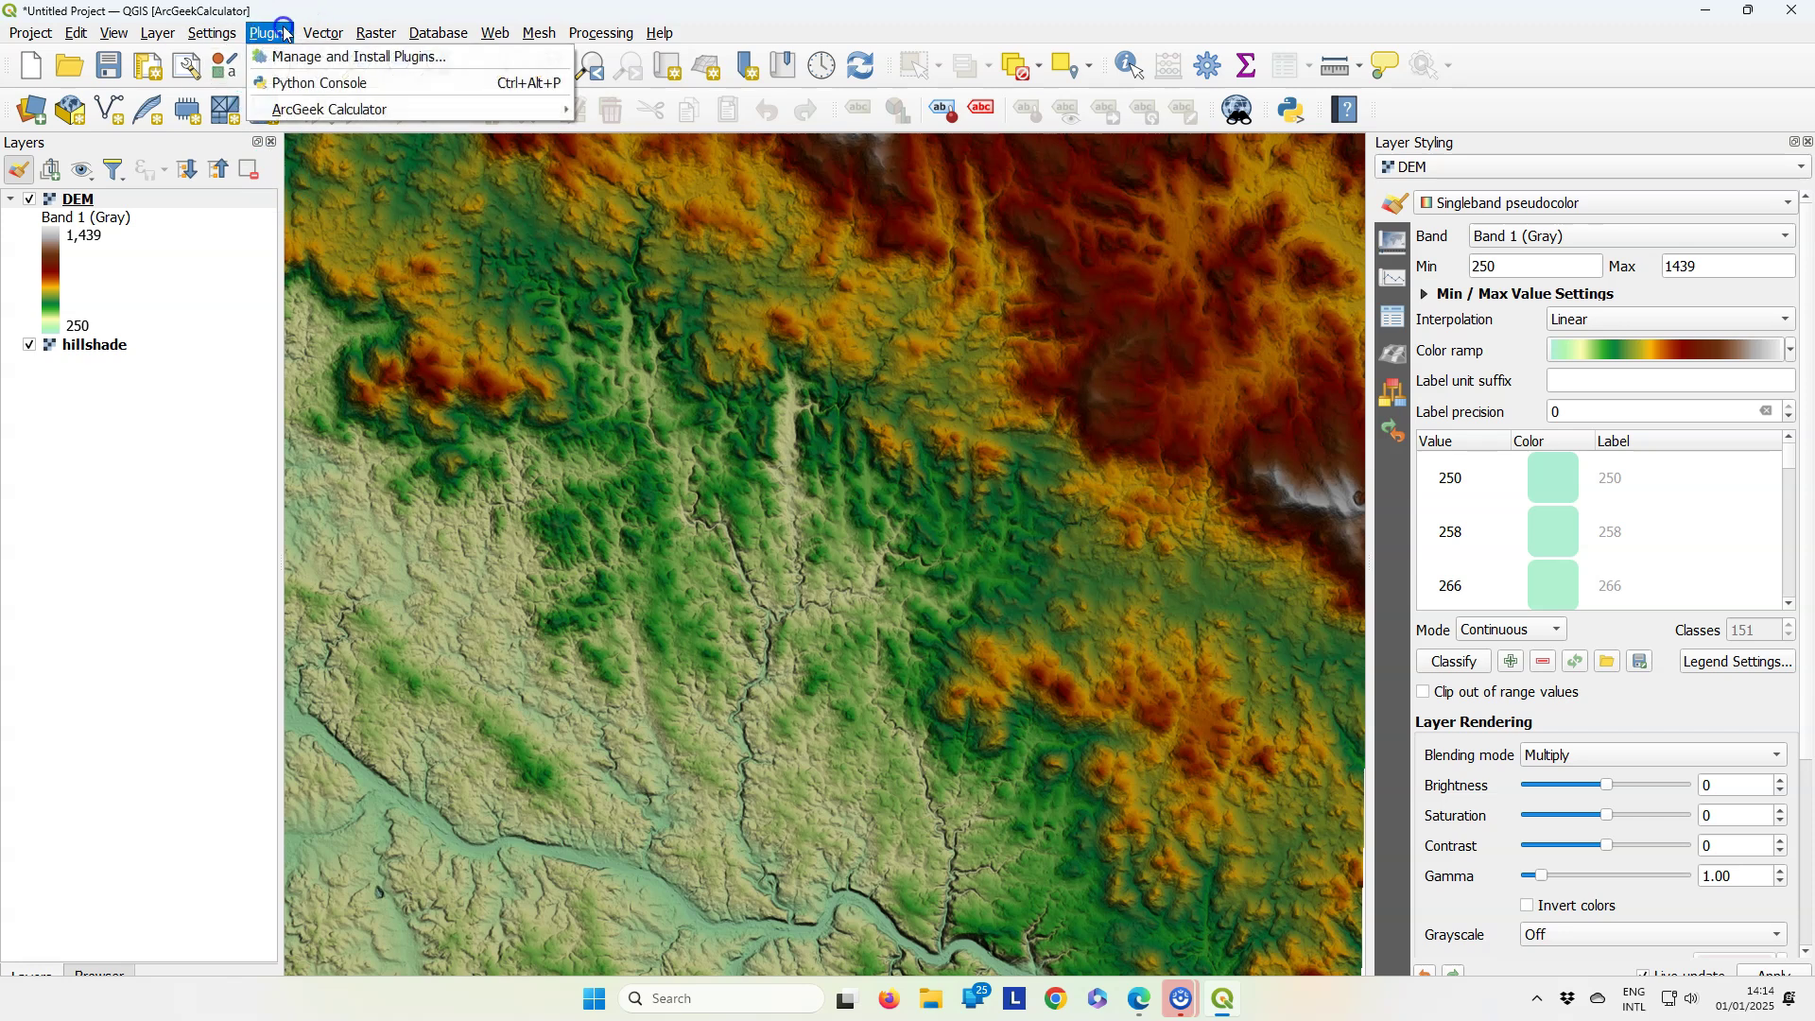
{"action": "left_click", "coordinate": [326, 112]}
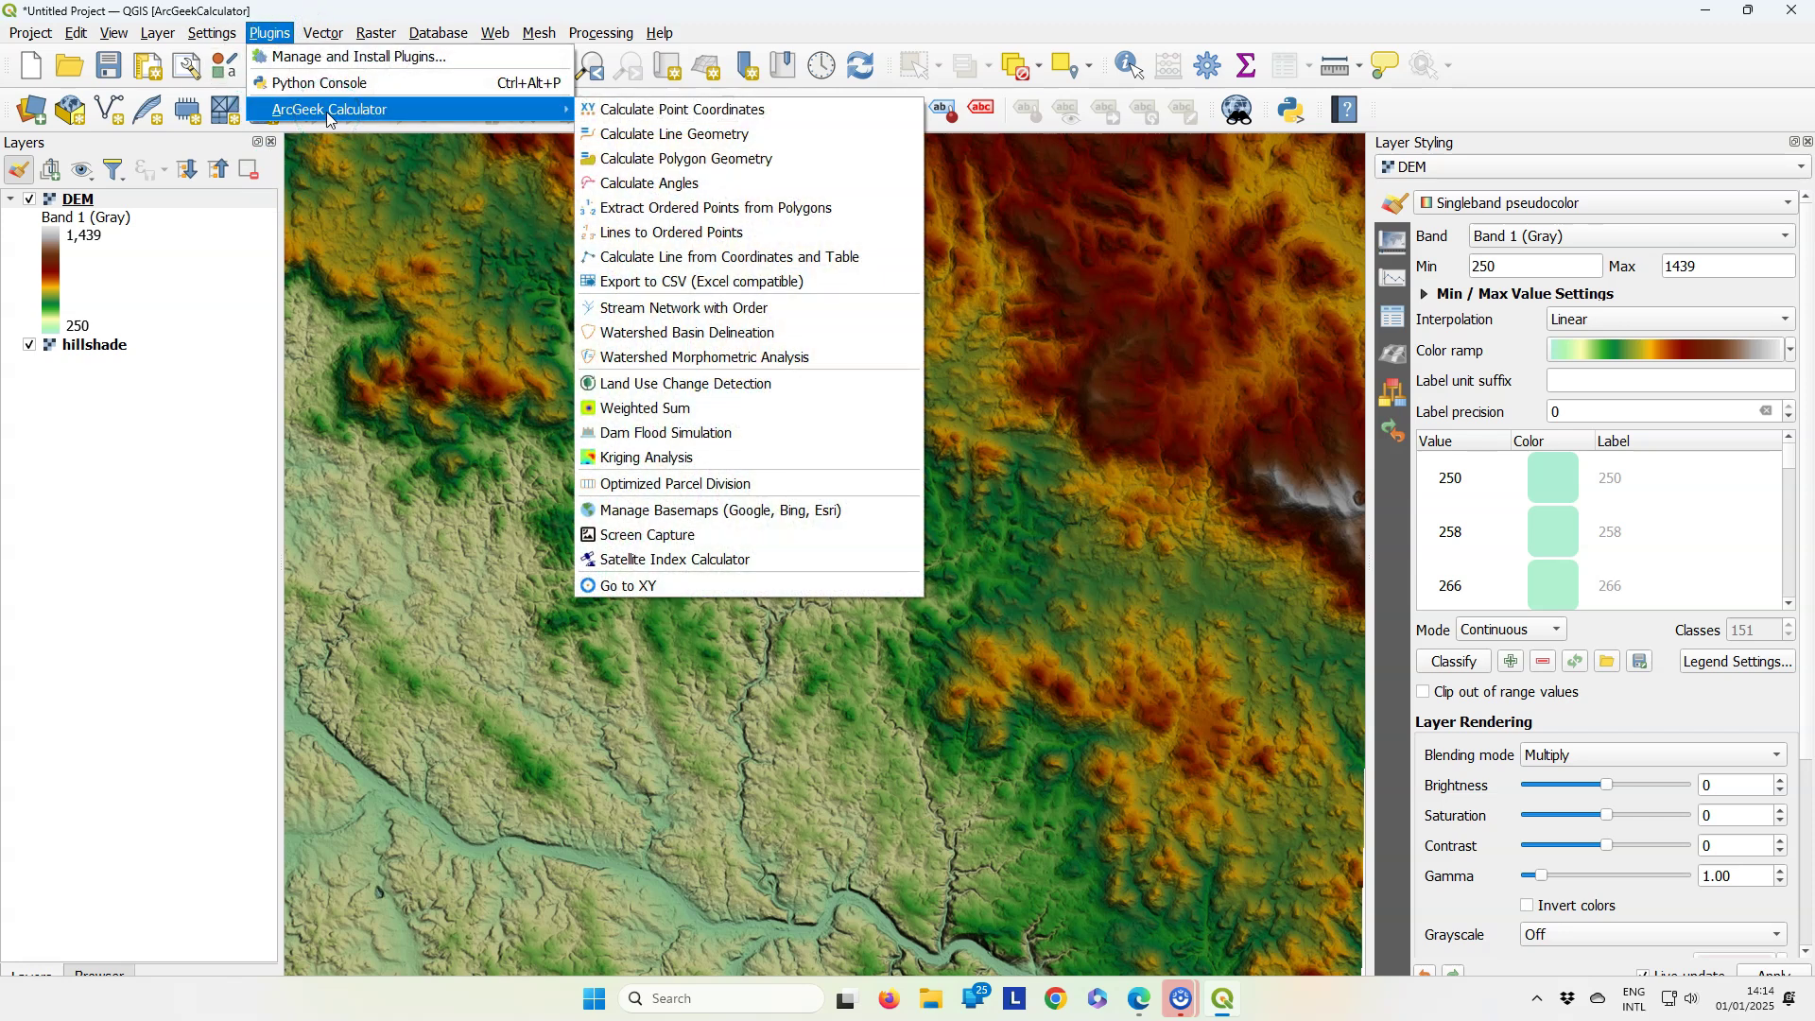
{"action": "left_click", "coordinate": [806, 315]}
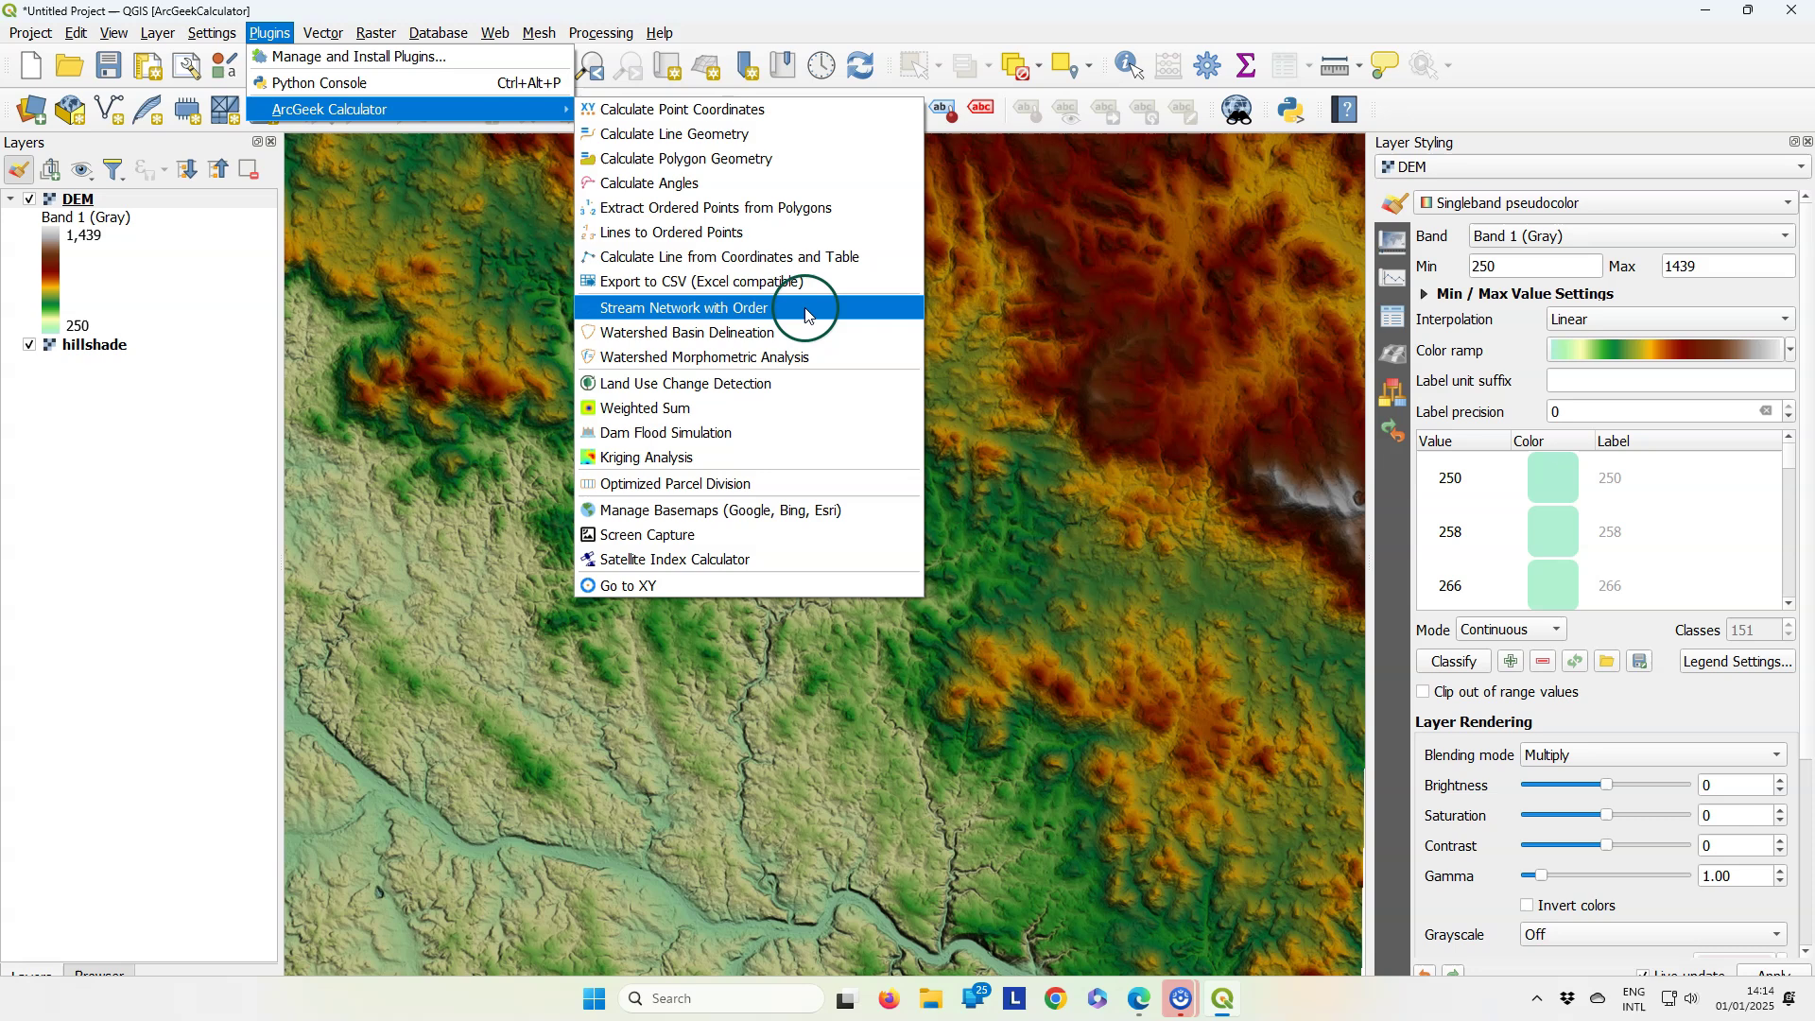
{"action": "left_click", "coordinate": [802, 357]}
{"action": "left_click", "coordinate": [679, 312]}
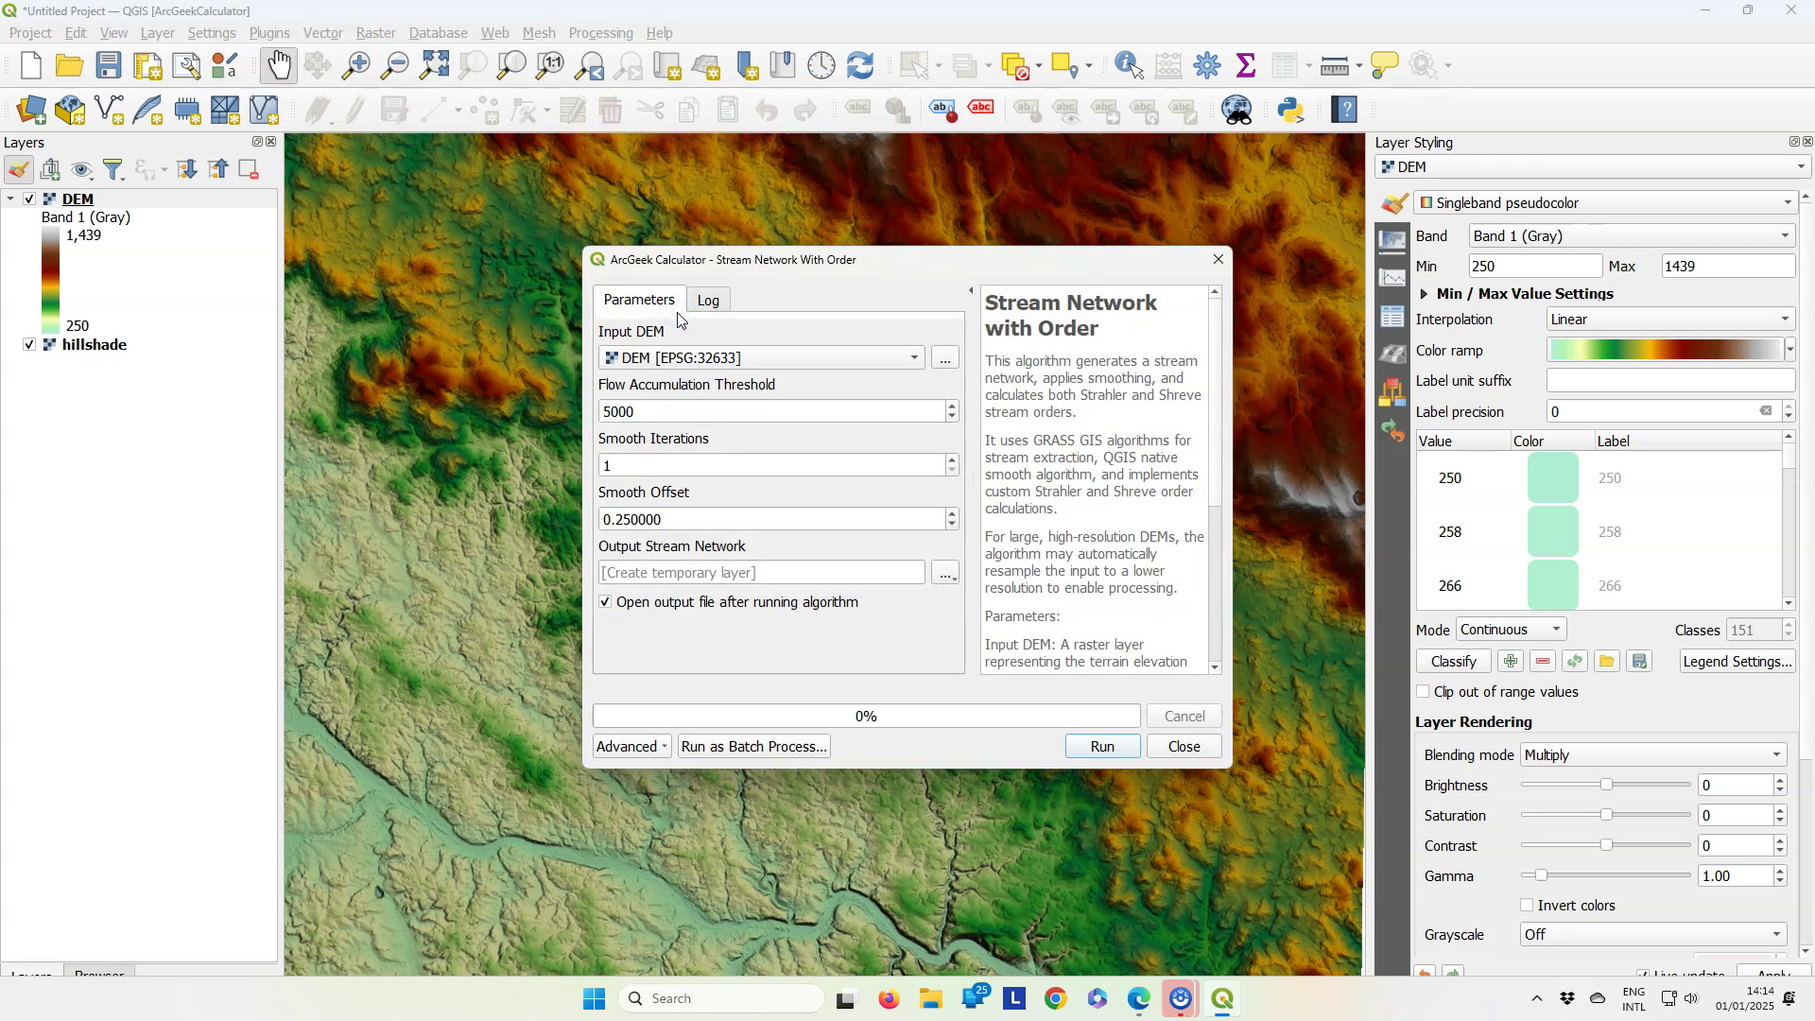
{"action": "left_click", "coordinate": [645, 413]}
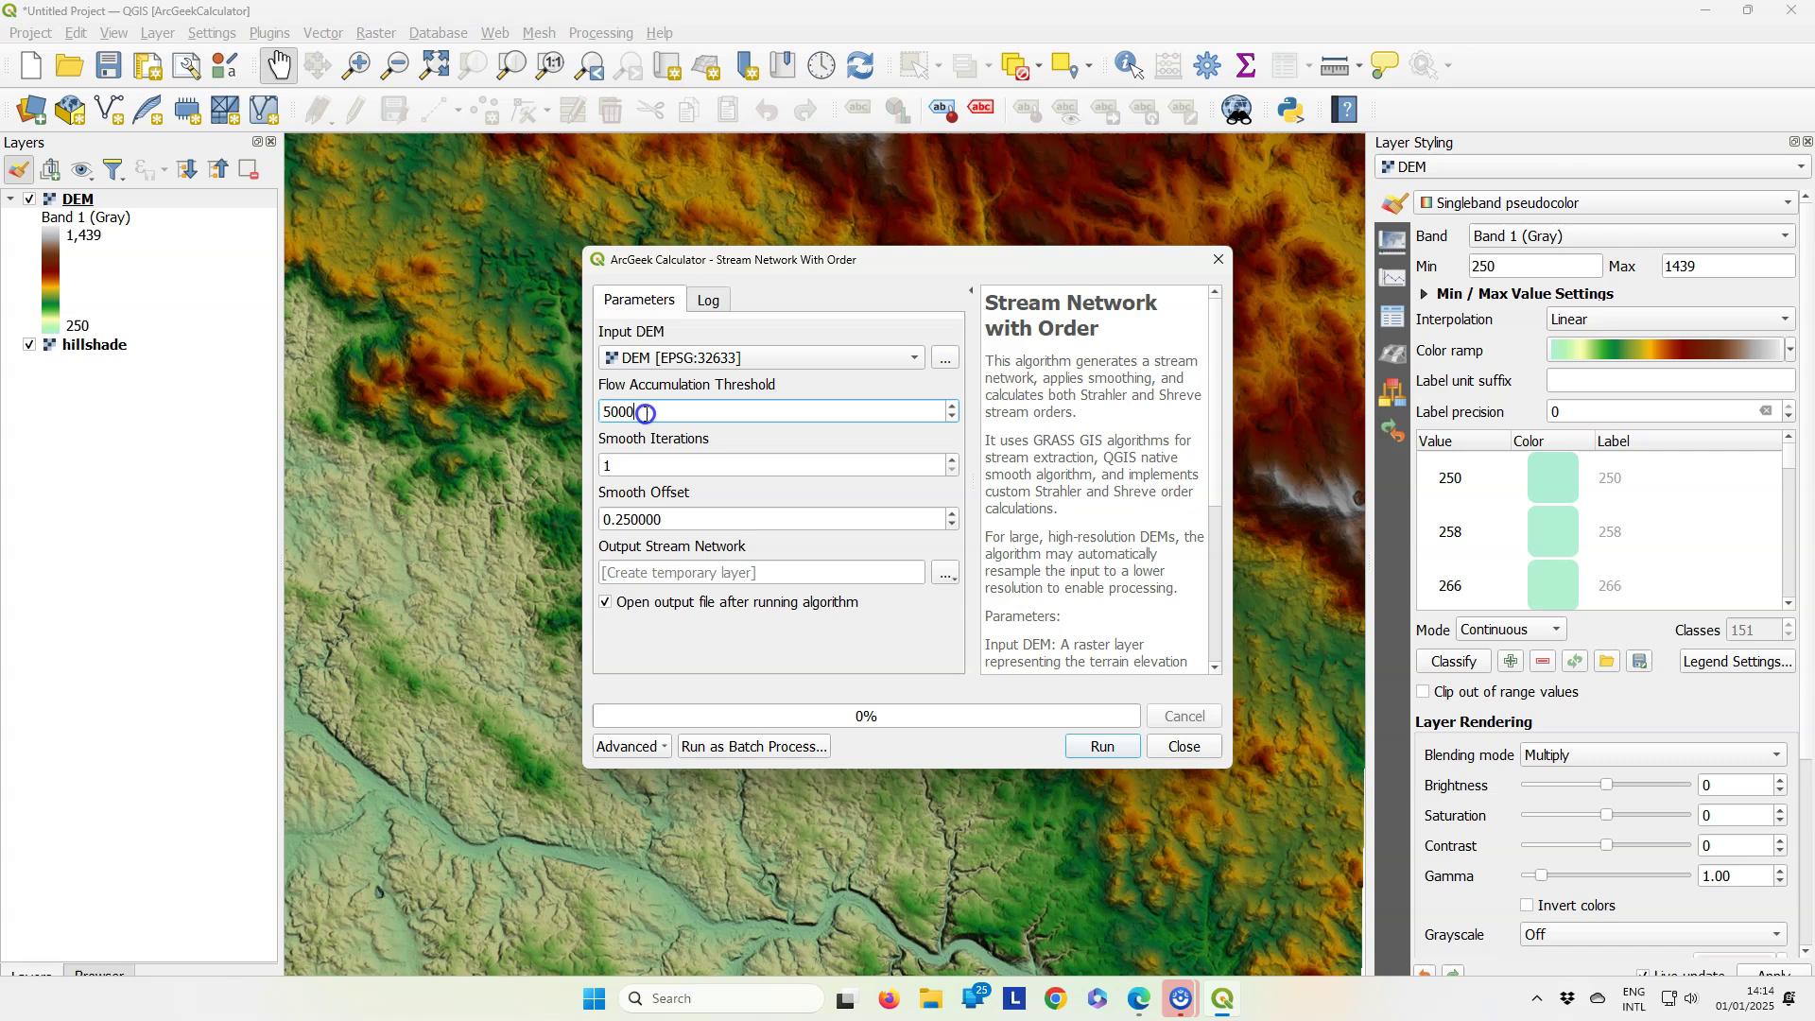
{"action": "left_click_drag", "start_coordinate": [647, 413], "coordinate": [503, 401]}
{"action": "type", "text": "300"}
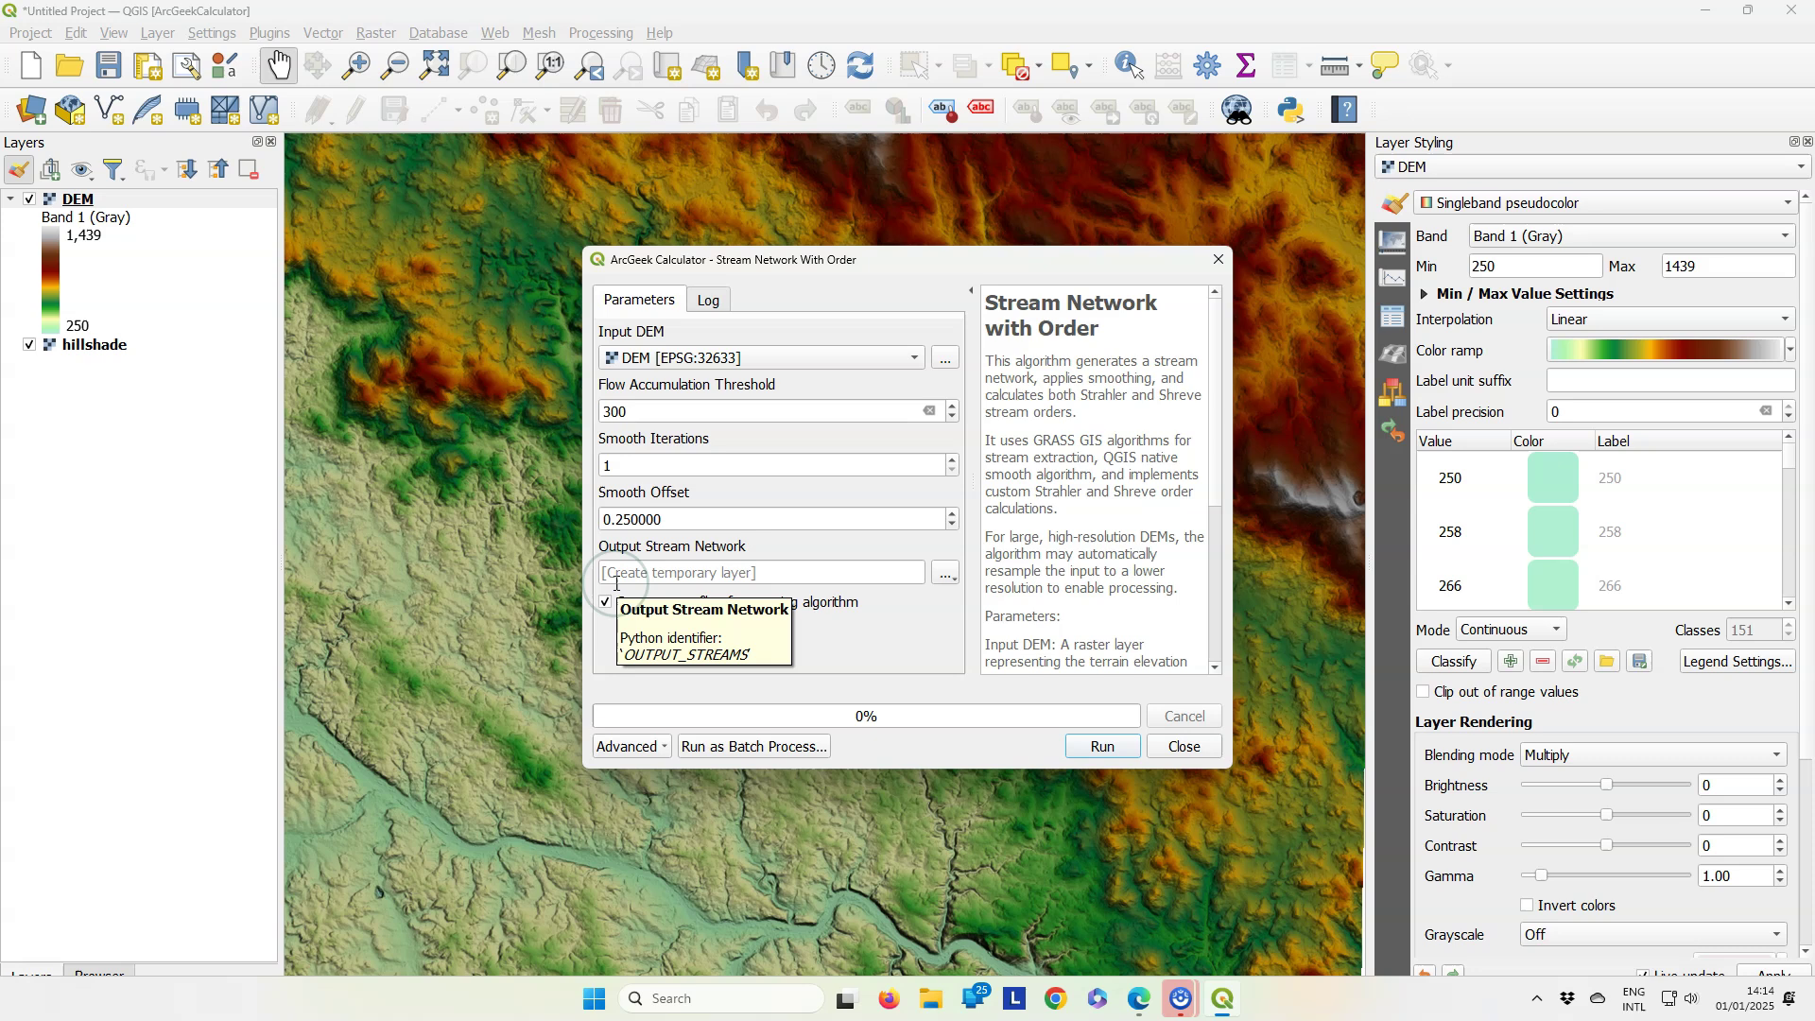
{"action": "left_click_drag", "start_coordinate": [1216, 443], "coordinate": [1215, 605]}
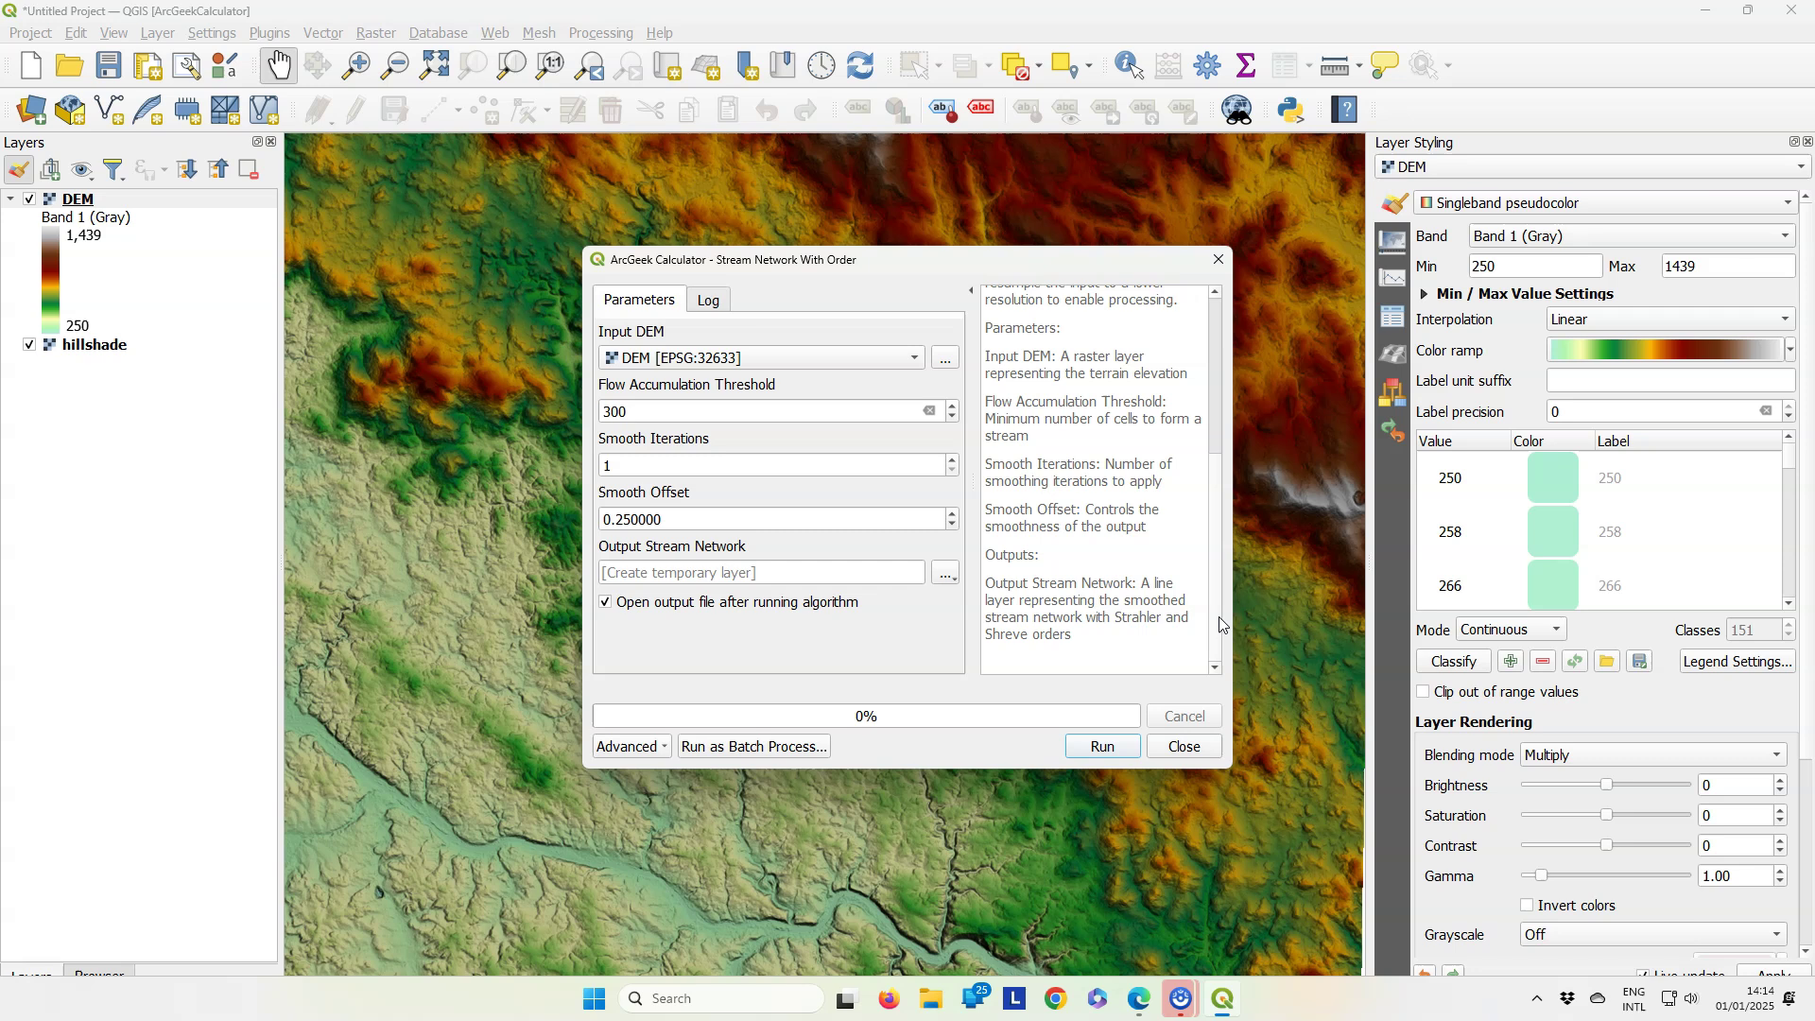
Save the tool output to a GeoPackage with layer name 'Stream network'.
{"action": "left_click", "coordinate": [944, 573]}
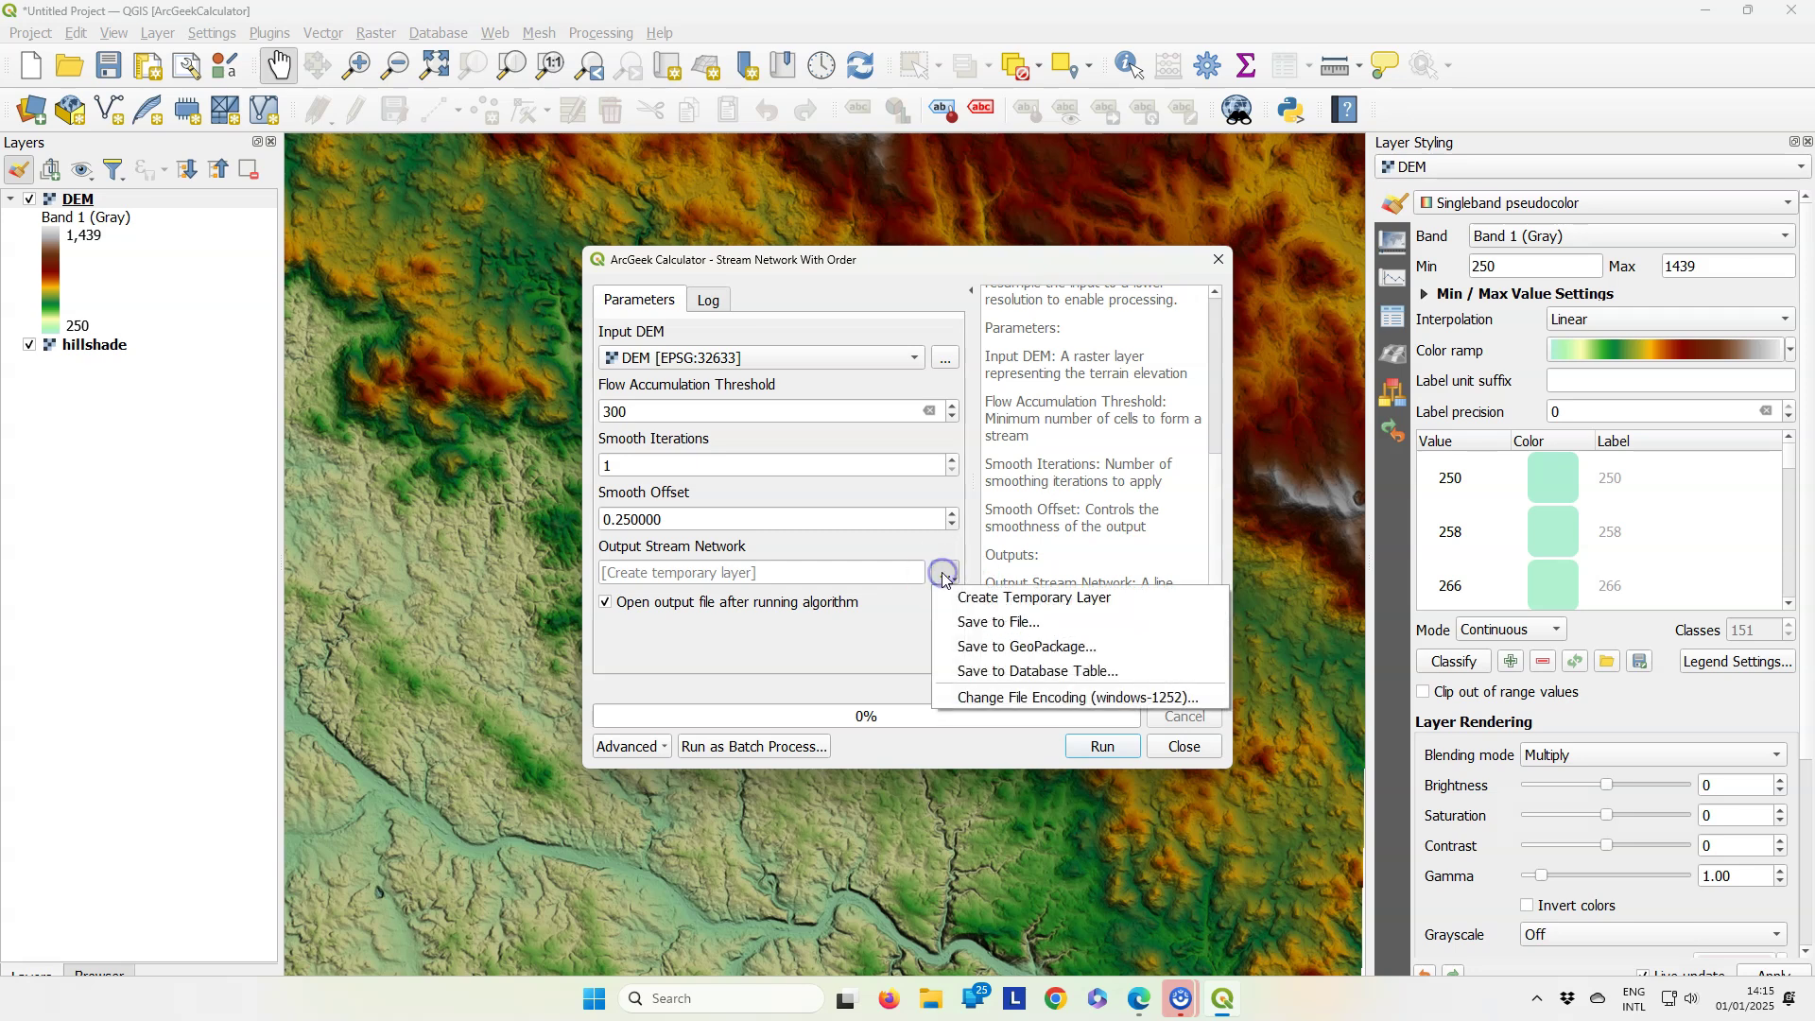
{"action": "left_click", "coordinate": [1029, 646]}
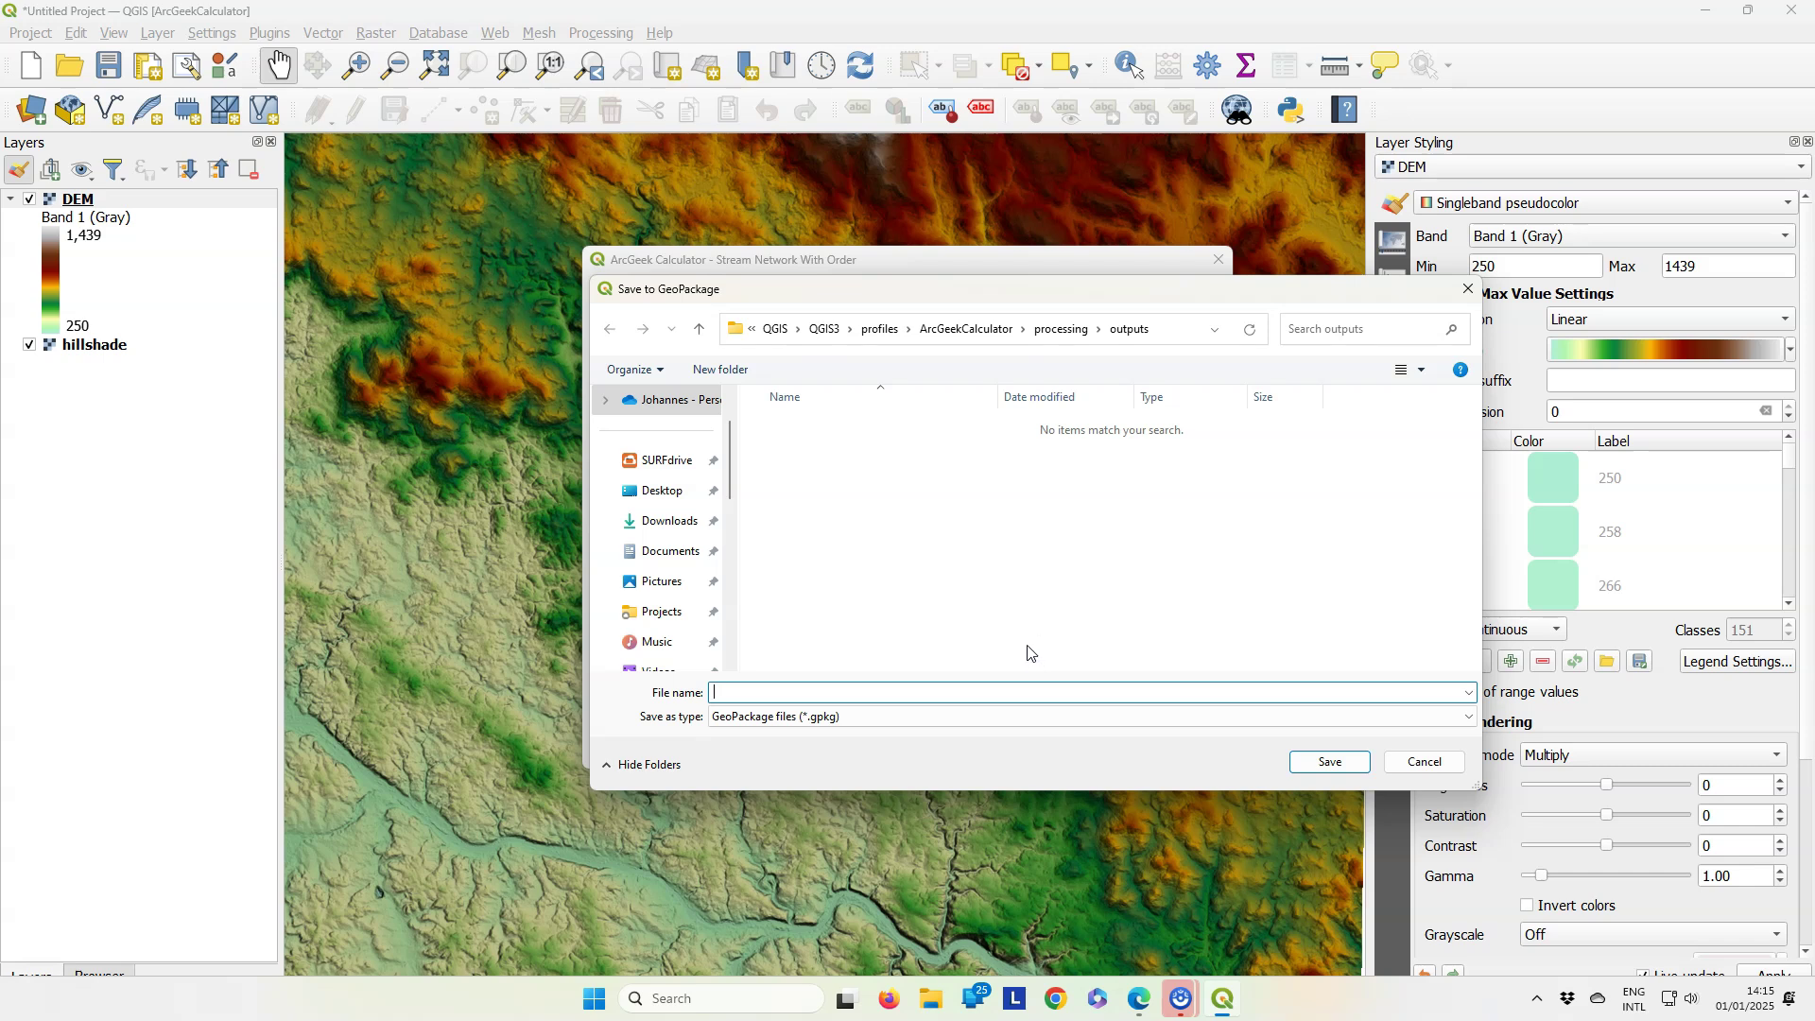
{"action": "left_click", "coordinate": [992, 634]}
{"action": "type", "text": "llzkdk"}
{"action": "left_click", "coordinate": [1329, 762]}
{"action": "left_click", "coordinate": [1037, 602]}
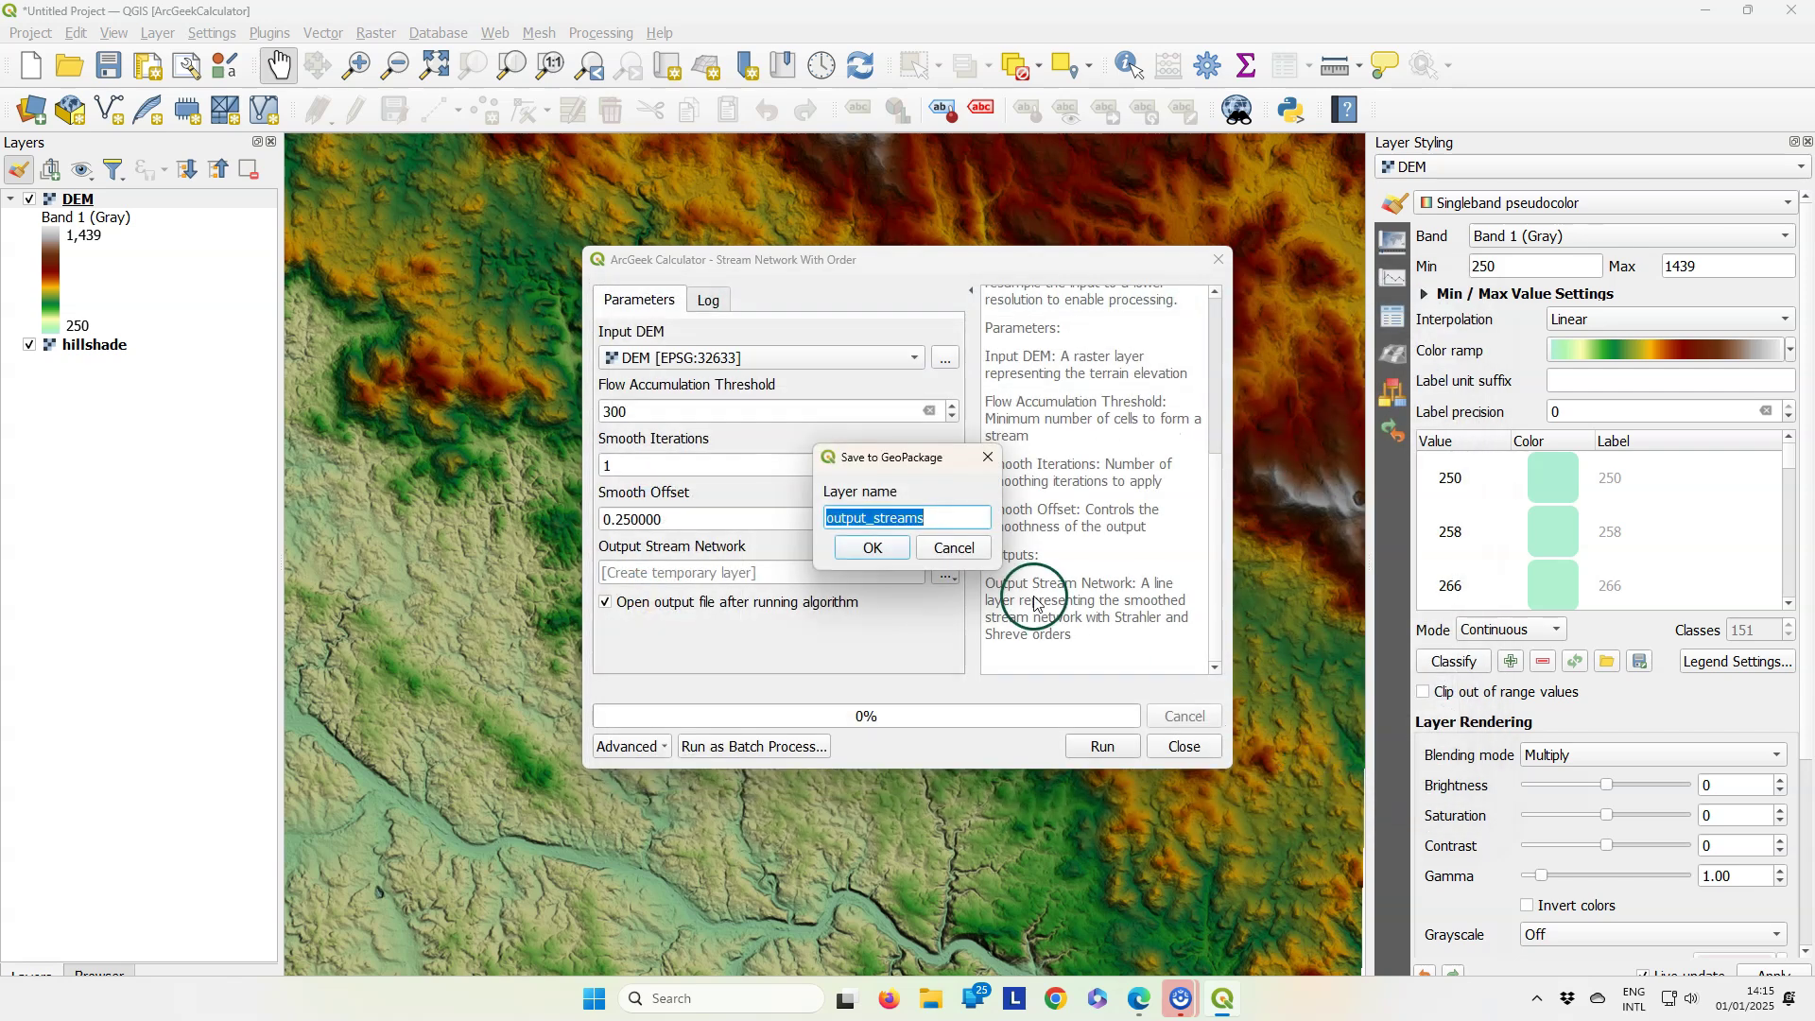
{"action": "type", "text": "Stream network"}
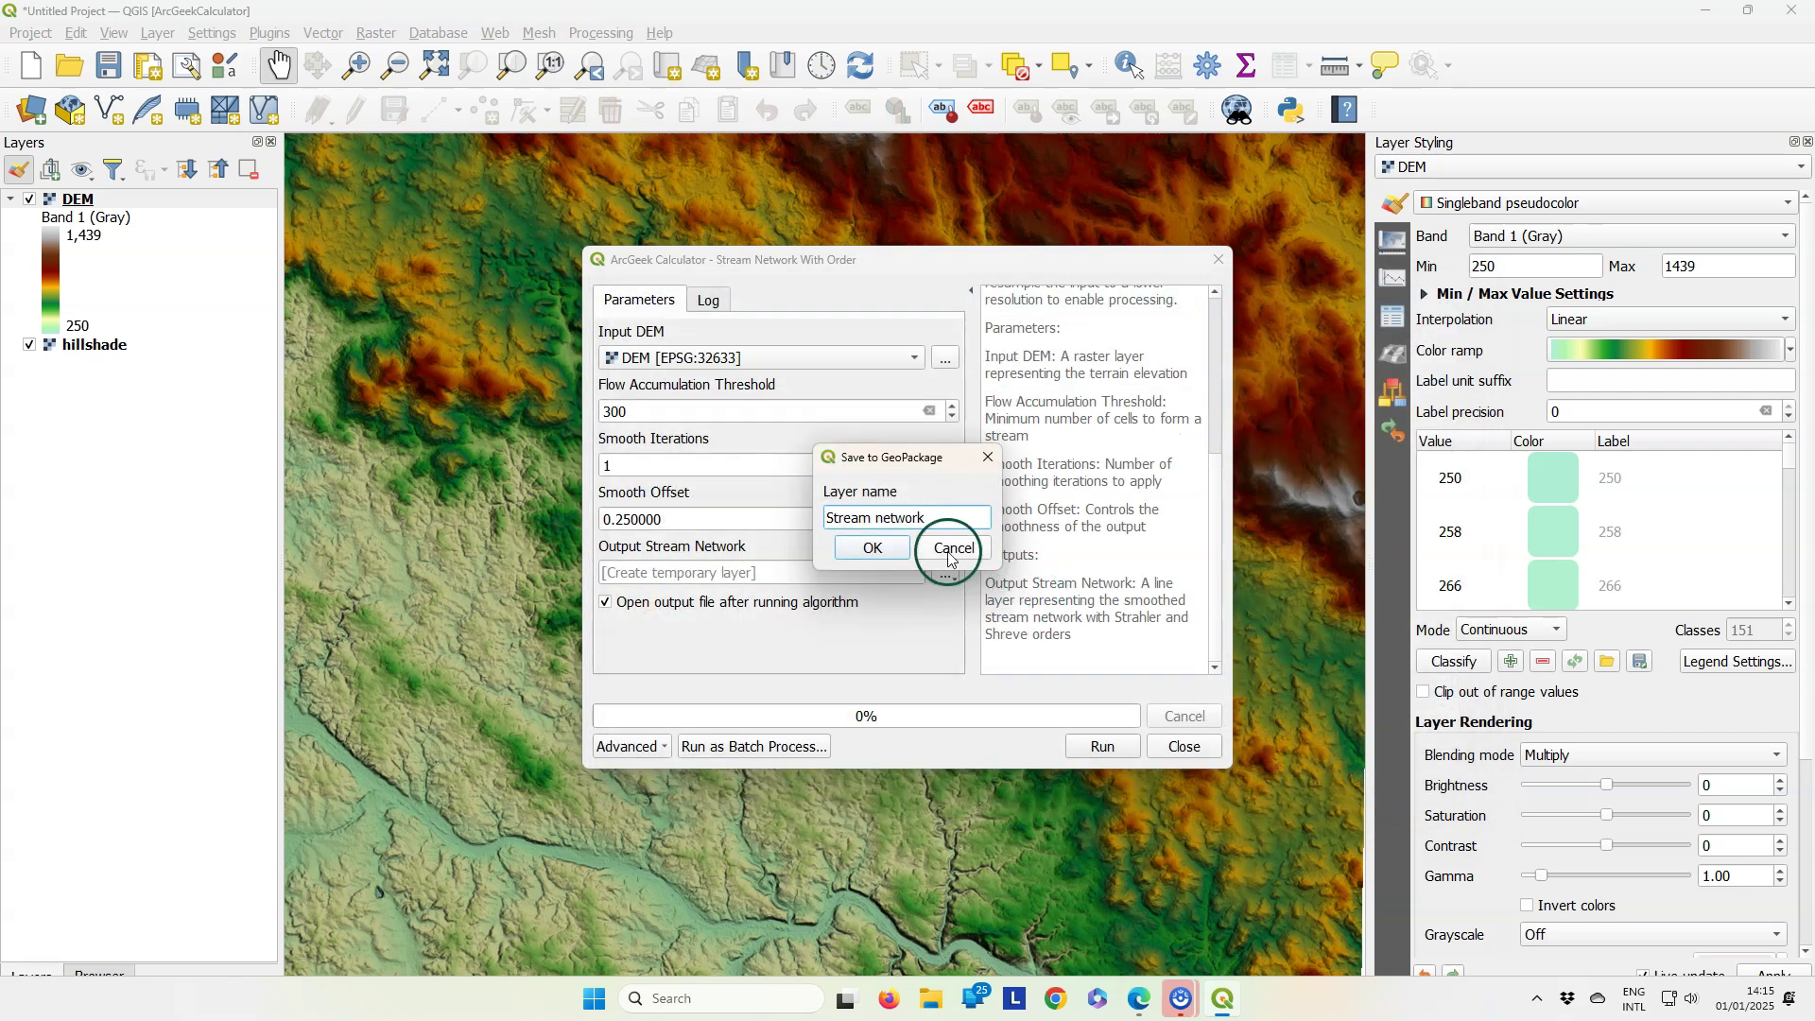
{"action": "left_click", "coordinate": [861, 549]}
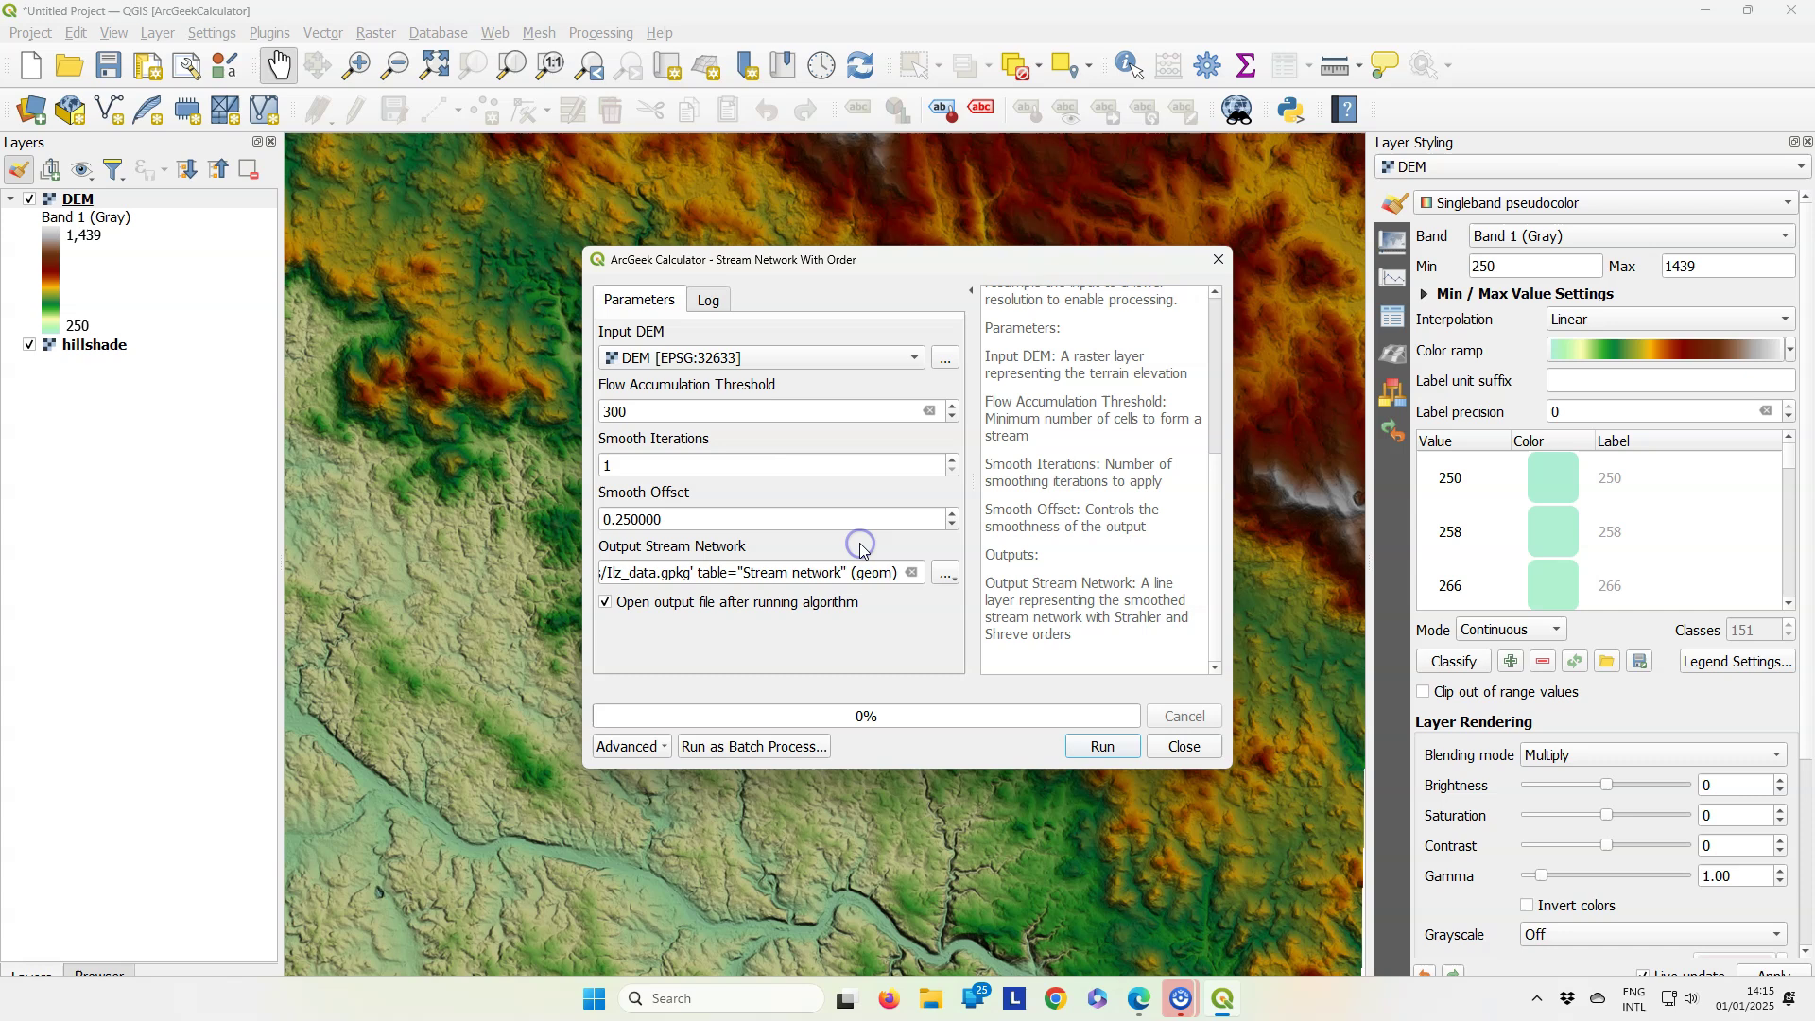
Run the stream extraction, which adds the Stream network layer after 43.41 seconds, then close the tool.
{"action": "left_click", "coordinate": [1098, 747]}
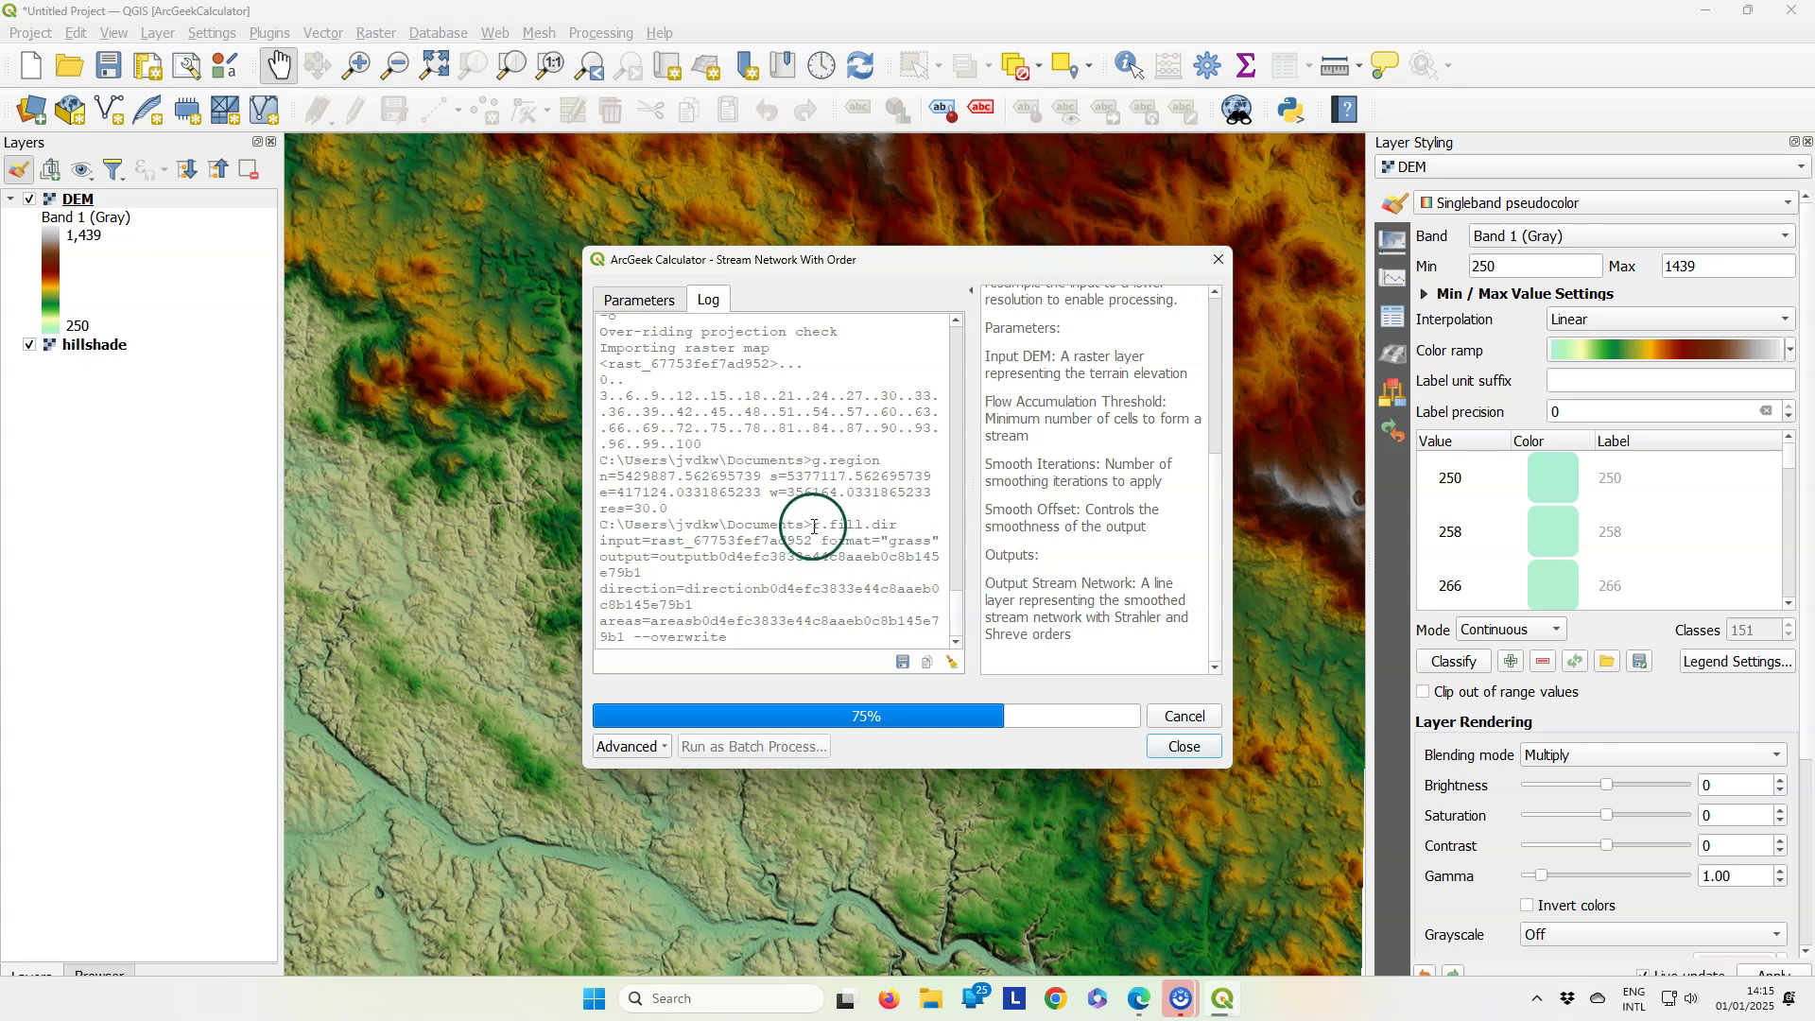
{"action": "left_click_drag", "start_coordinate": [813, 526], "coordinate": [867, 529]}
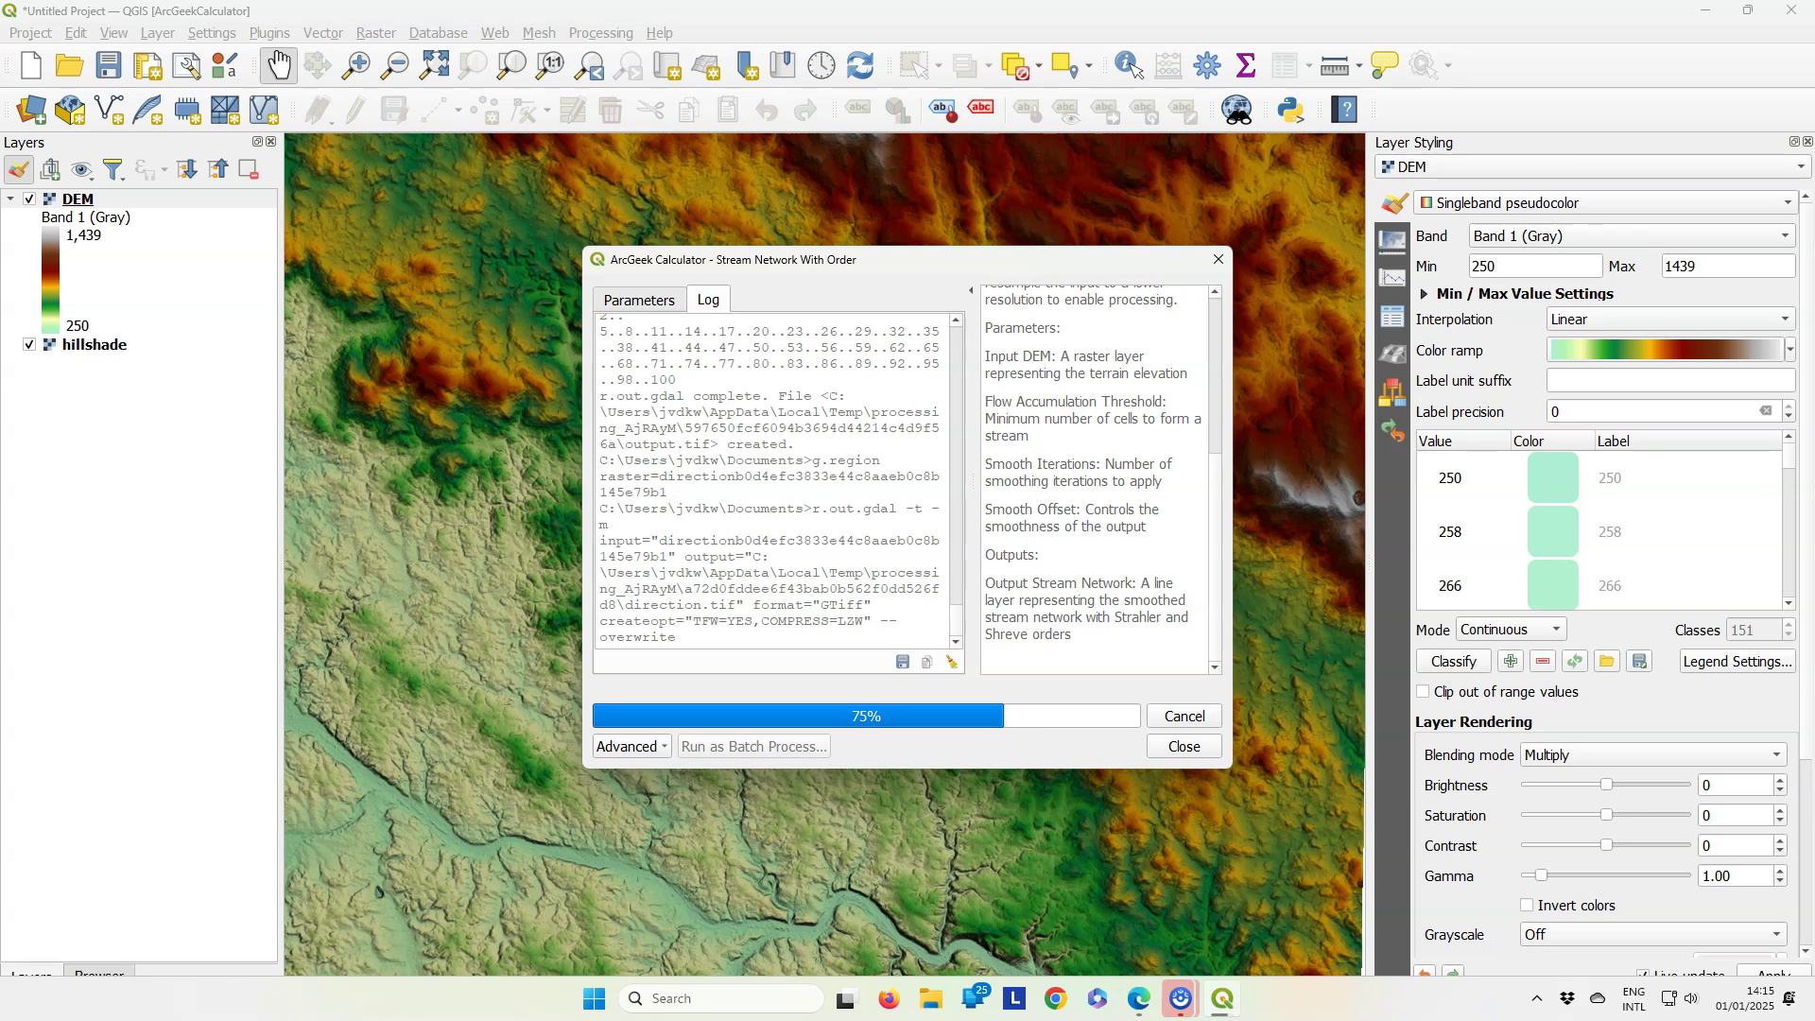
{"action": "left_click", "coordinate": [996, 593]}
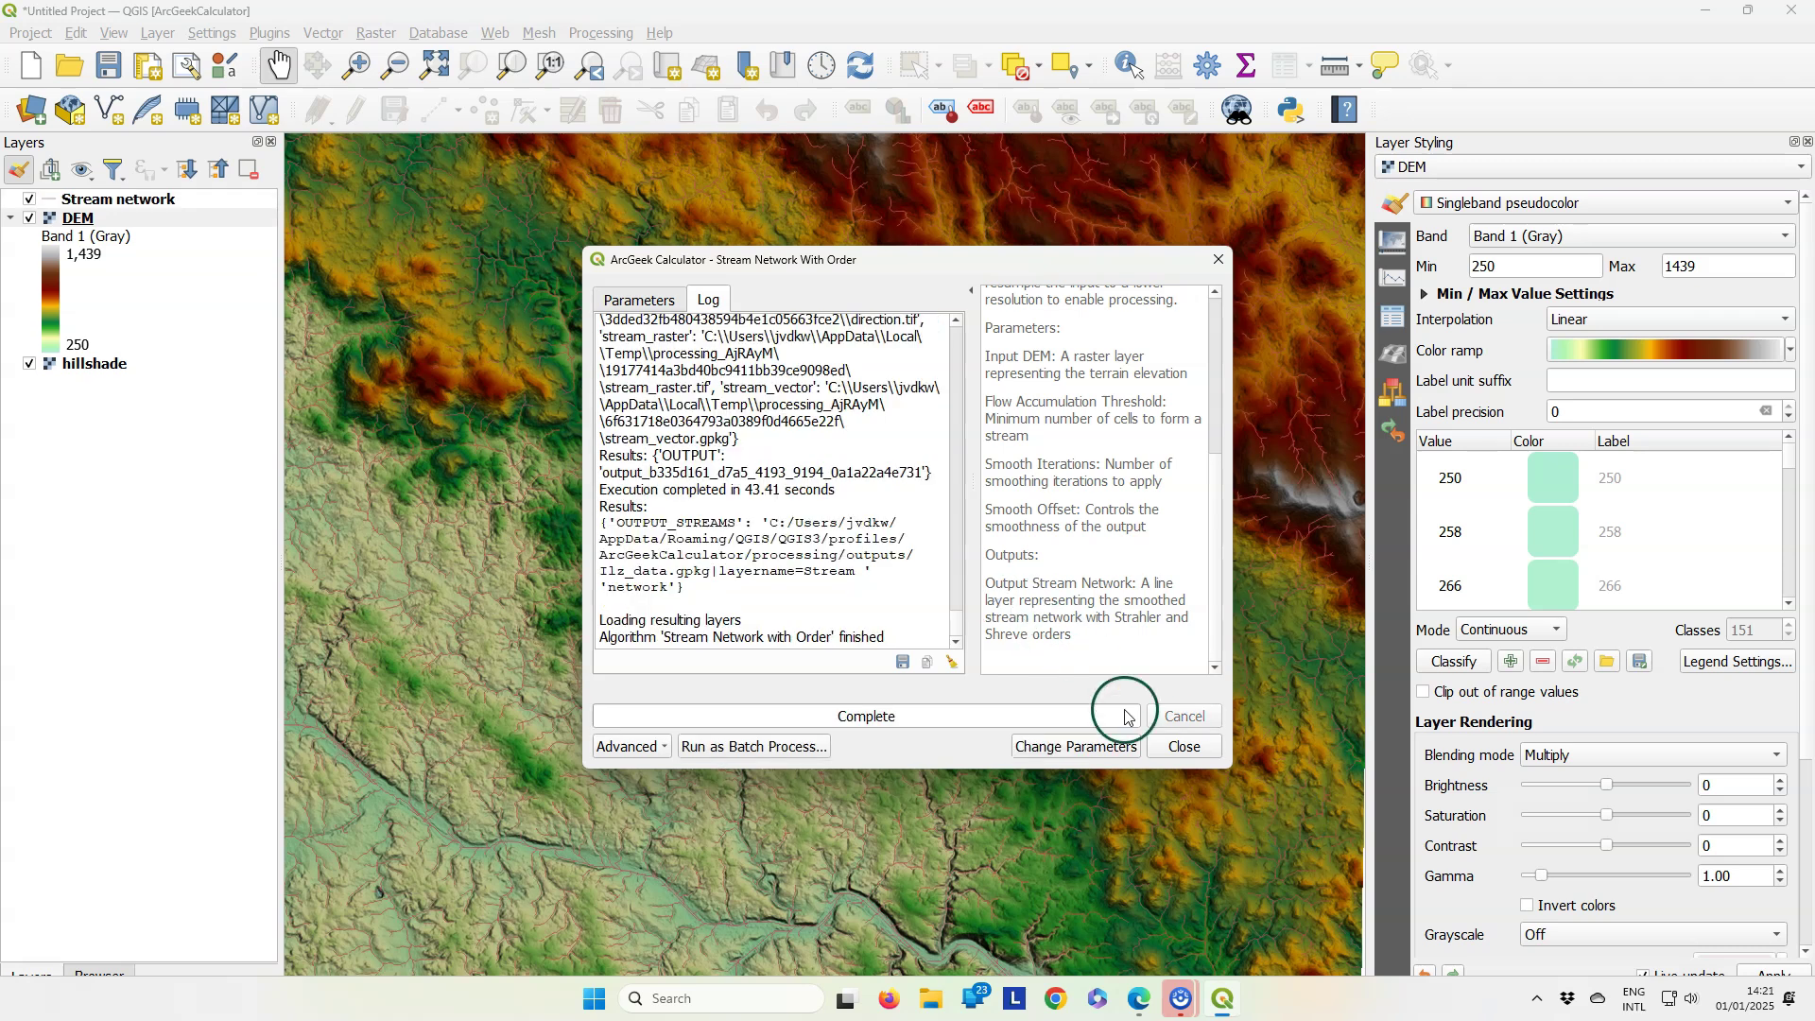
{"action": "left_click", "coordinate": [1182, 748]}
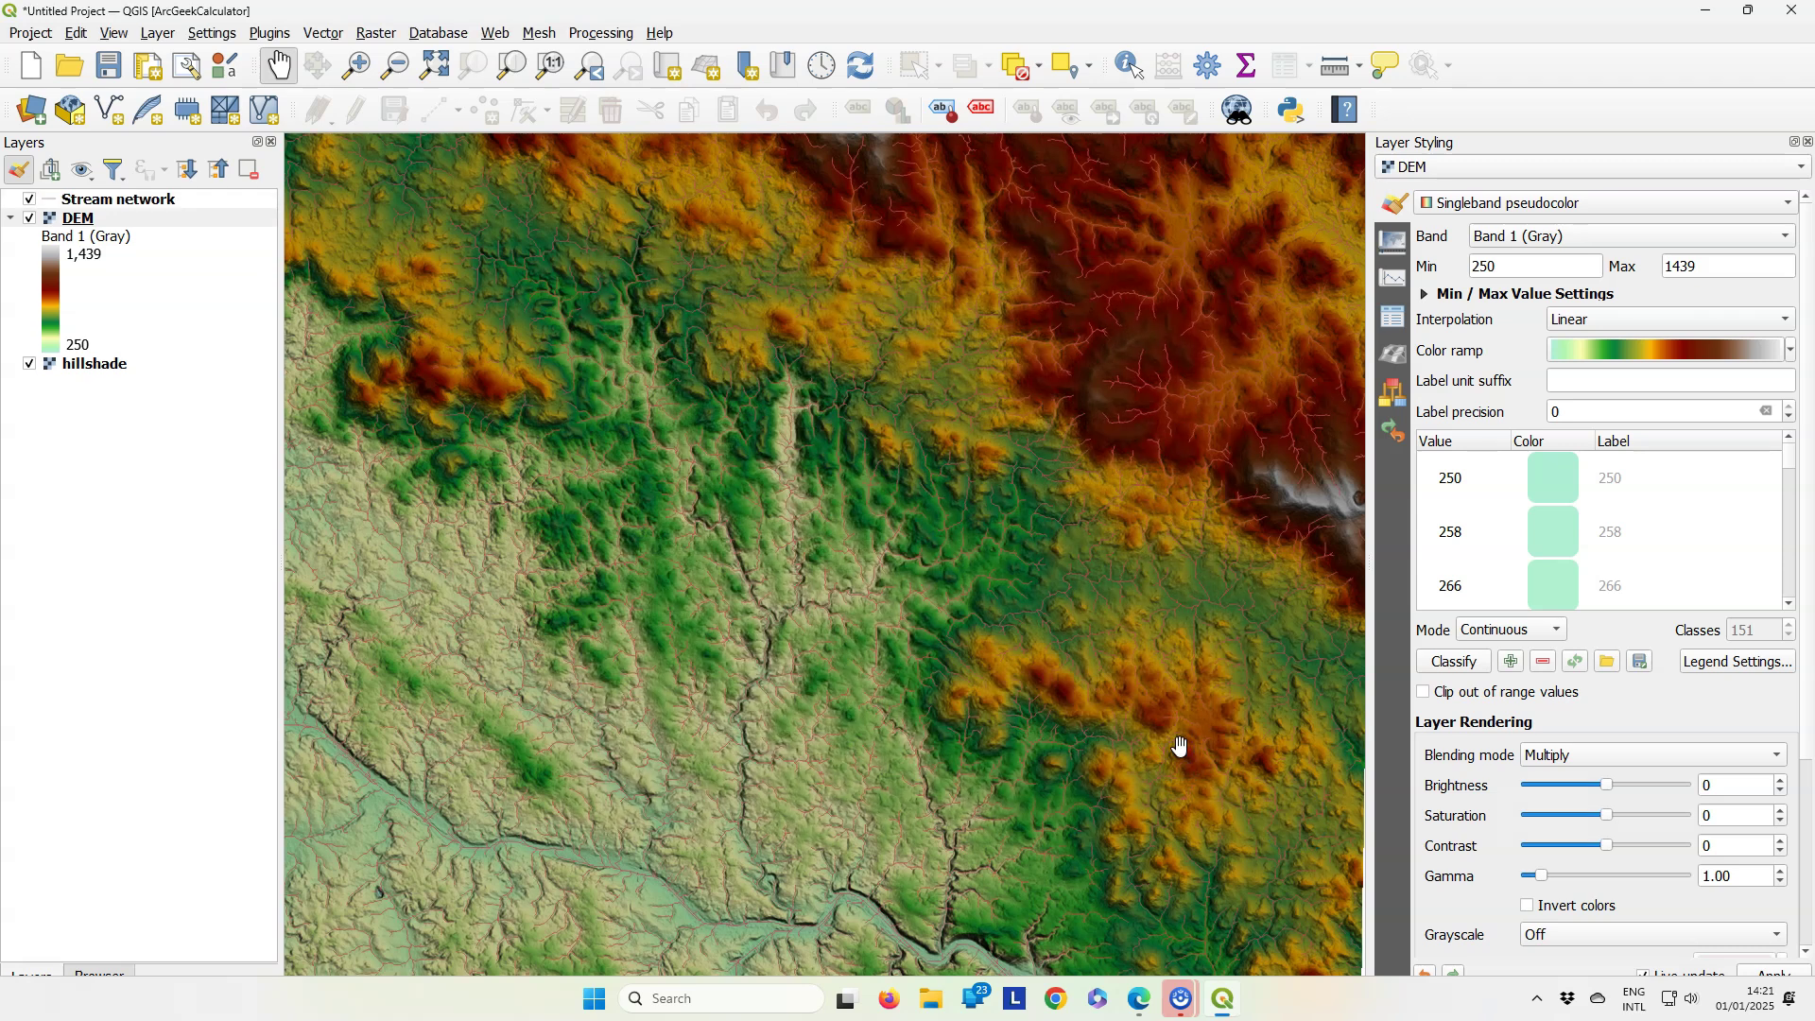
Review the Stream network attribute table's 5434 features with Strahler and Shreve fields, then close it.
{"action": "left_click", "coordinate": [115, 199]}
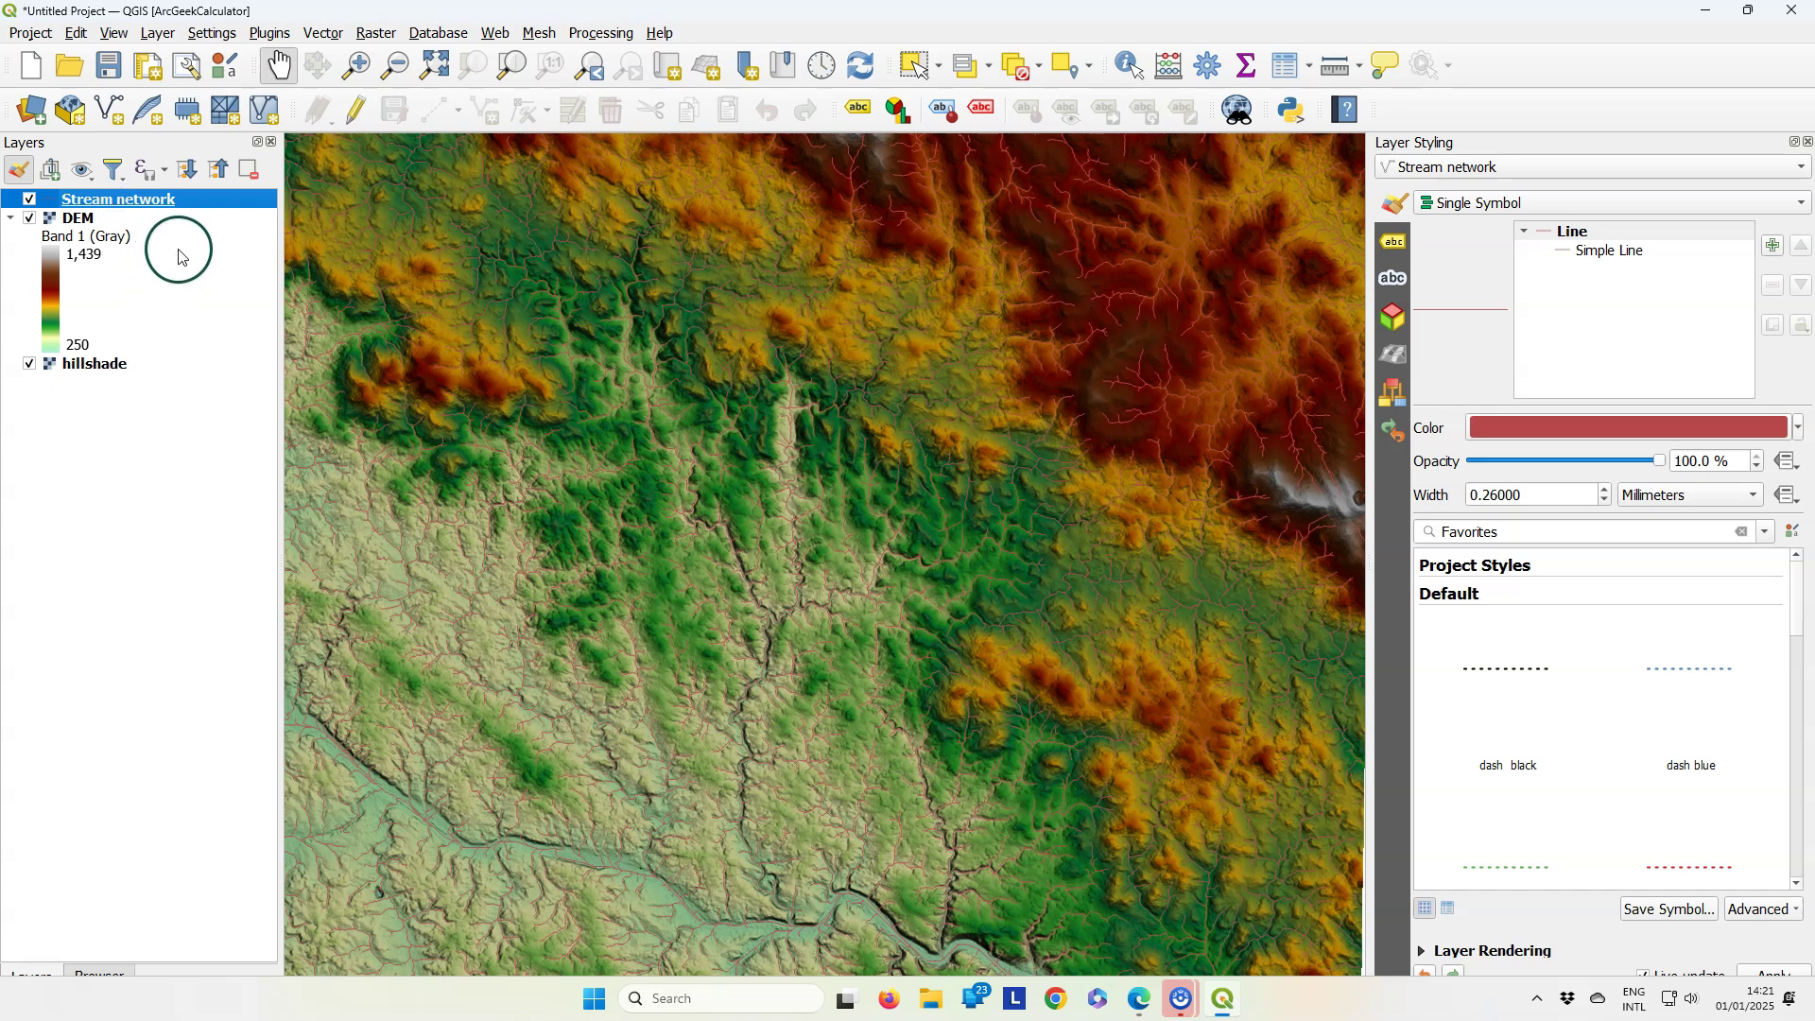
{"action": "right_click", "coordinate": [153, 196]}
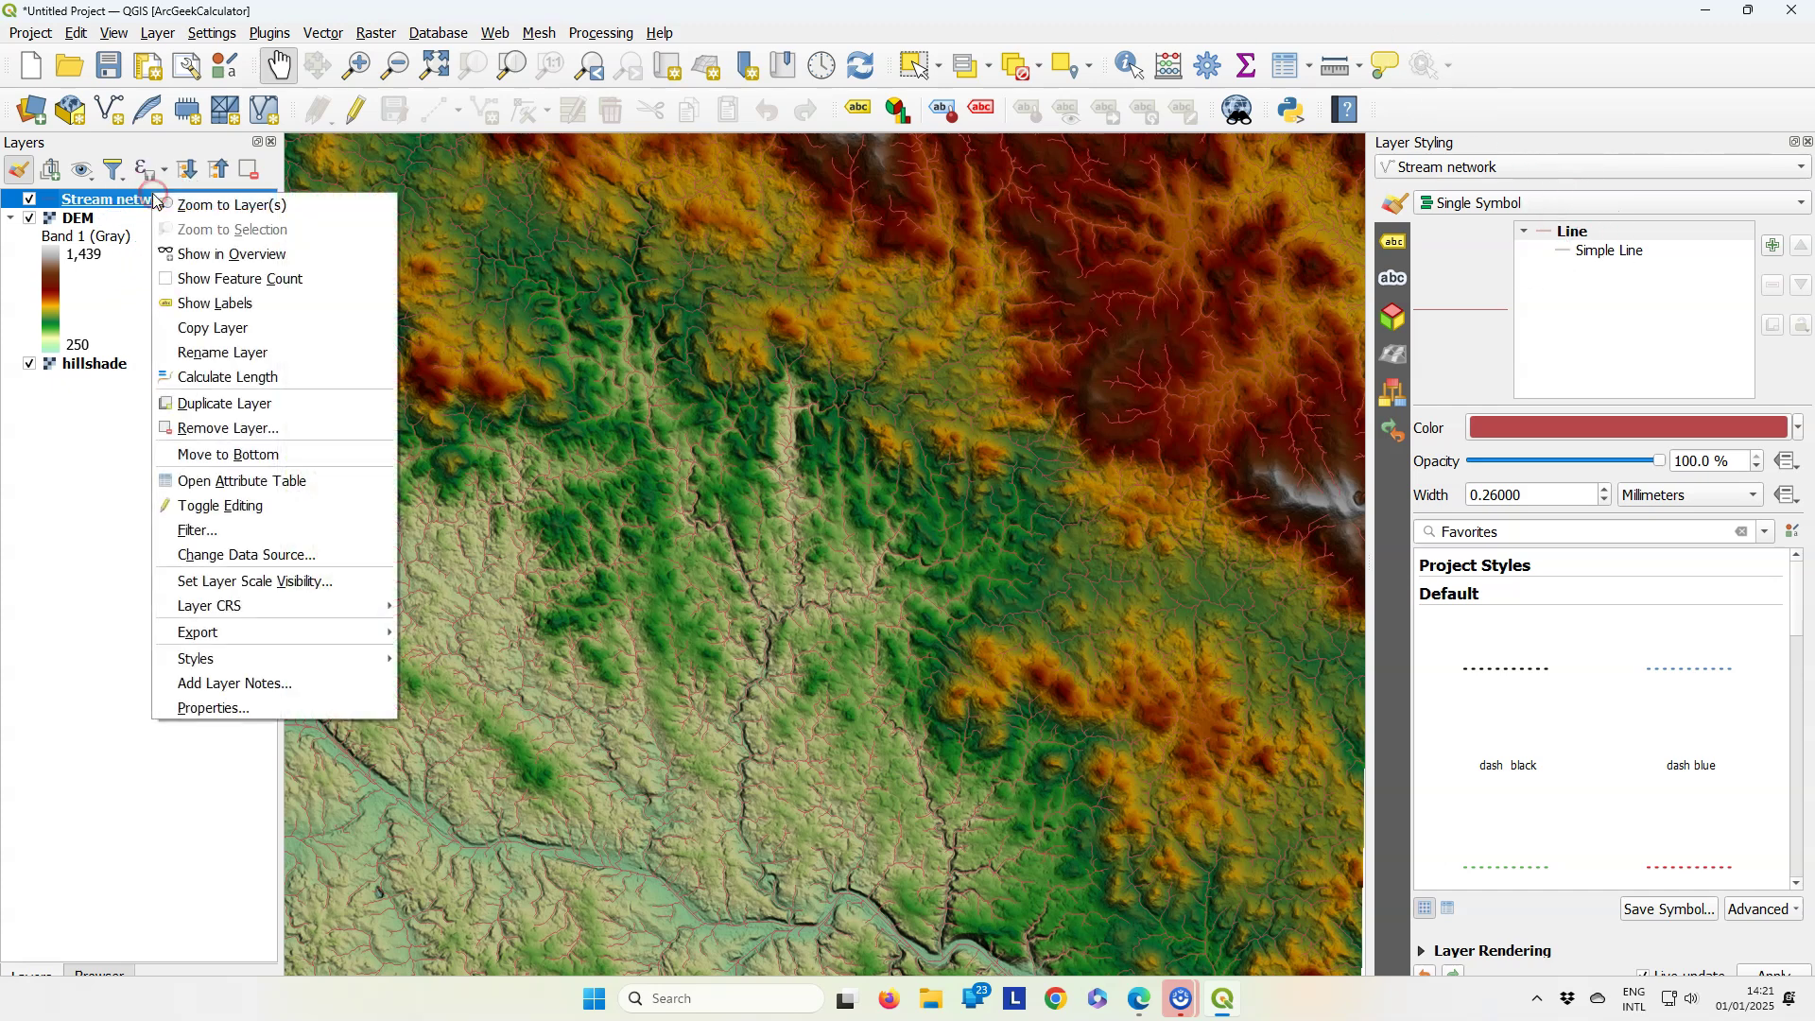
{"action": "left_click", "coordinate": [246, 482]}
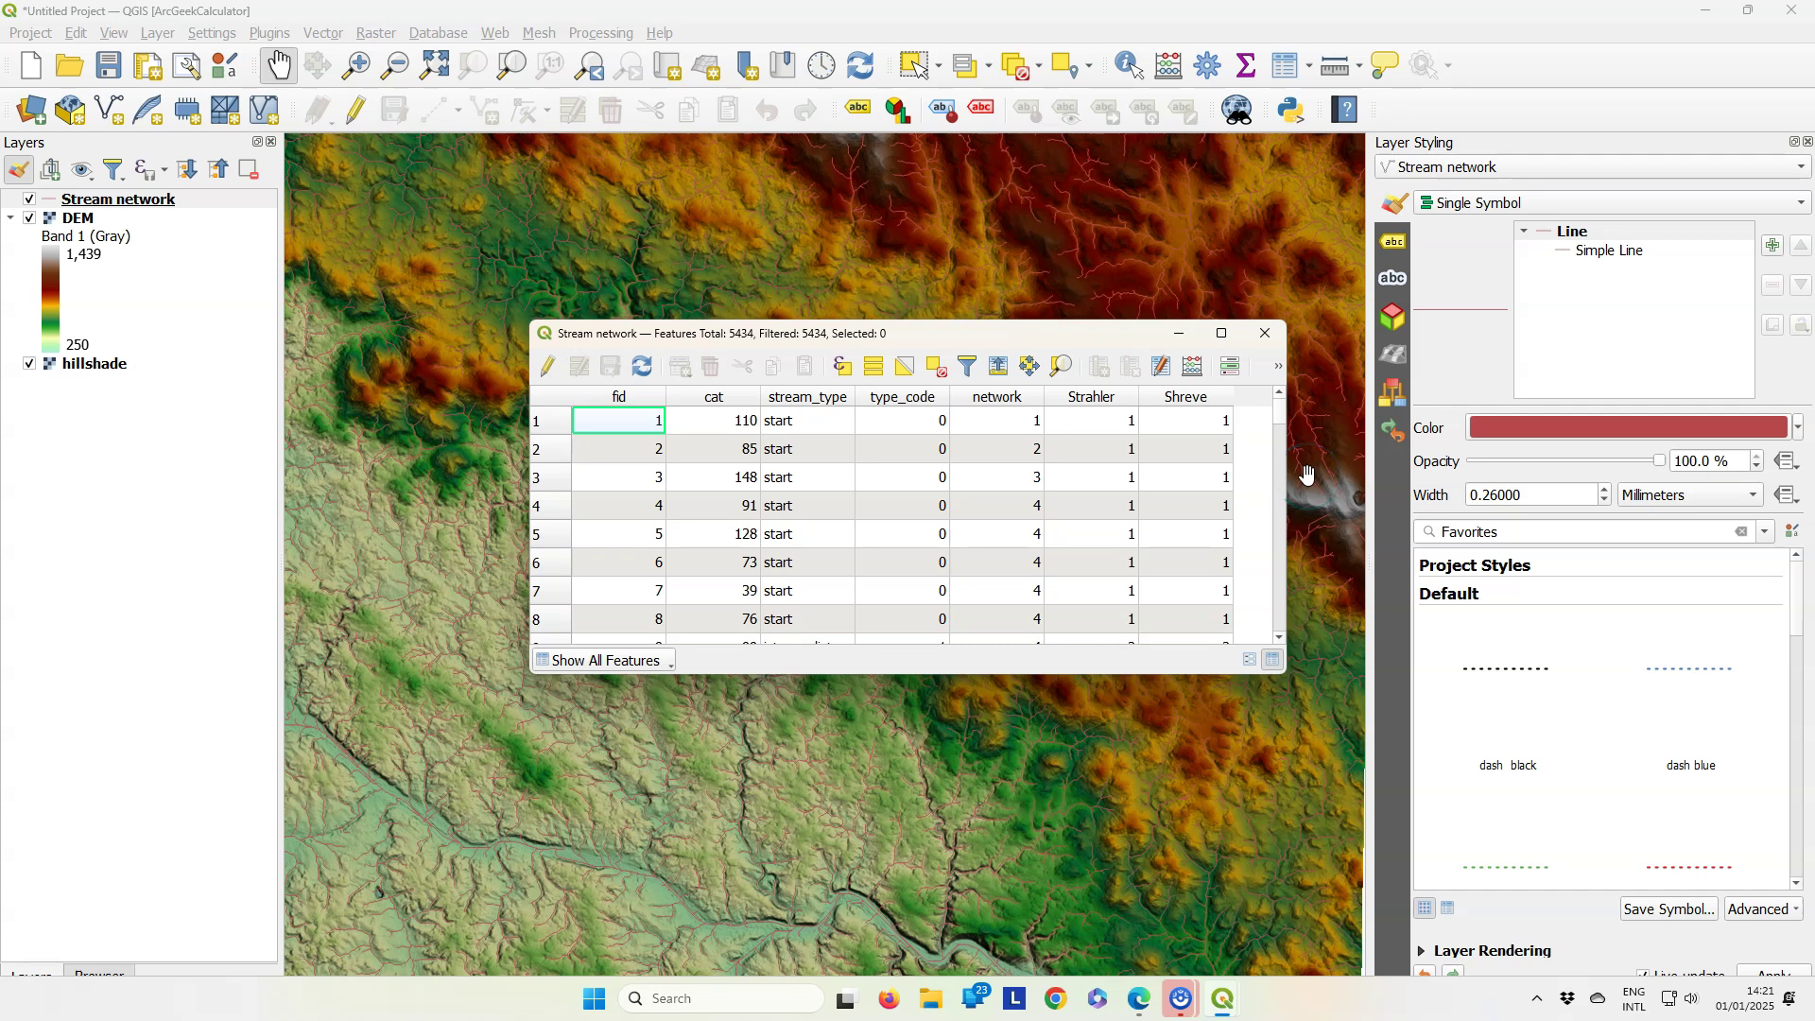
{"action": "scroll", "coordinate": [775, 558], "scroll_direction": "down", "scroll_amount": 6}
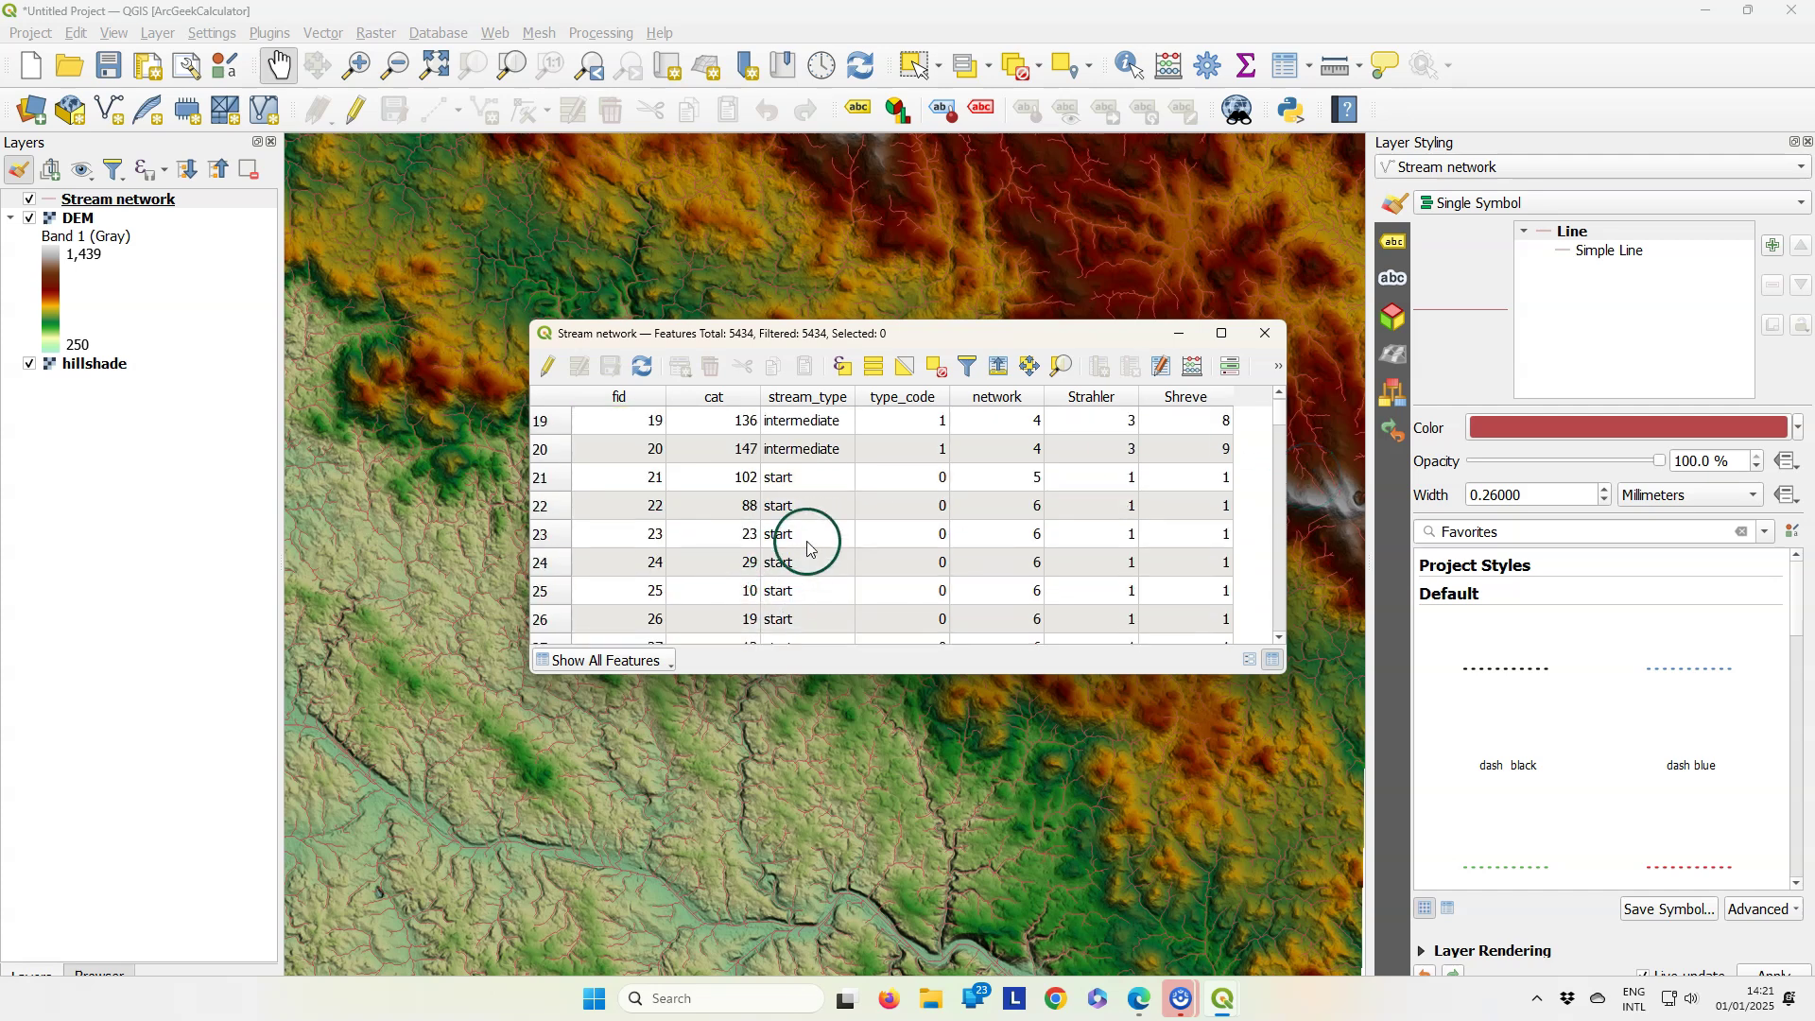
{"action": "scroll", "coordinate": [808, 553], "scroll_direction": "up", "scroll_amount": 6}
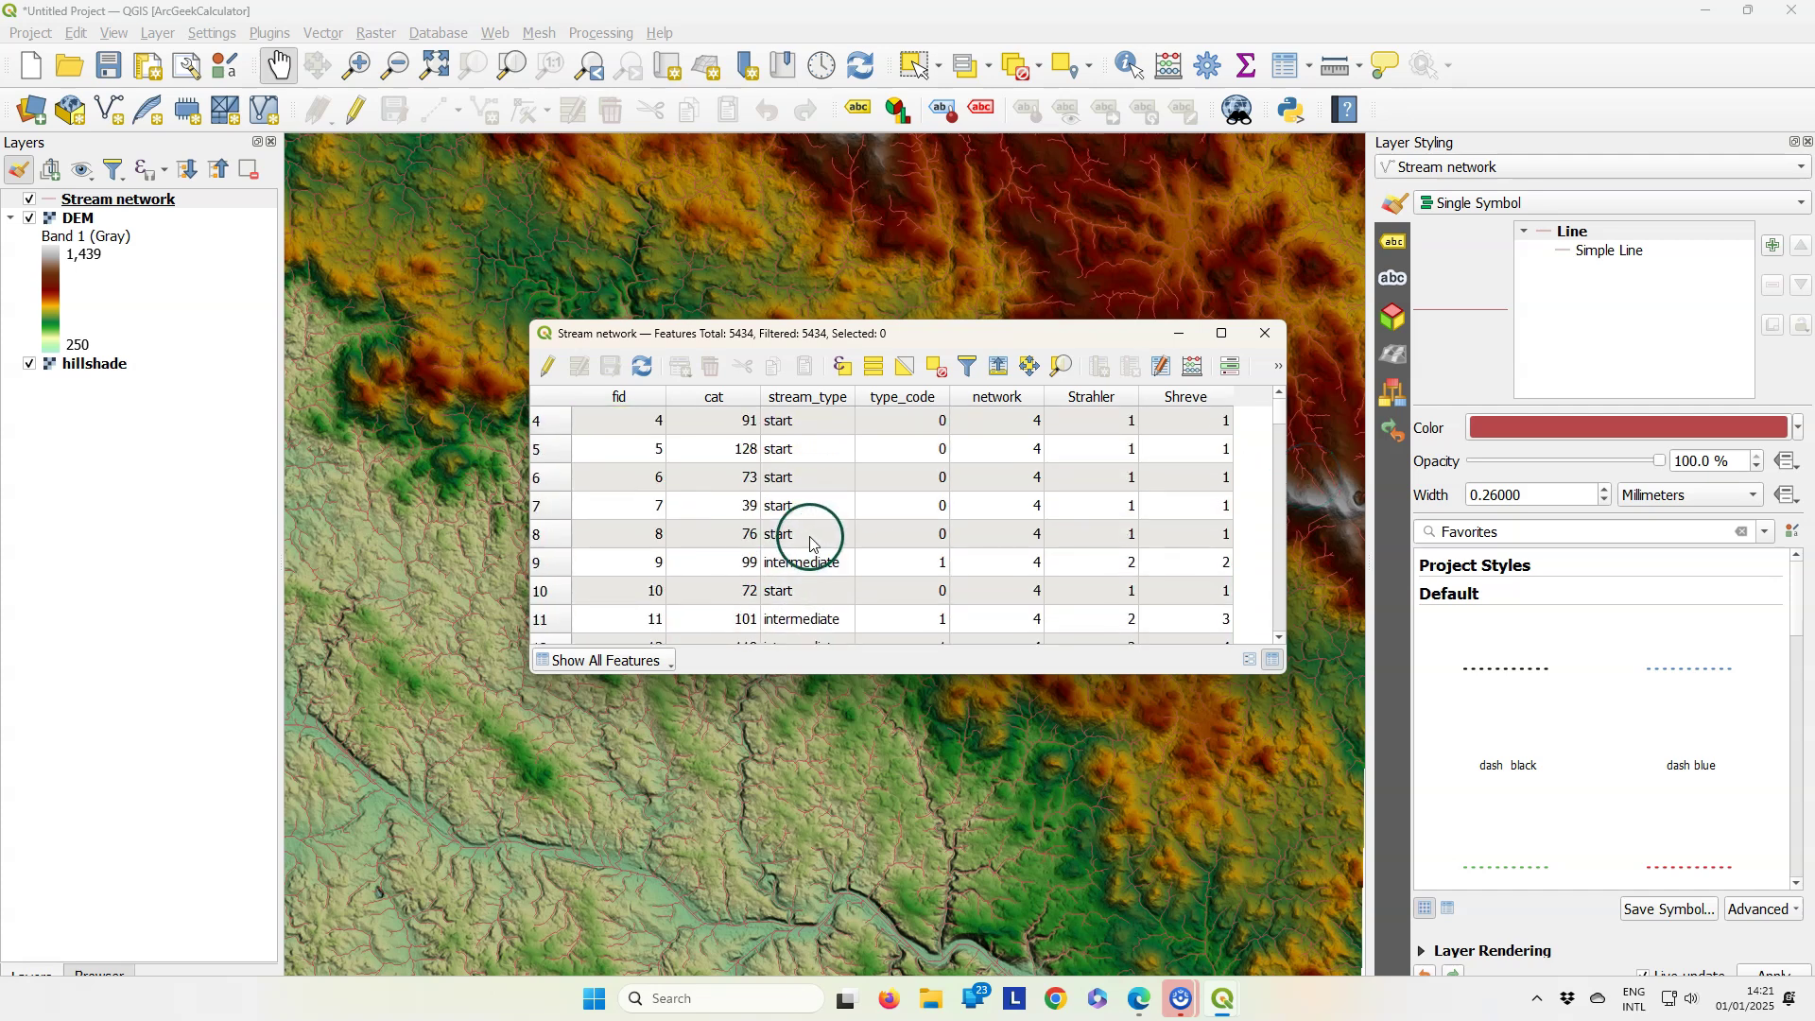
{"action": "left_click", "coordinate": [1262, 336]}
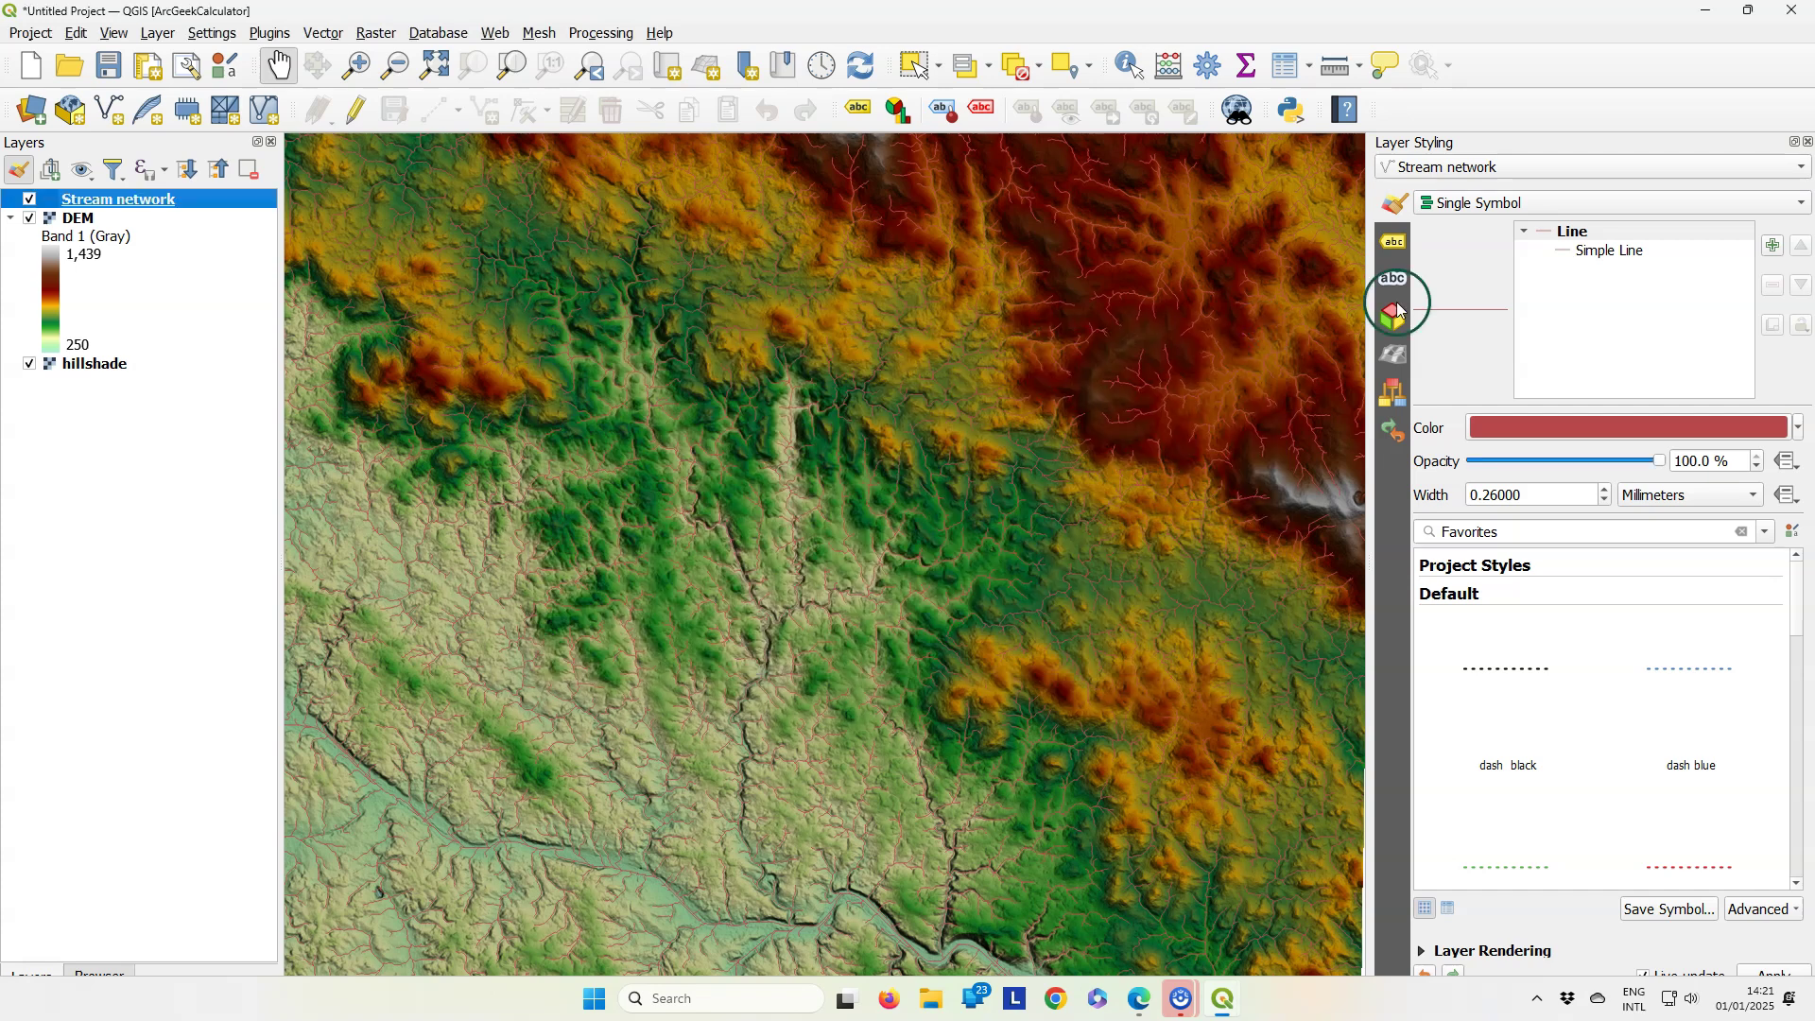
Change the stream symbol layer from Simple Line to Interpolated Line.
{"action": "left_click", "coordinate": [1720, 262]}
{"action": "left_click", "coordinate": [1639, 253]}
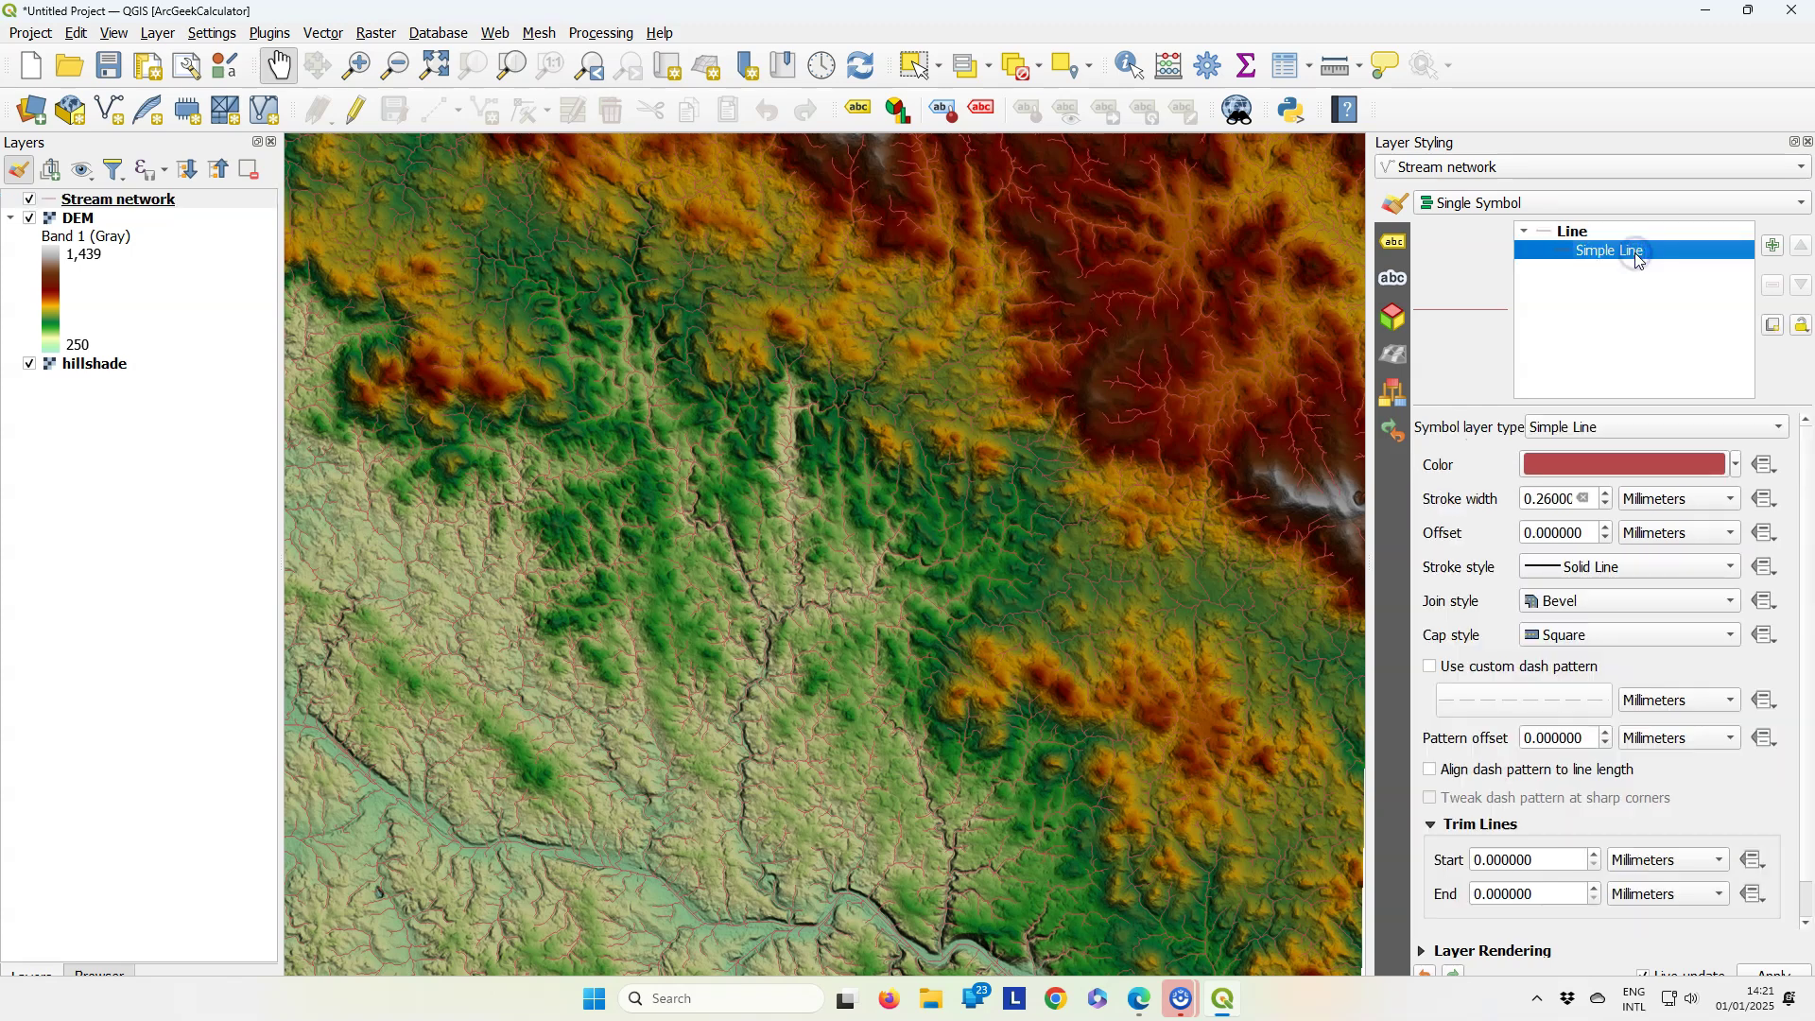
{"action": "left_click", "coordinate": [1579, 427]}
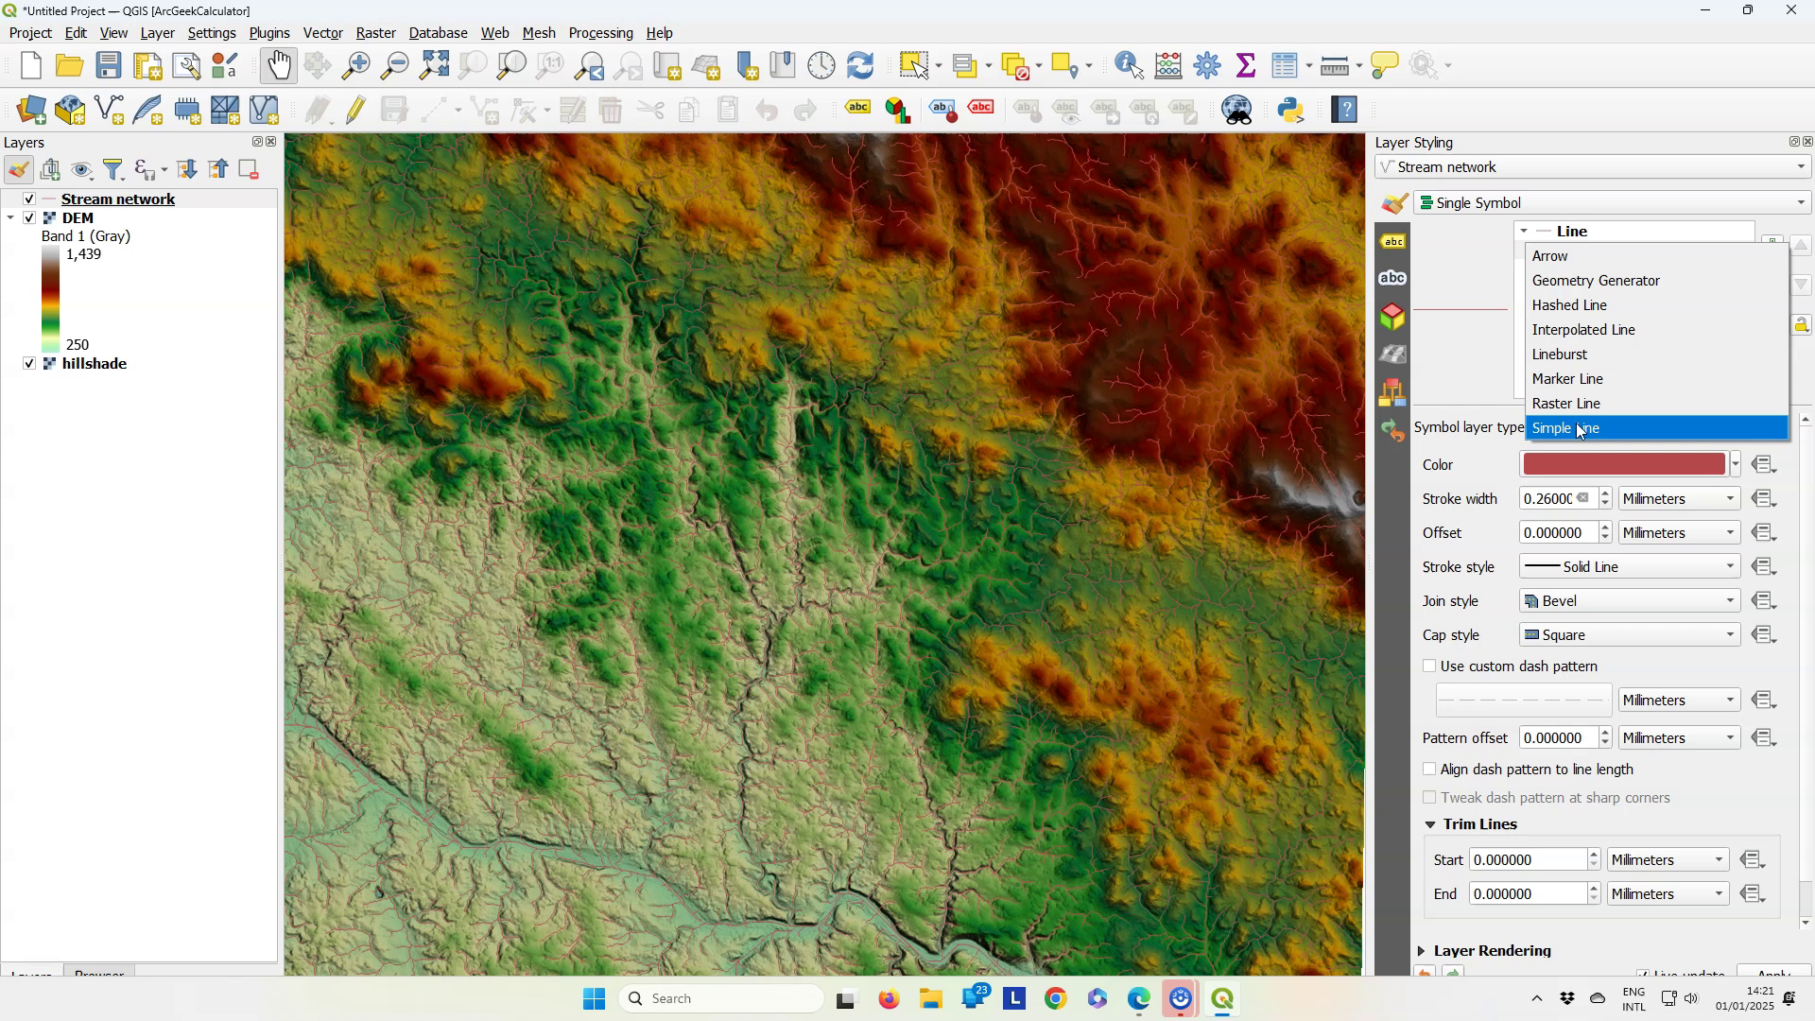
{"action": "left_click", "coordinate": [1590, 331]}
{"action": "left_click", "coordinate": [1536, 470]}
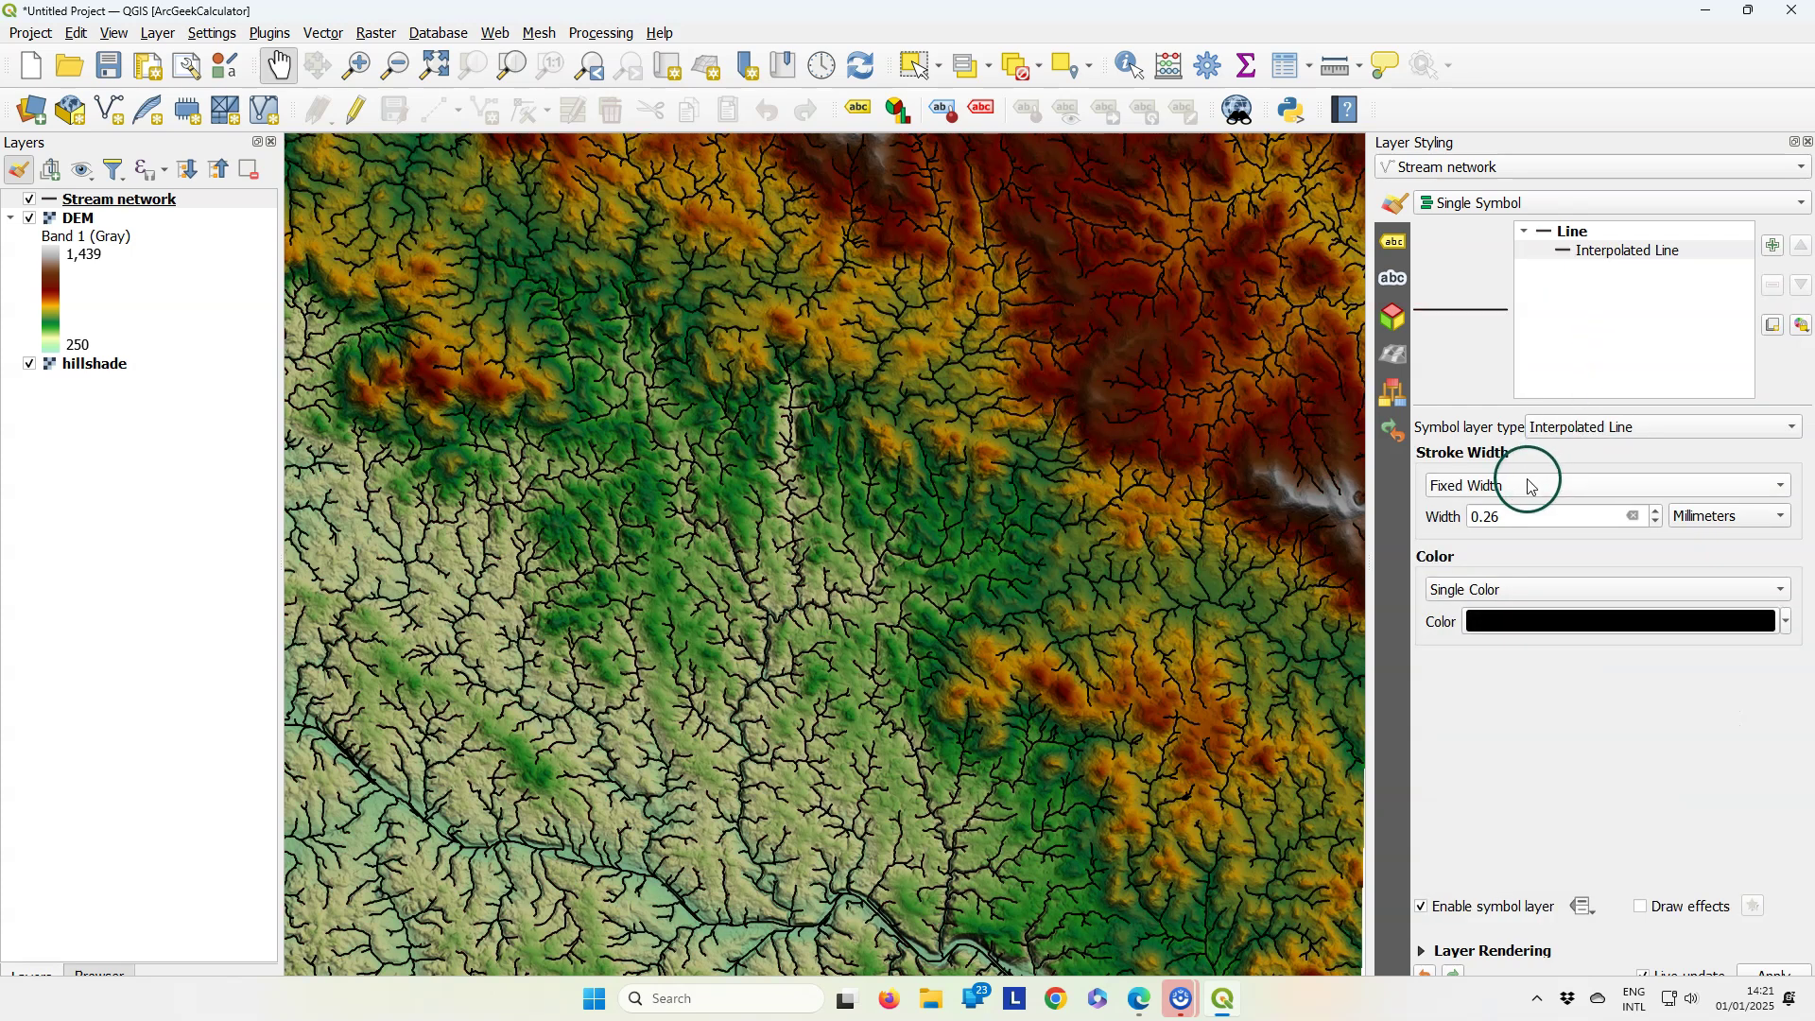
Vary stream width by Strahler order over range 1–6, with maximum width 1.5 mm.
{"action": "left_click", "coordinate": [1523, 510]}
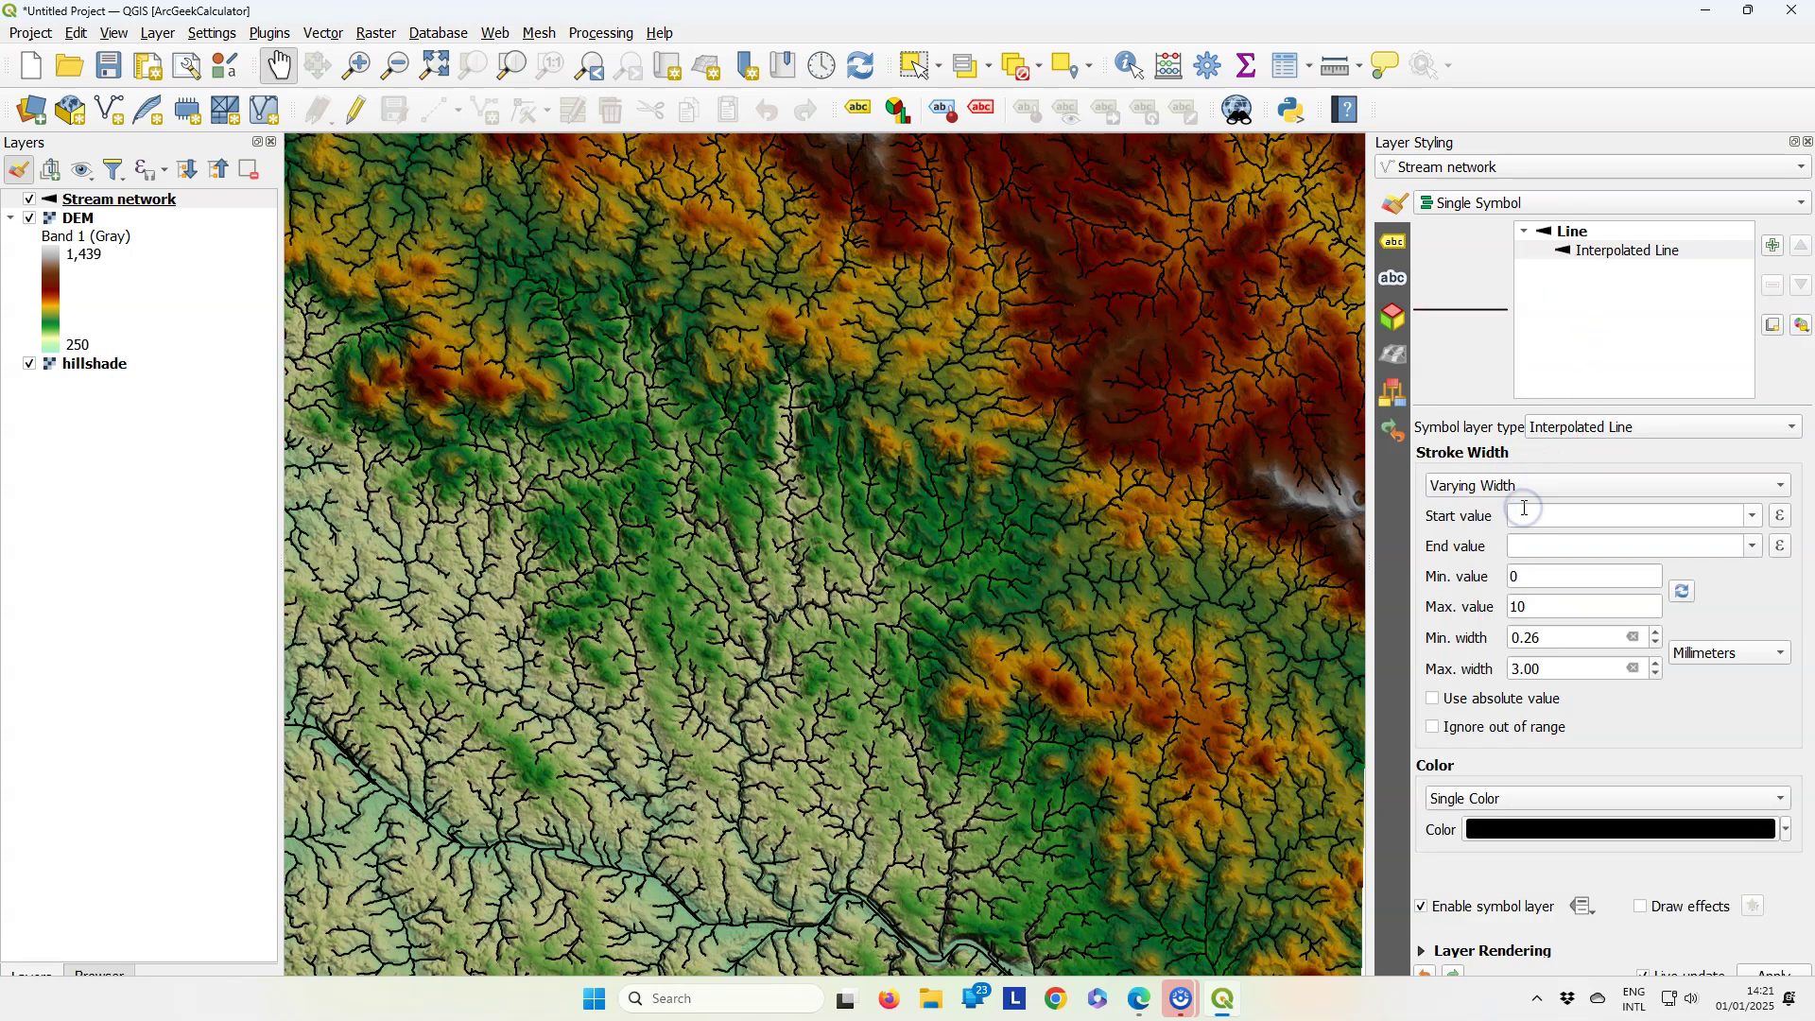
{"action": "left_click", "coordinate": [1753, 515]}
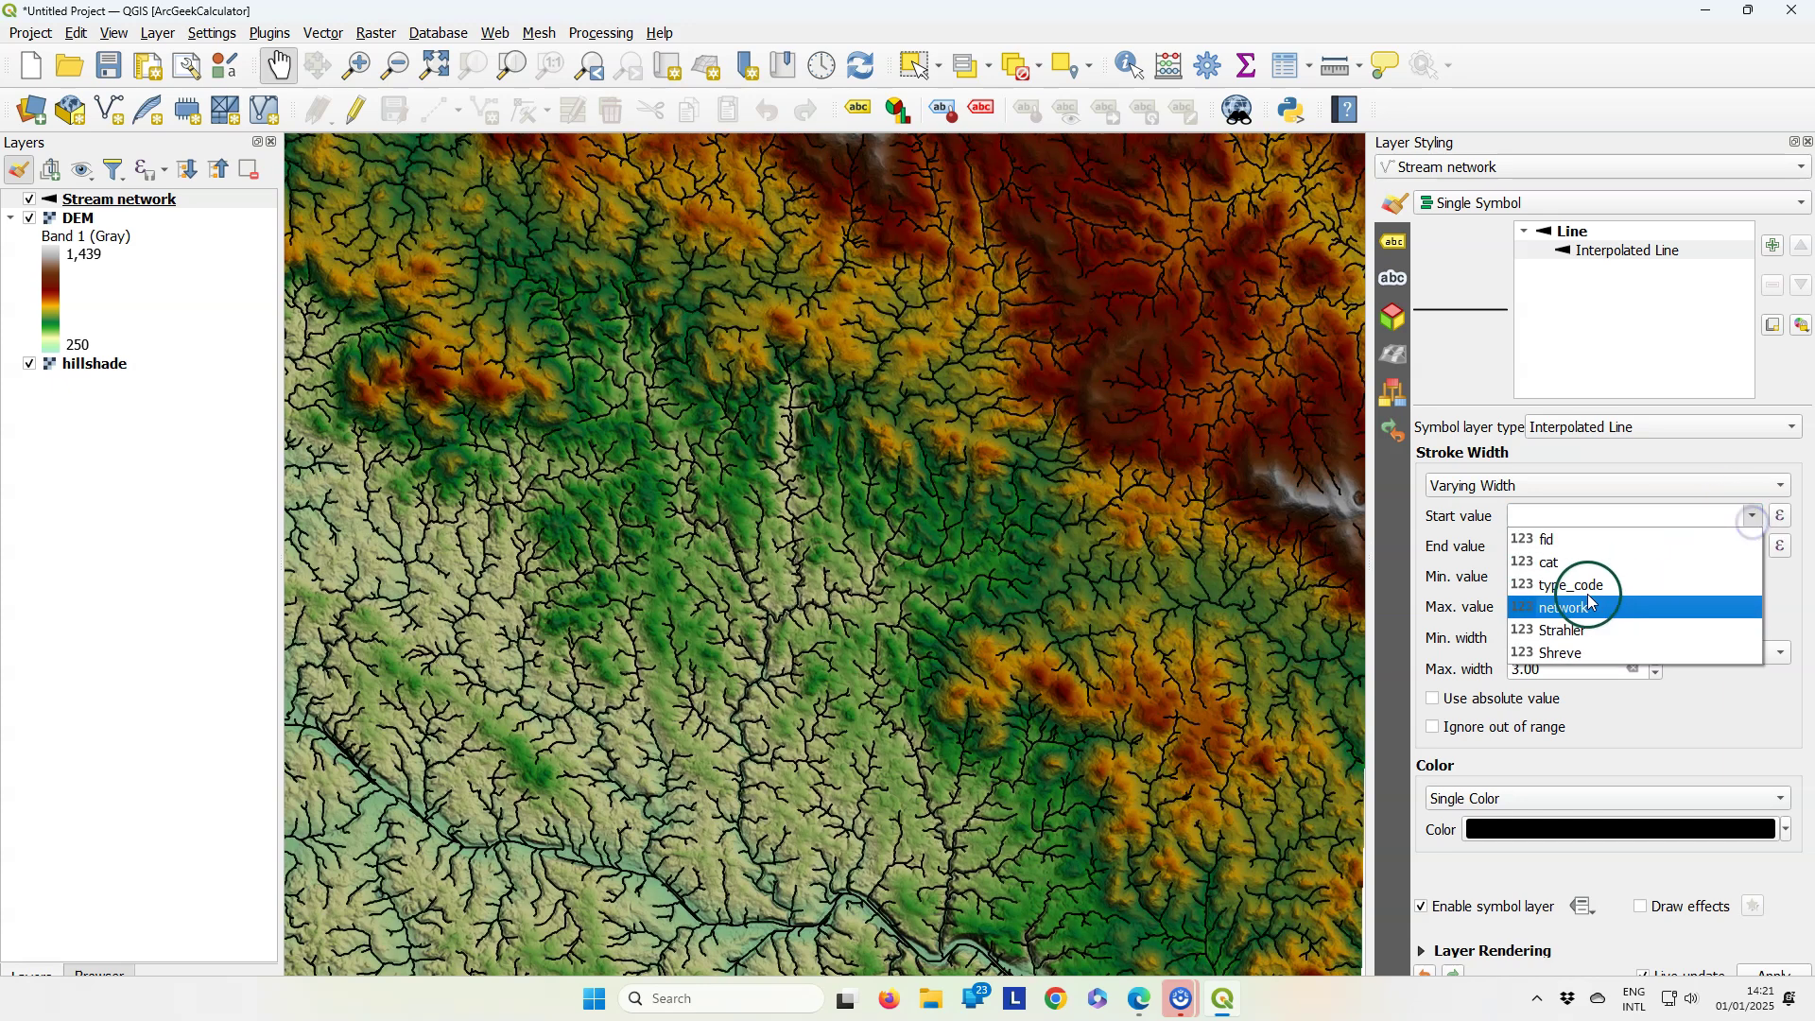
{"action": "left_click", "coordinate": [1577, 631]}
{"action": "left_click", "coordinate": [1752, 545]}
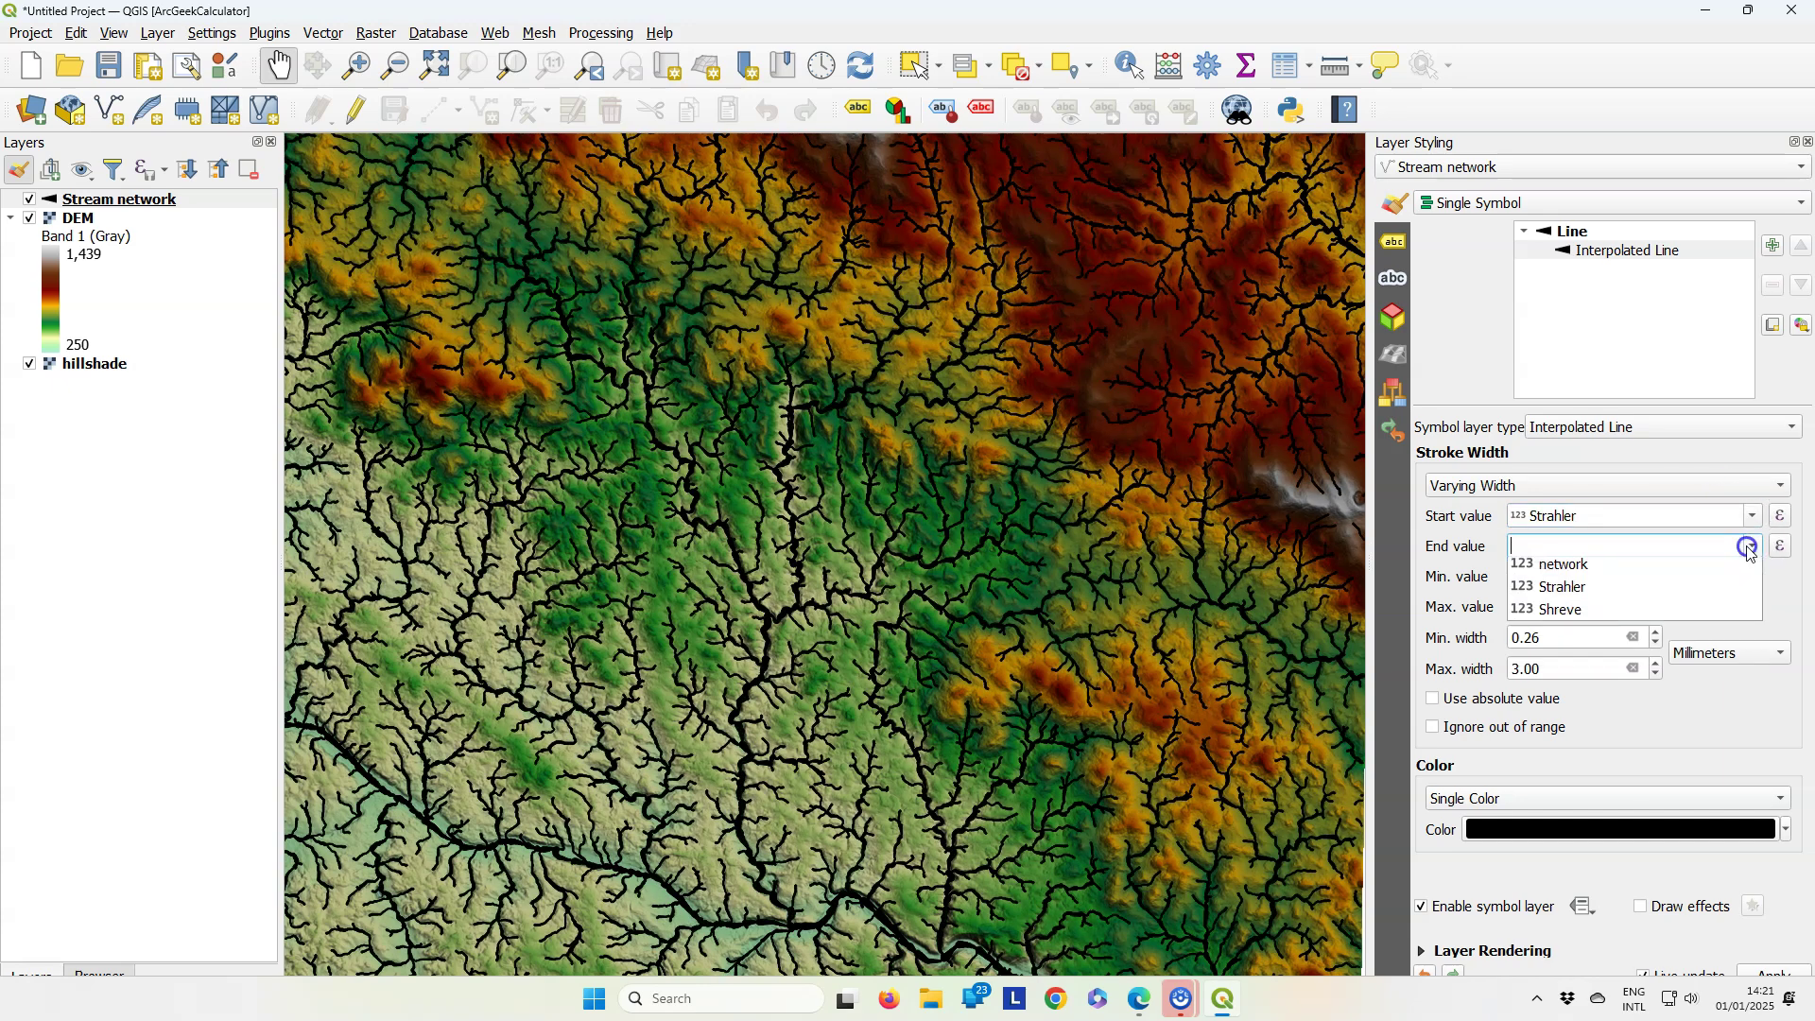
{"action": "left_click", "coordinate": [1573, 660]}
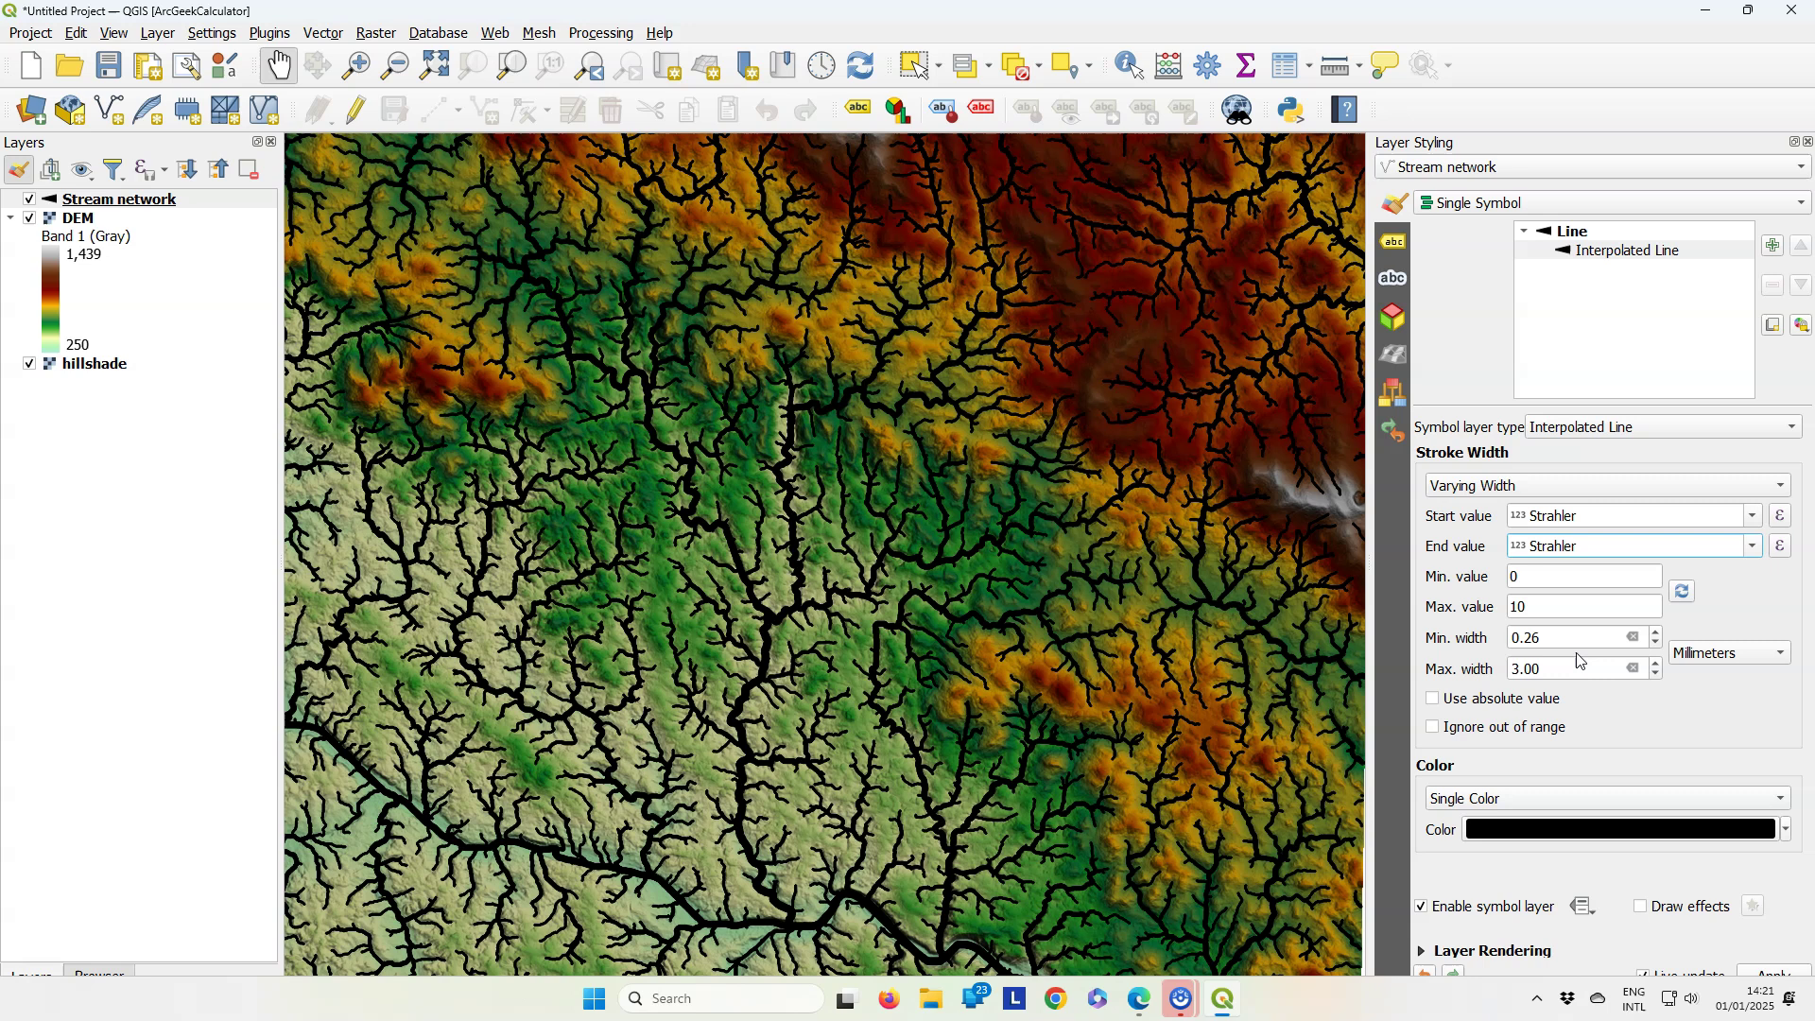
{"action": "left_click", "coordinate": [1681, 593]}
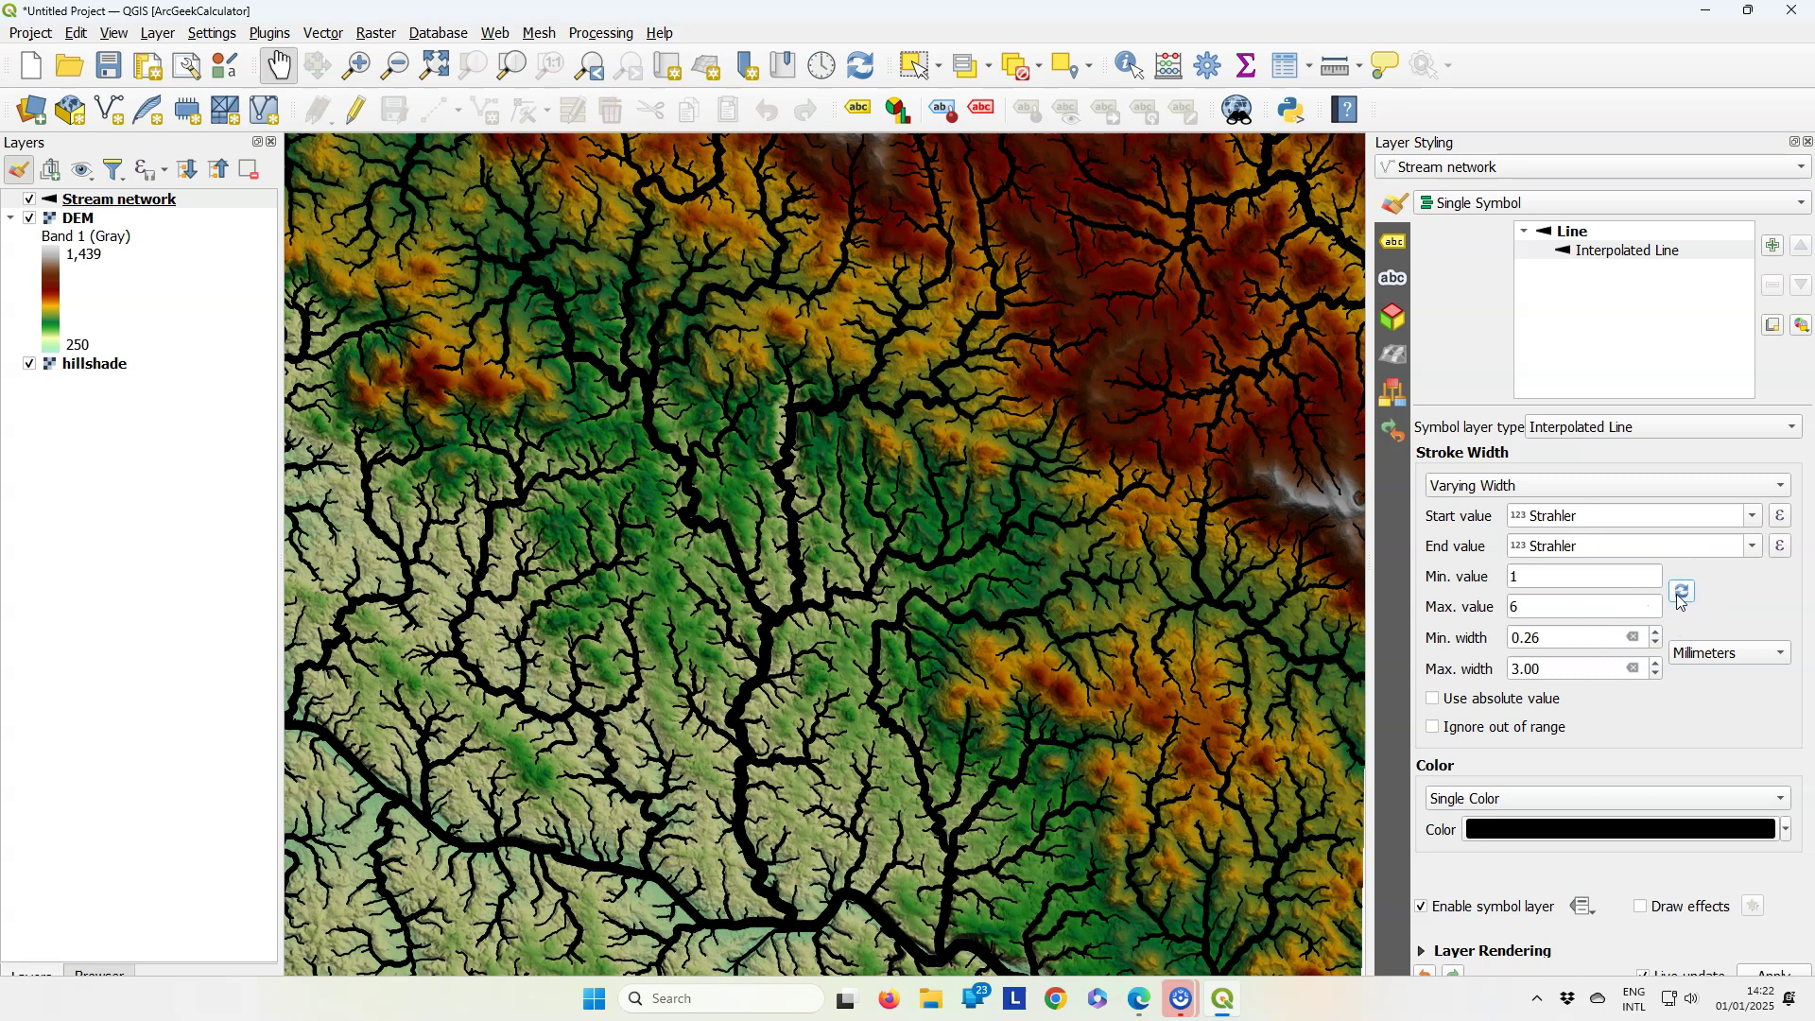
{"action": "left_click", "coordinate": [1546, 640]}
{"action": "left_click_drag", "start_coordinate": [1544, 666], "coordinate": [1475, 670]}
{"action": "type", "text": "1.5"}
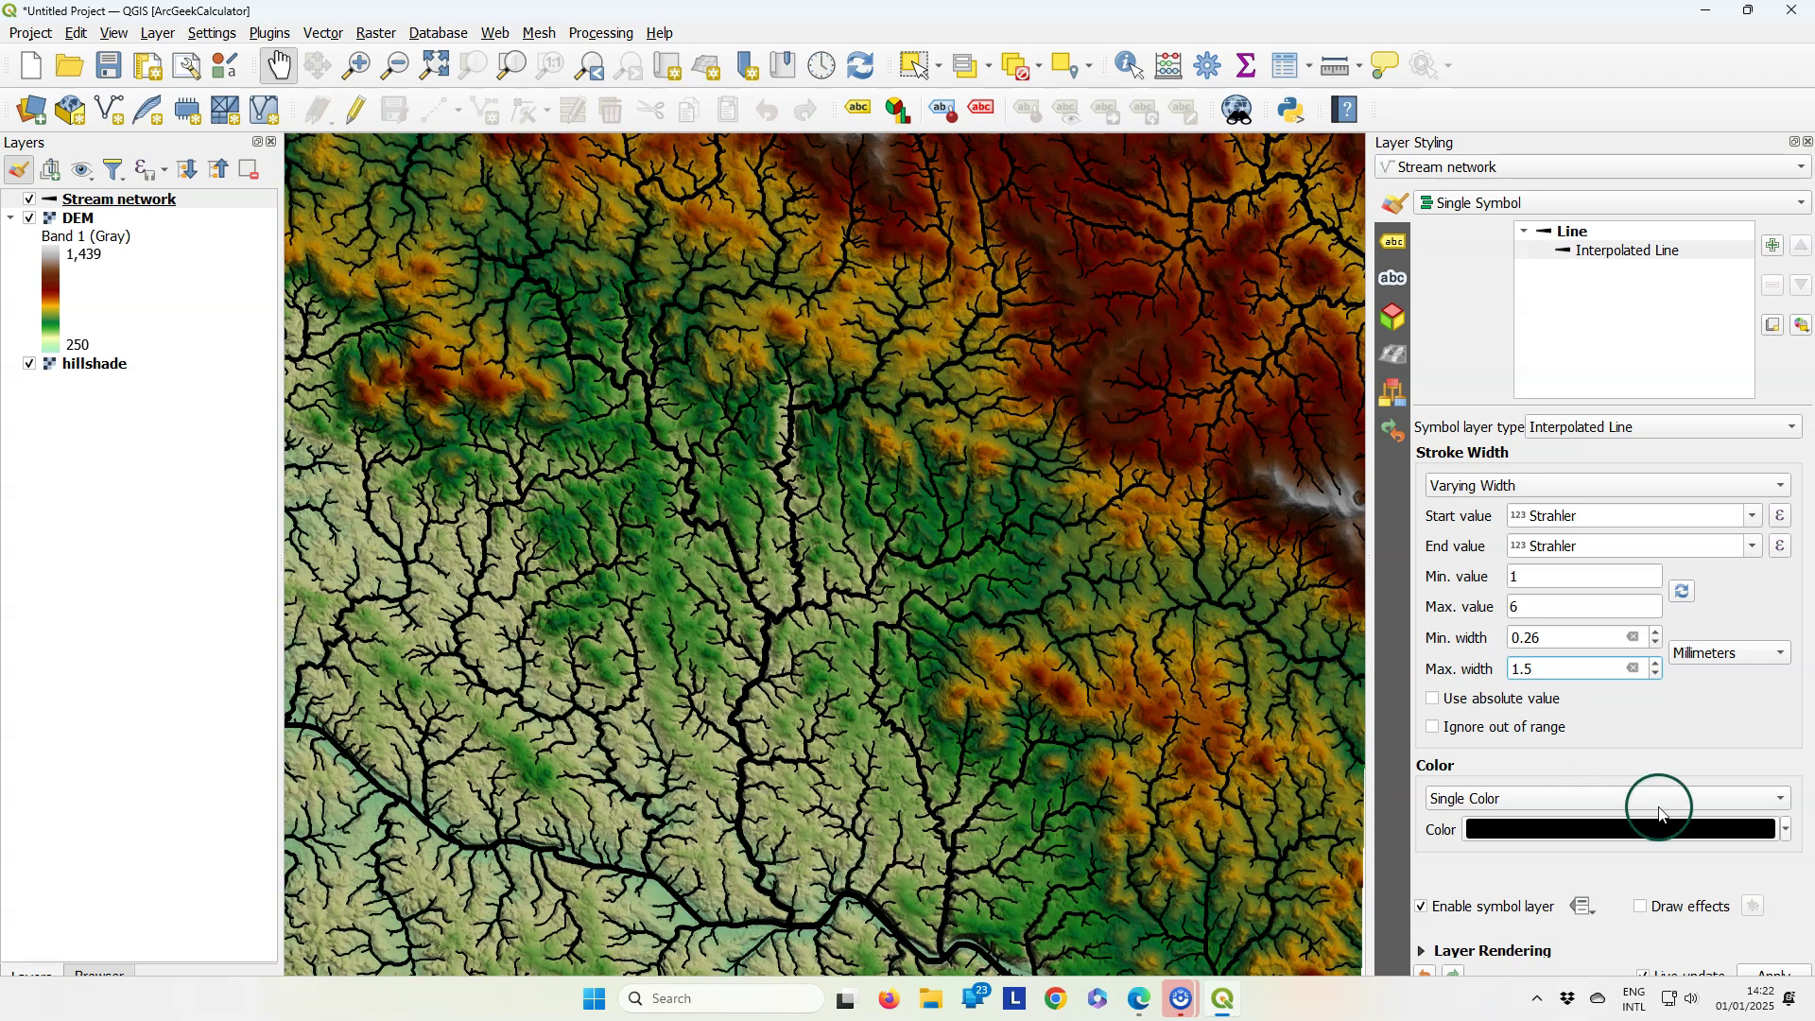
Colour the streams a darkened blue (#196090).
{"action": "left_click", "coordinate": [1785, 831]}
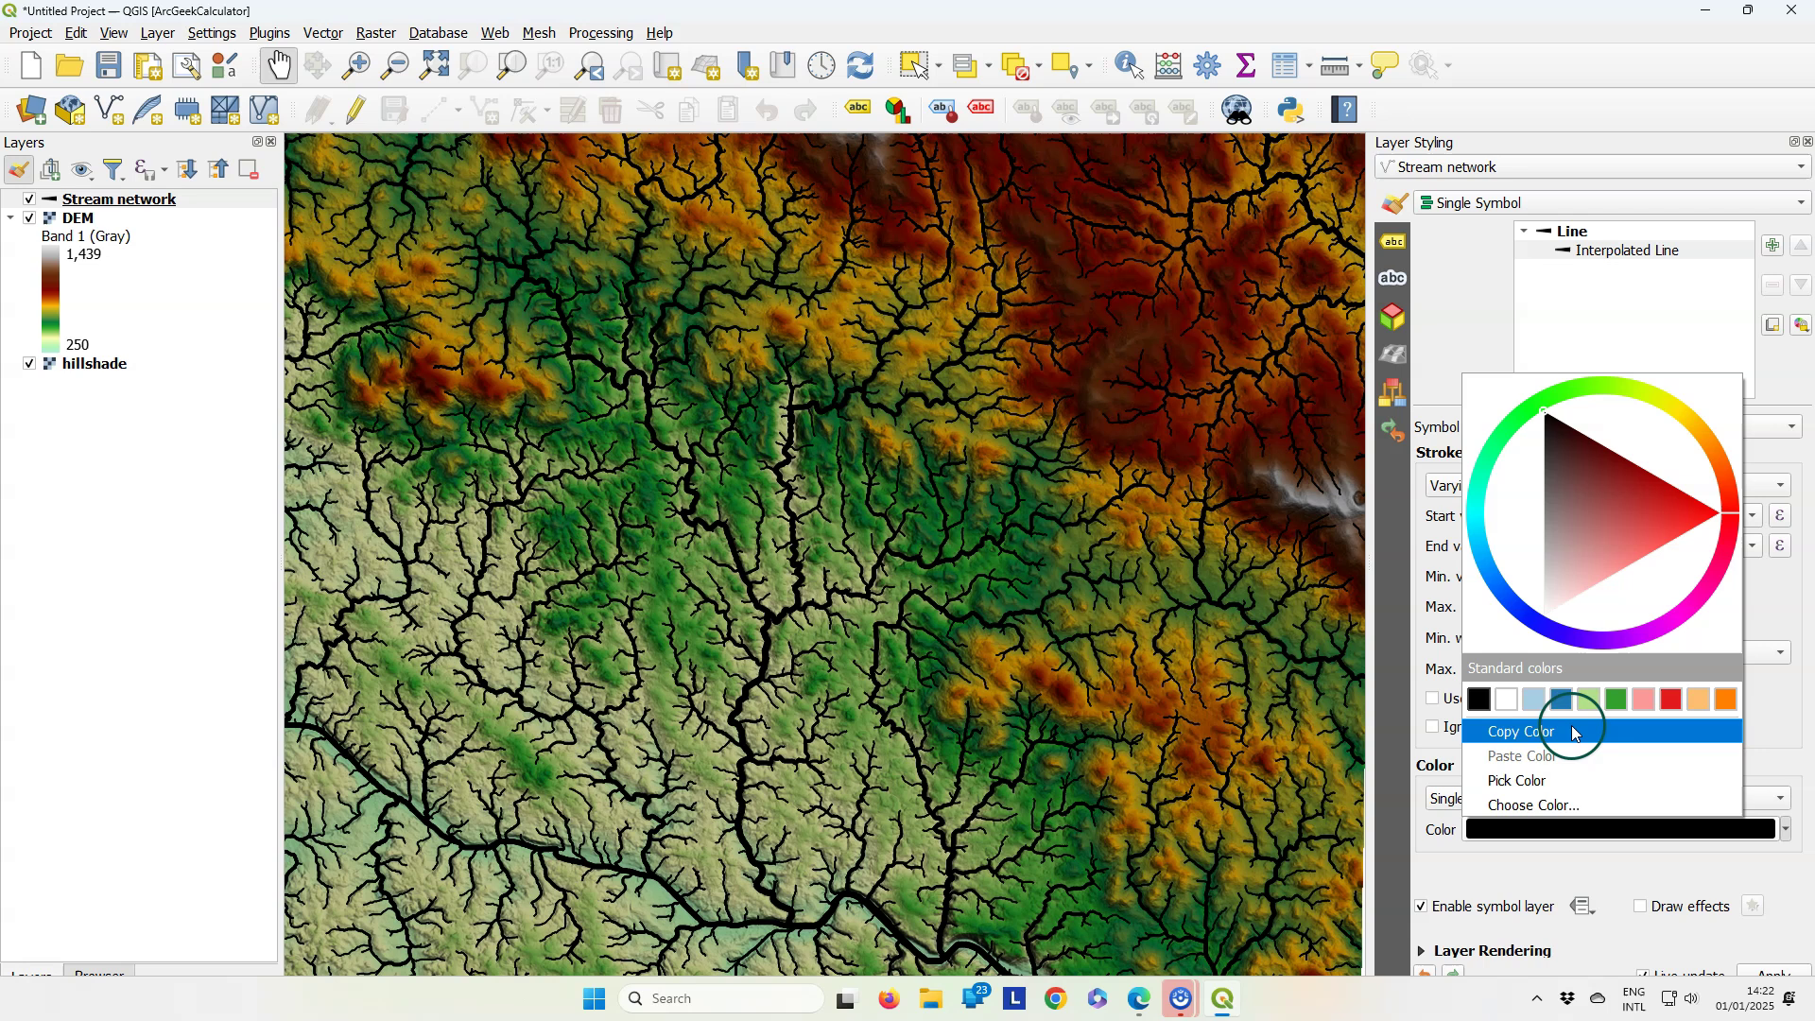
{"action": "left_click", "coordinate": [1561, 700]}
{"action": "left_click", "coordinate": [1556, 832]}
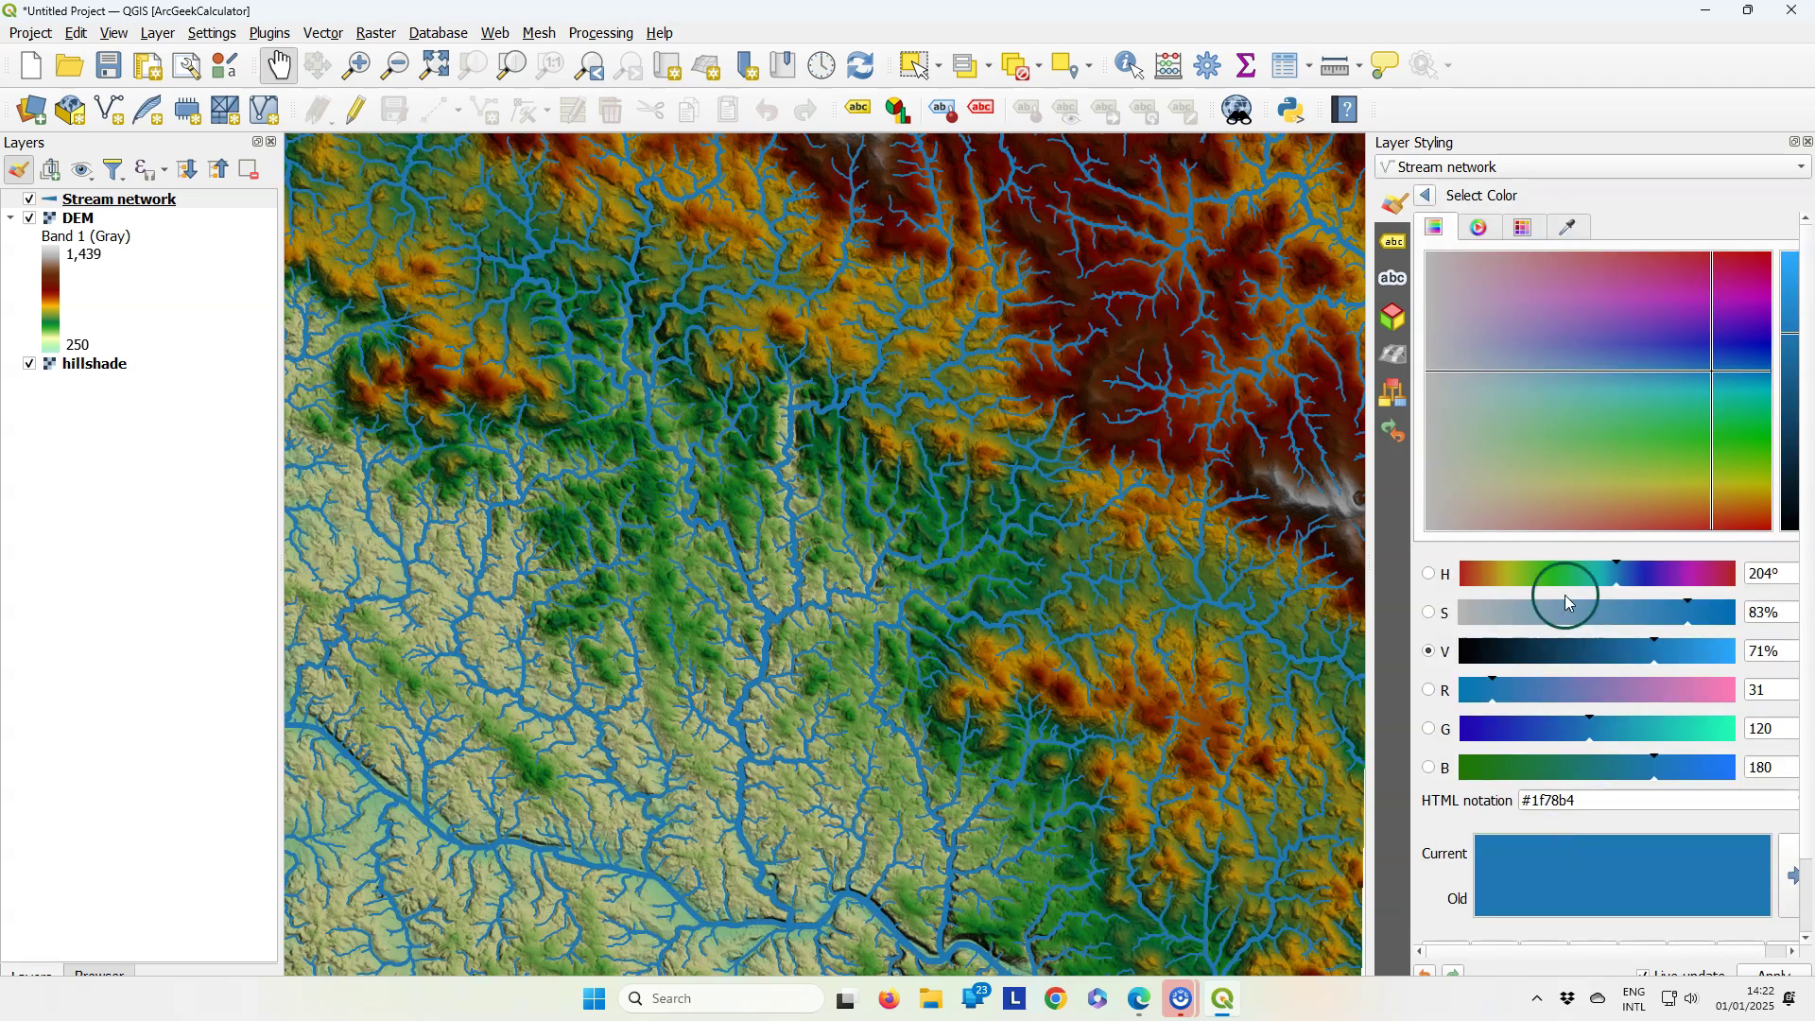
{"action": "mouse_move", "coordinate": [1647, 658]}
{"action": "left_mouse_down"}
{"action": "mouse_move", "coordinate": [1651, 639]}
{"action": "mouse_move", "coordinate": [1615, 645]}
{"action": "left_mouse_up"}
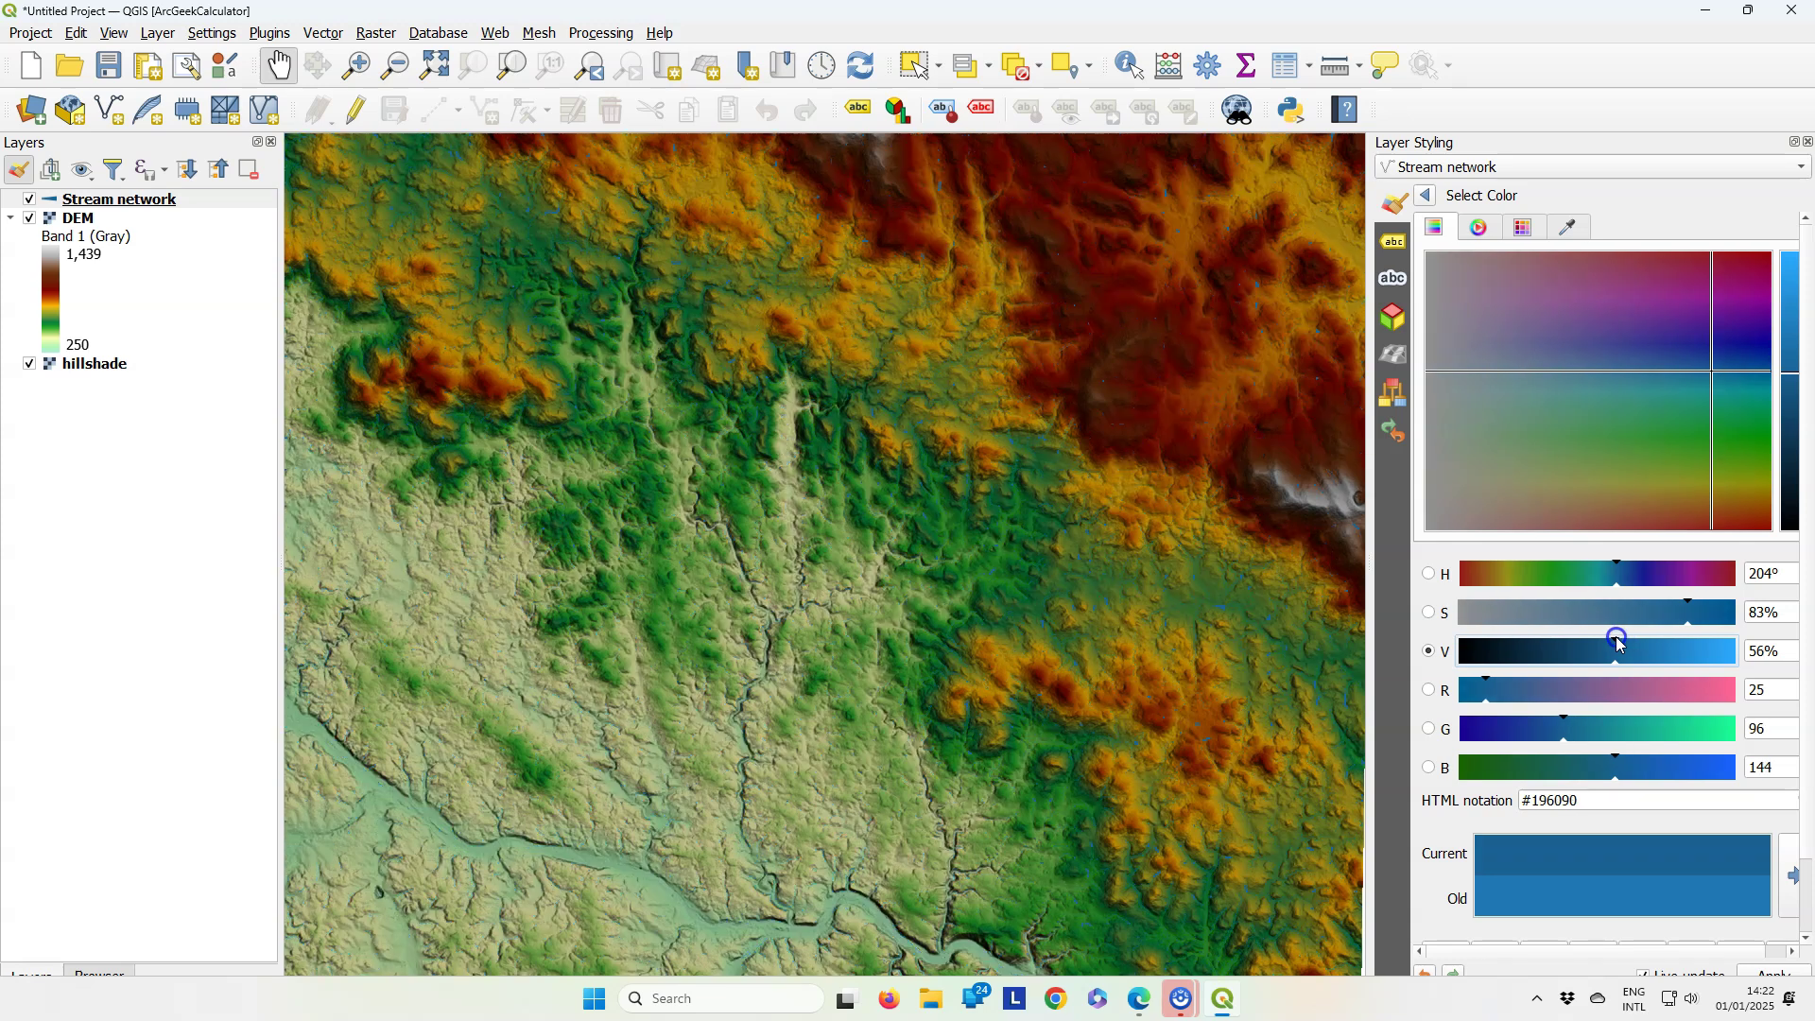
{"action": "left_click", "coordinate": [1429, 197]}
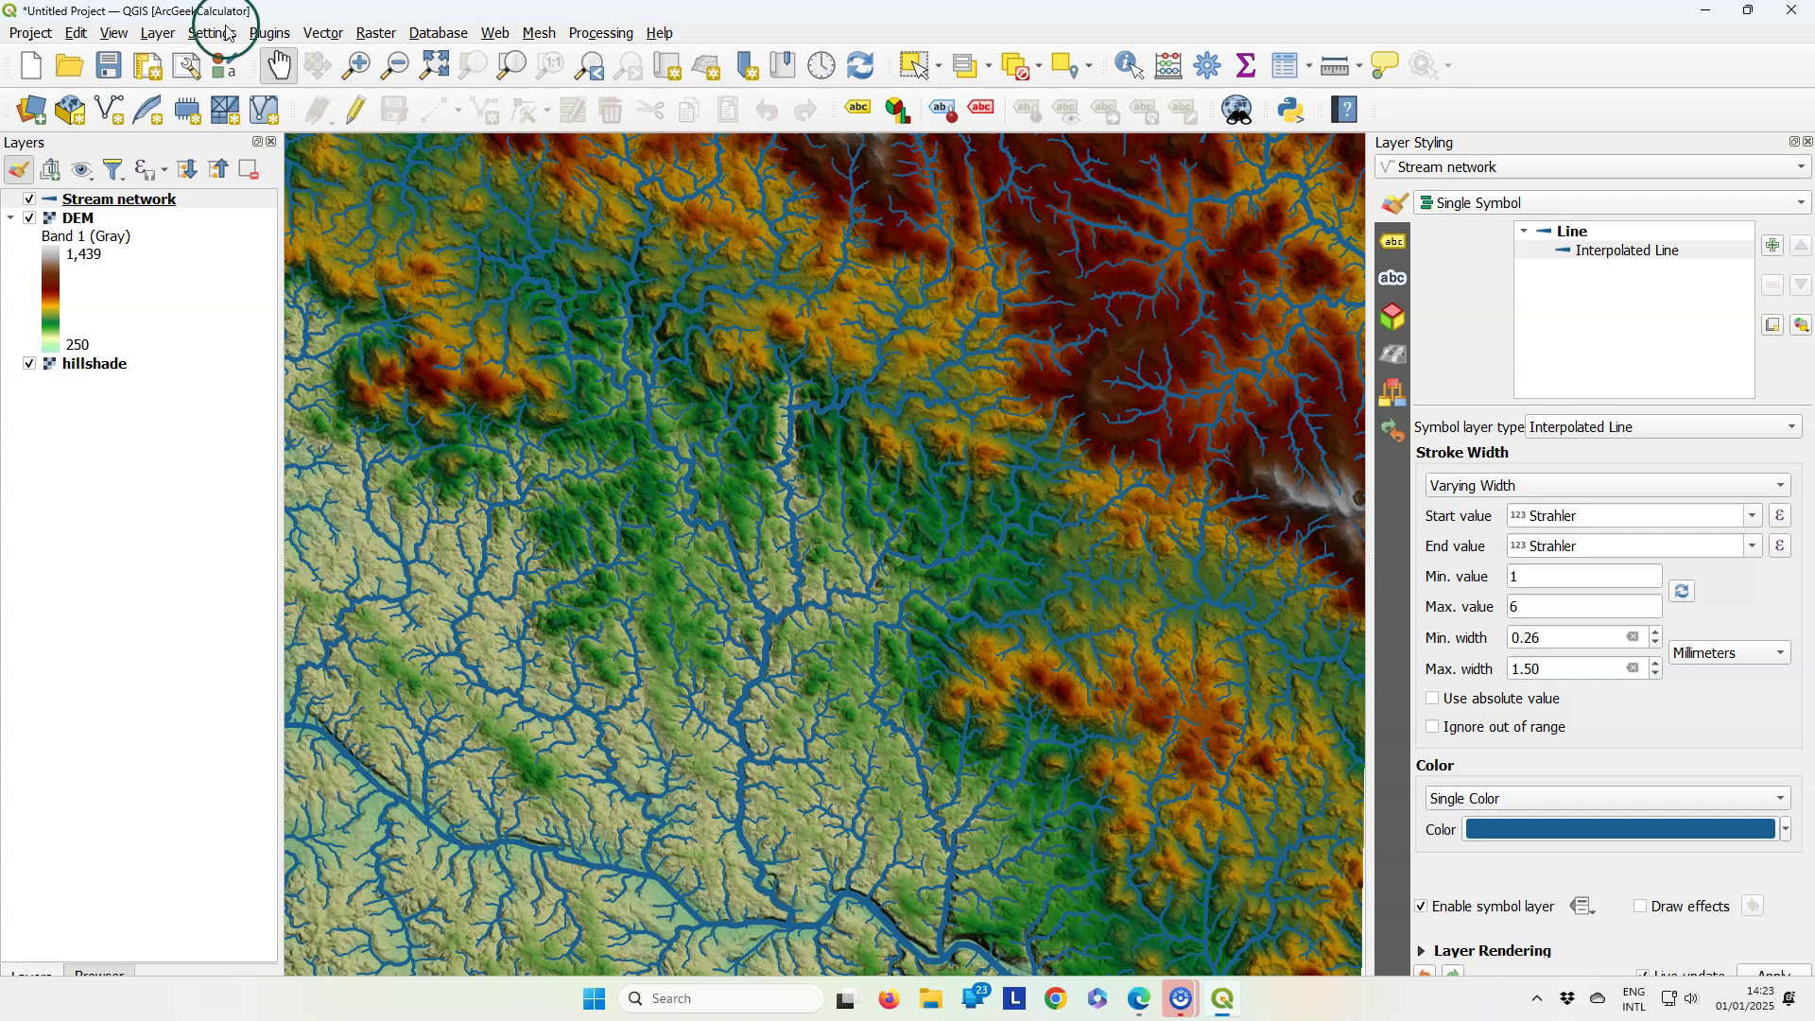
Open ArcGeek's Watershed Basin Delineation tool and set the Input DEM to DEM.
{"action": "left_click", "coordinate": [267, 34]}
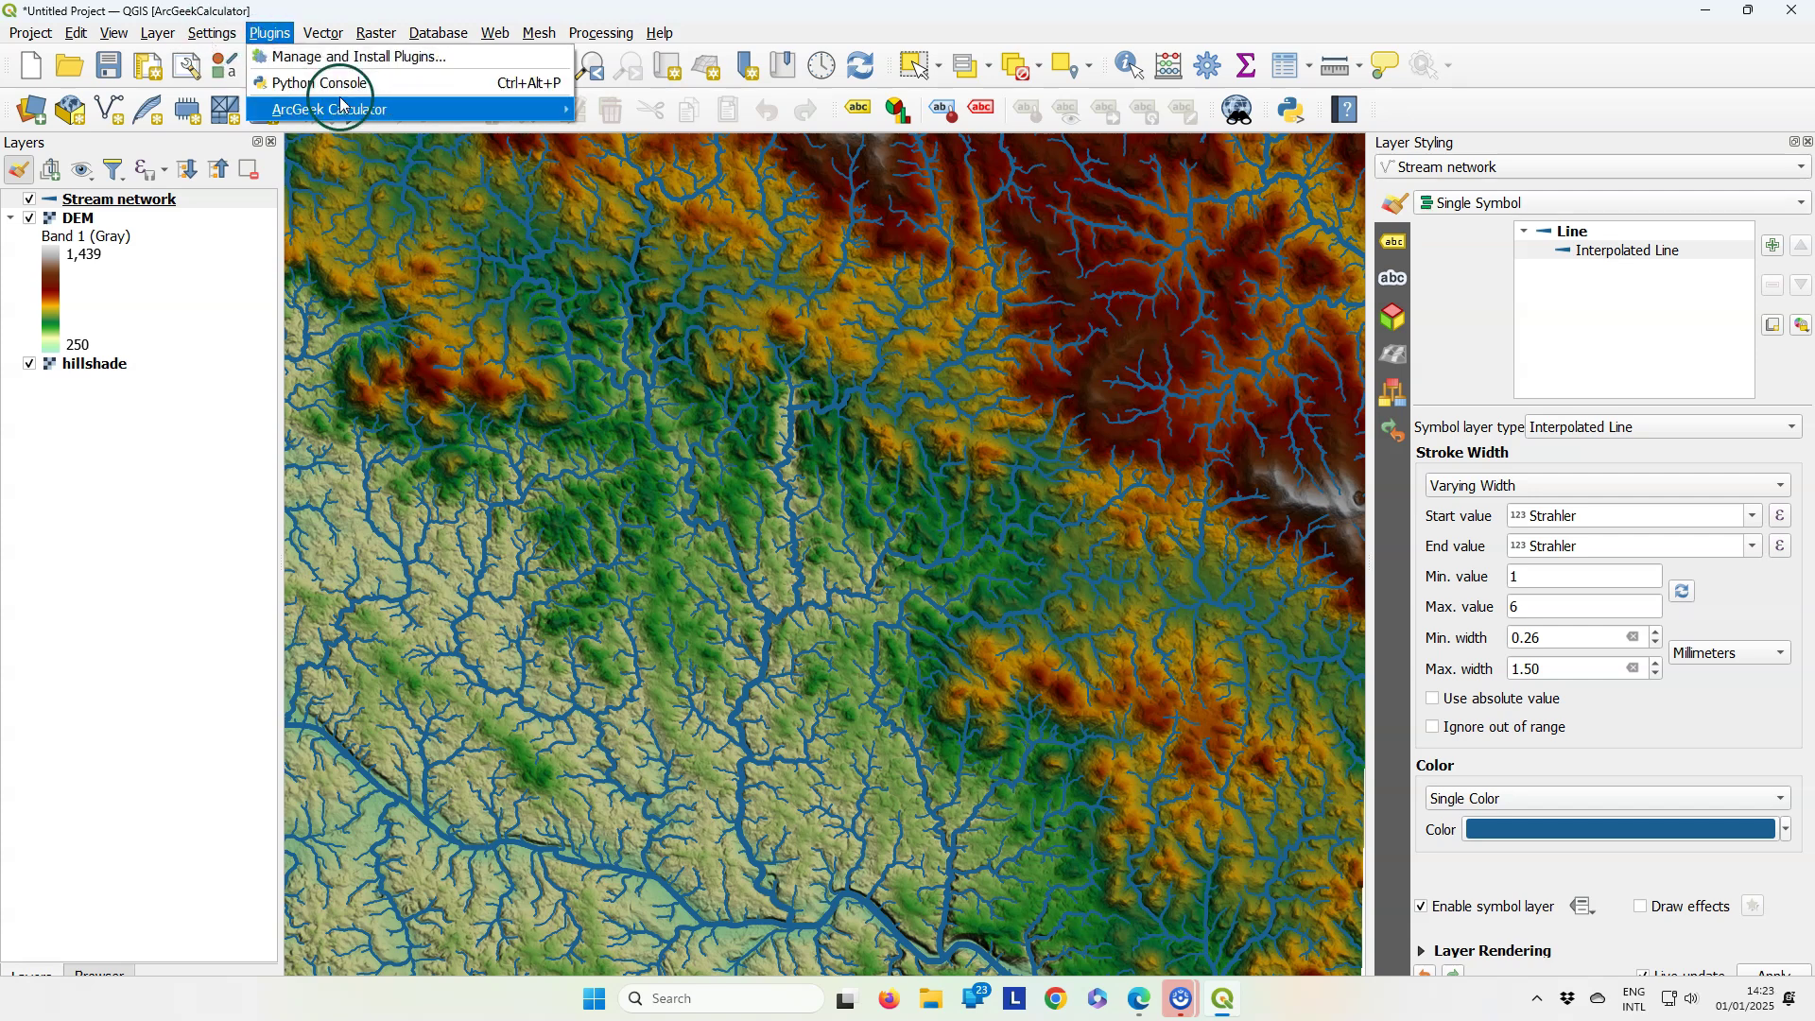
{"action": "mouse_move", "coordinate": [326, 108]}
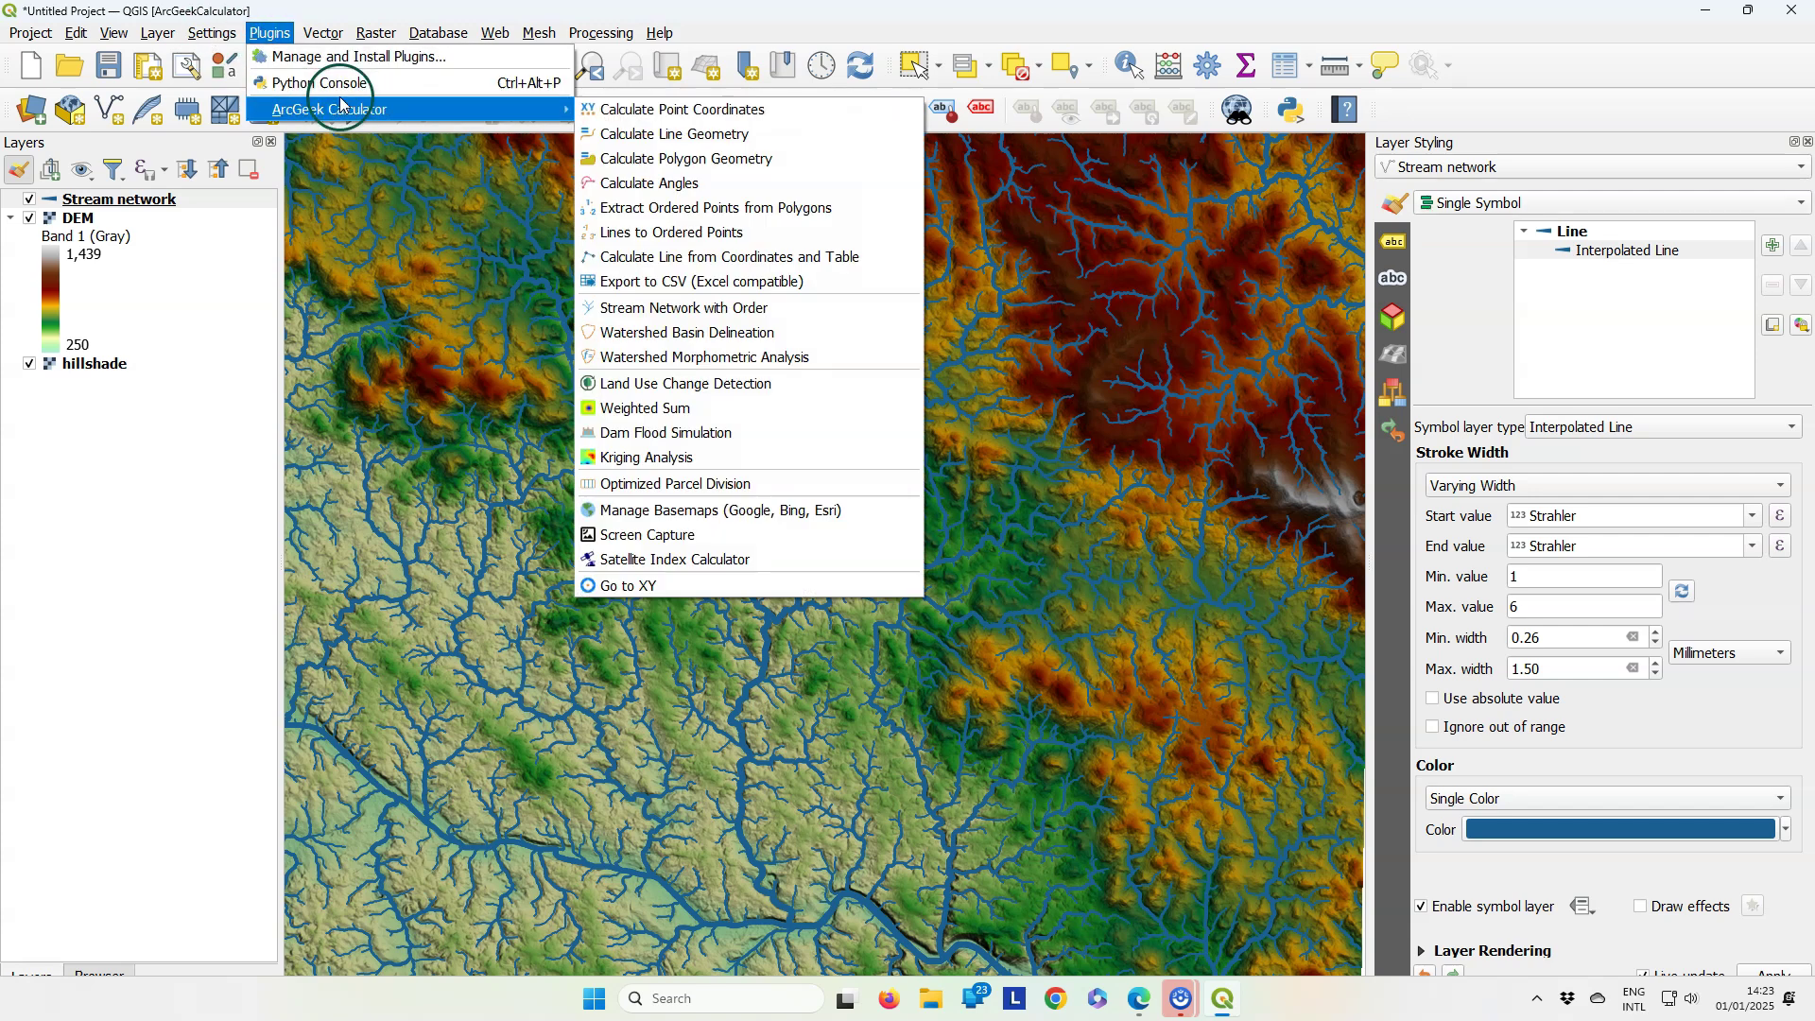
{"action": "left_click", "coordinate": [679, 332]}
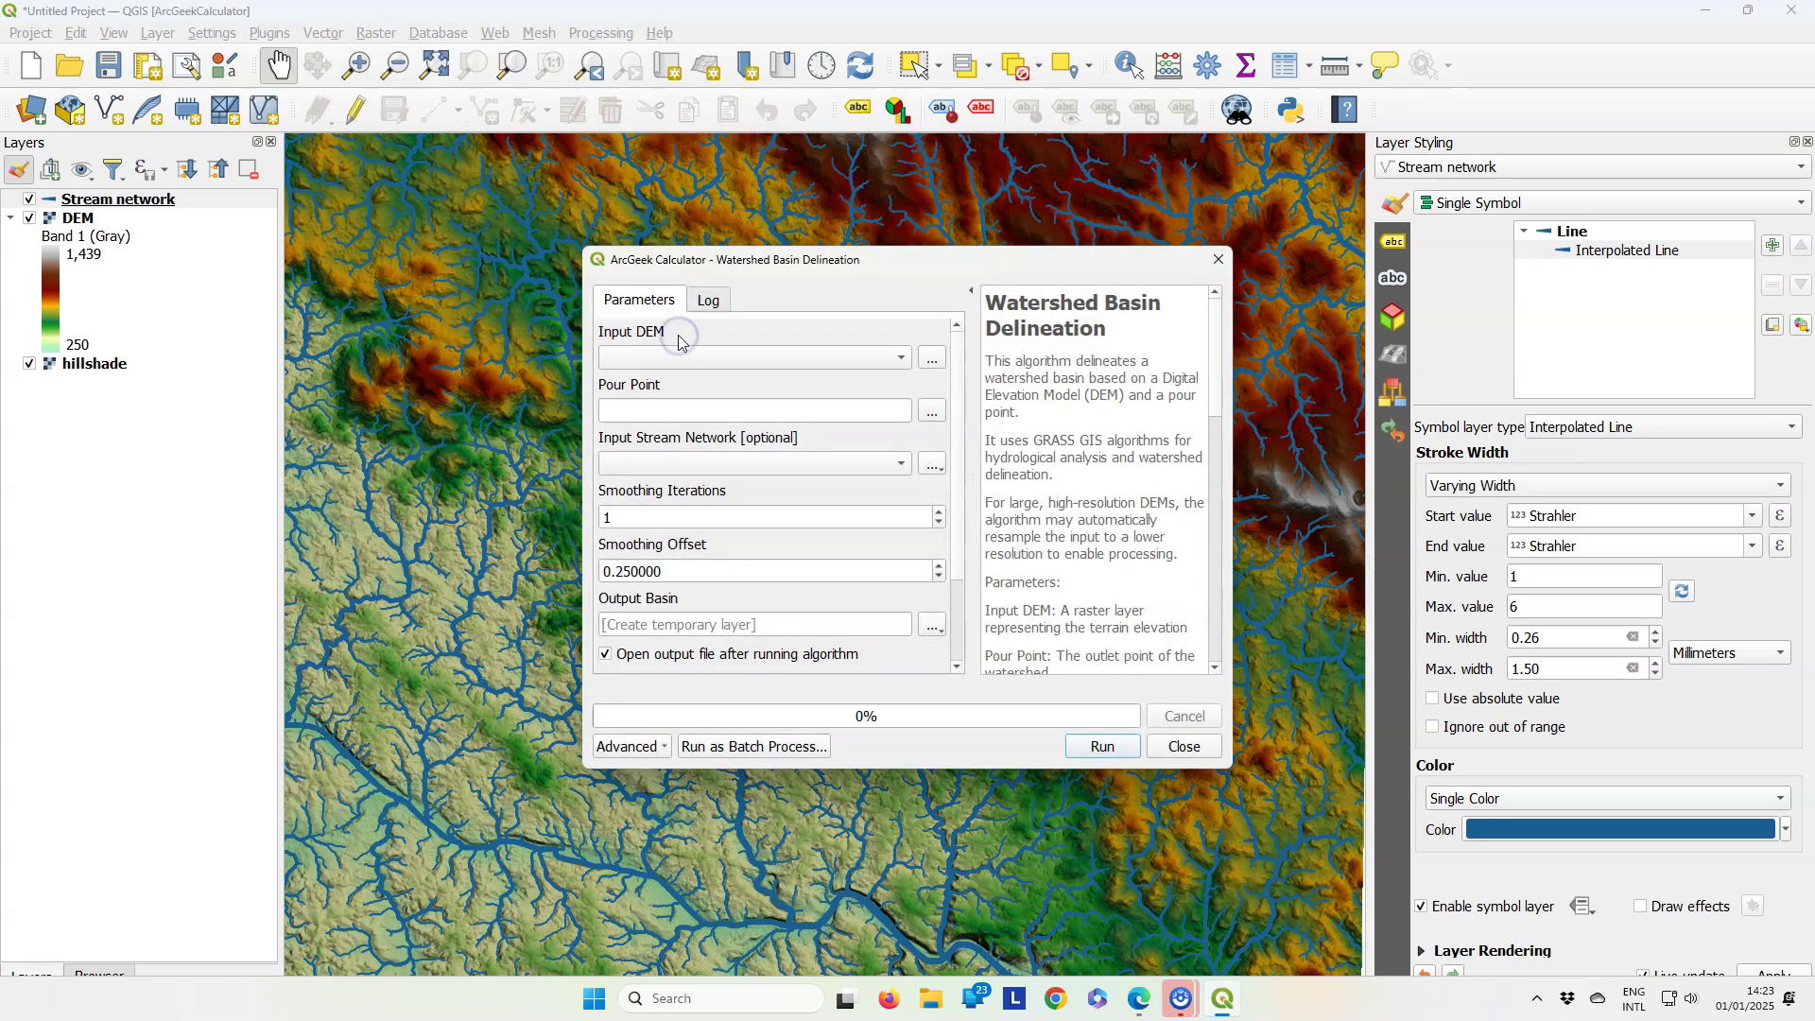
{"action": "left_click", "coordinate": [670, 359]}
{"action": "left_click", "coordinate": [670, 359]}
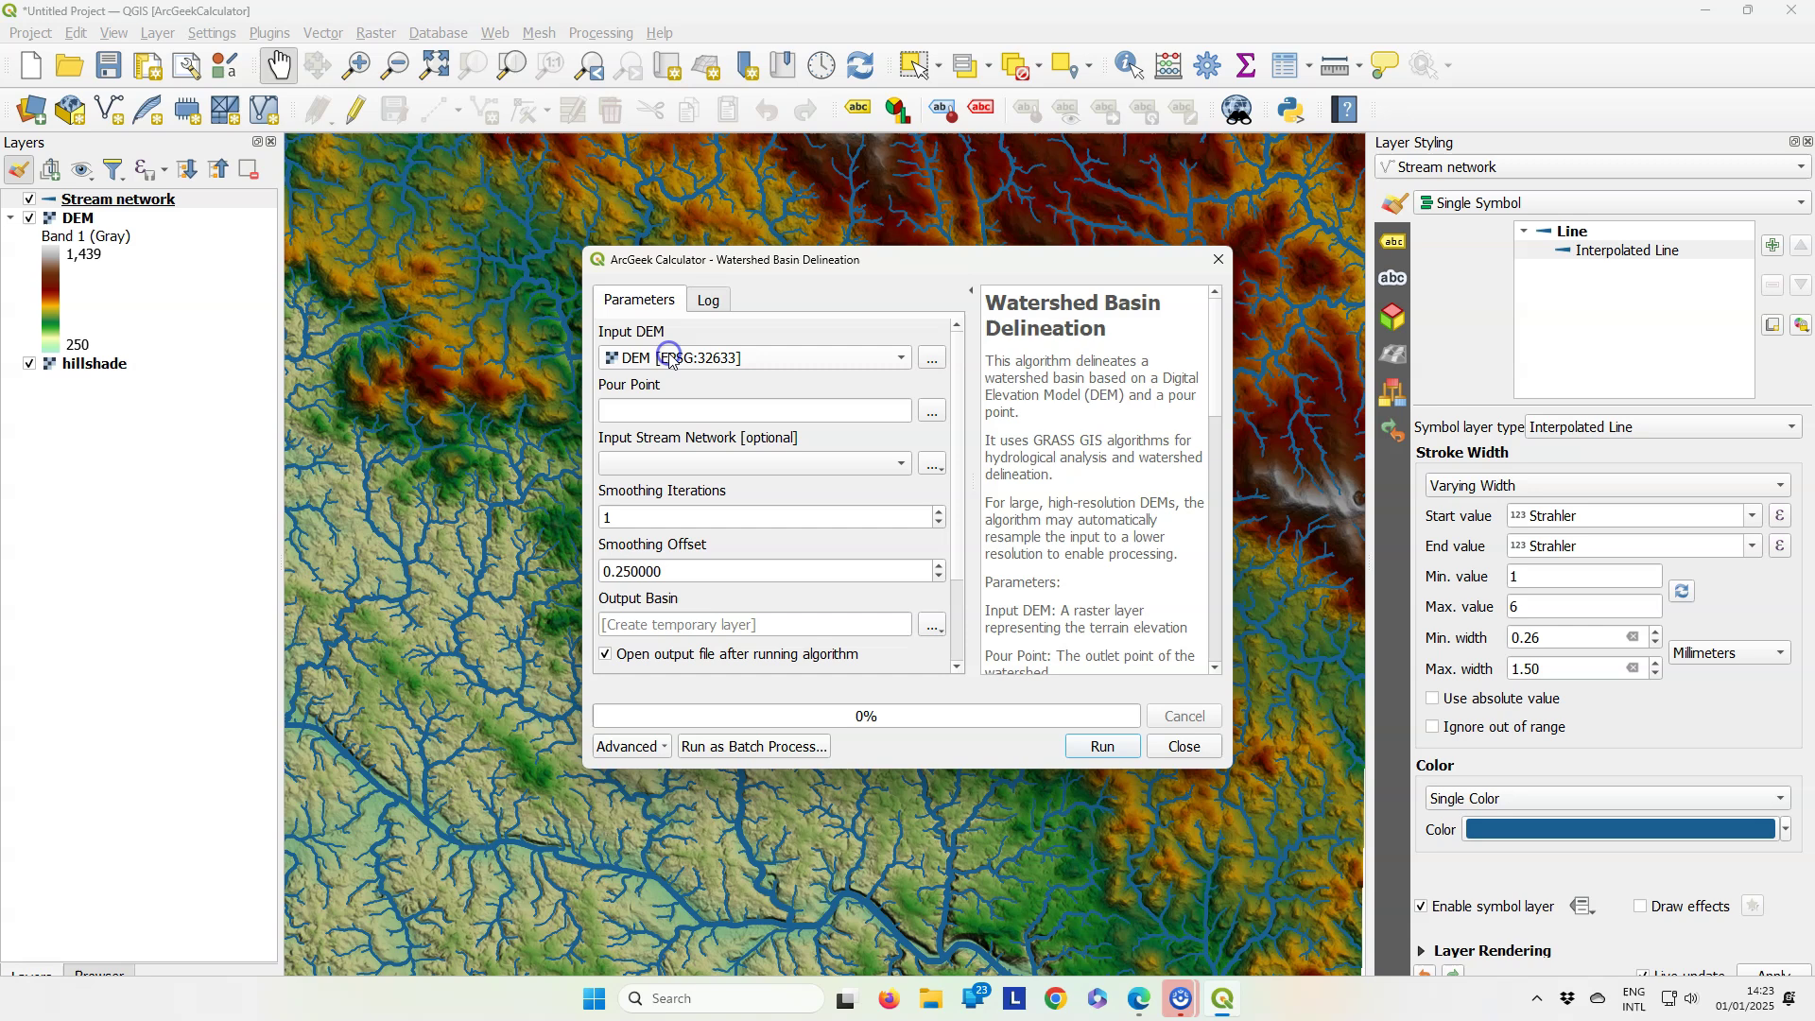
{"action": "left_click", "coordinate": [710, 398]}
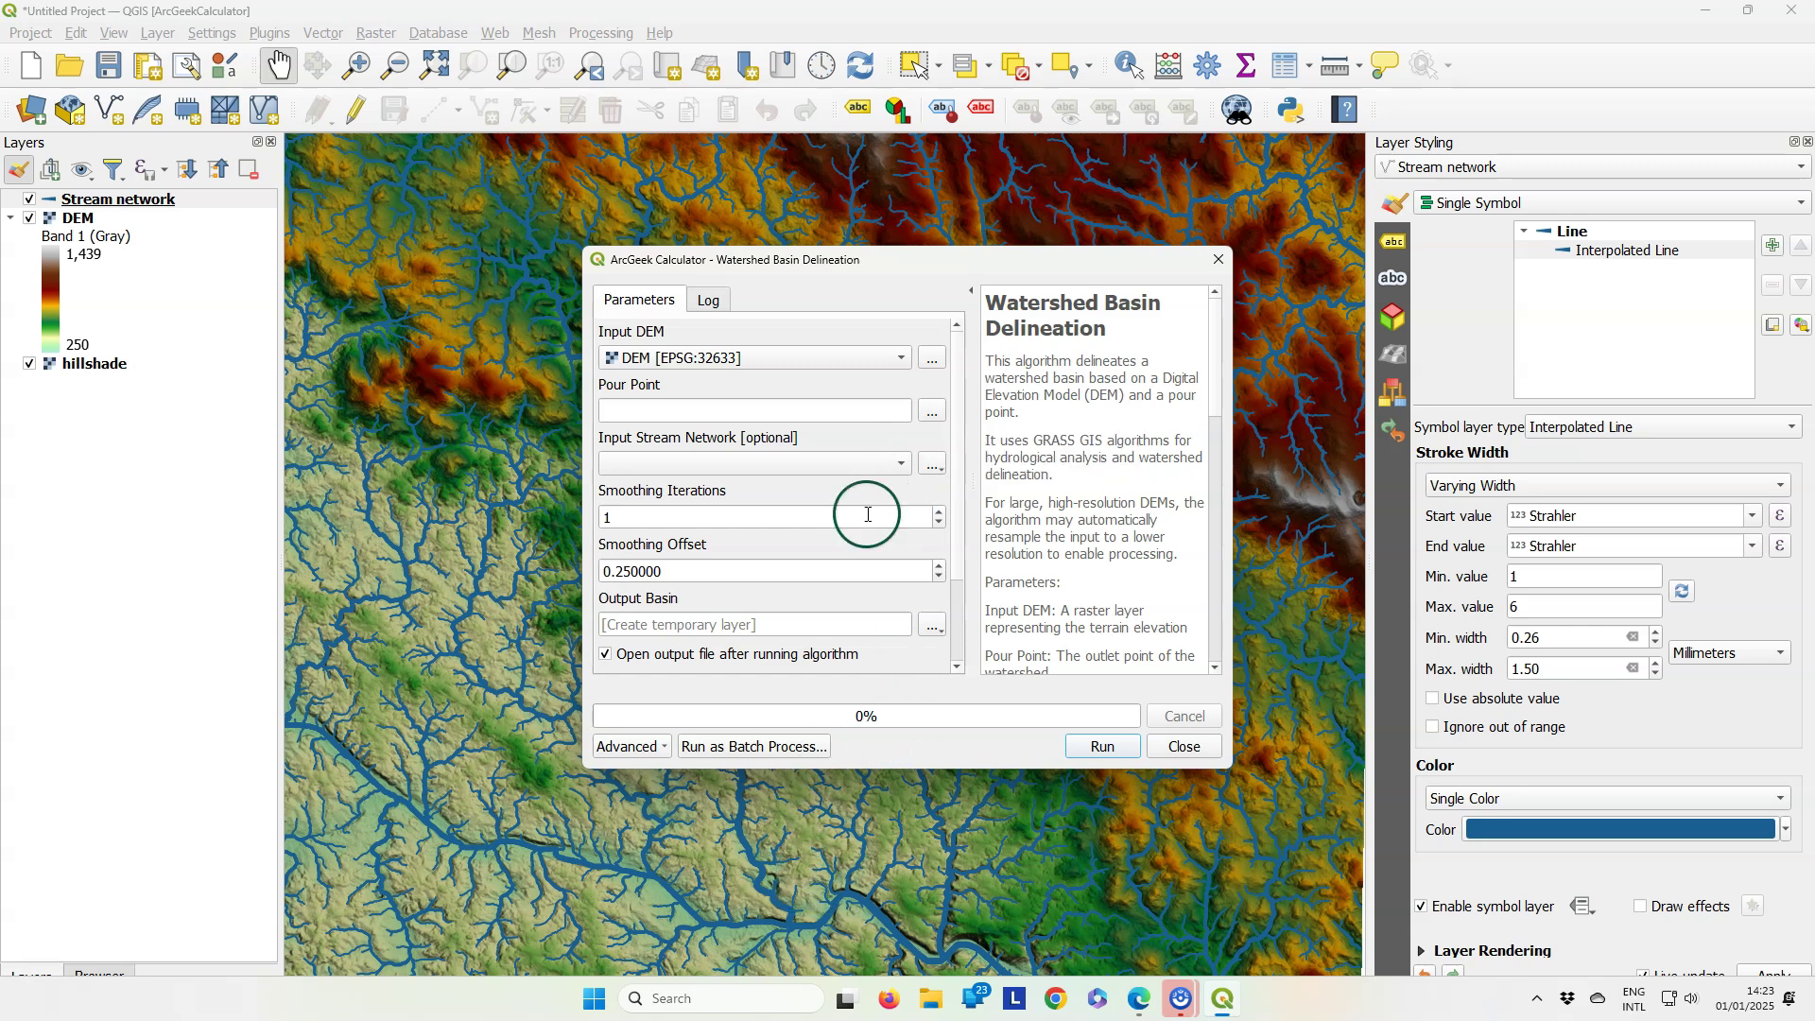
Move the tool window aside, zoom into the map, and start picking the pour point.
{"action": "left_click_drag", "start_coordinate": [707, 262], "coordinate": [1267, 225]}
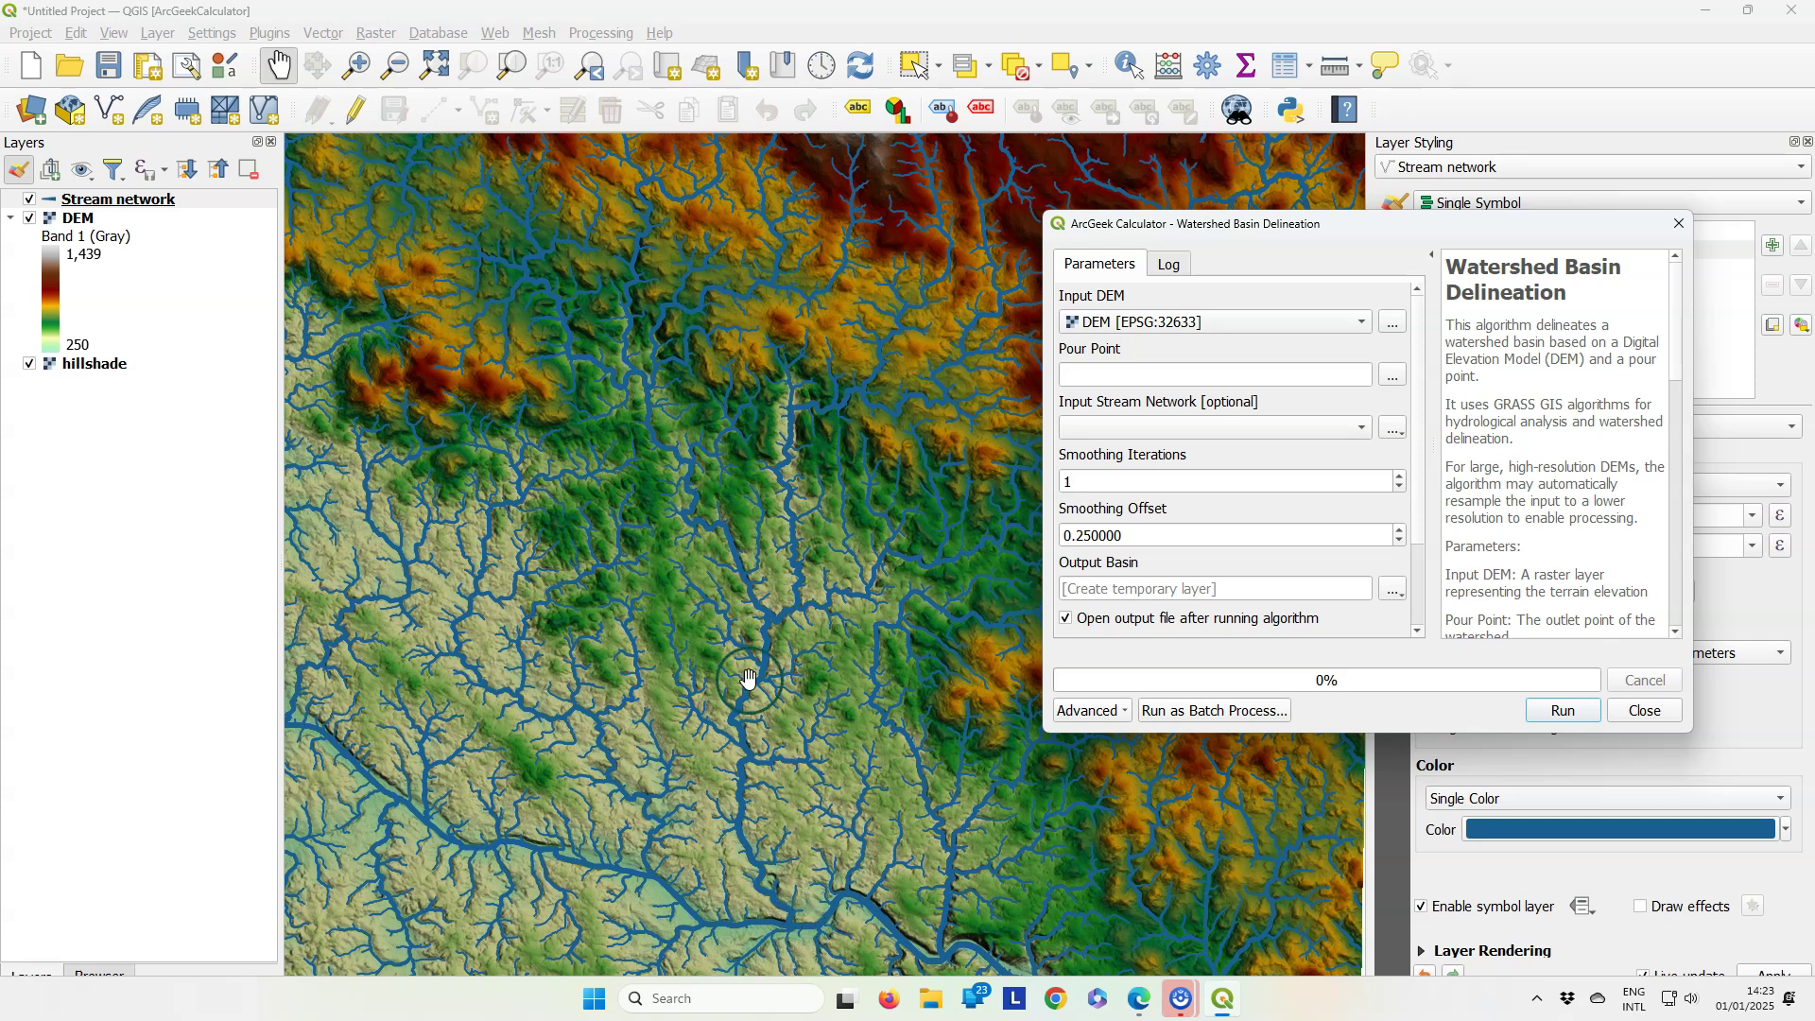
{"action": "scroll", "coordinate": [749, 677], "scroll_direction": "up", "scroll_amount": 4}
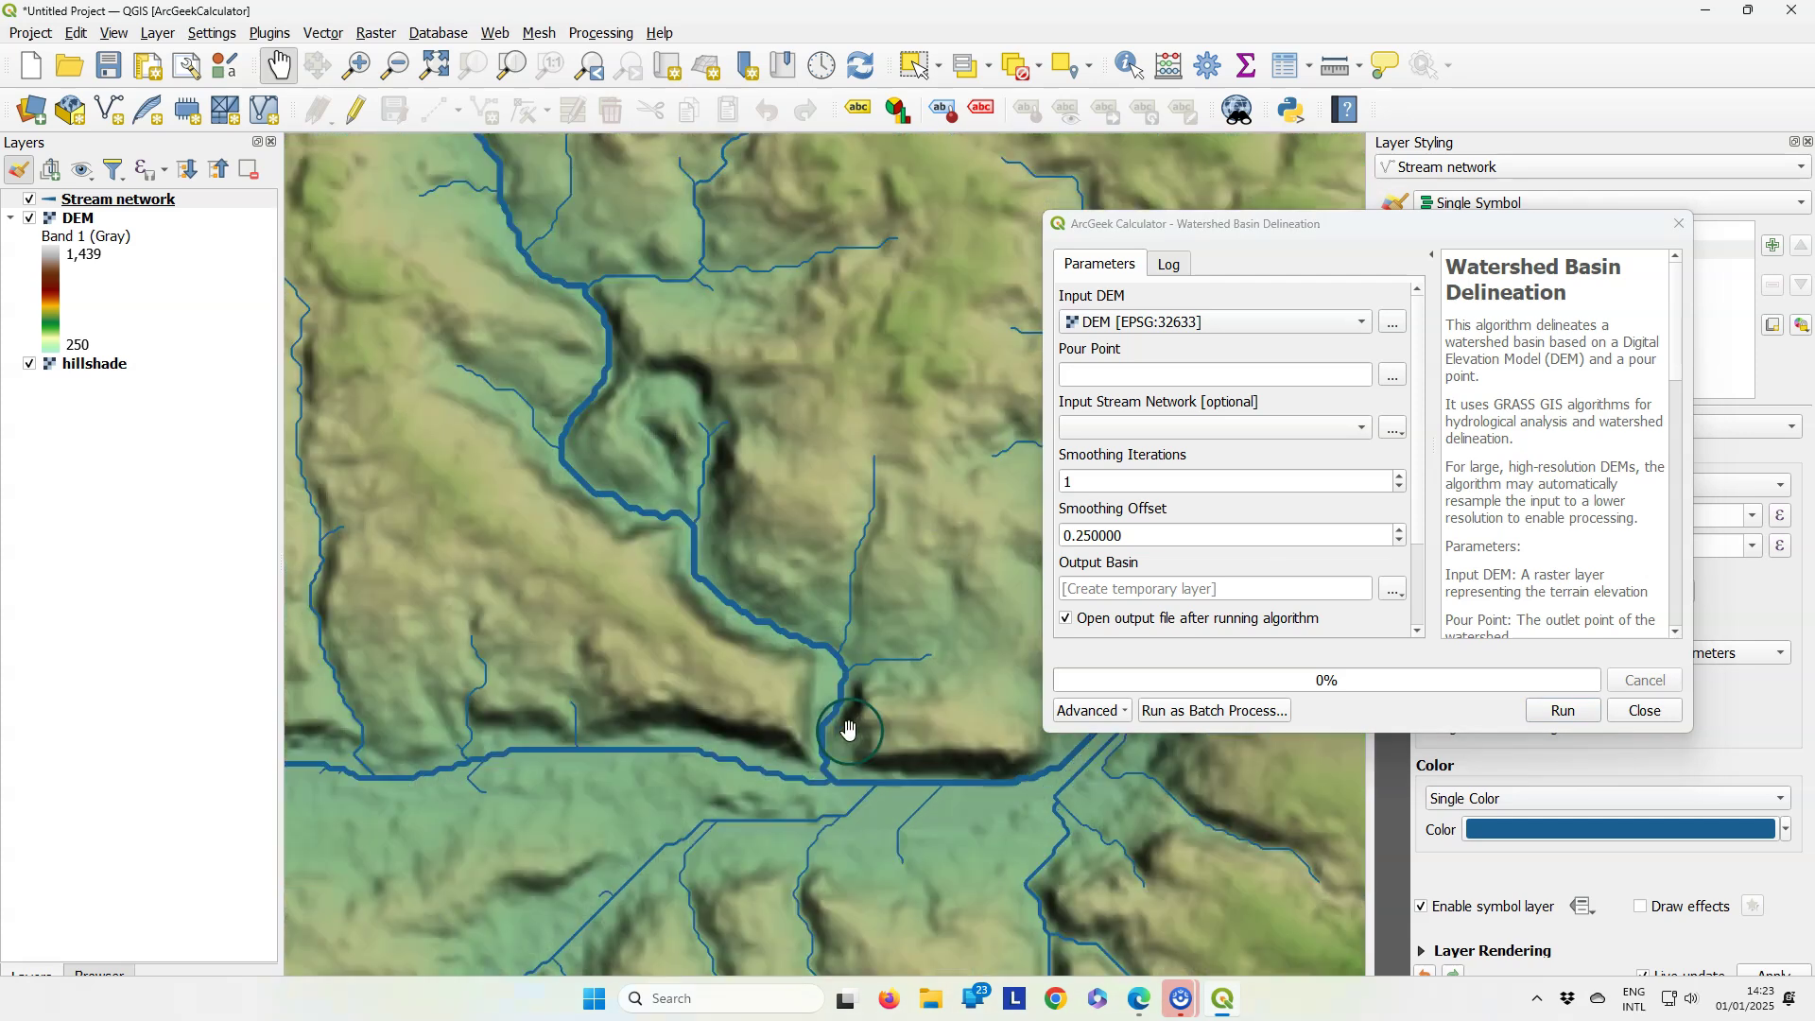
{"action": "scroll", "coordinate": [848, 729], "scroll_direction": "up", "scroll_amount": 1}
{"action": "scroll", "coordinate": [815, 764], "scroll_direction": "up", "scroll_amount": 1}
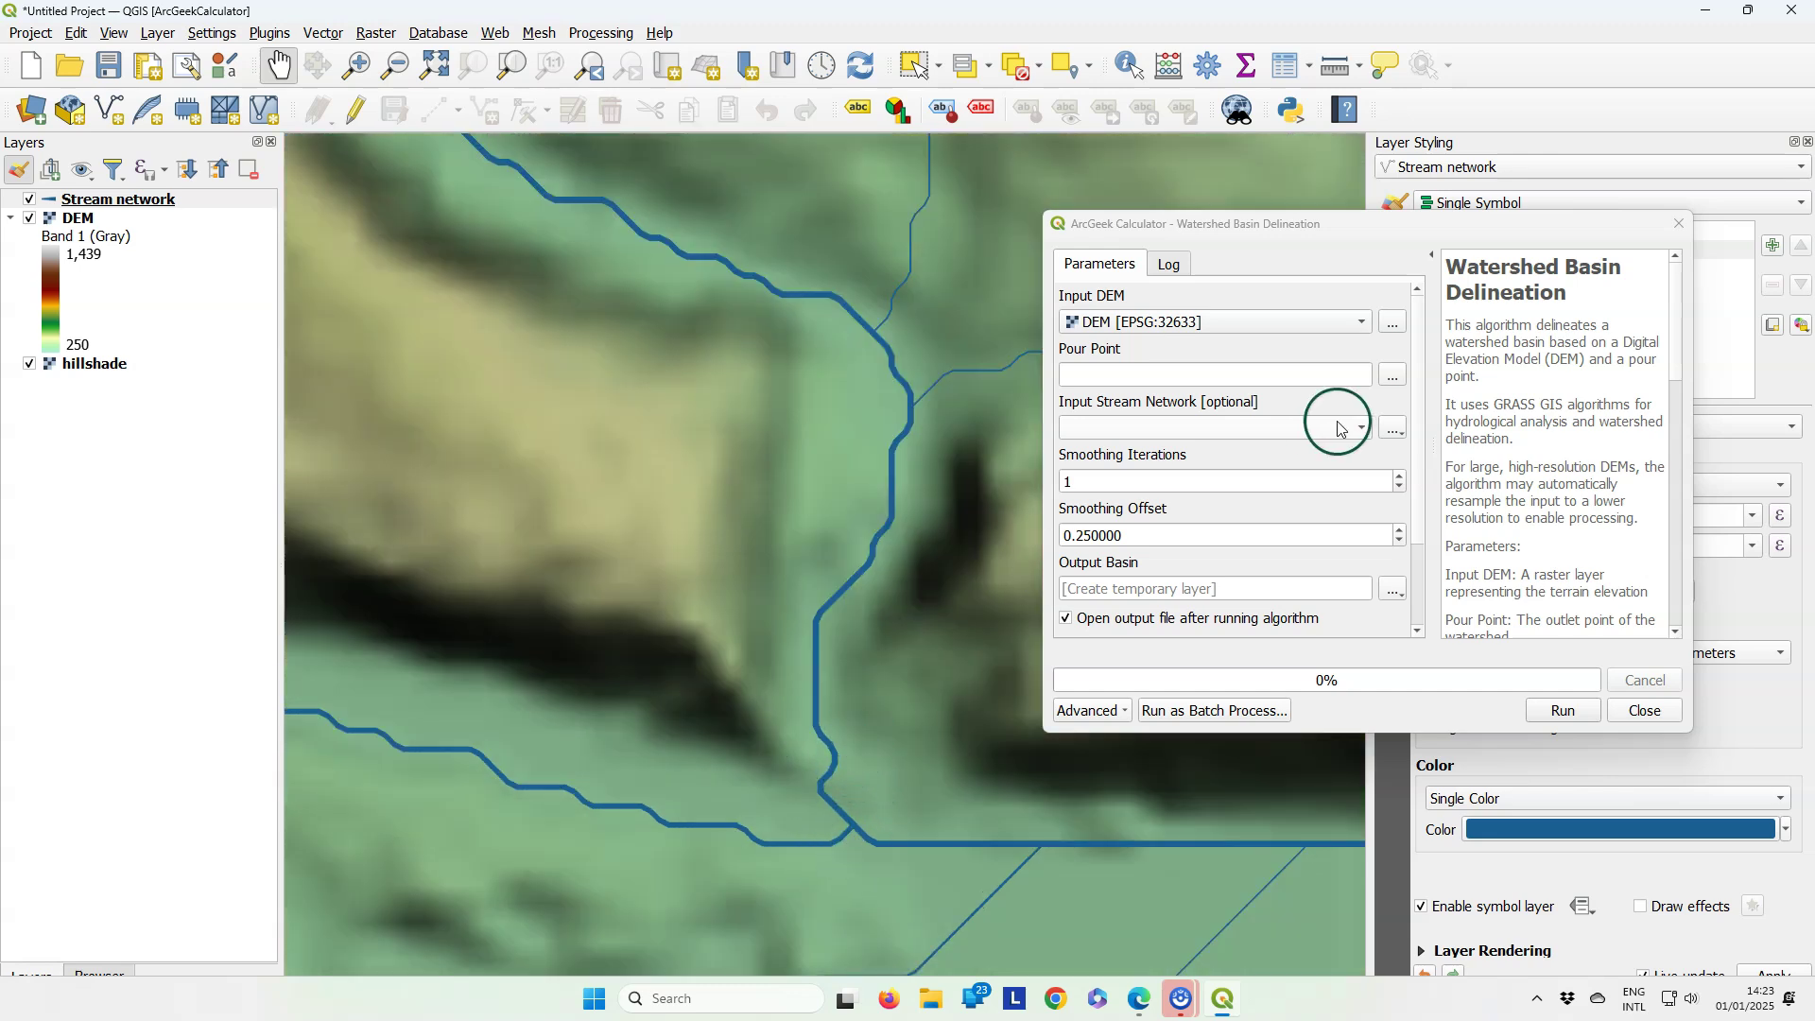
{"action": "left_click", "coordinate": [1392, 375]}
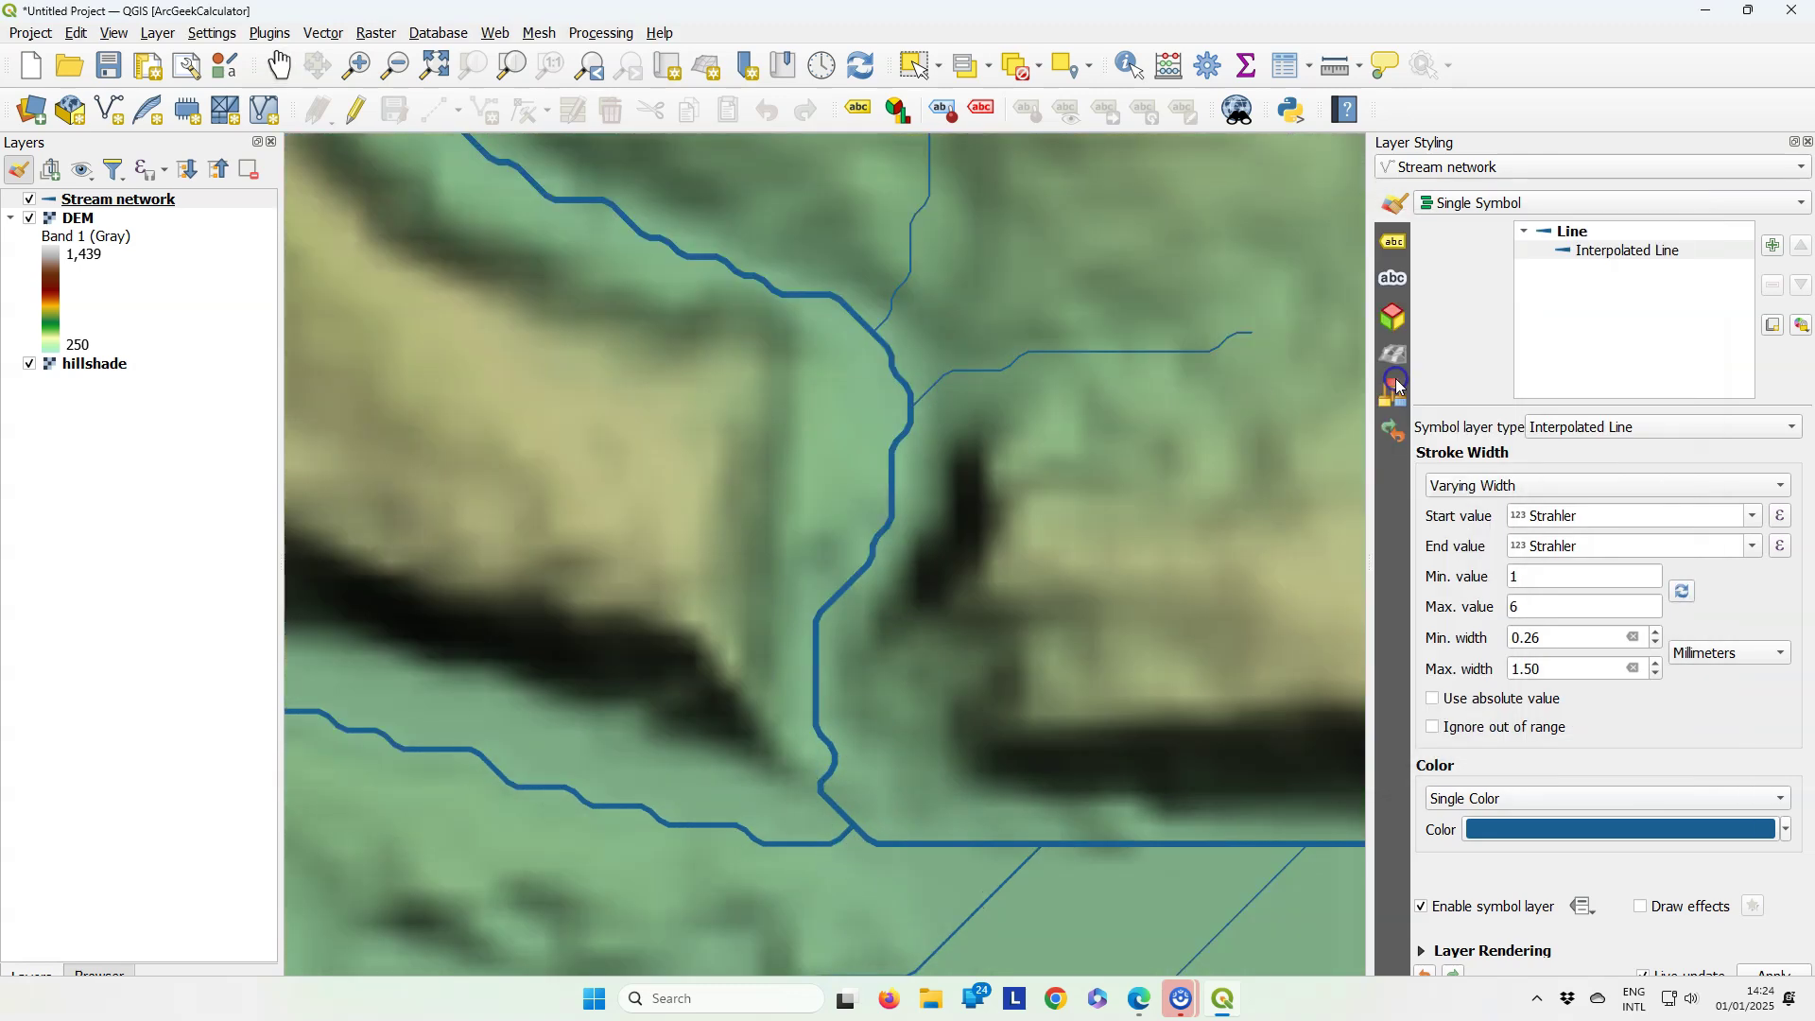
Place the pour point at the stream outlet and output the basin as Ilz_Basin in Ilz_data.gpkg.
{"action": "left_click", "coordinate": [821, 782]}
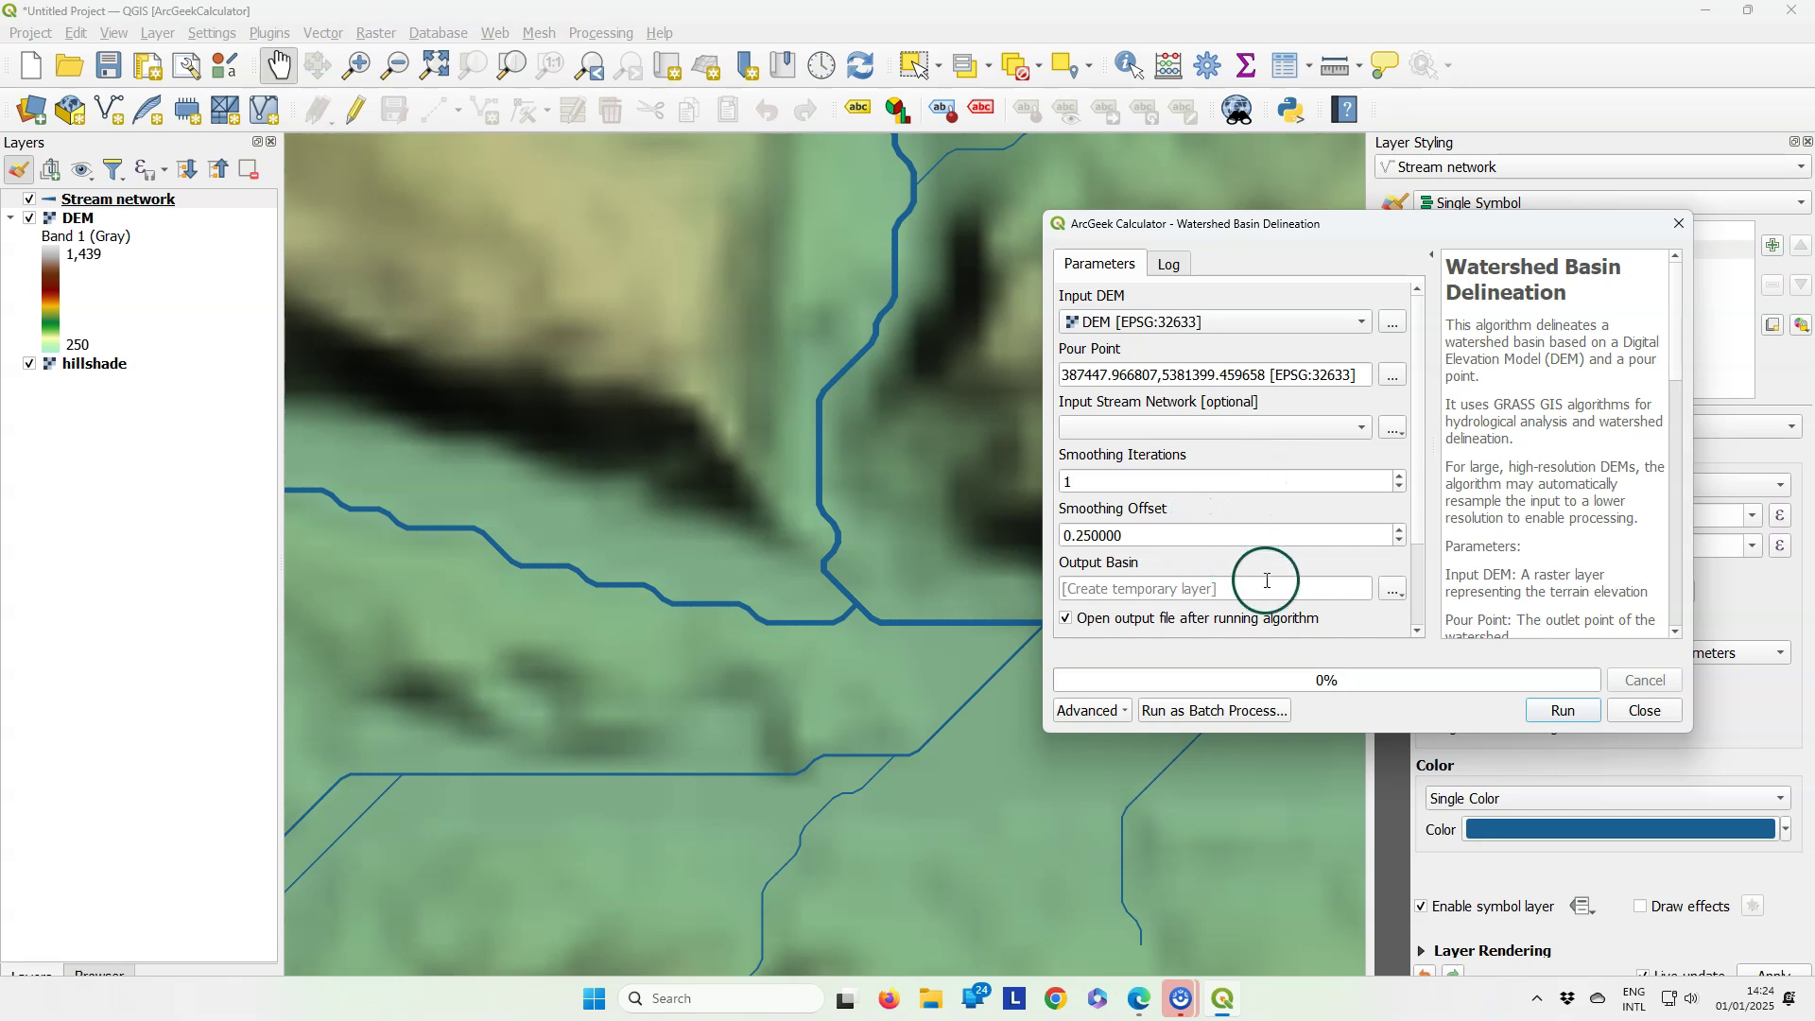
{"action": "left_click", "coordinate": [1393, 590]}
{"action": "left_click", "coordinate": [1427, 670]}
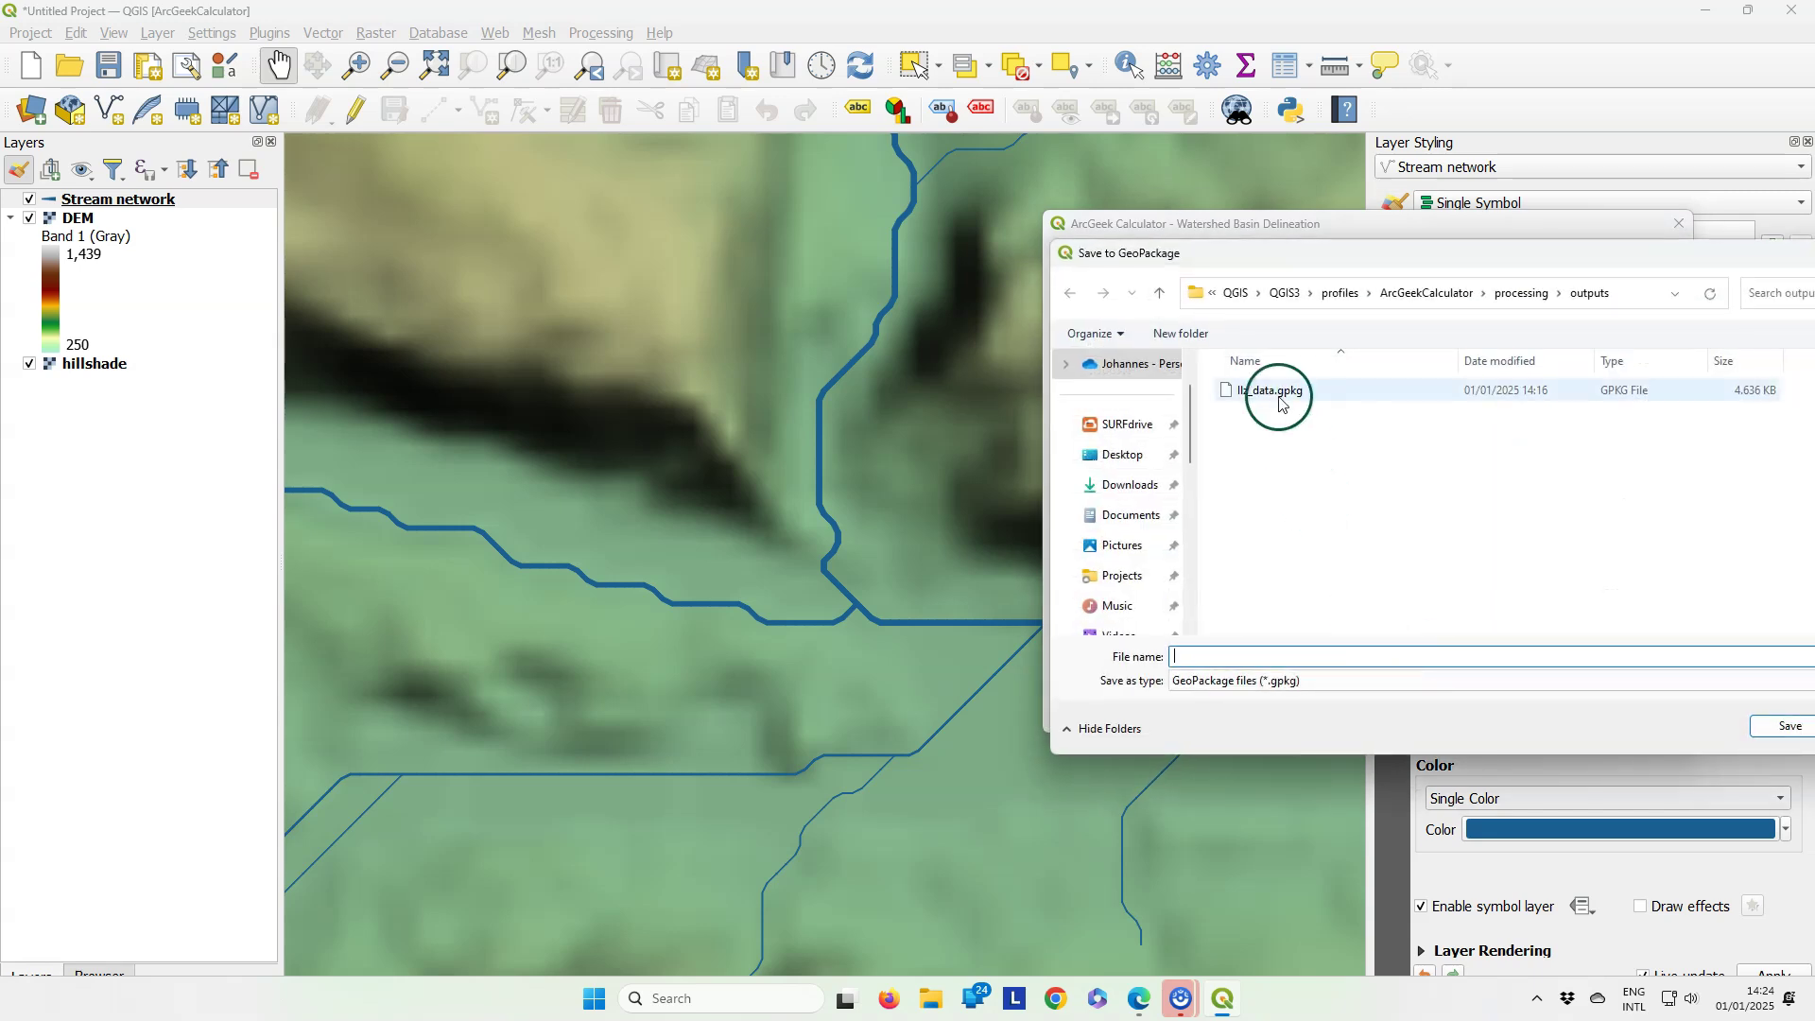
{"action": "left_click", "coordinate": [945, 413]}
{"action": "left_click", "coordinate": [1471, 746]}
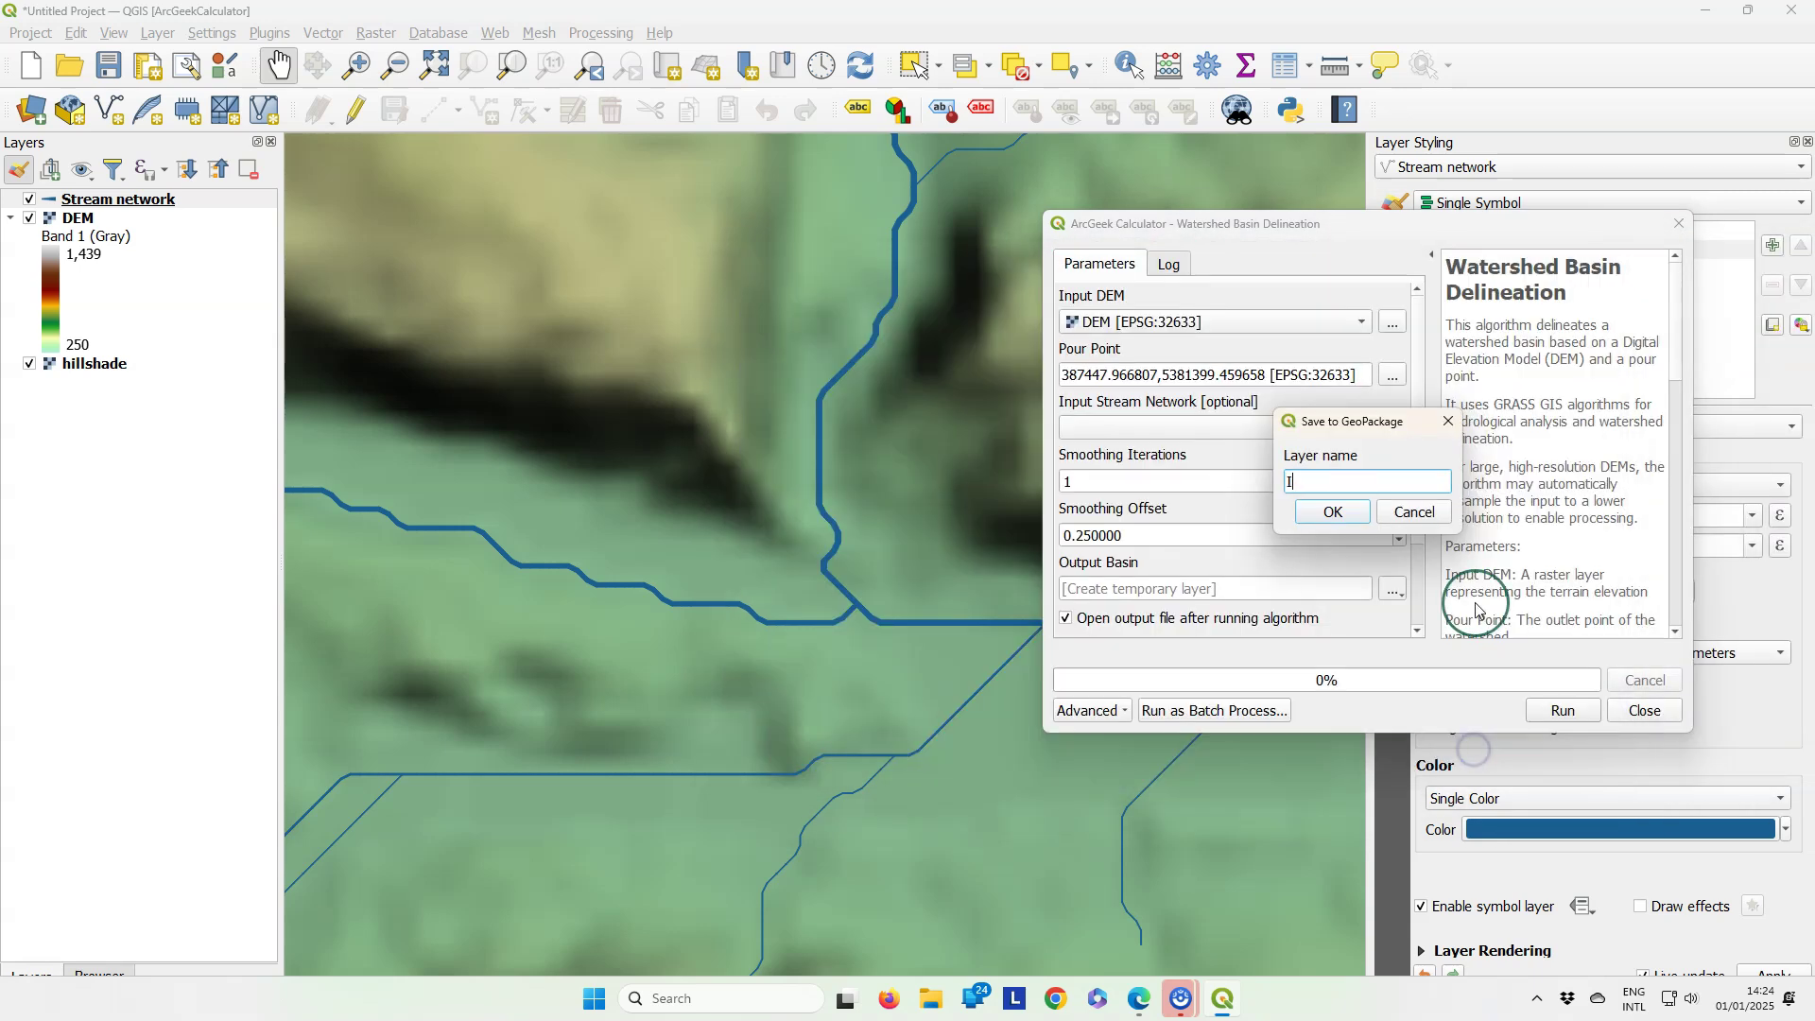
{"action": "type", "text": "Ilz_Basin"}
{"action": "left_click", "coordinate": [1333, 512]}
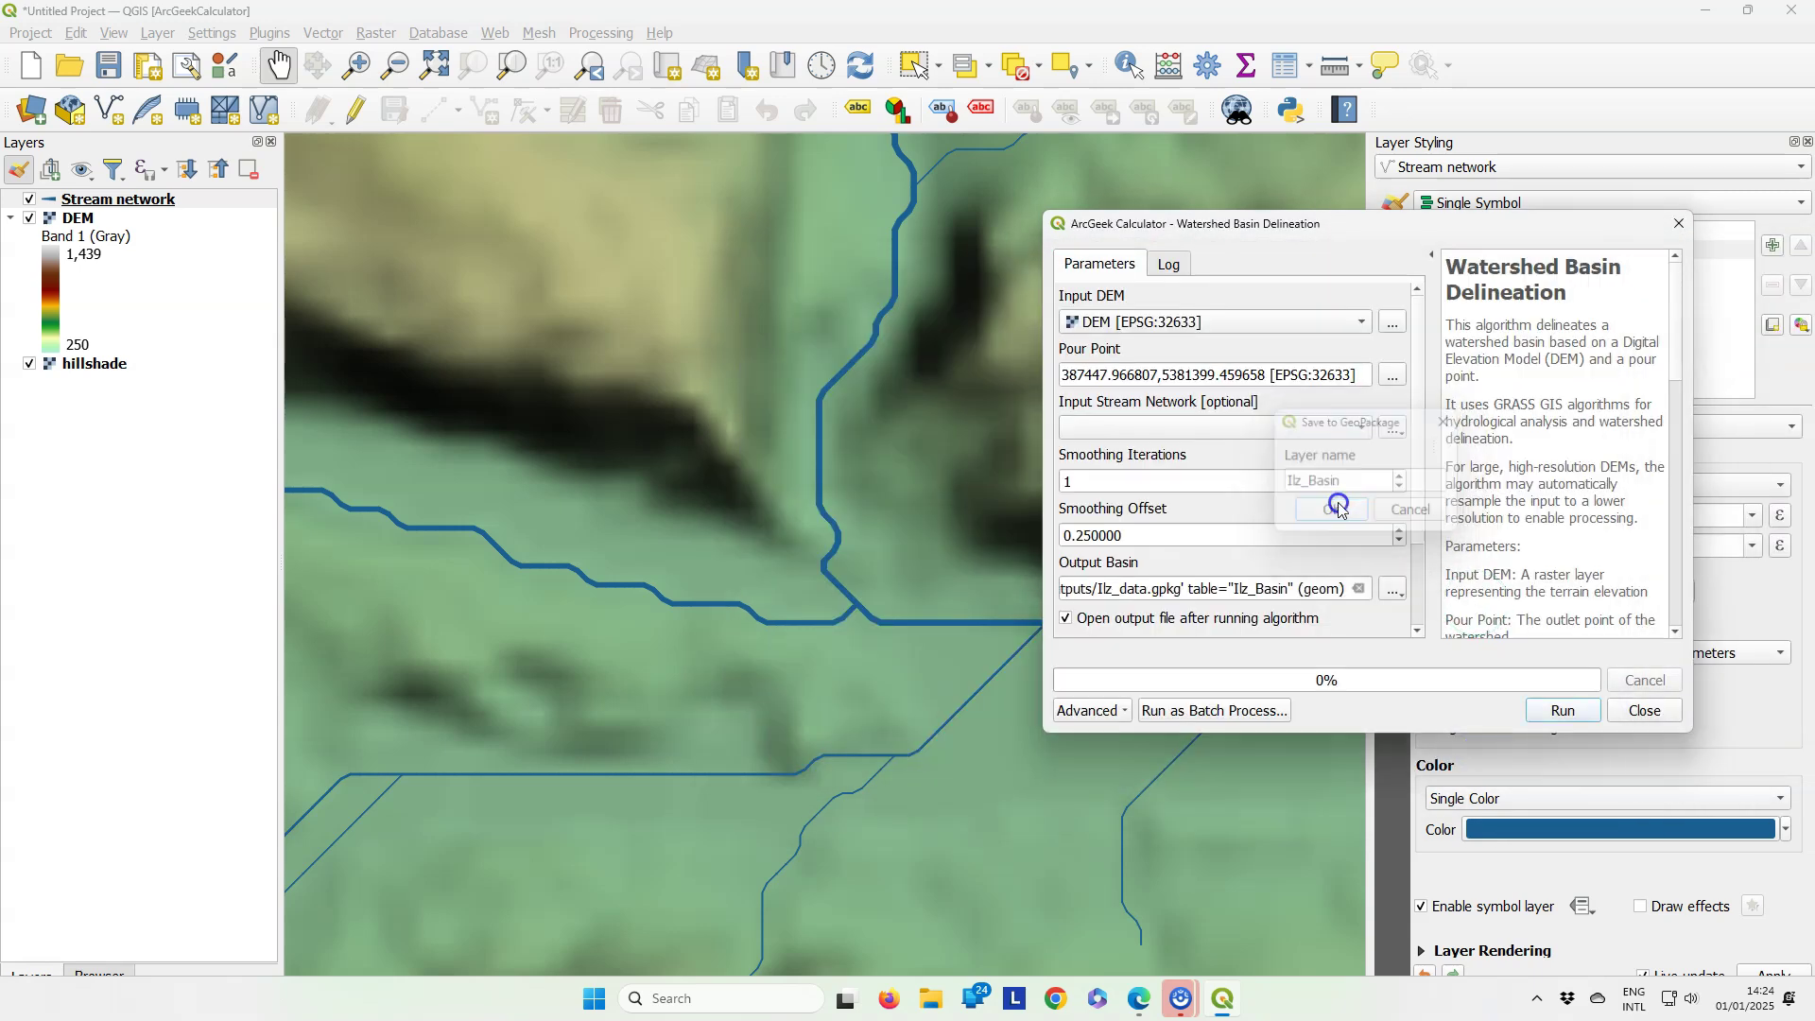
Run the watershed delineation, check the log for completion, and close the tool.
{"action": "left_click", "coordinate": [1561, 711]}
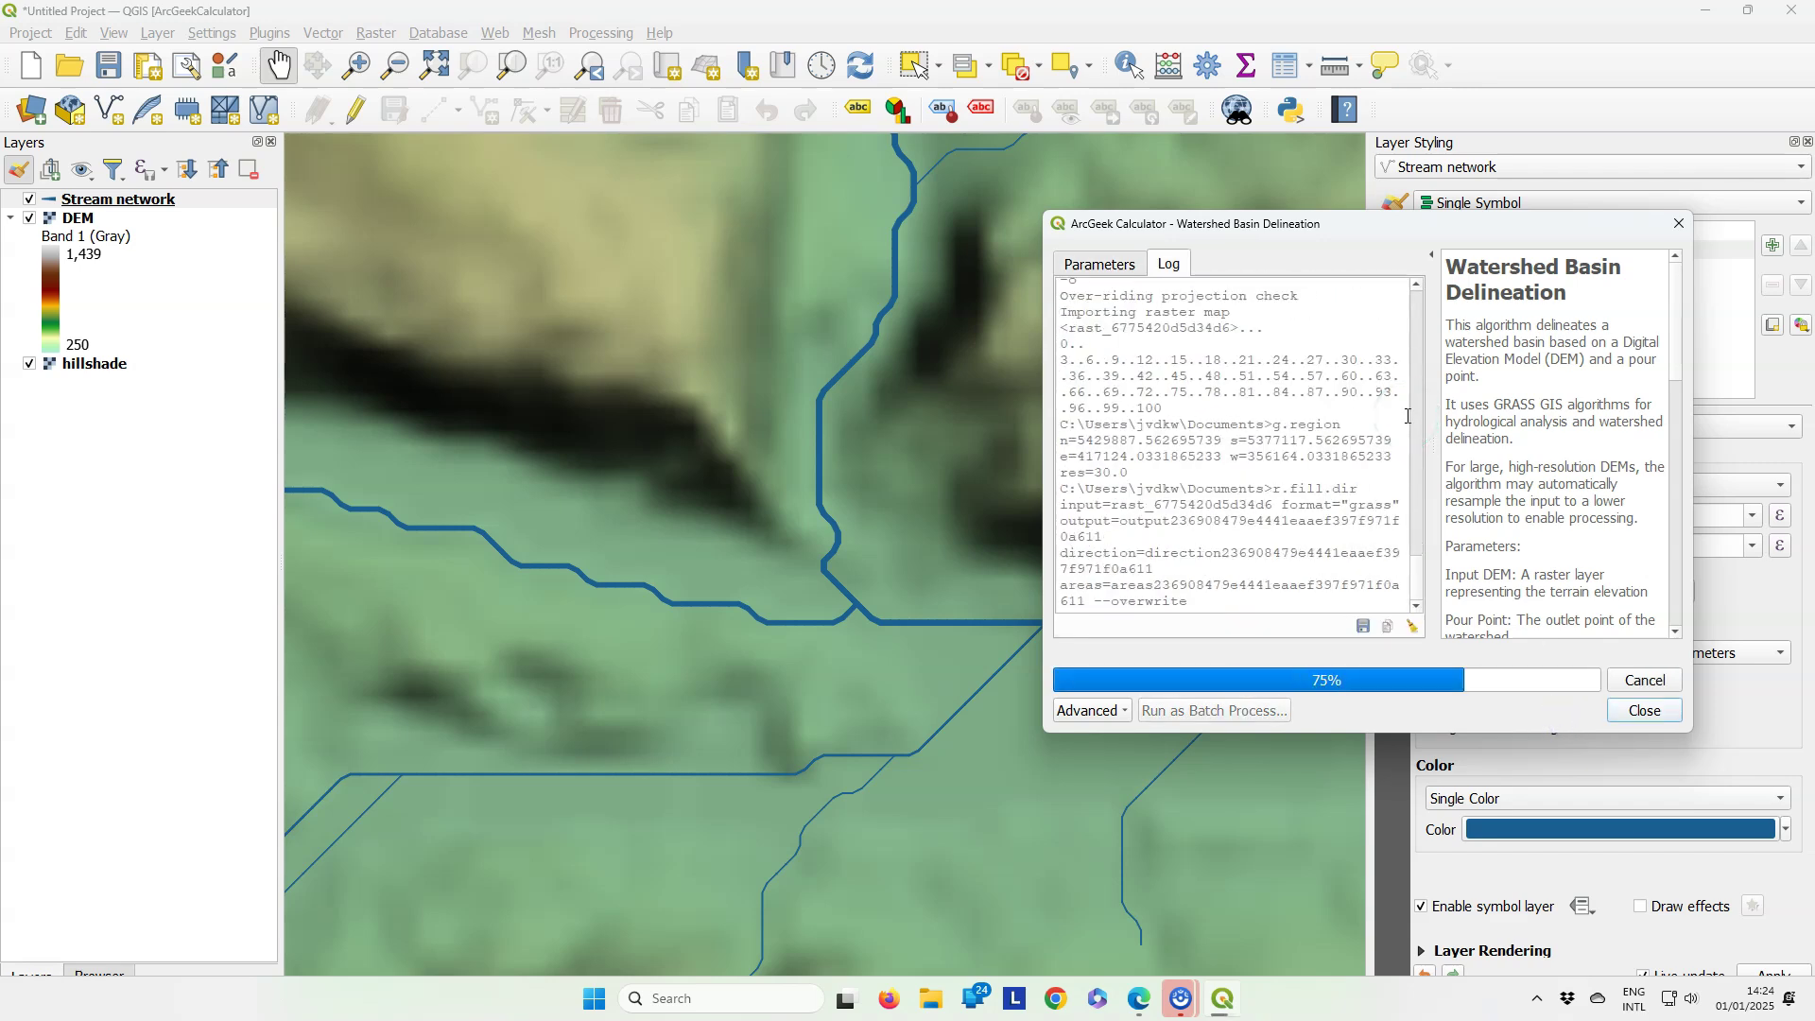
{"action": "scroll", "coordinate": [1562, 503], "scroll_direction": "down", "scroll_amount": 1}
{"action": "scroll", "coordinate": [1562, 503], "scroll_direction": "down", "scroll_amount": 3}
{"action": "scroll", "coordinate": [1557, 510], "scroll_direction": "down", "scroll_amount": 2}
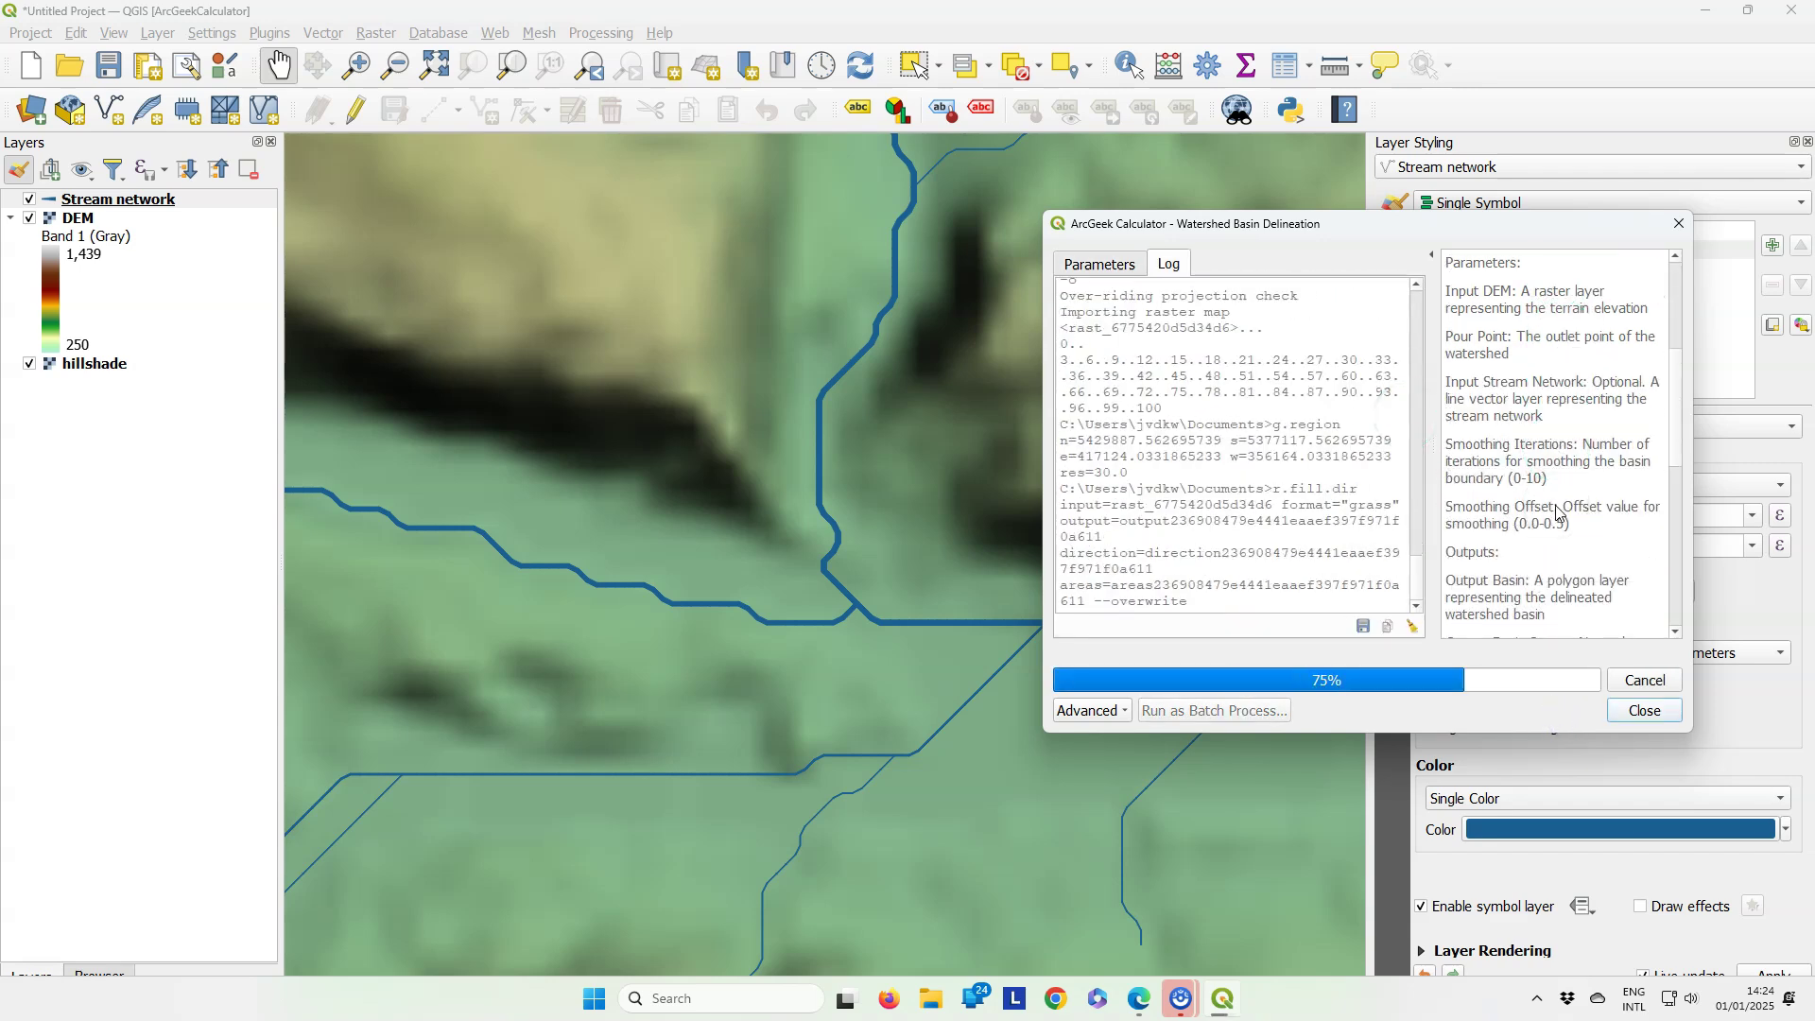
{"action": "scroll", "coordinate": [1558, 513], "scroll_direction": "up", "scroll_amount": 1}
{"action": "left_click", "coordinate": [1633, 593]}
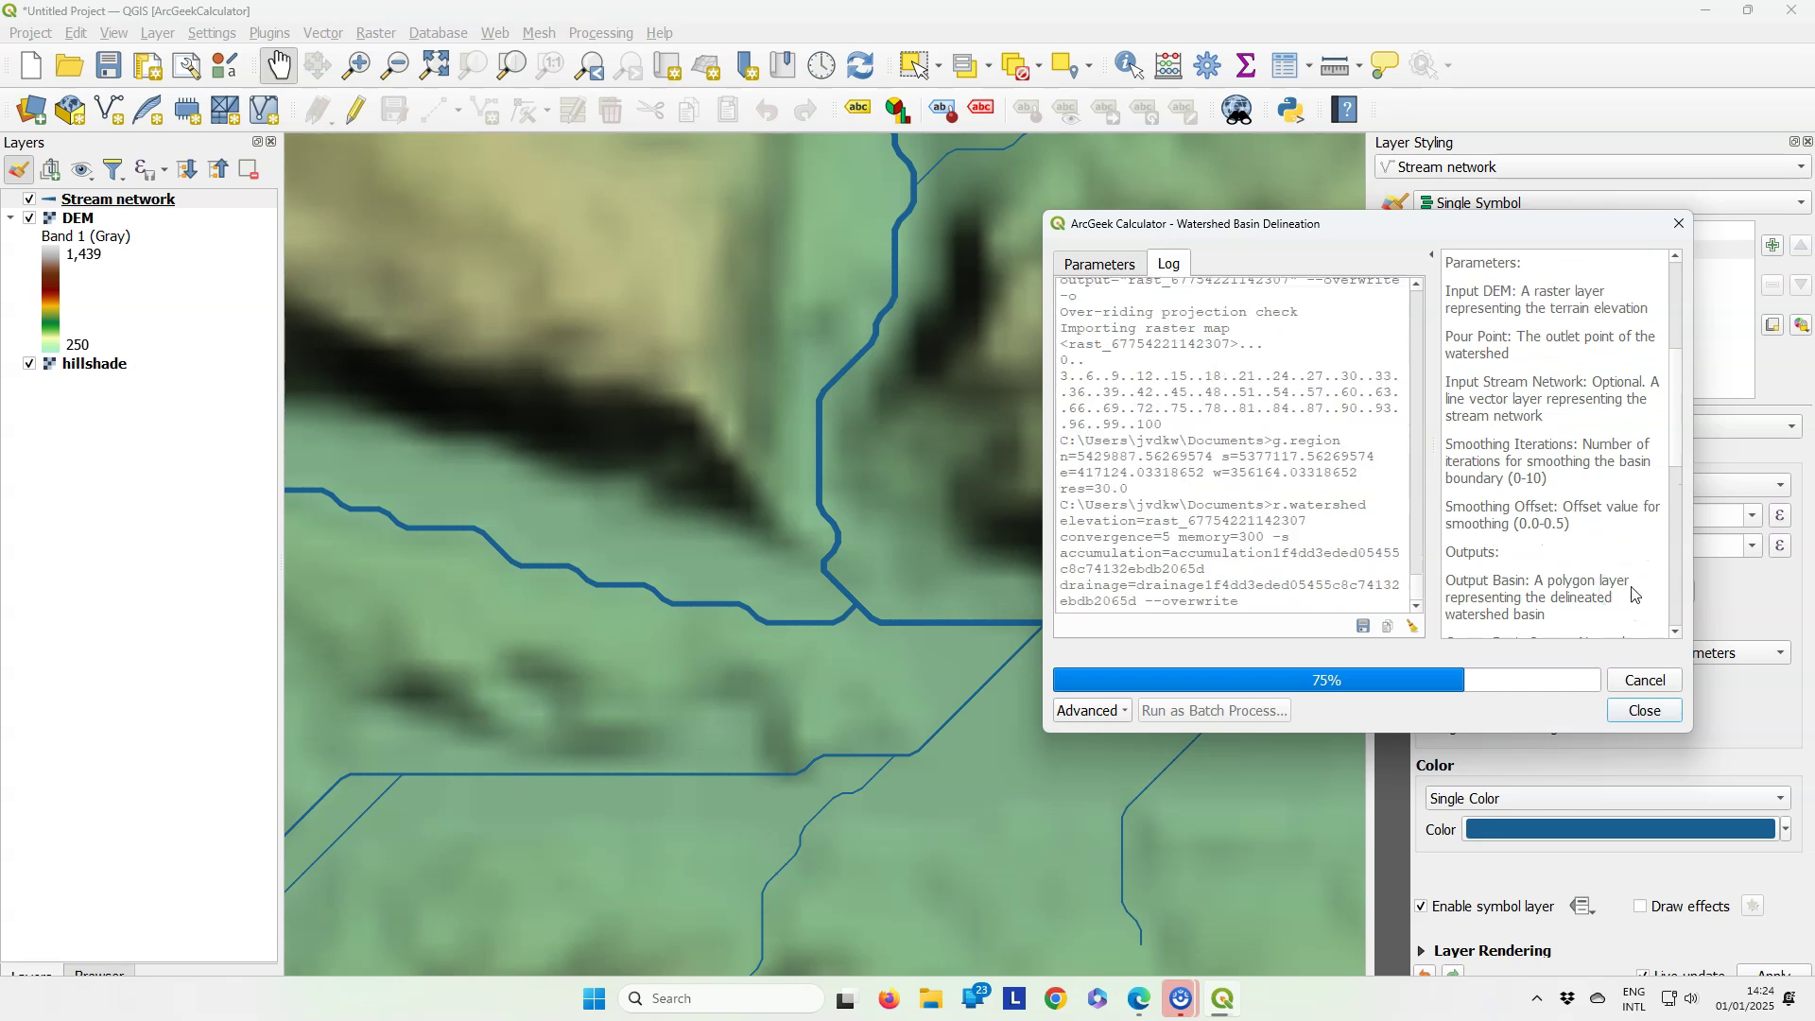
{"action": "scroll", "coordinate": [1620, 587], "scroll_direction": "down", "scroll_amount": 4}
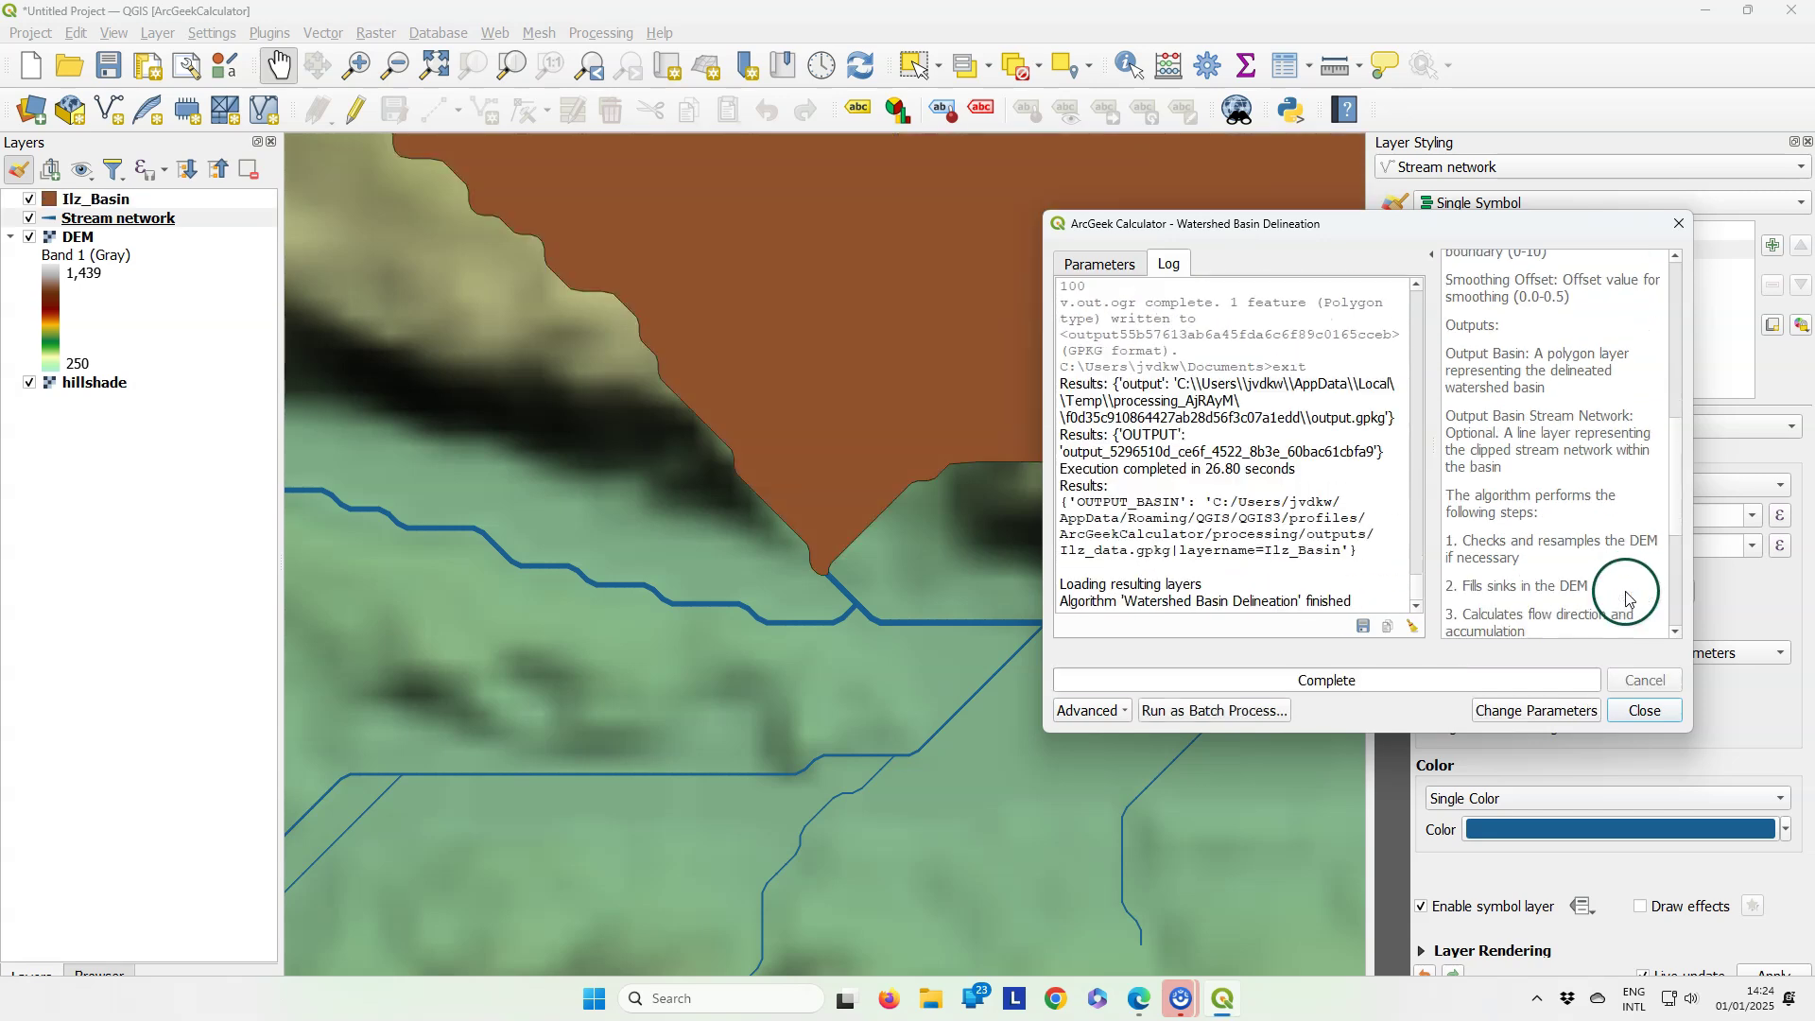
{"action": "left_click", "coordinate": [1646, 711]}
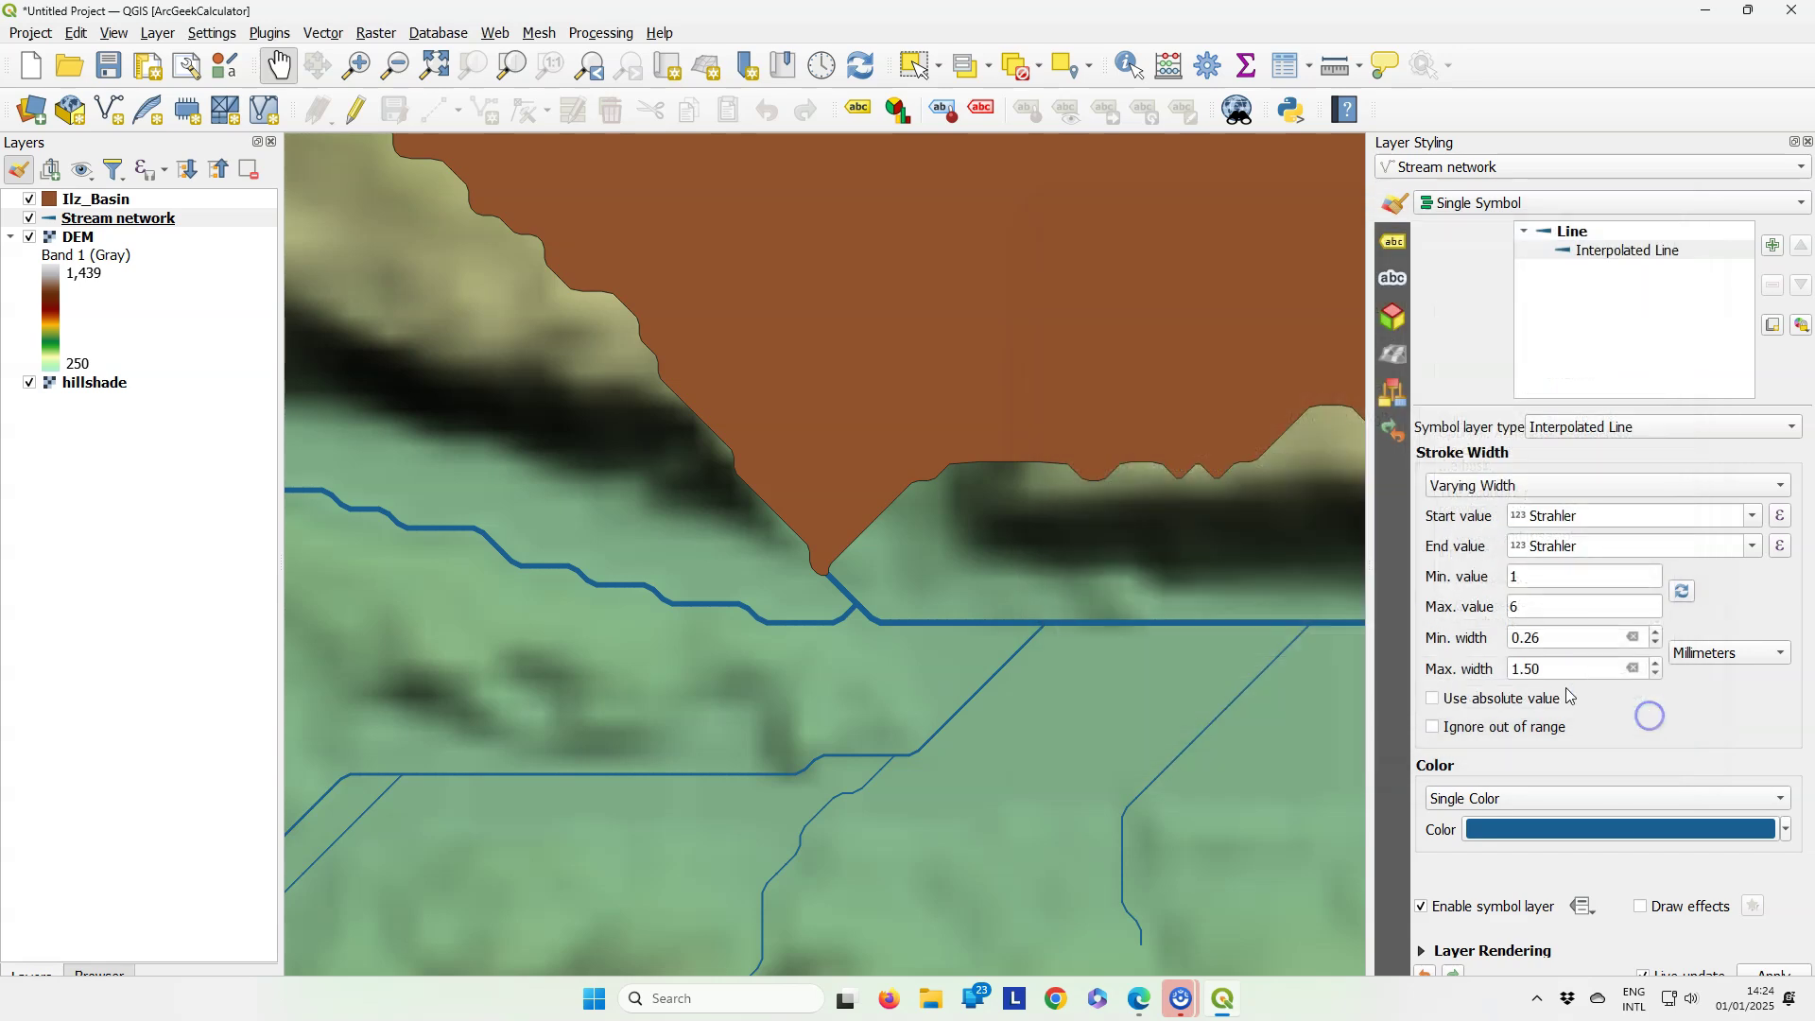
Zoom to the Ilz_Basin layer and move Stream network above it.
{"action": "right_click", "coordinate": [92, 201]}
{"action": "left_click", "coordinate": [143, 216]}
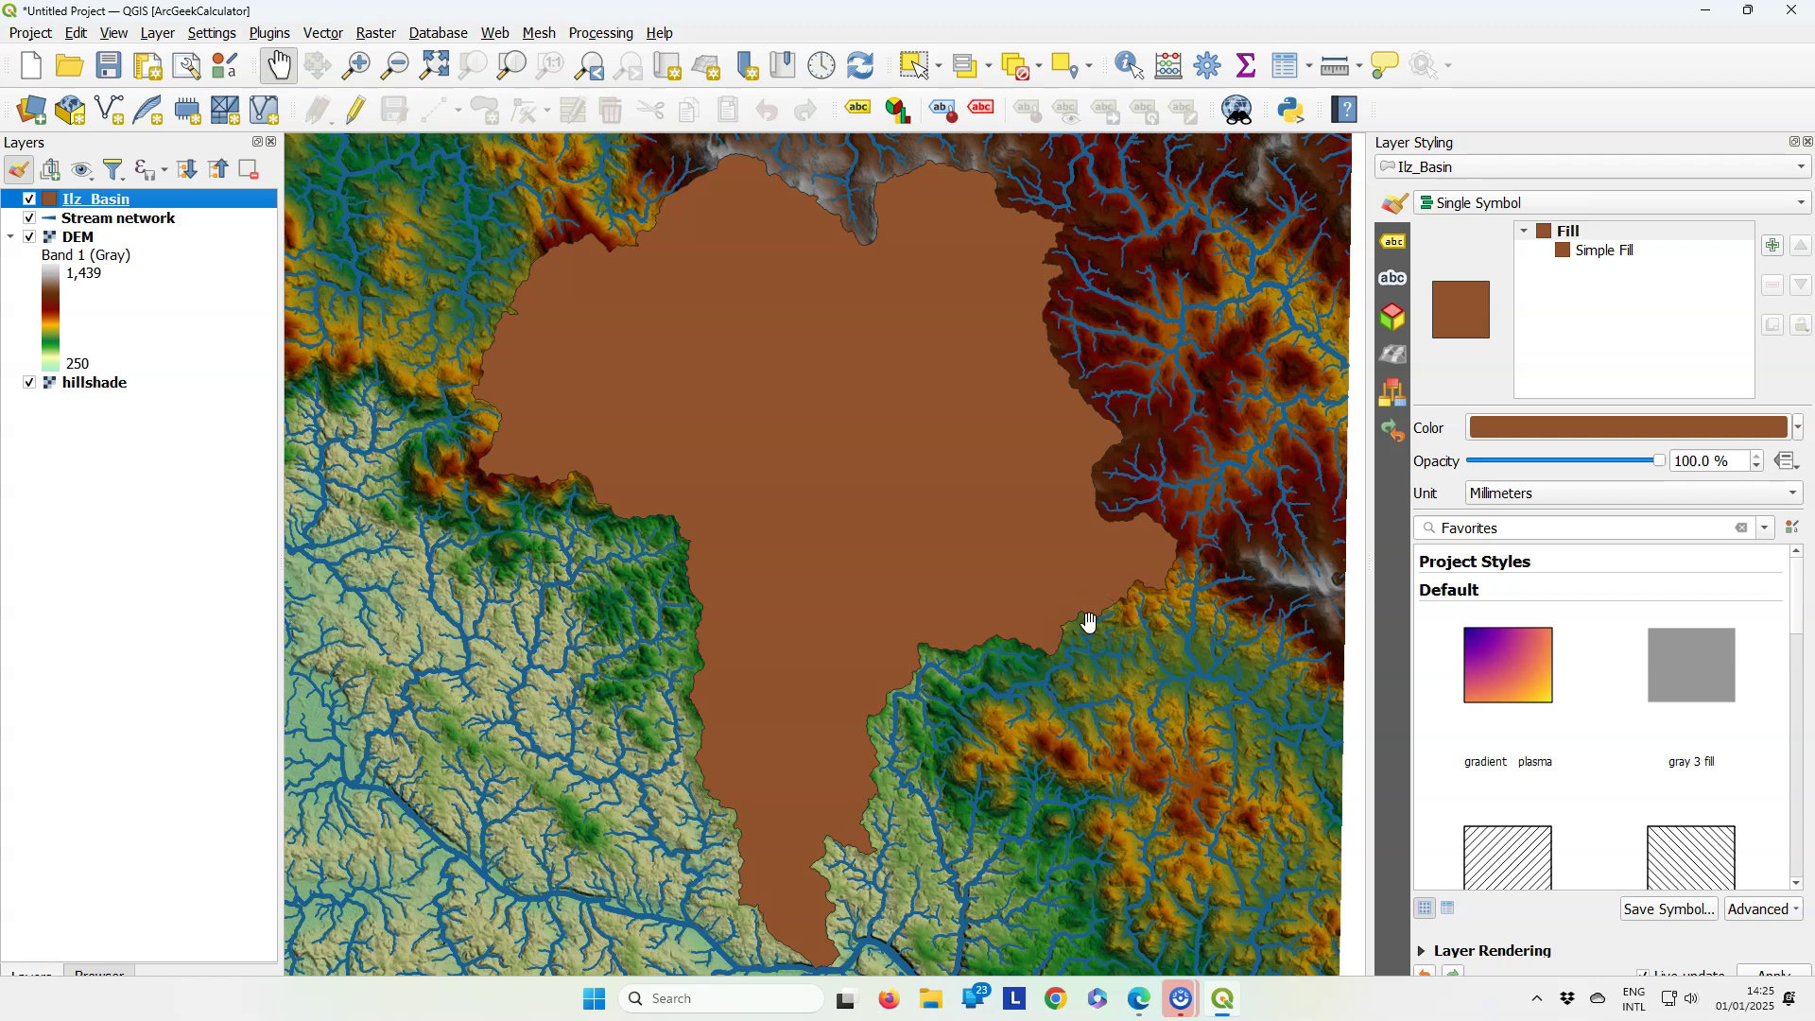
{"action": "left_click_drag", "start_coordinate": [22, 213], "coordinate": [28, 192]}
Render Ilz_Basin with the Inverted Polygons renderer and a Shapeburst Fill symbol layer.
{"action": "left_click", "coordinate": [95, 217]}
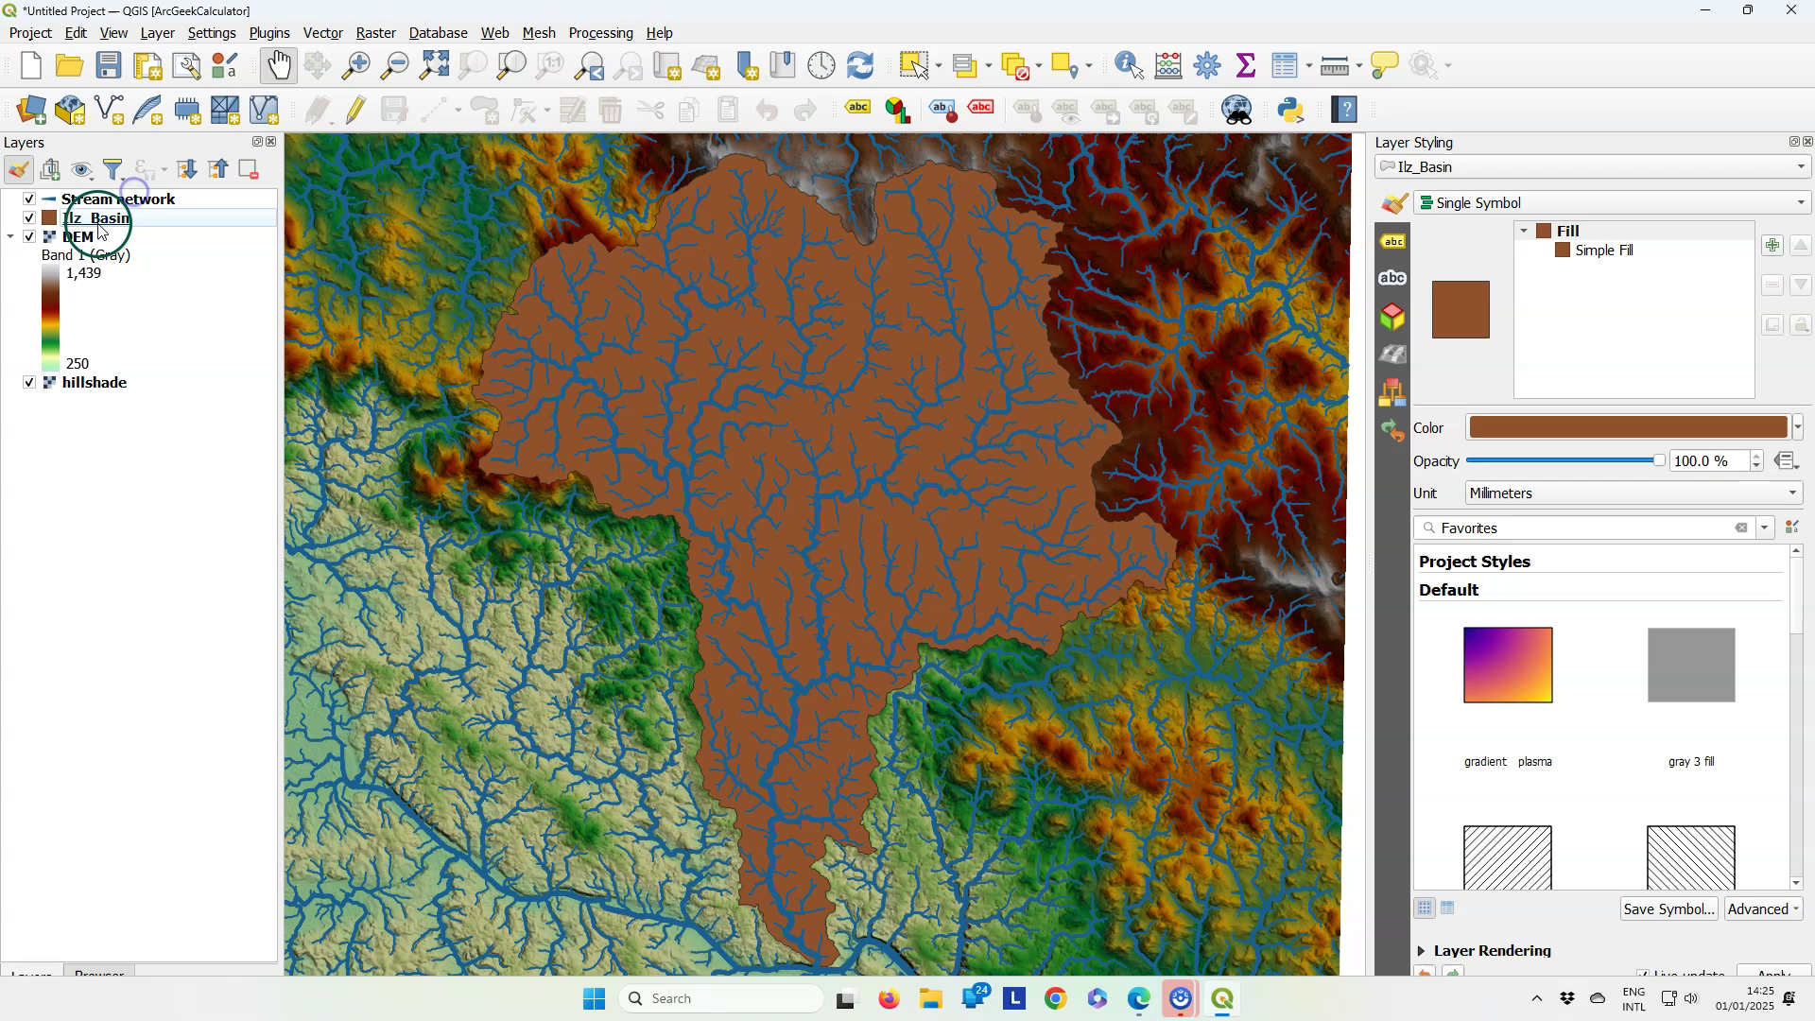
{"action": "left_click", "coordinate": [1544, 205]}
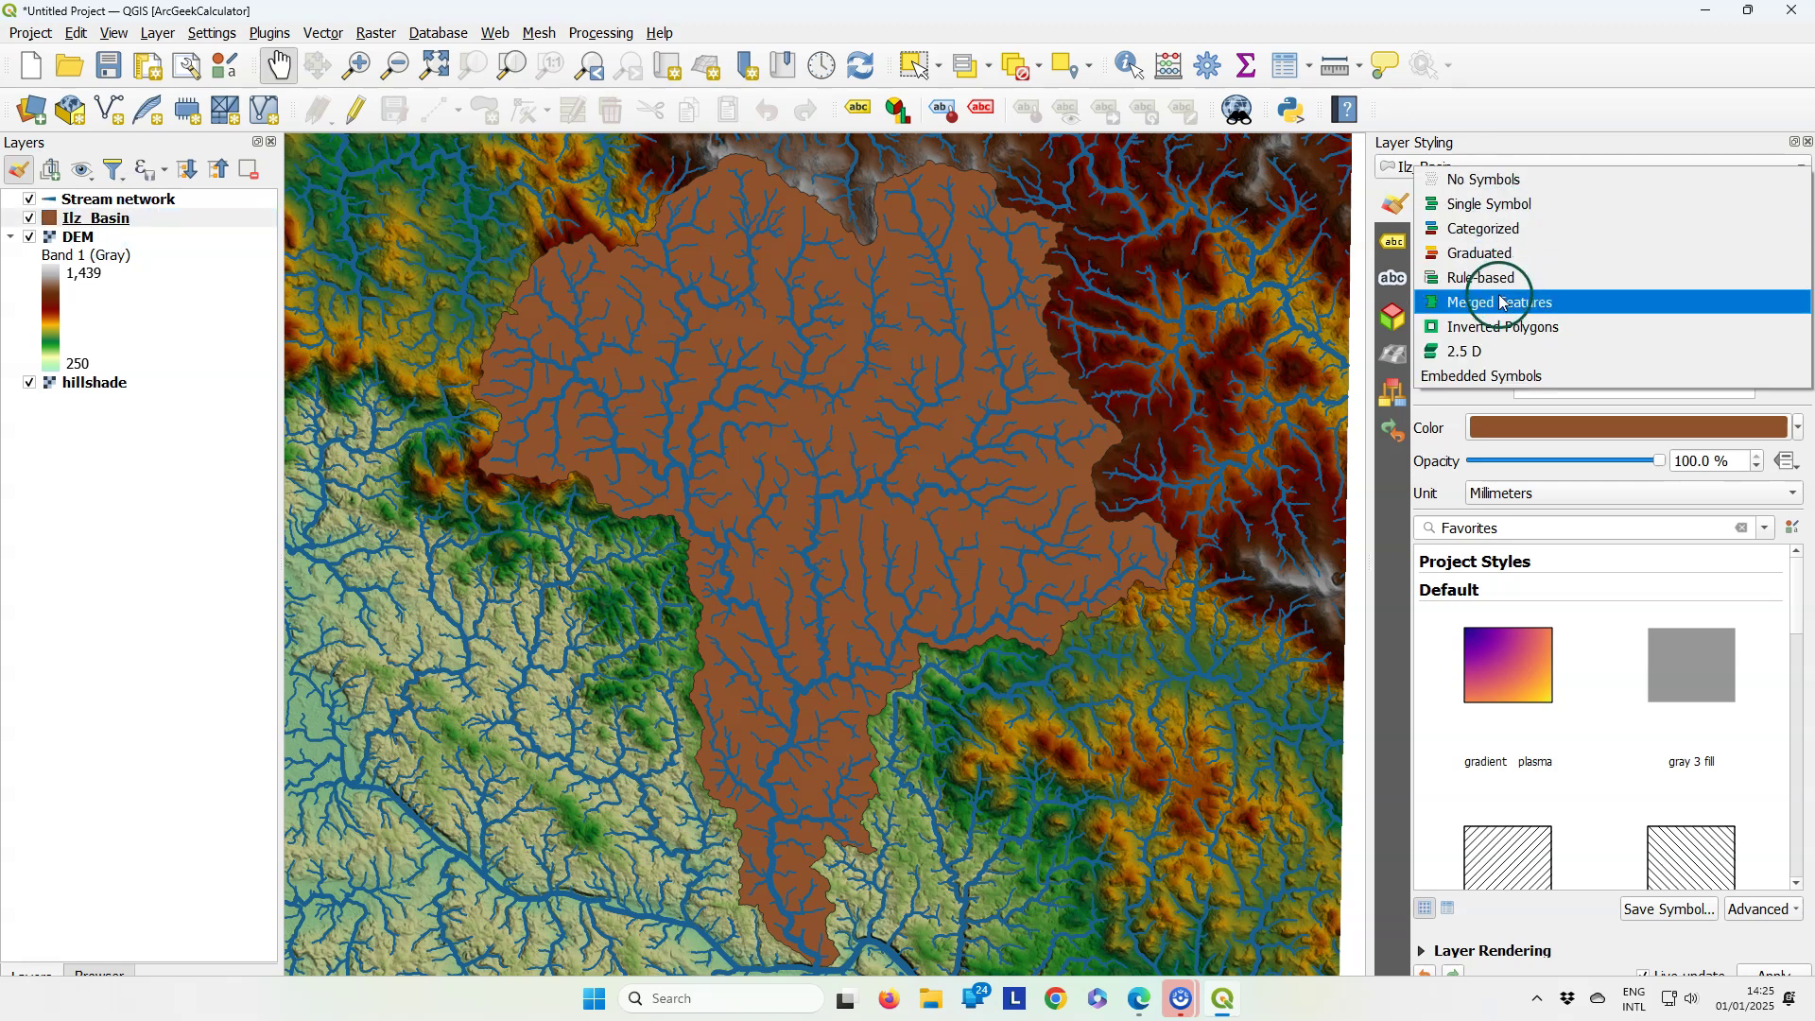
{"action": "left_click", "coordinate": [1487, 326]}
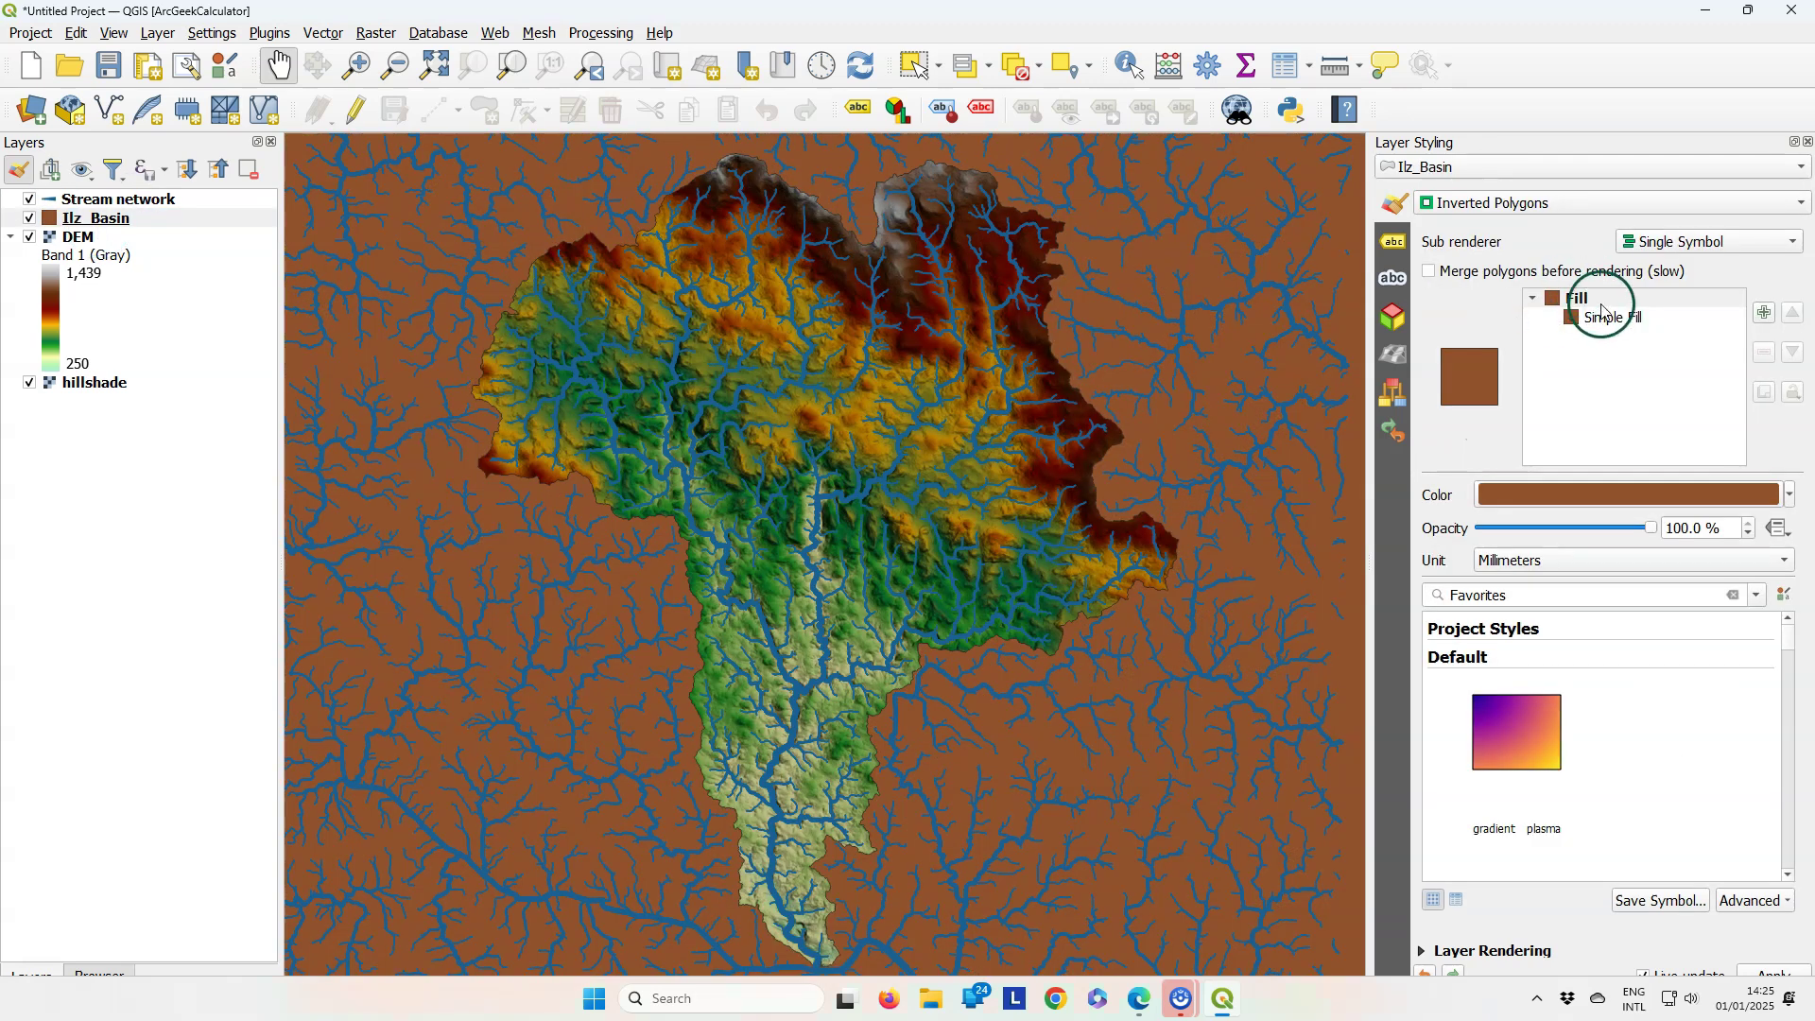
{"action": "left_click", "coordinate": [1607, 322]}
{"action": "left_click", "coordinate": [1588, 495]}
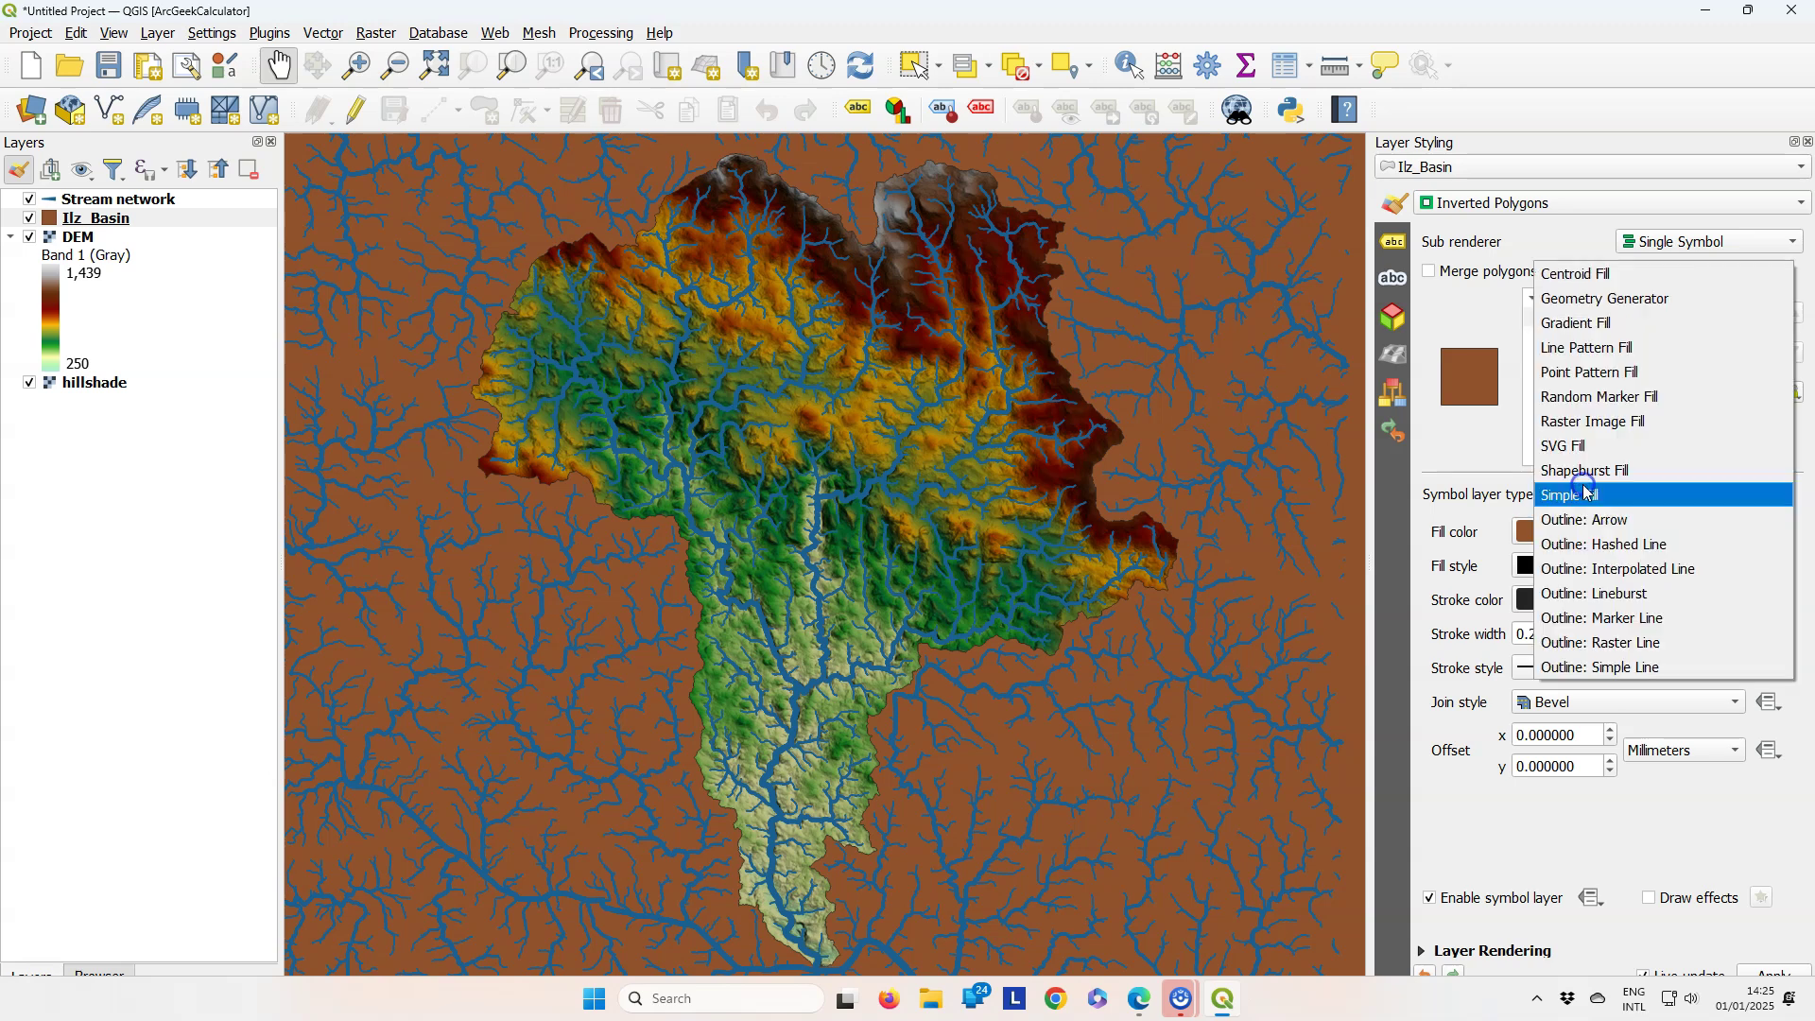
{"action": "left_click", "coordinate": [1613, 471]}
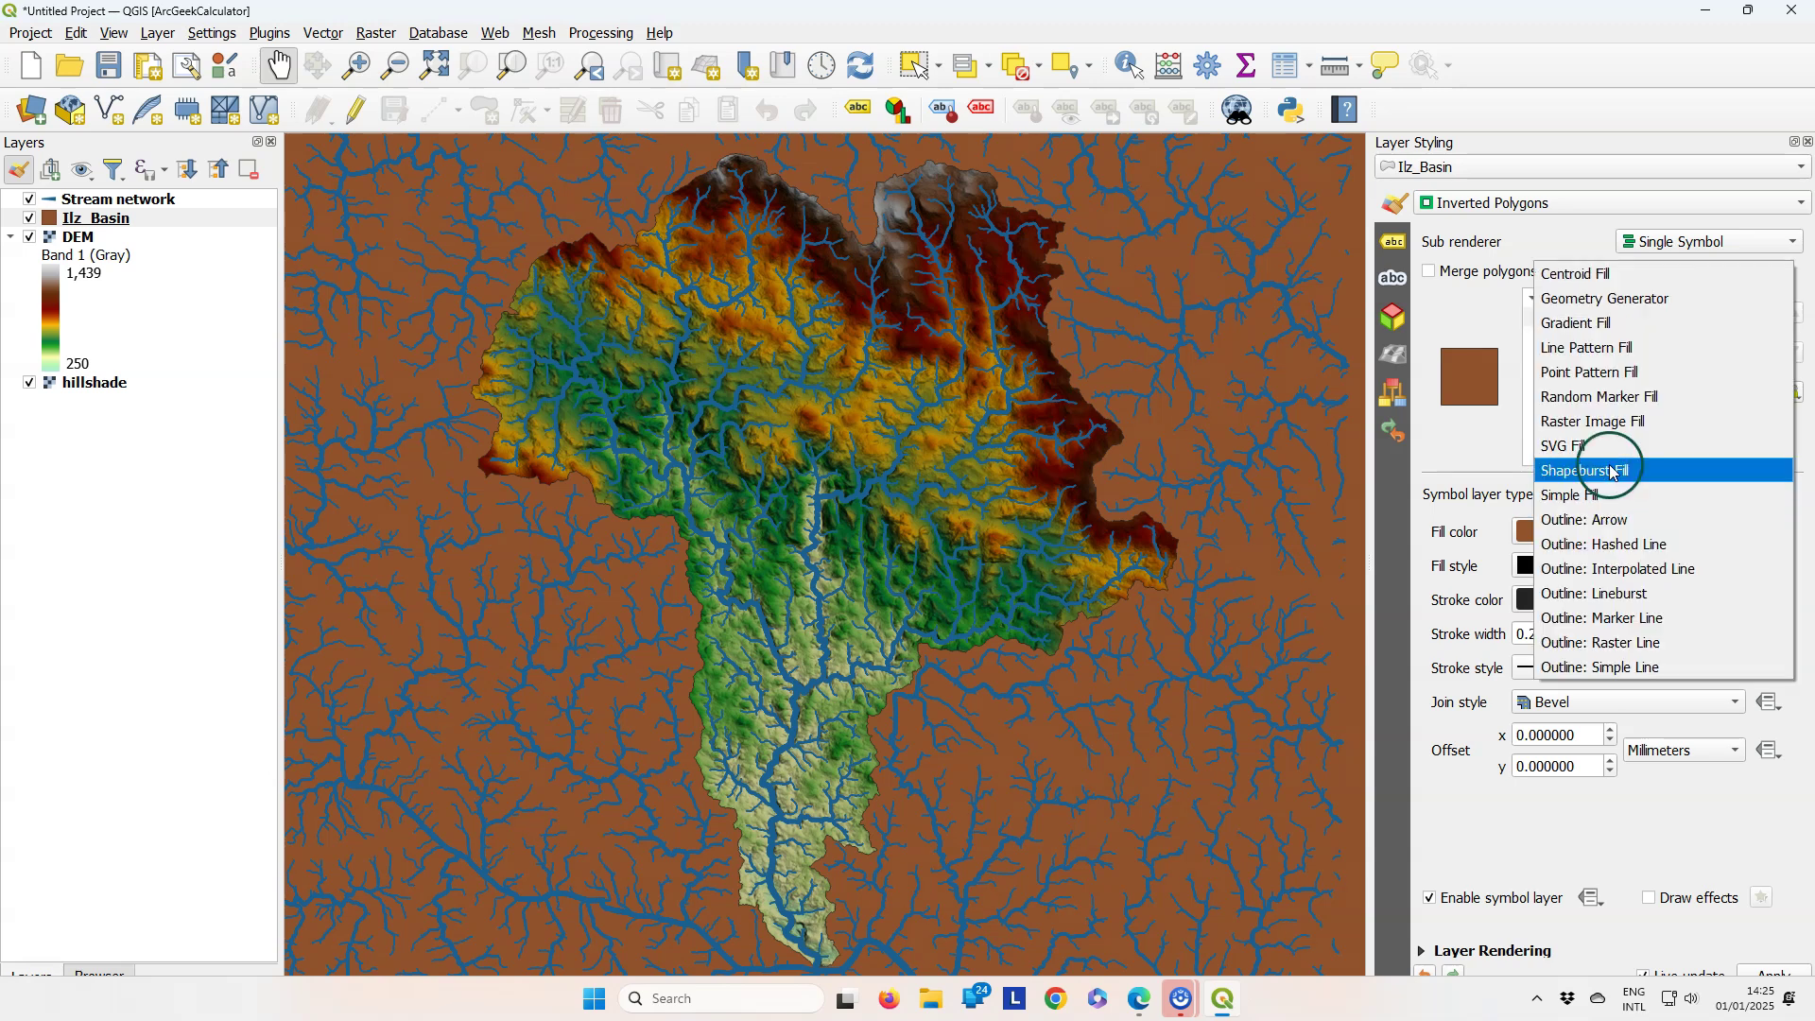
Set the shapeburst first colour to RGB 119,119,118 and lower the second colour's opacity.
{"action": "left_click", "coordinate": [1610, 557]}
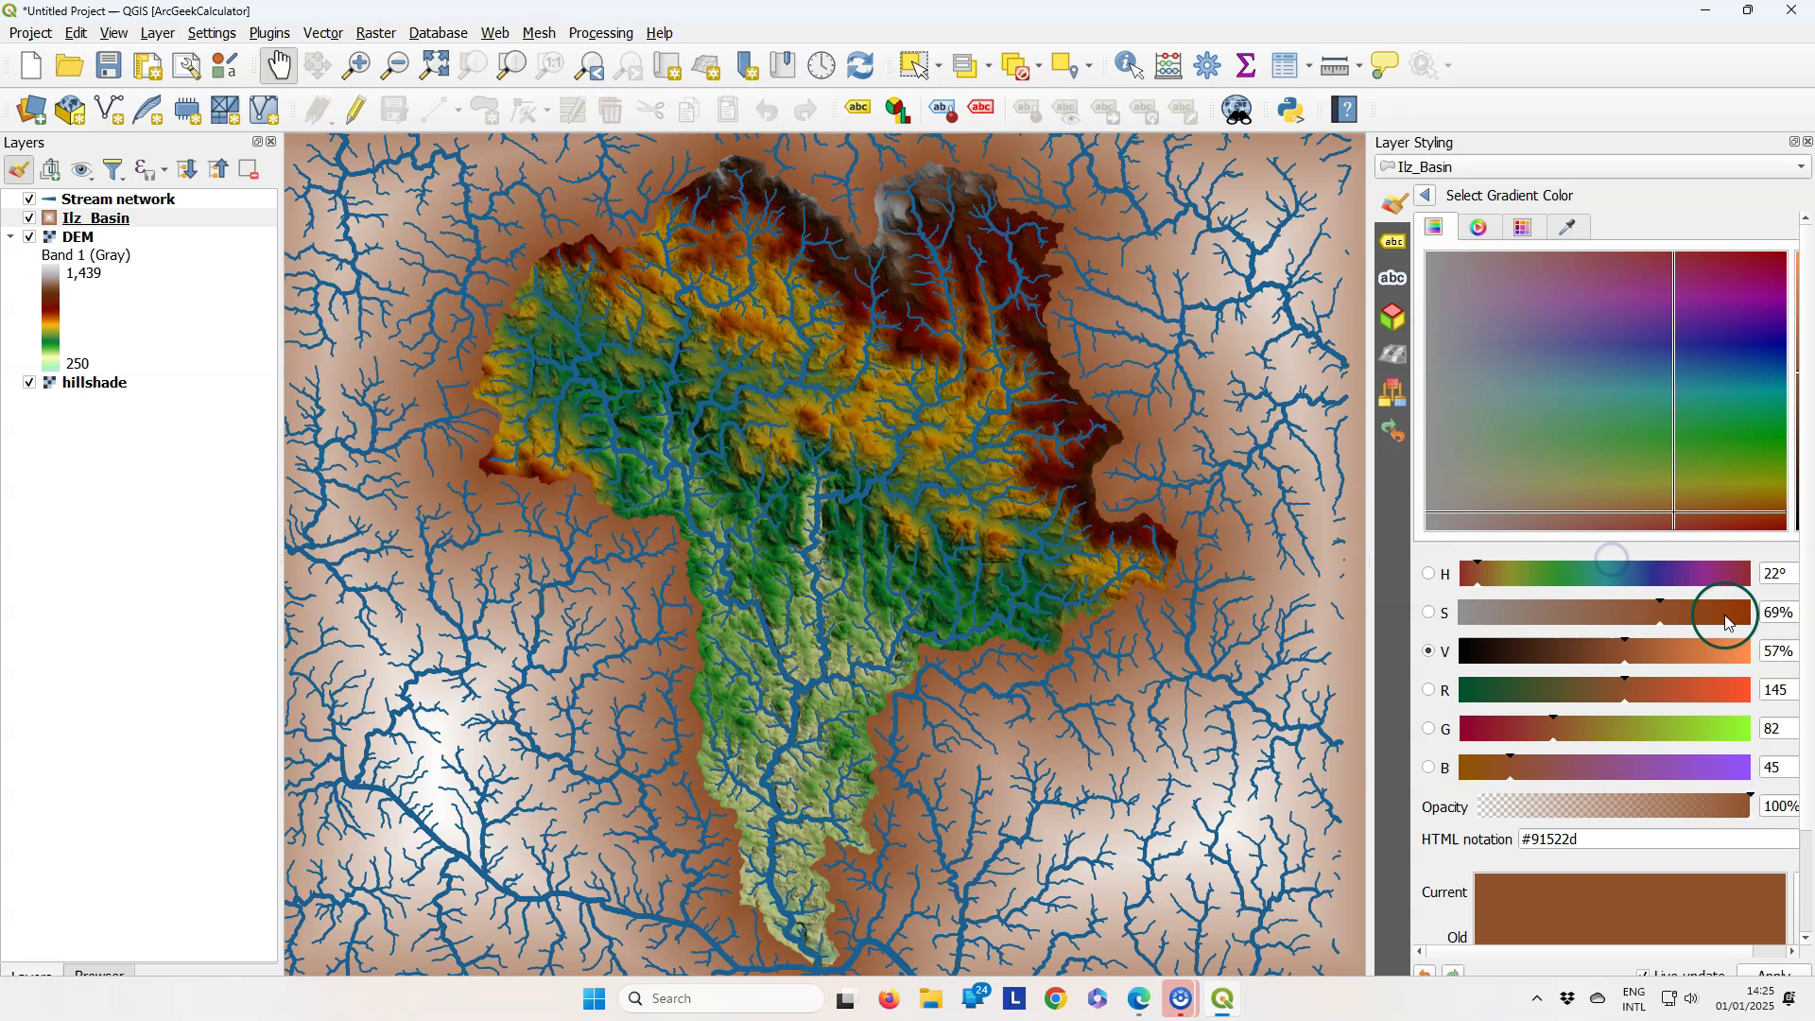
{"action": "left_click_drag", "start_coordinate": [1369, 472], "coordinate": [1310, 471]}
{"action": "left_click", "coordinate": [1768, 690]}
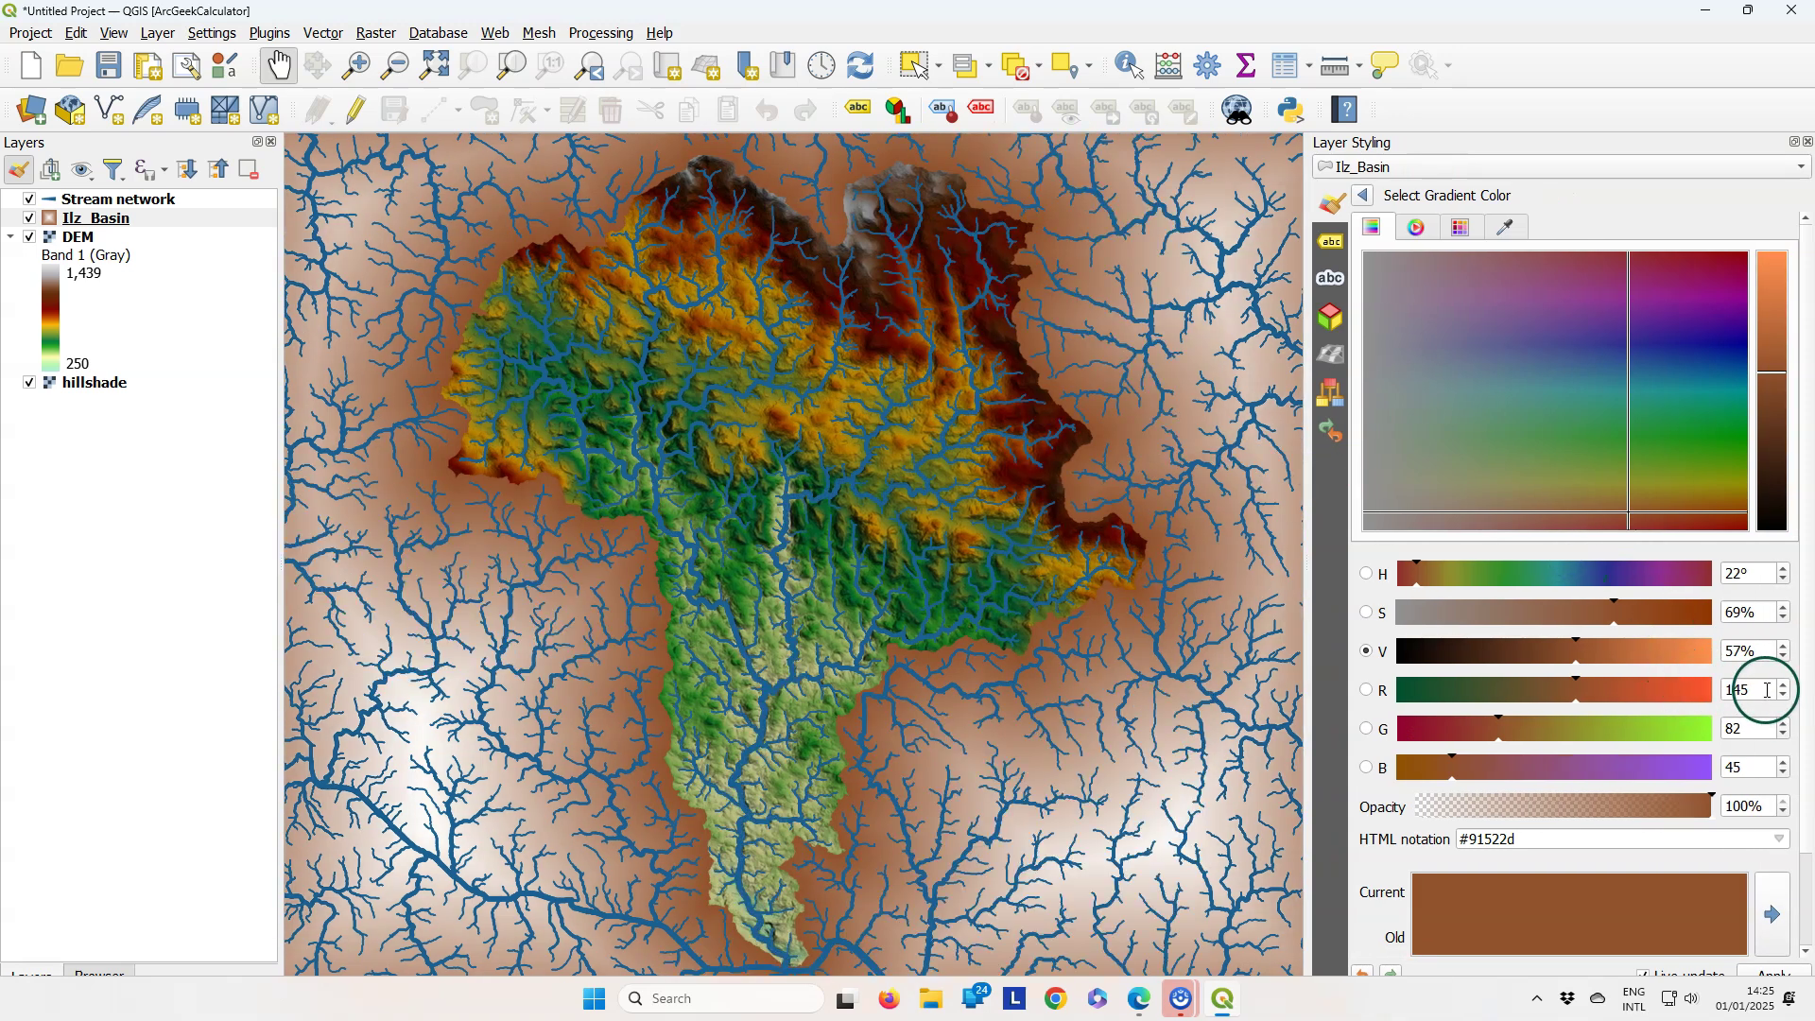
{"action": "type", "text": "119"}
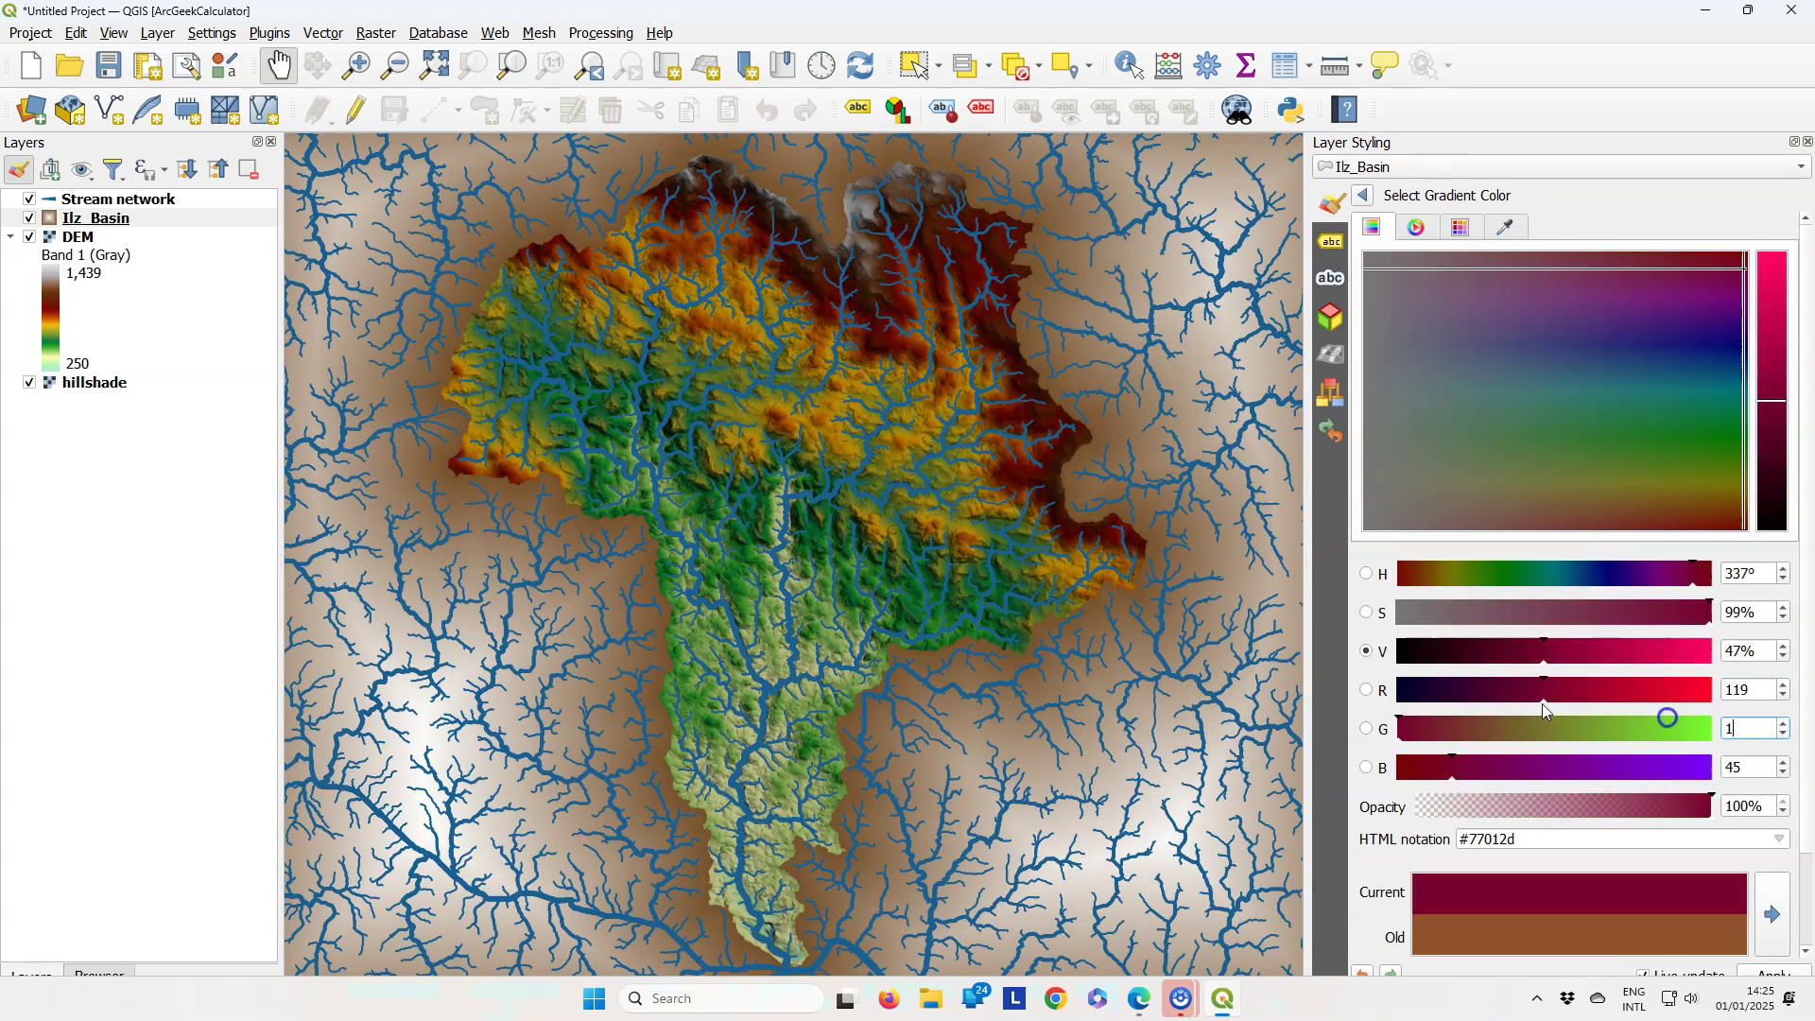
{"action": "key", "text": "Tab"}
{"action": "type", "text": "119"}
{"action": "key", "text": "Tab"}
{"action": "type", "text": "118"}
{"action": "left_click", "coordinate": [1363, 195]}
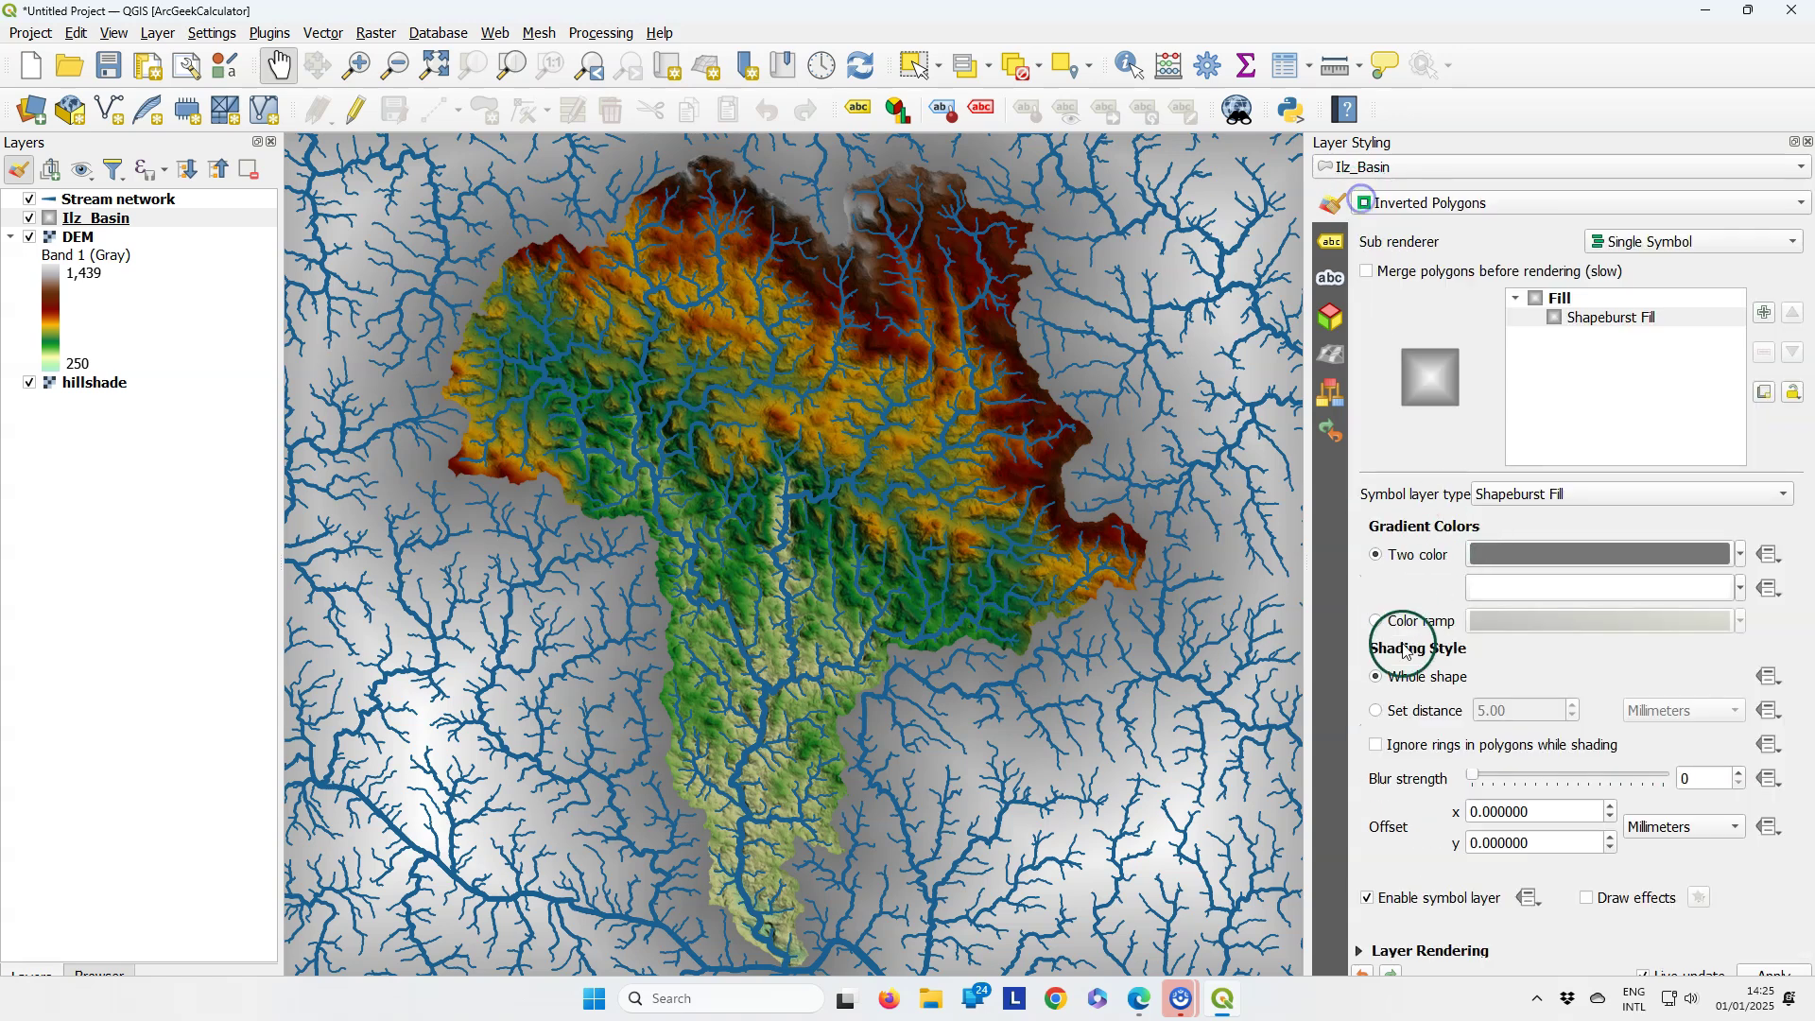
{"action": "left_click", "coordinate": [1672, 594]}
{"action": "left_click_drag", "start_coordinate": [1758, 797], "coordinate": [1579, 791]}
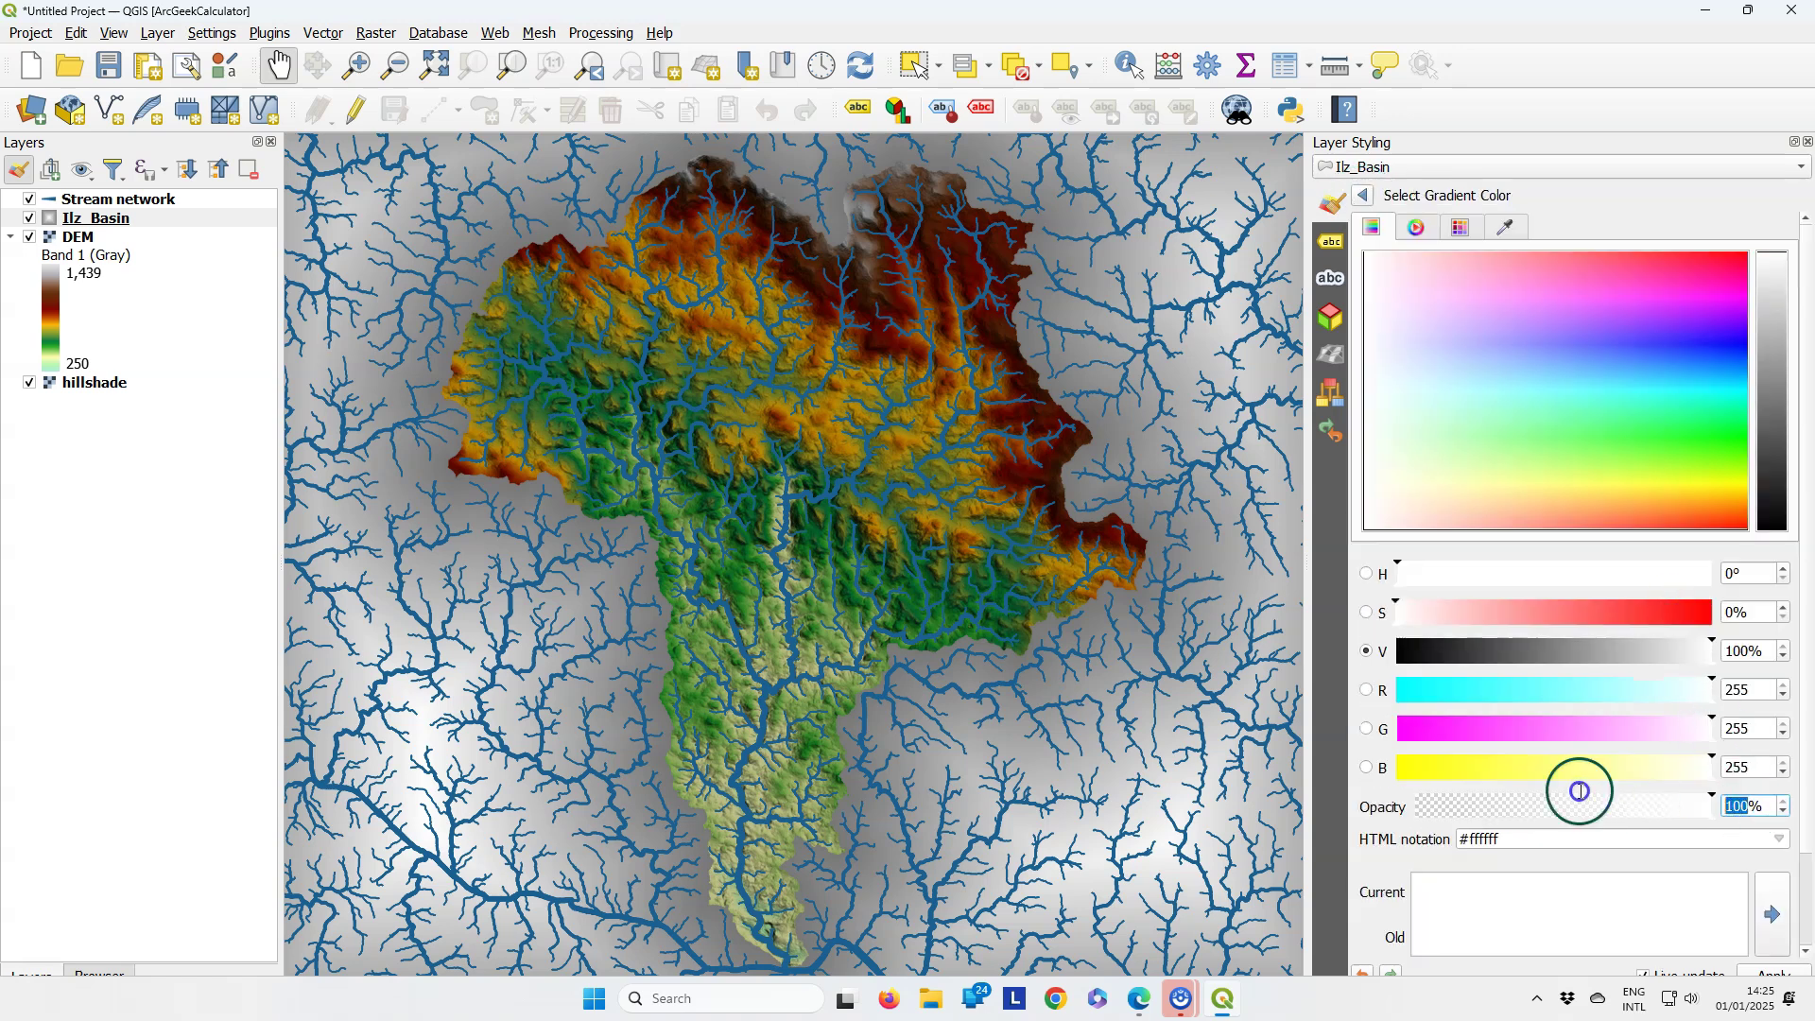
{"action": "type", "text": "70"}
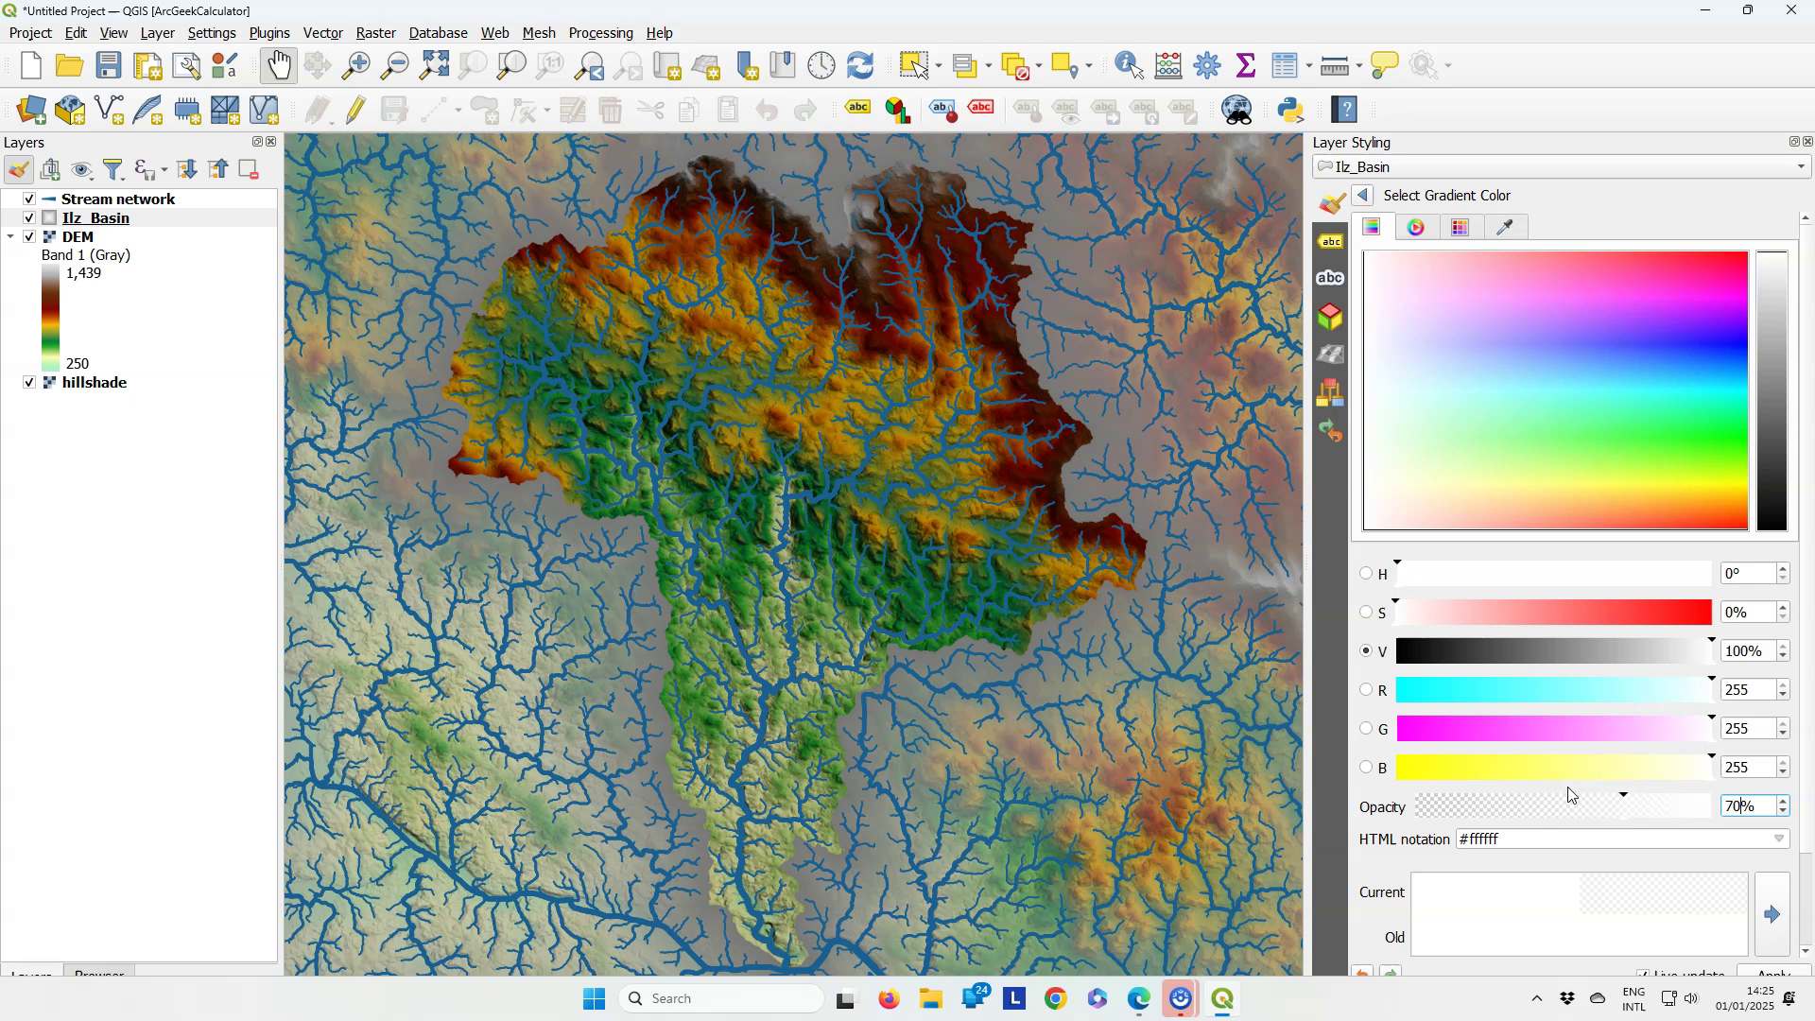
{"action": "left_click", "coordinate": [1363, 195]}
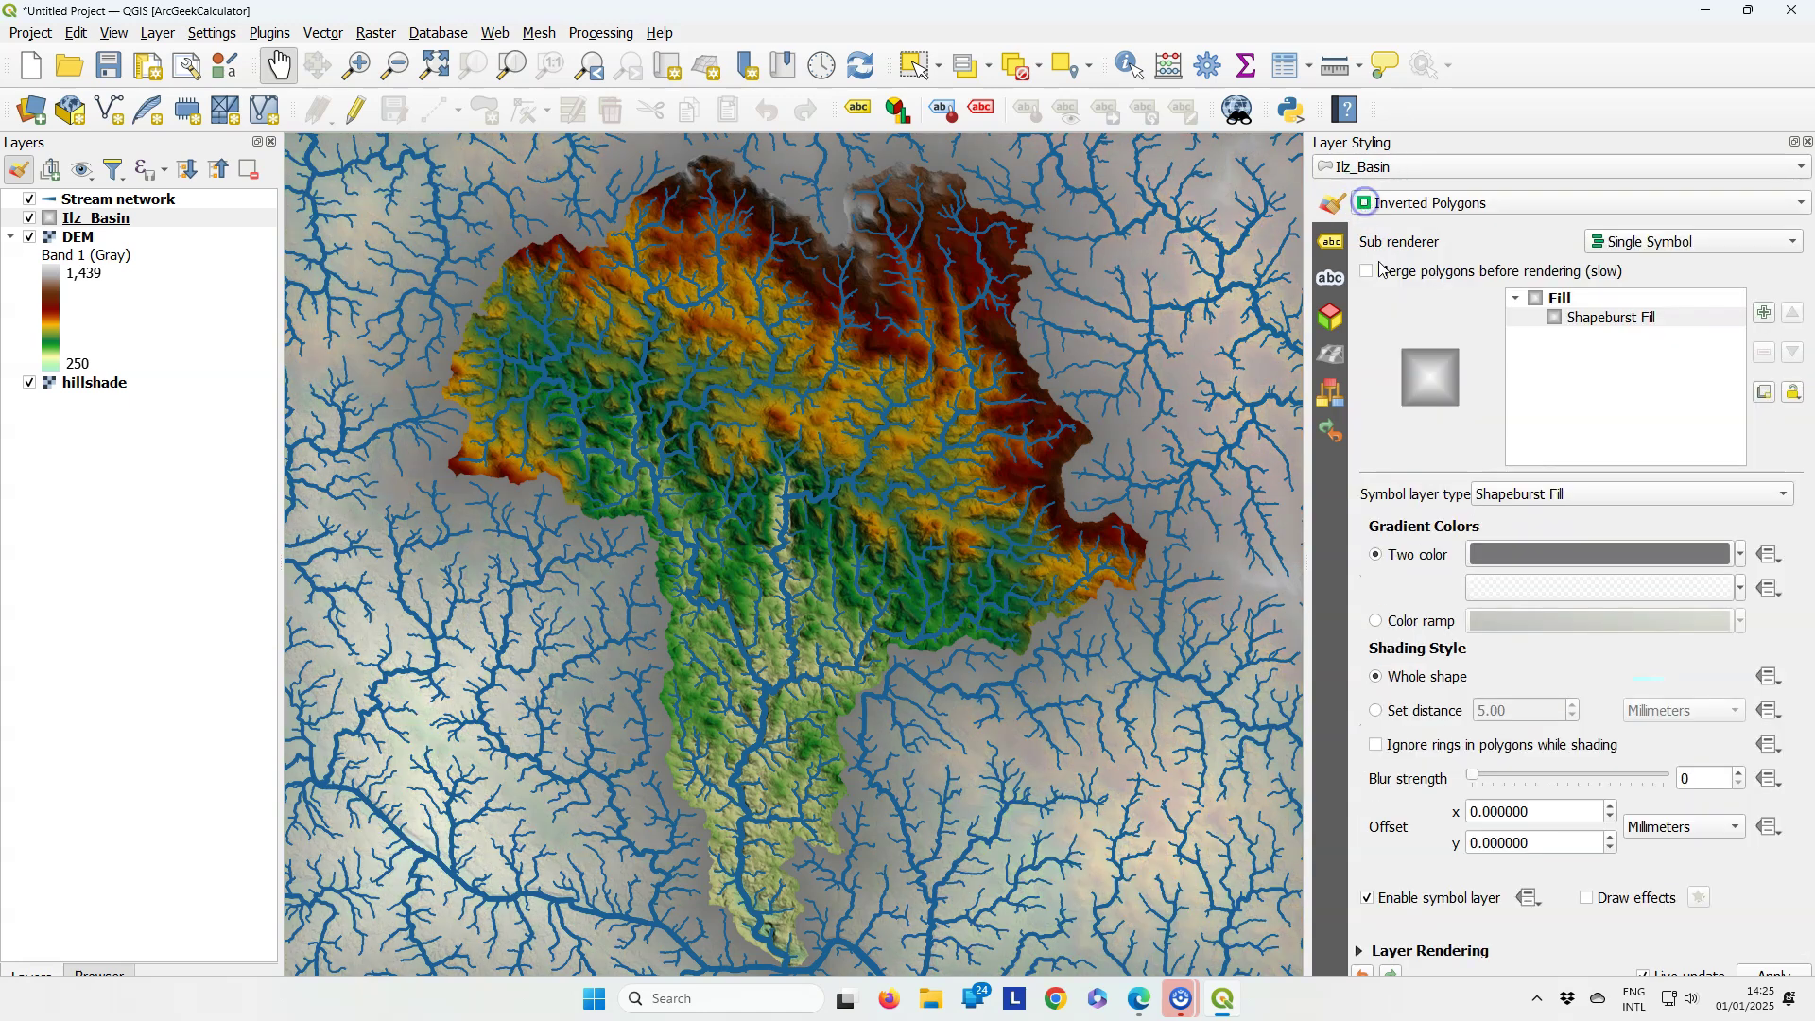
Limit shading to 4.00 mm with blur strength 12, and set the second colour's opacity to 60%.
{"action": "left_click", "coordinate": [1377, 710]}
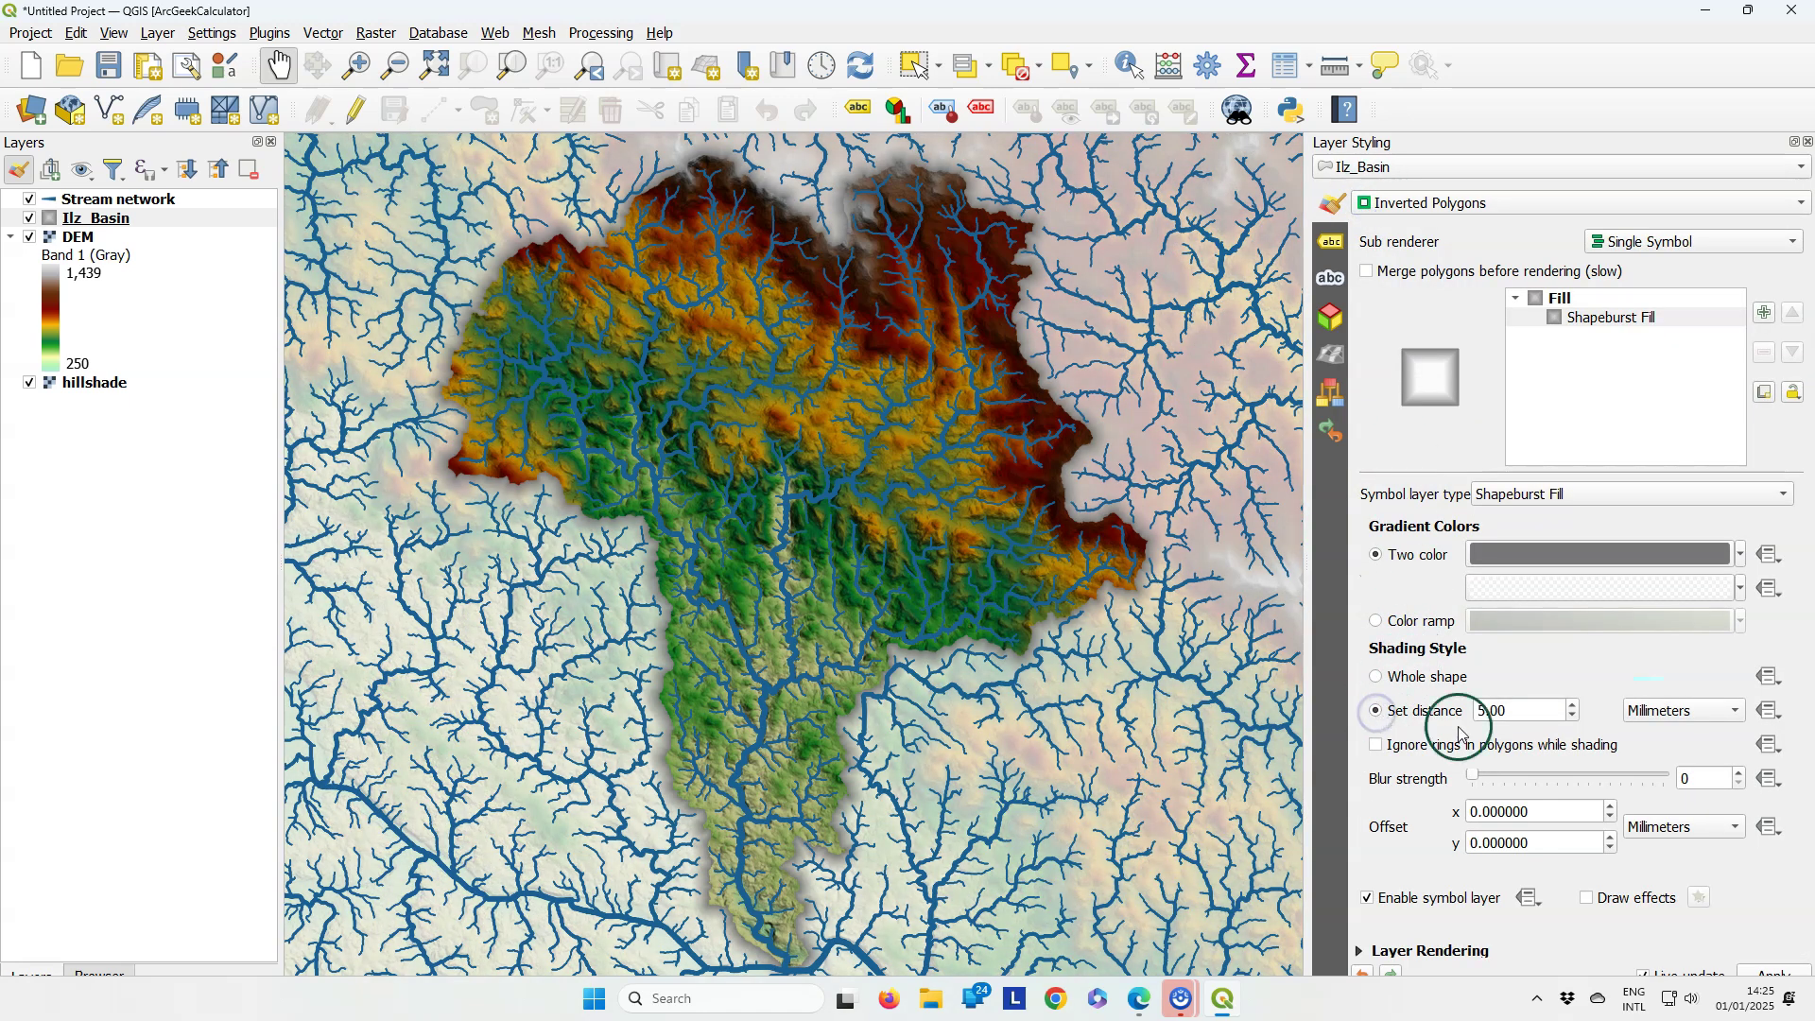
{"action": "left_click", "coordinate": [1574, 717]}
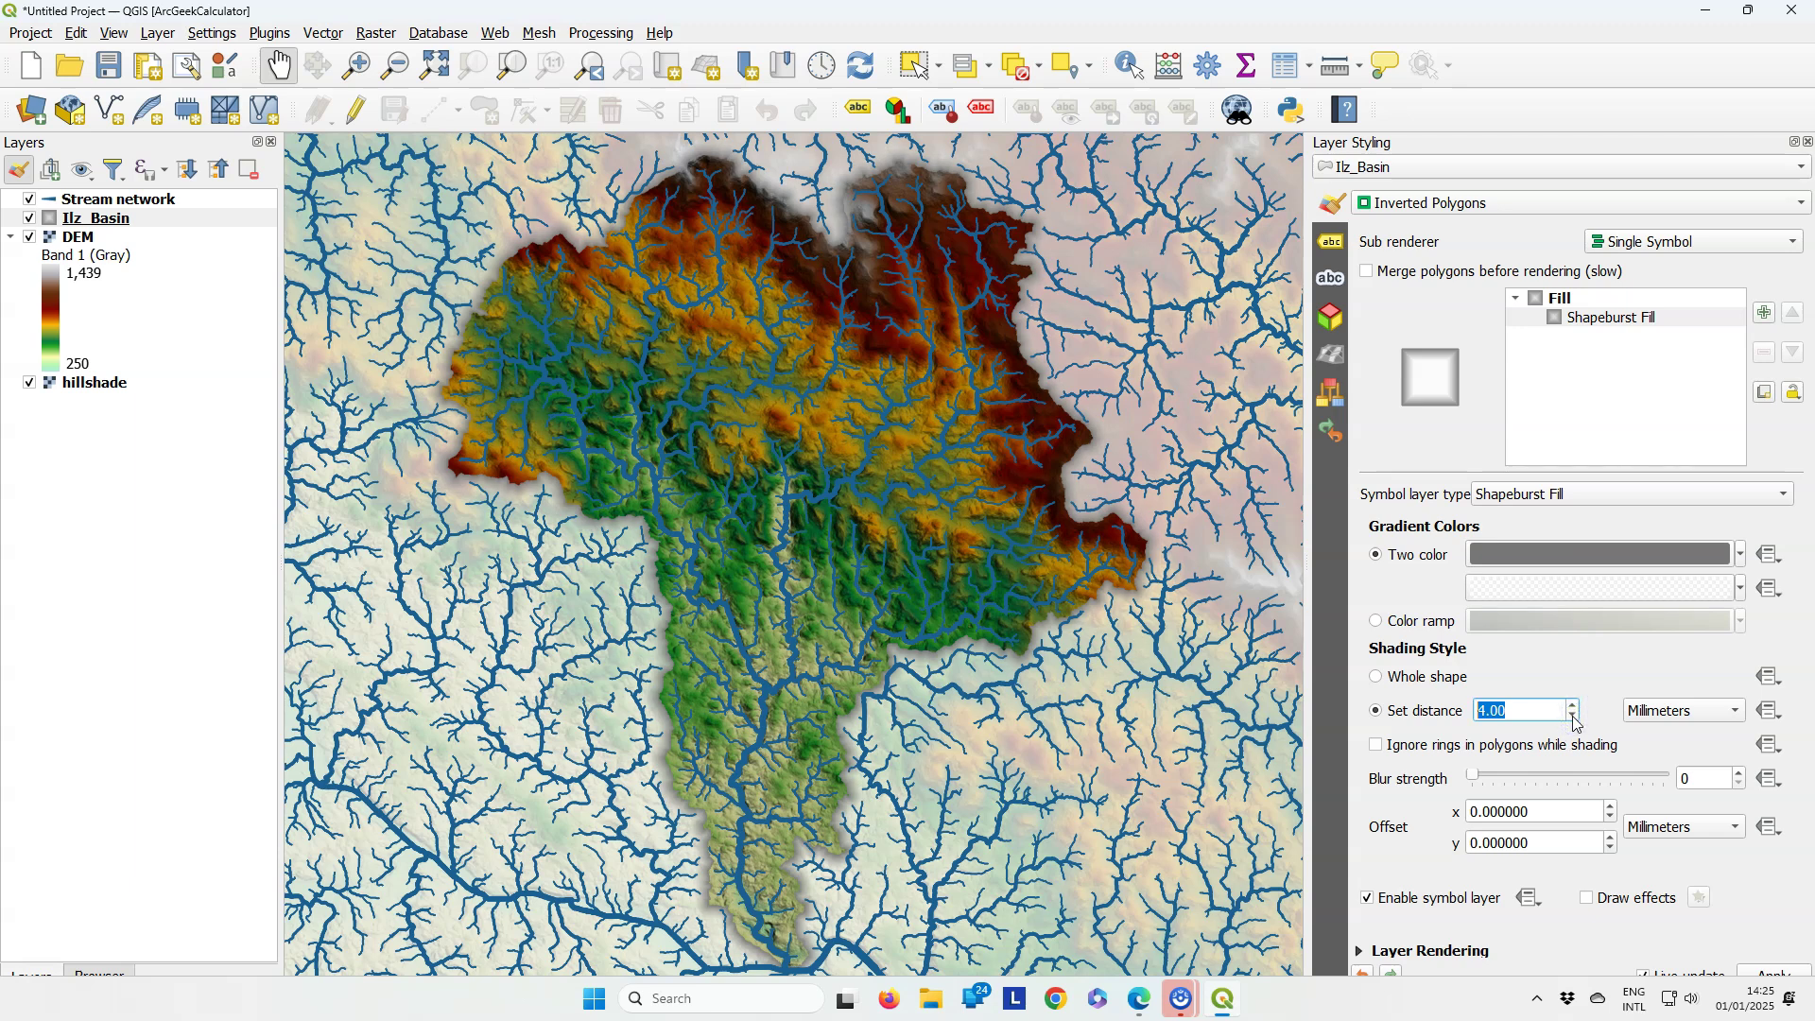
{"action": "left_click", "coordinate": [1478, 778]}
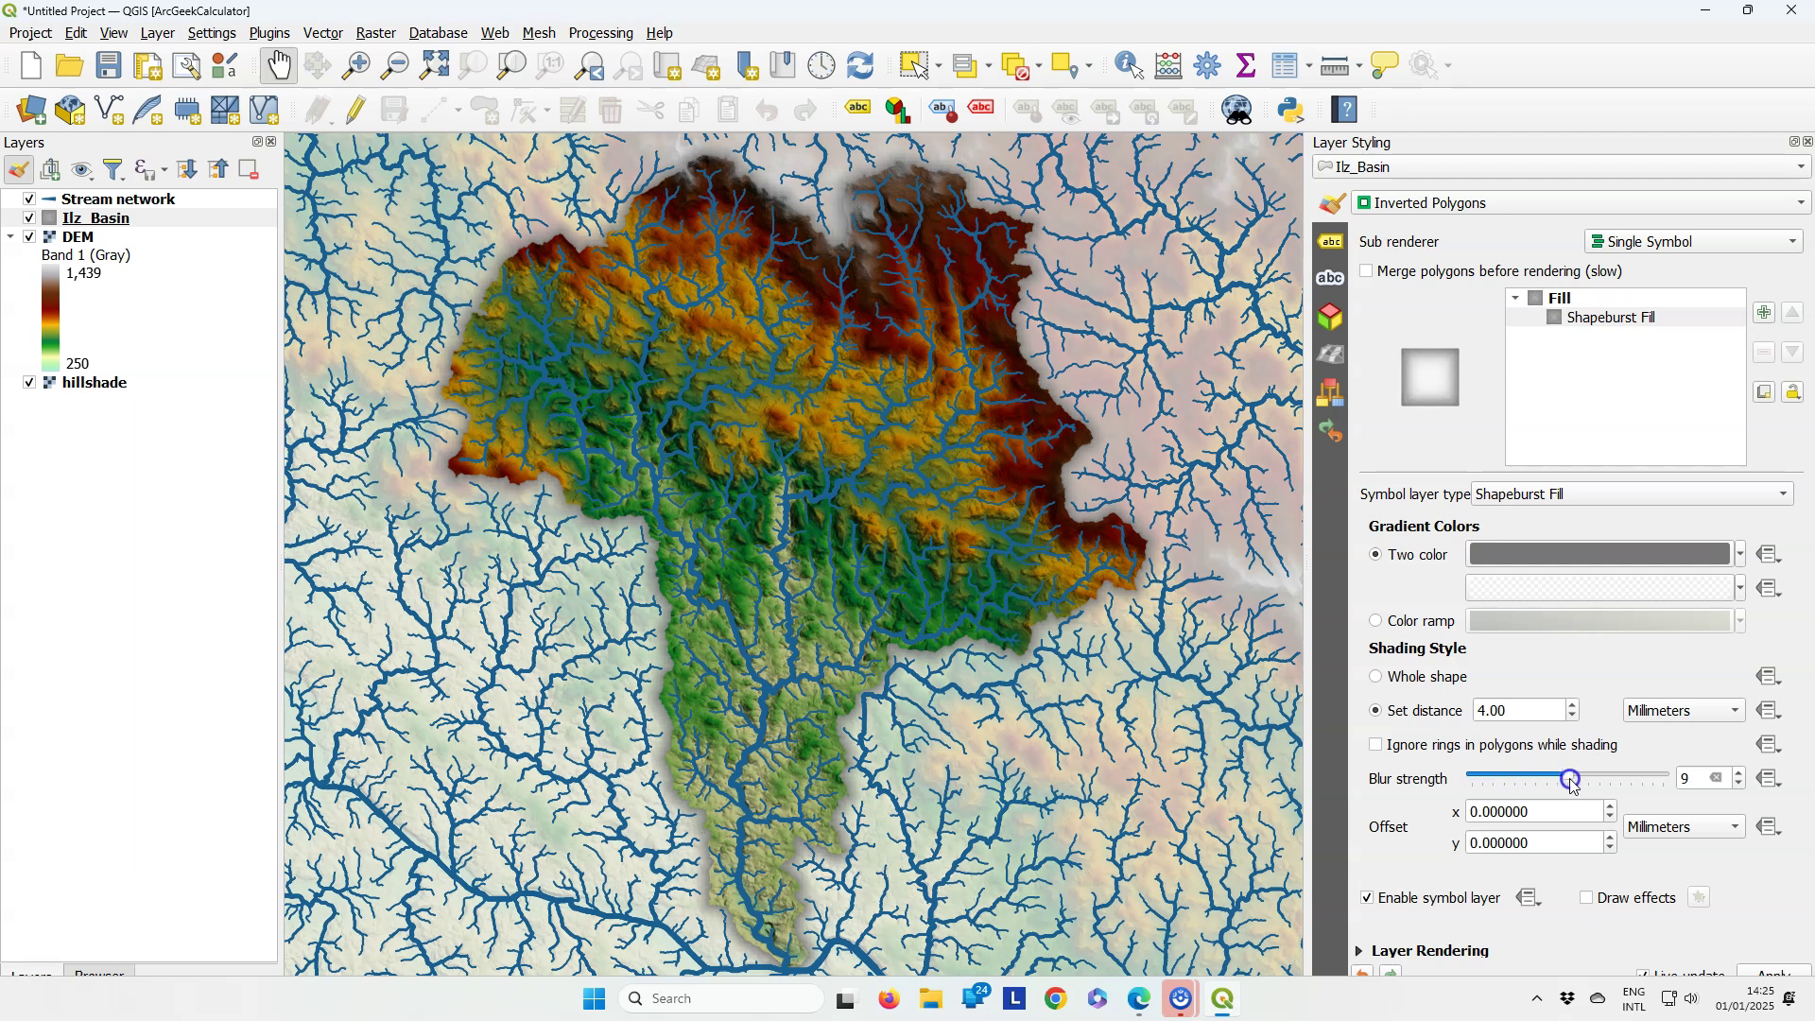
{"action": "left_click_drag", "start_coordinate": [1574, 785], "coordinate": [1605, 788]}
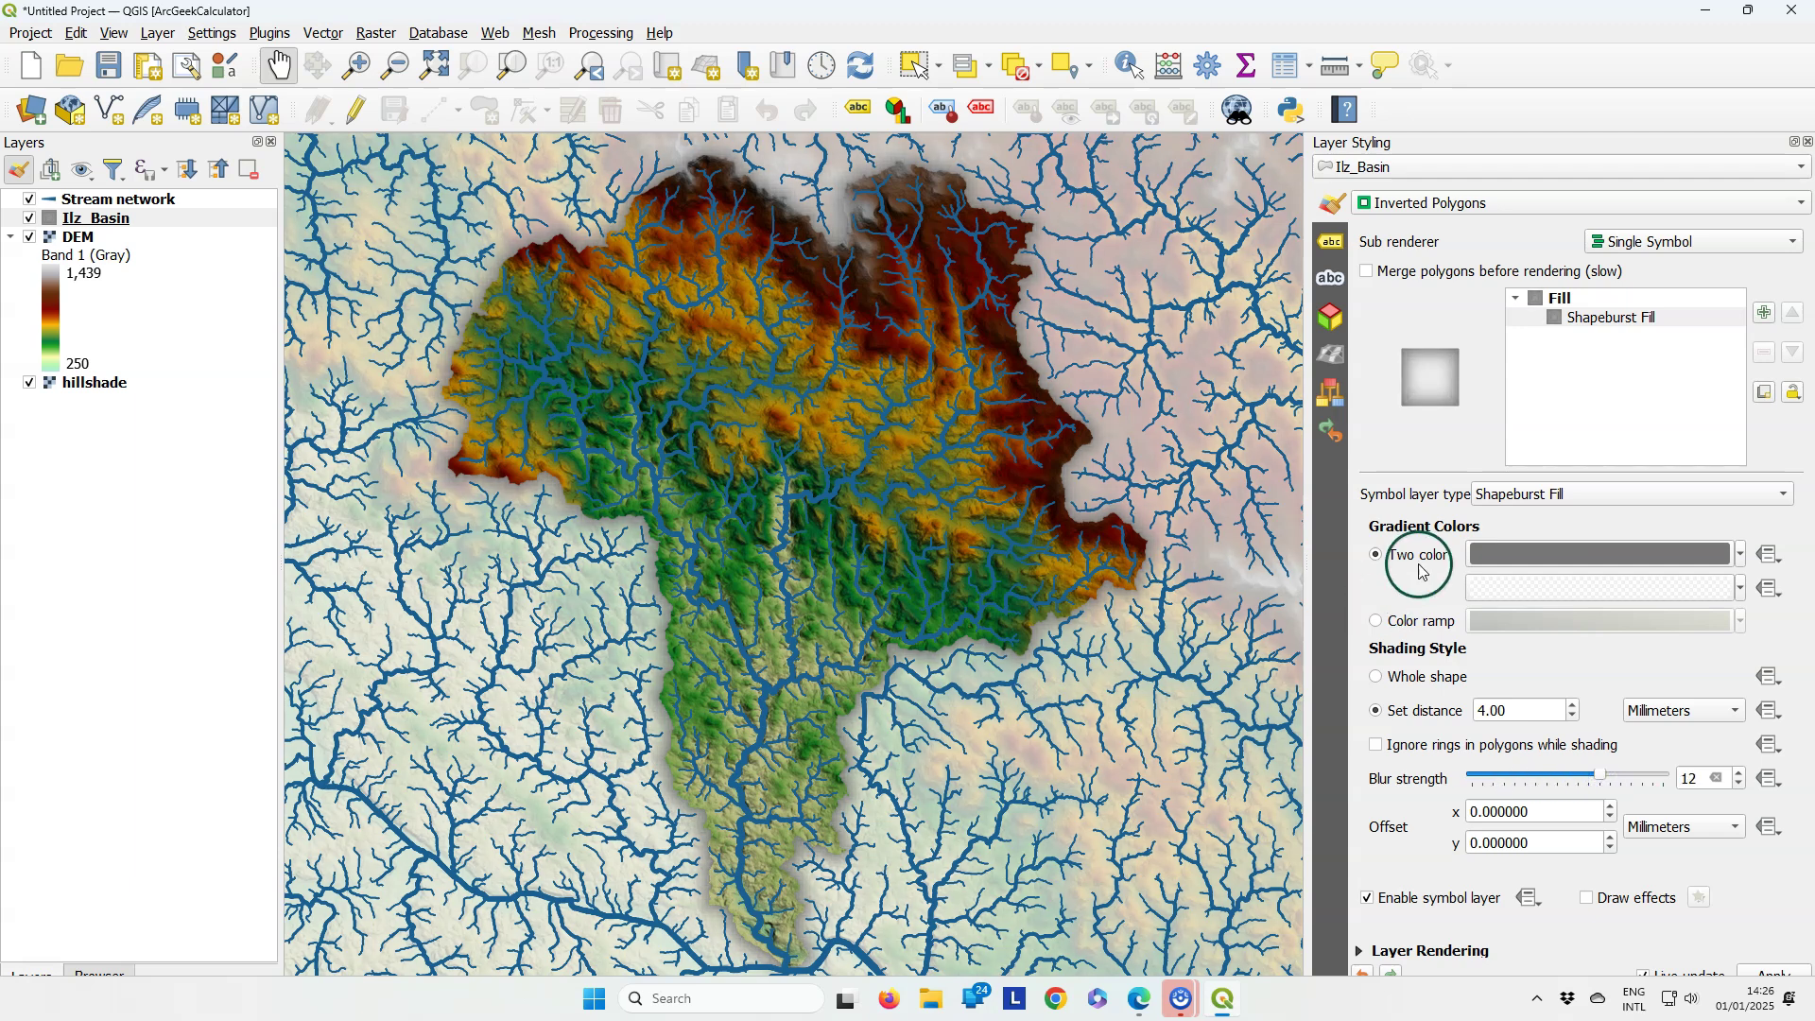
{"action": "left_click", "coordinate": [1598, 588]}
{"action": "left_click", "coordinate": [1740, 805]}
{"action": "left_click", "coordinate": [1721, 802]}
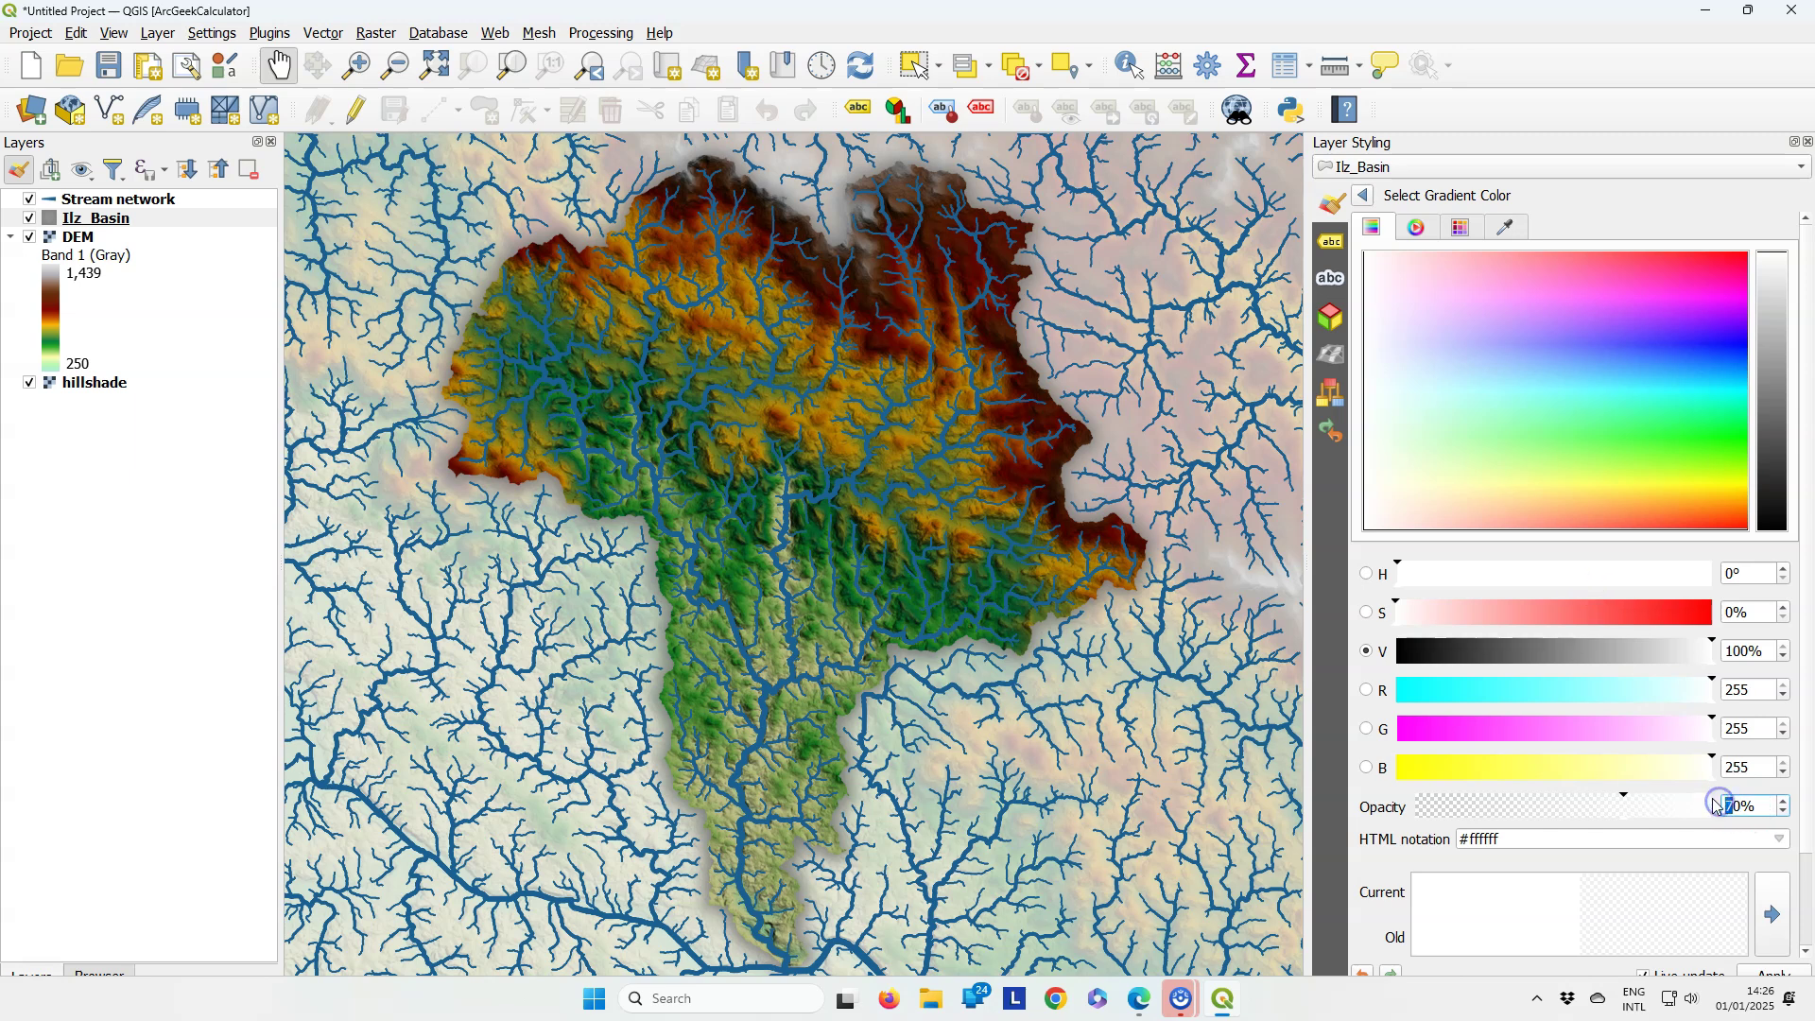
{"action": "key", "text": "Delete"}
{"action": "type", "text": "6"}
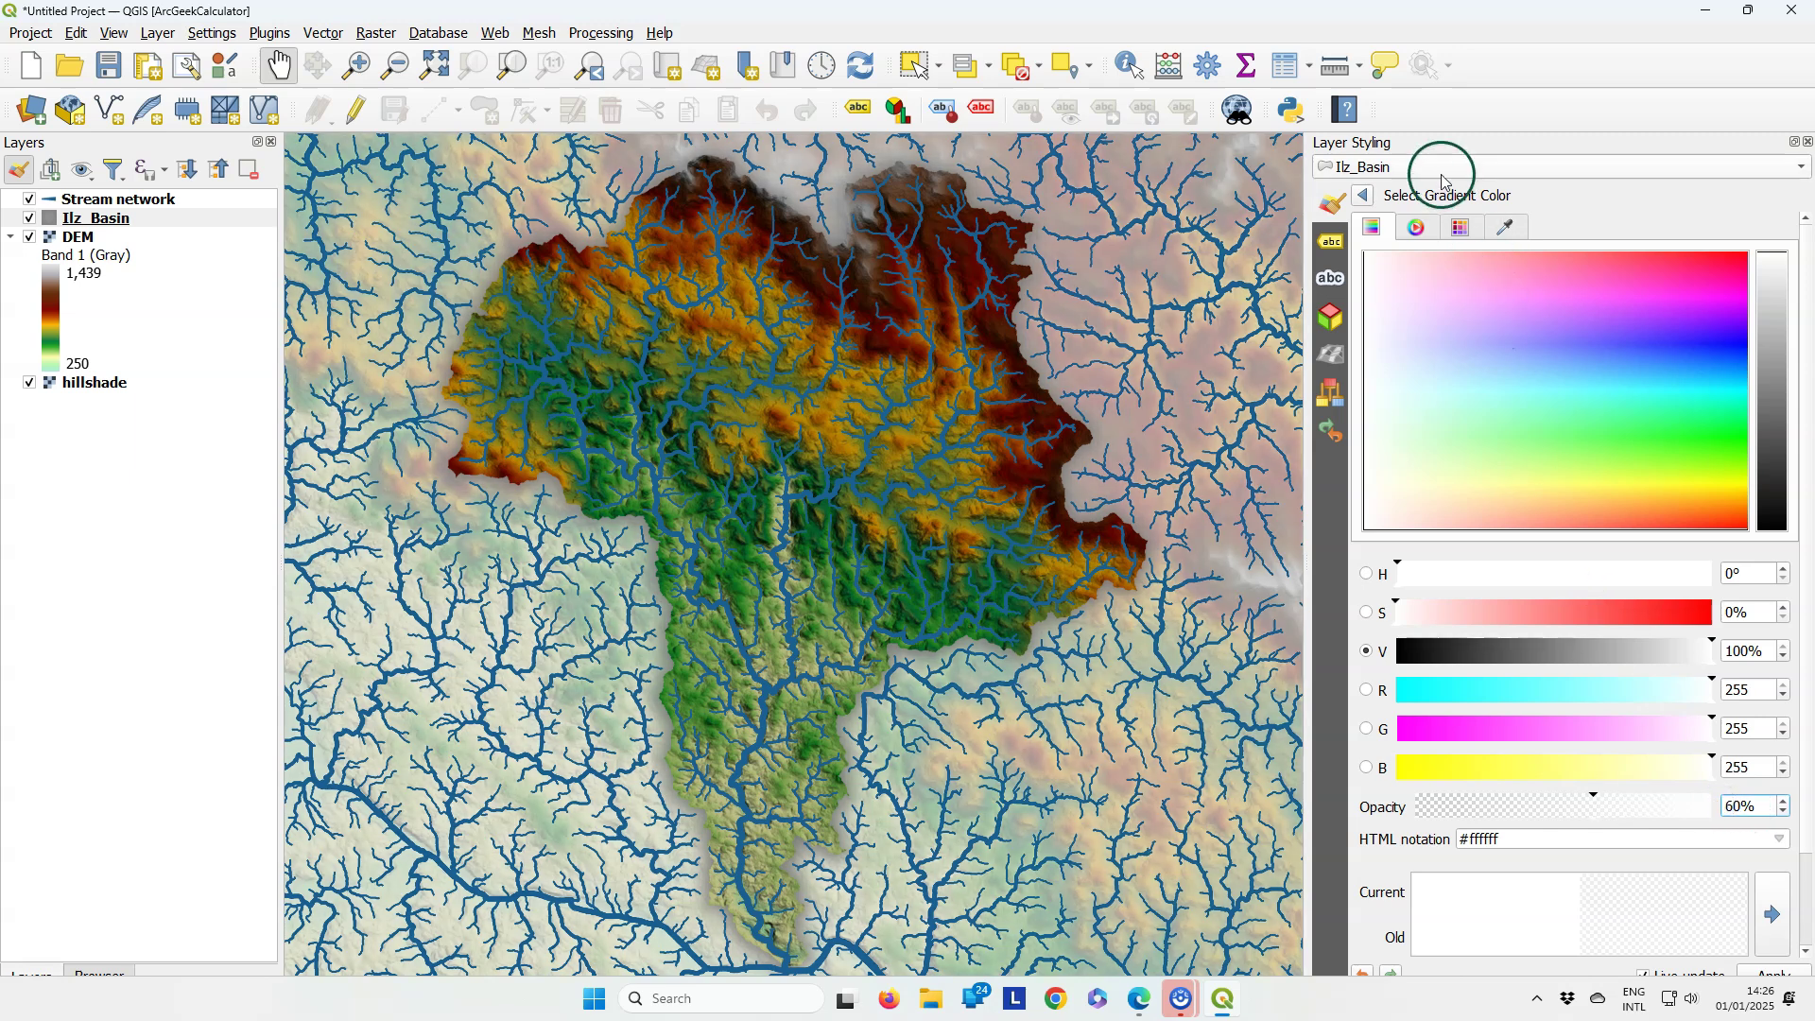
Add an Outline: Simple Line layer to the Ilz_Basin symbol with 0.46 mm stroke width.
{"action": "left_click", "coordinate": [1363, 196]}
{"action": "left_click", "coordinate": [1764, 312]}
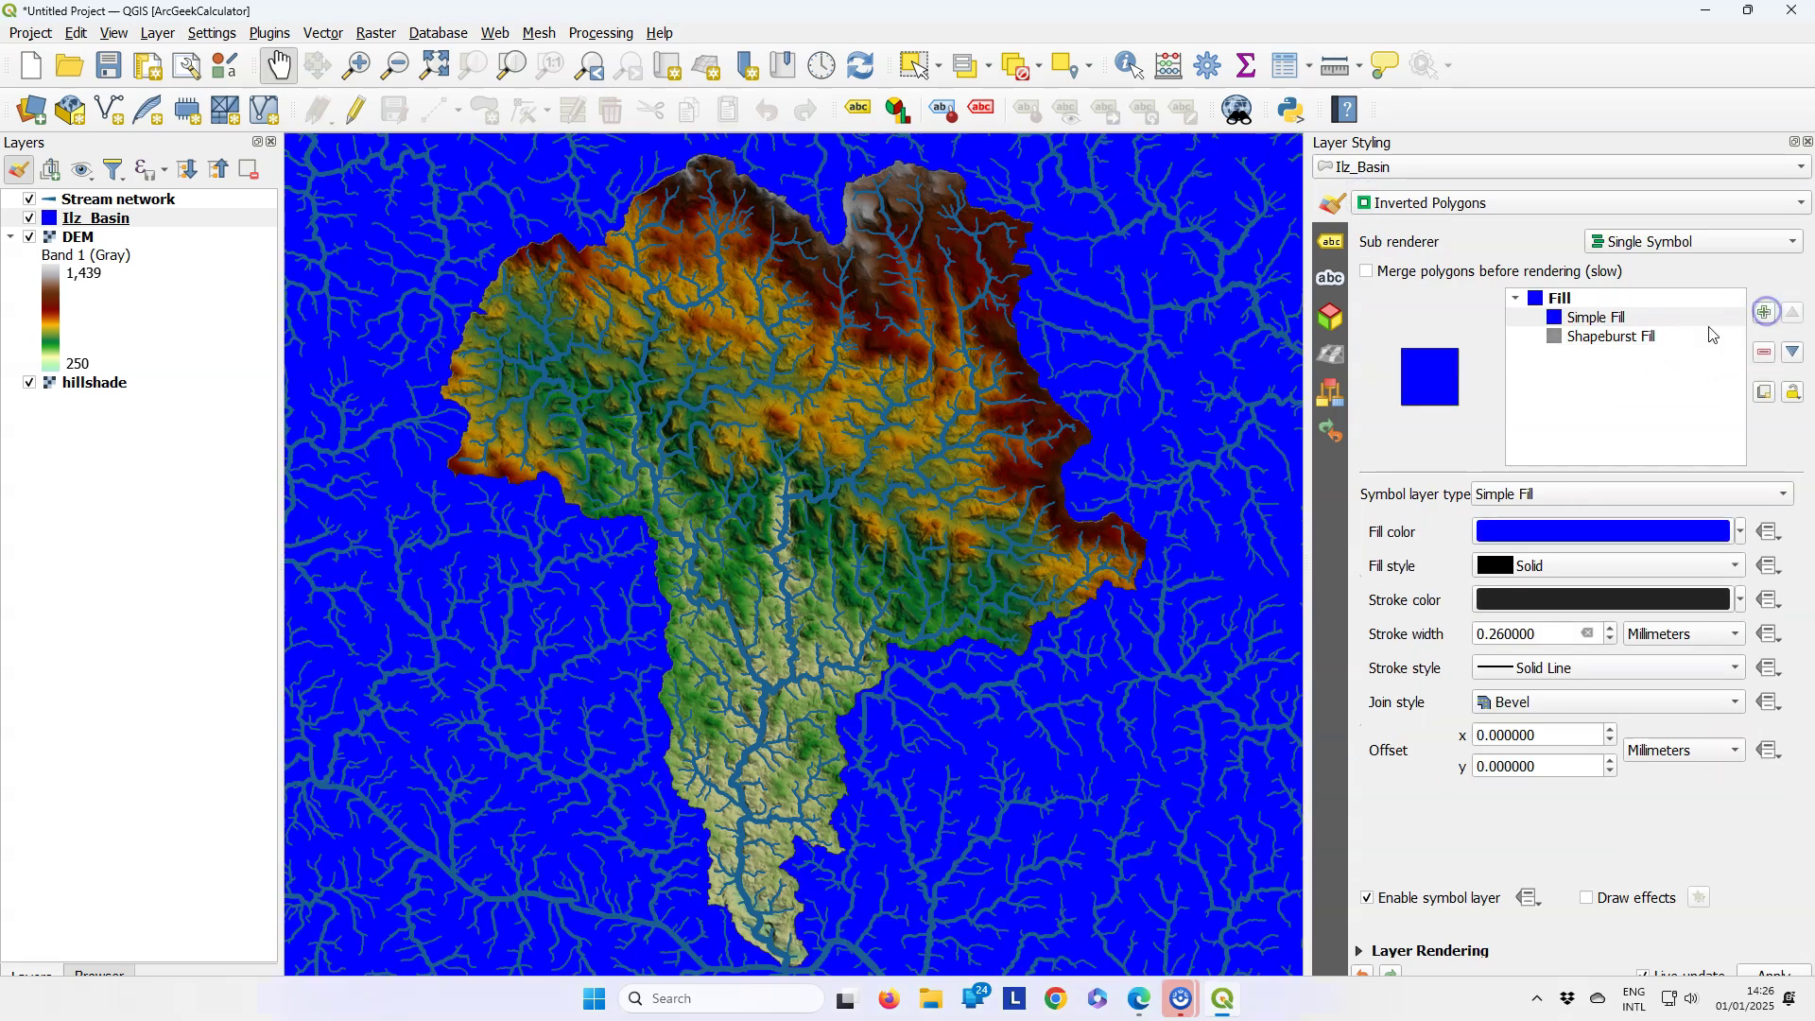
{"action": "left_click", "coordinate": [1610, 505]}
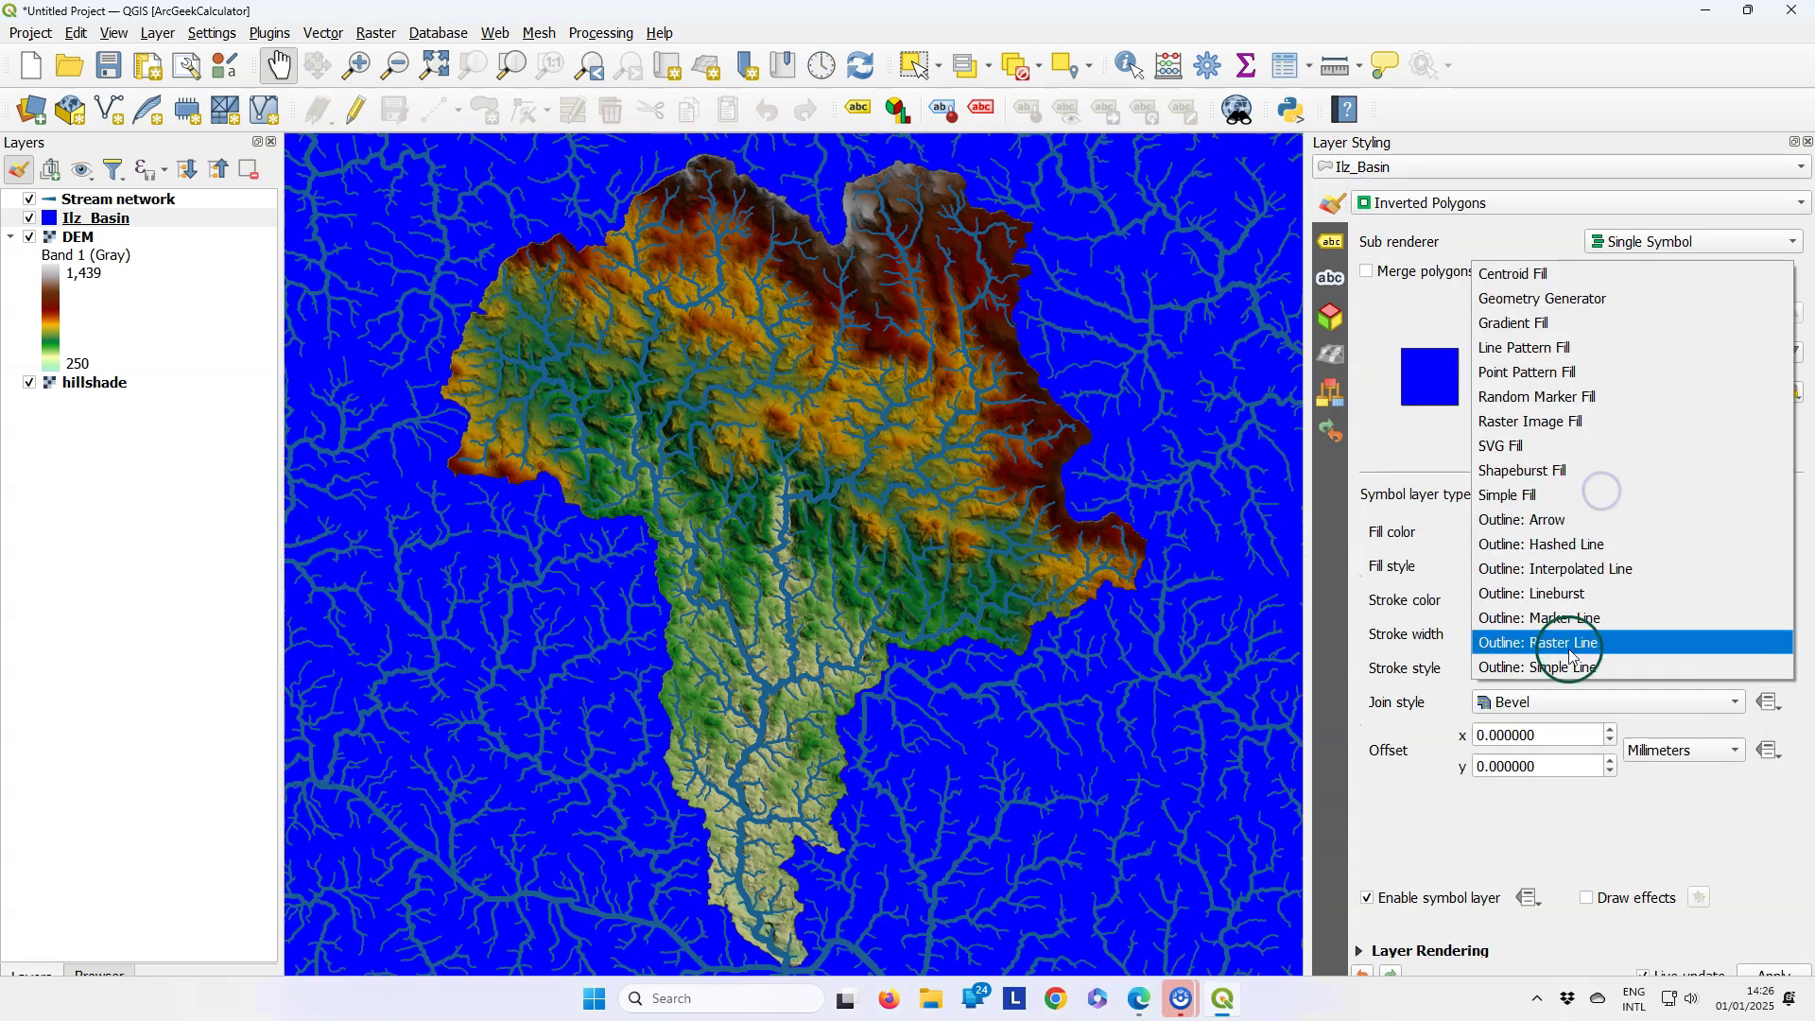
{"action": "left_click", "coordinate": [1560, 638]}
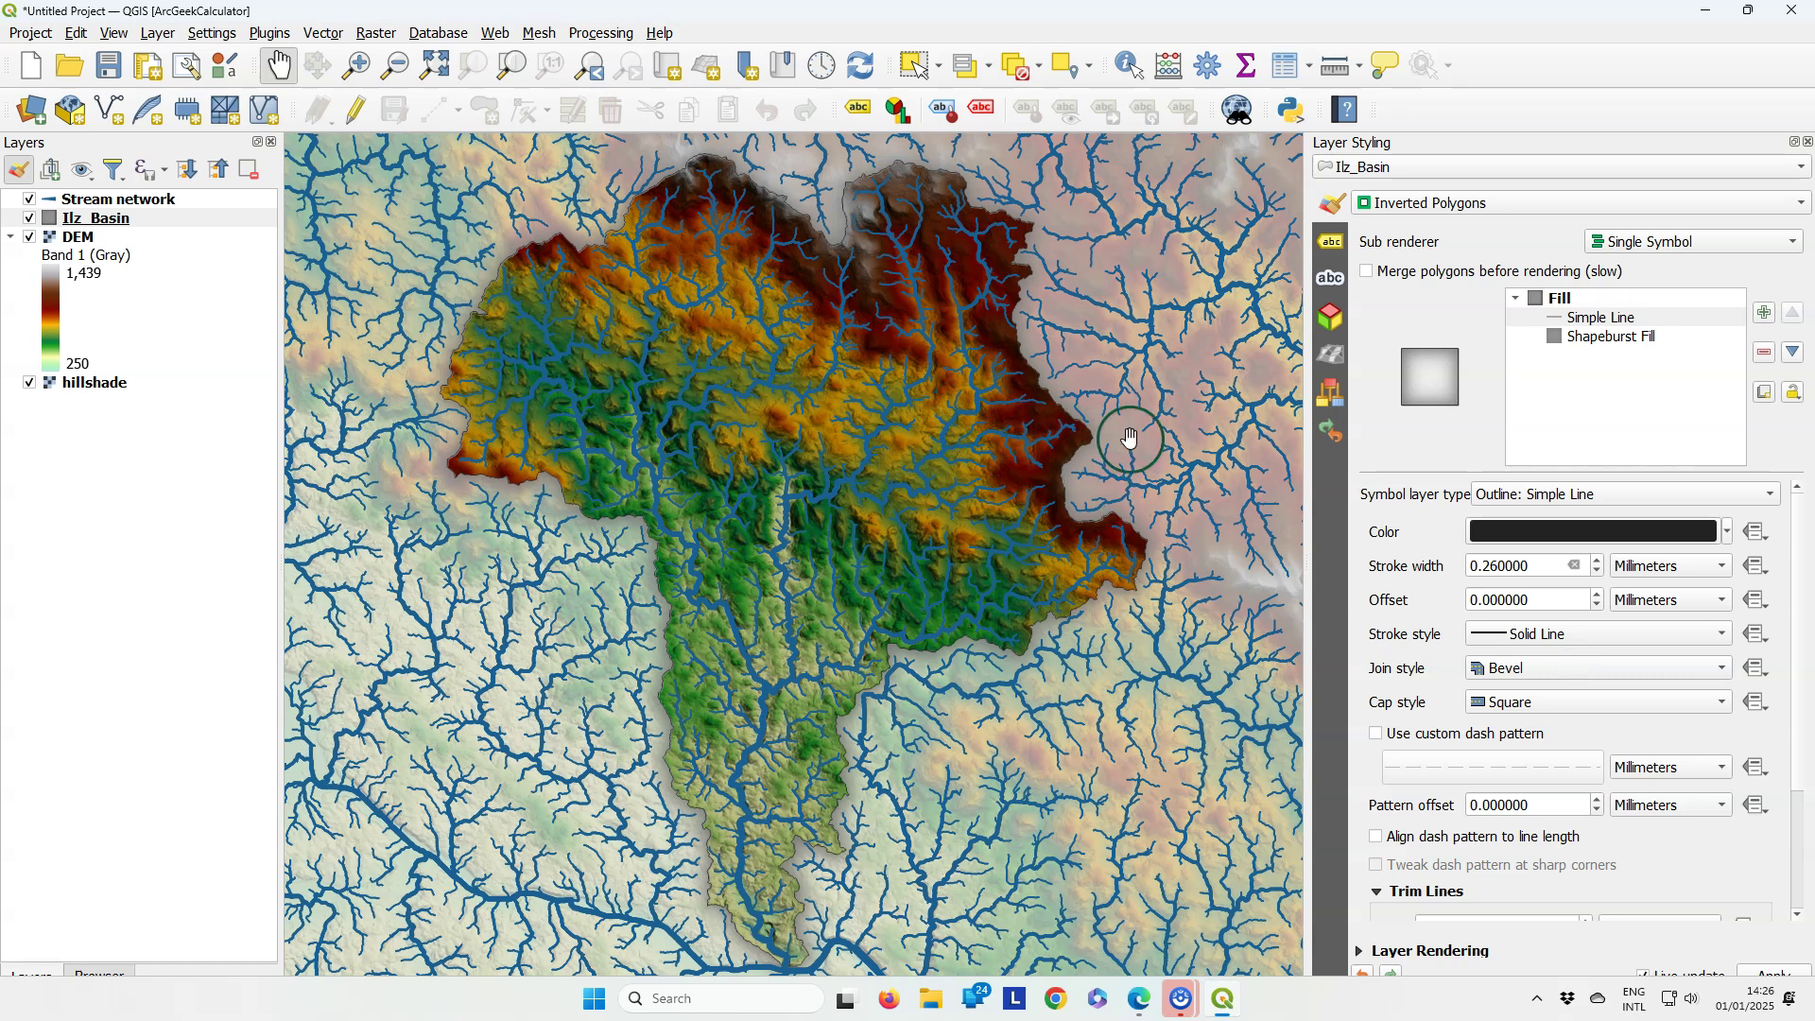
{"action": "left_click", "coordinate": [1597, 561]}
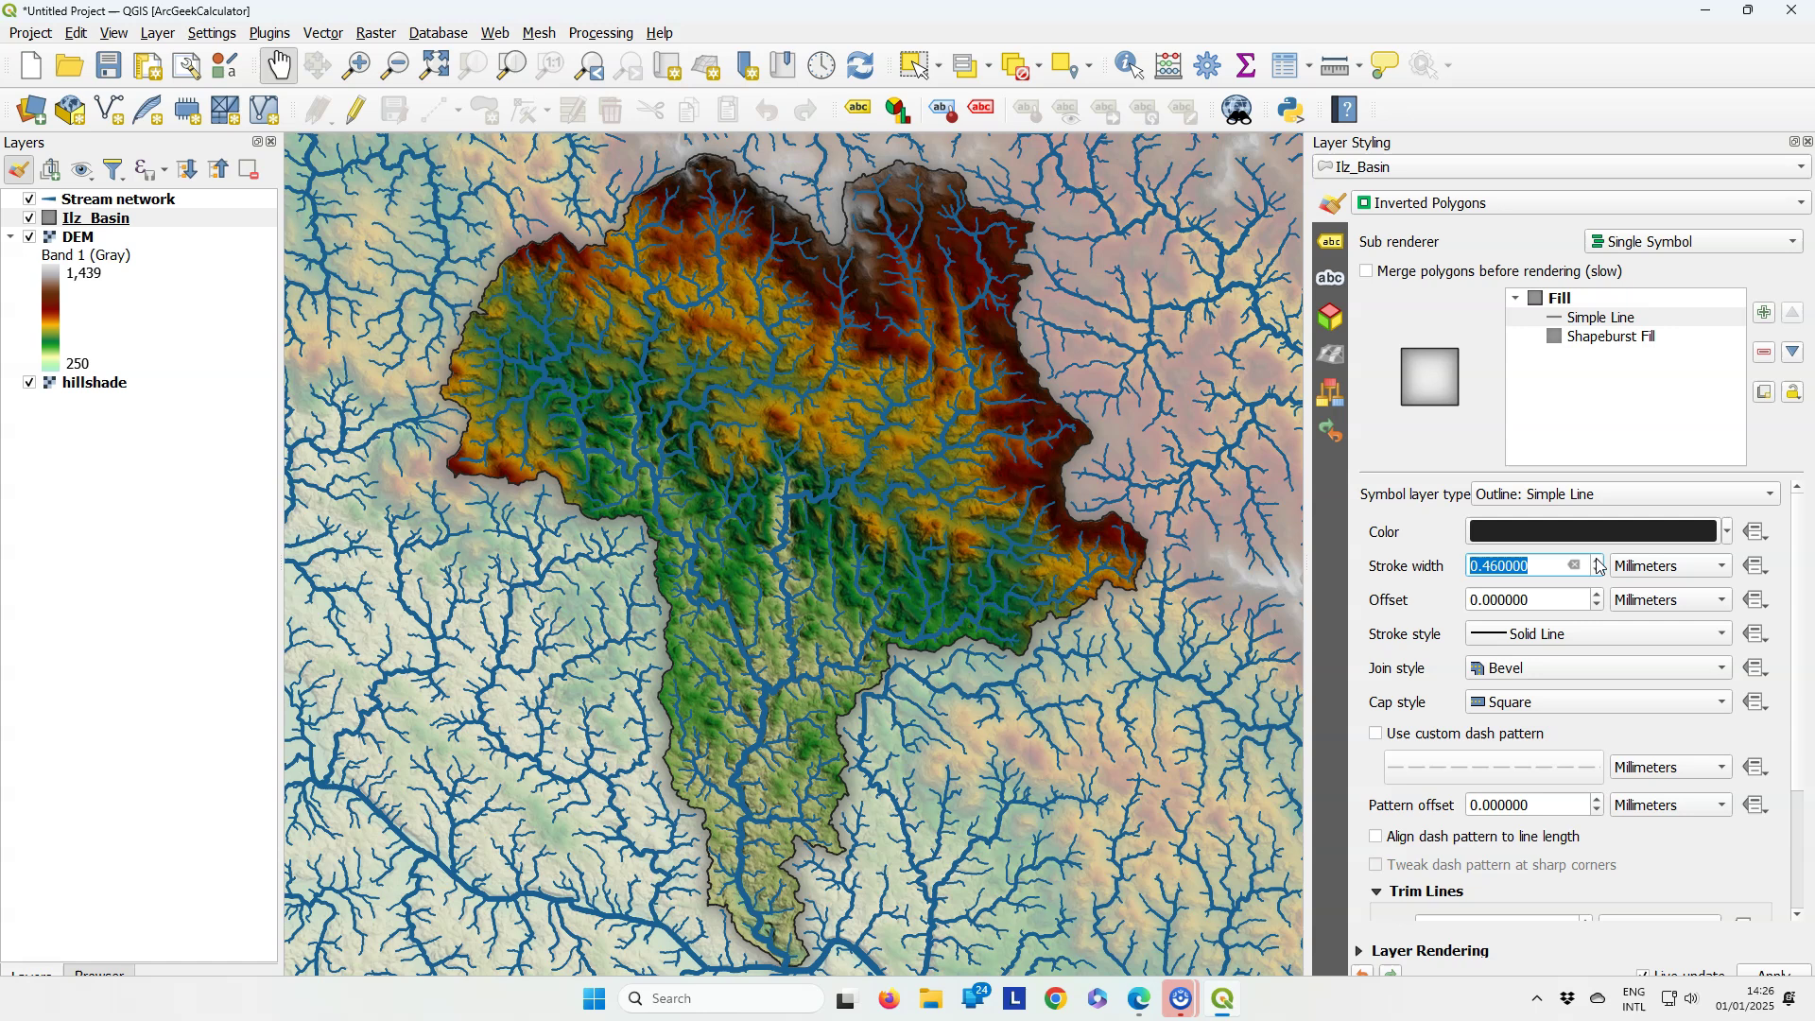
Clip Stream network to Ilz_Basin and save it as Ilz_streams in Ilz_data.gpkg.
{"action": "left_click", "coordinate": [331, 35]}
{"action": "mouse_move", "coordinate": [349, 66]}
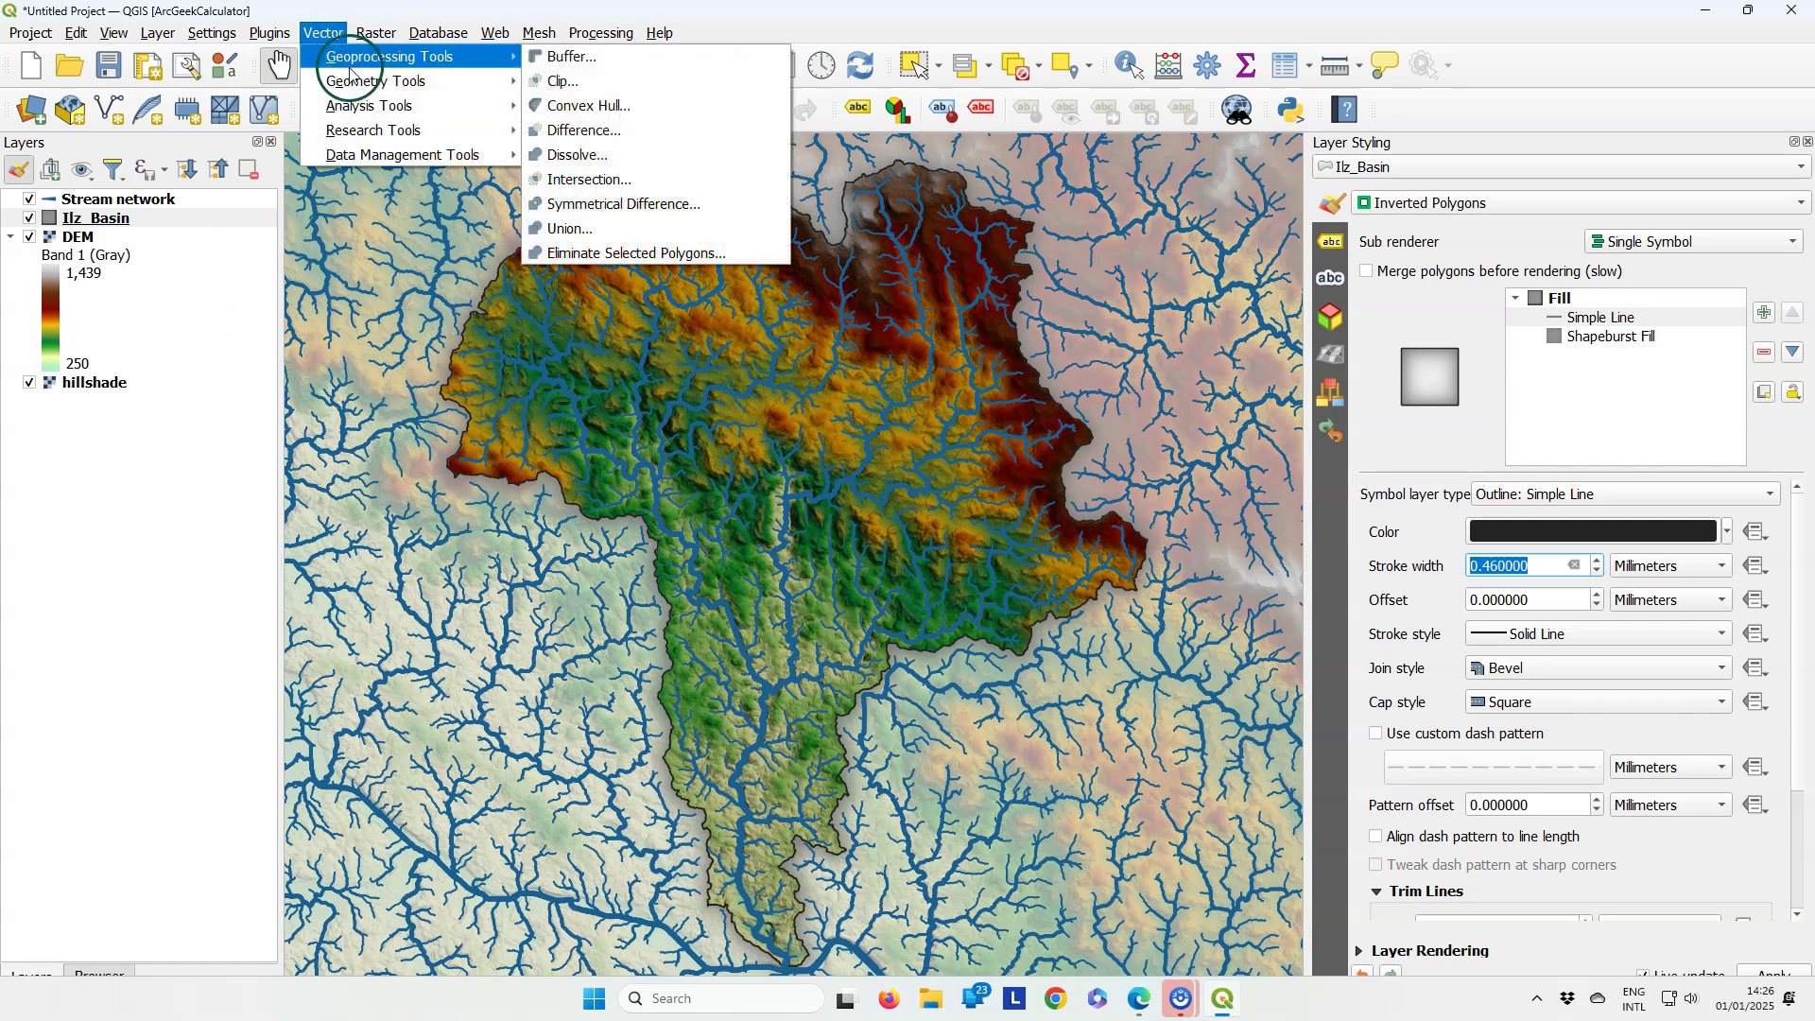
{"action": "left_click", "coordinate": [567, 82]}
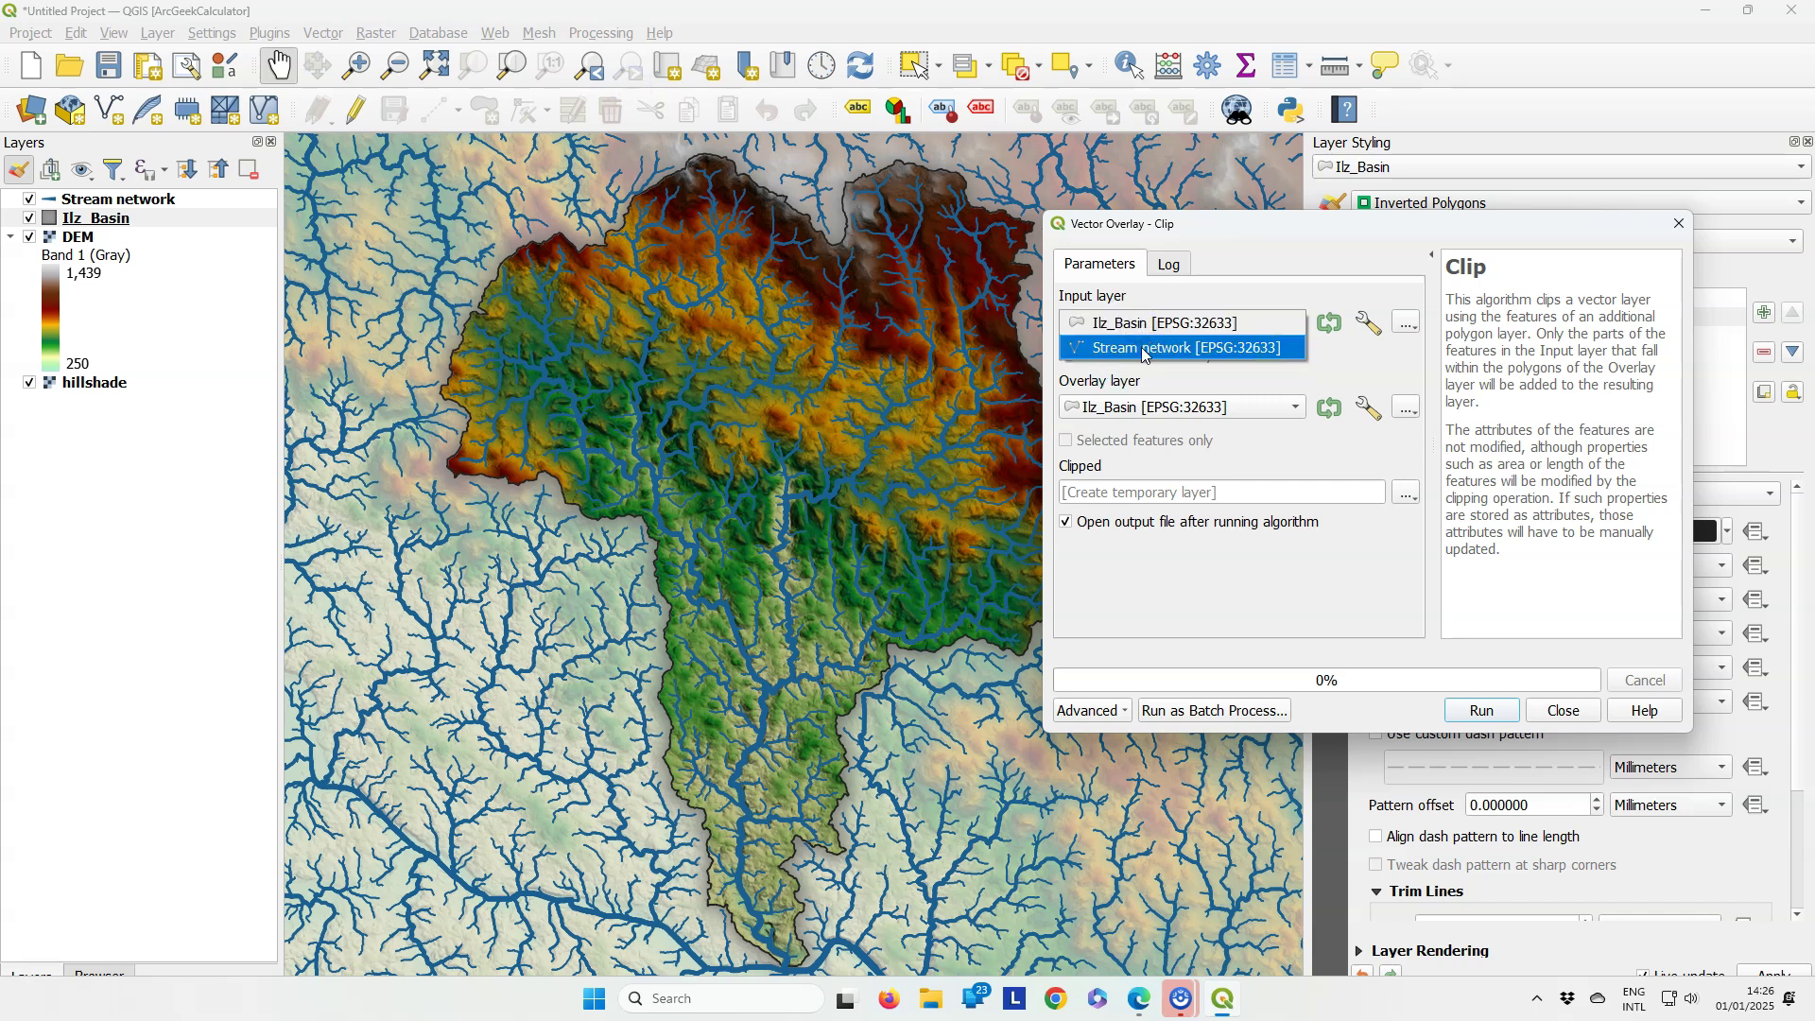
{"action": "left_click", "coordinate": [1134, 347]}
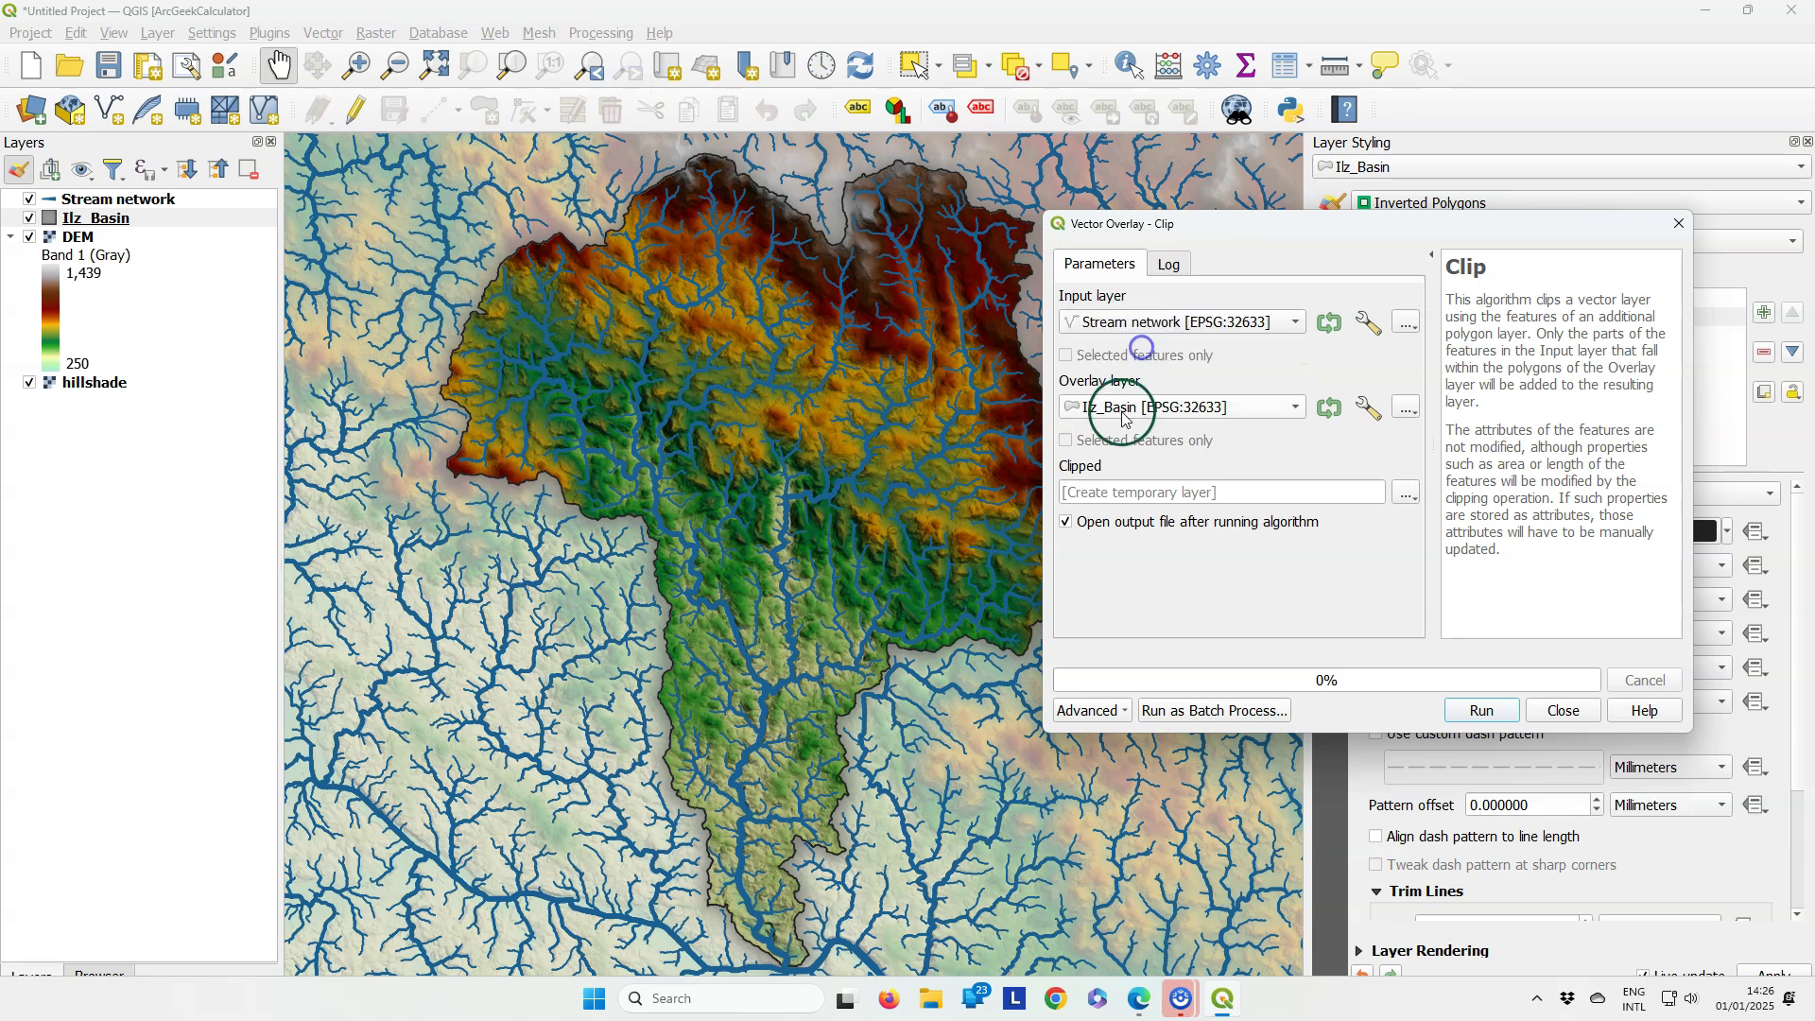
{"action": "left_click", "coordinate": [1407, 493]}
{"action": "left_click", "coordinate": [1463, 566]}
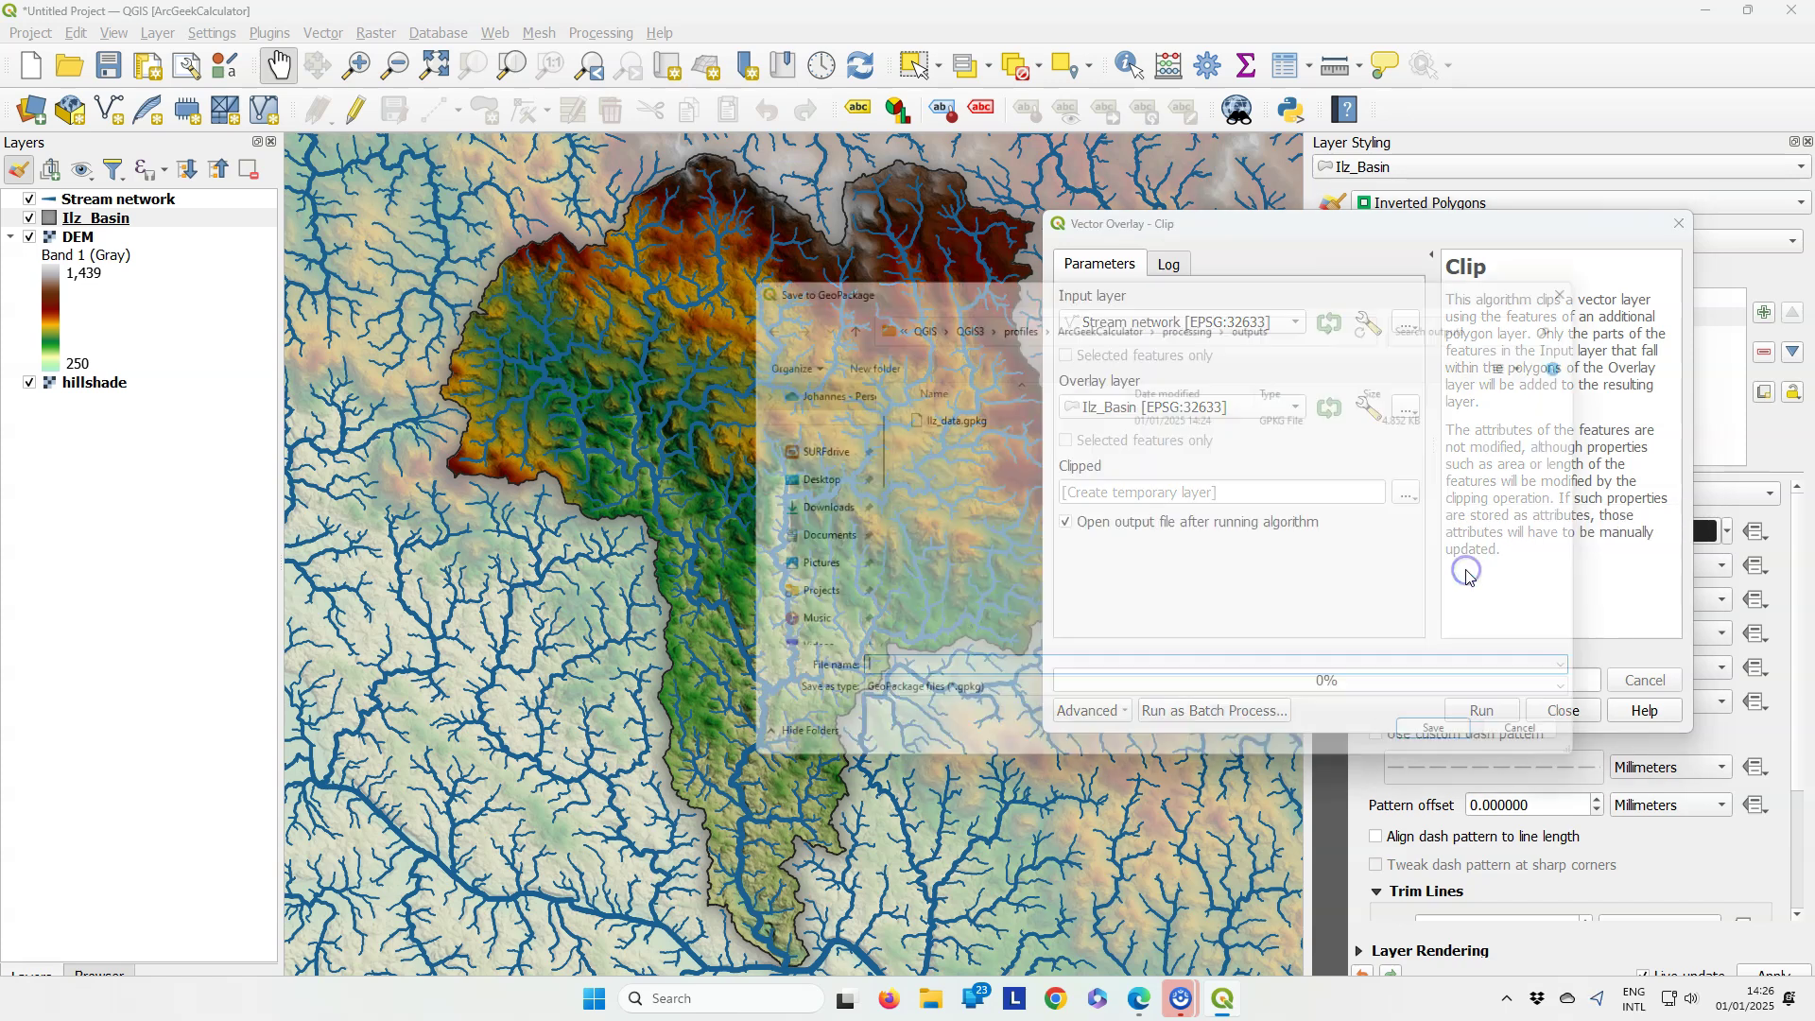
{"action": "left_click", "coordinate": [944, 426]}
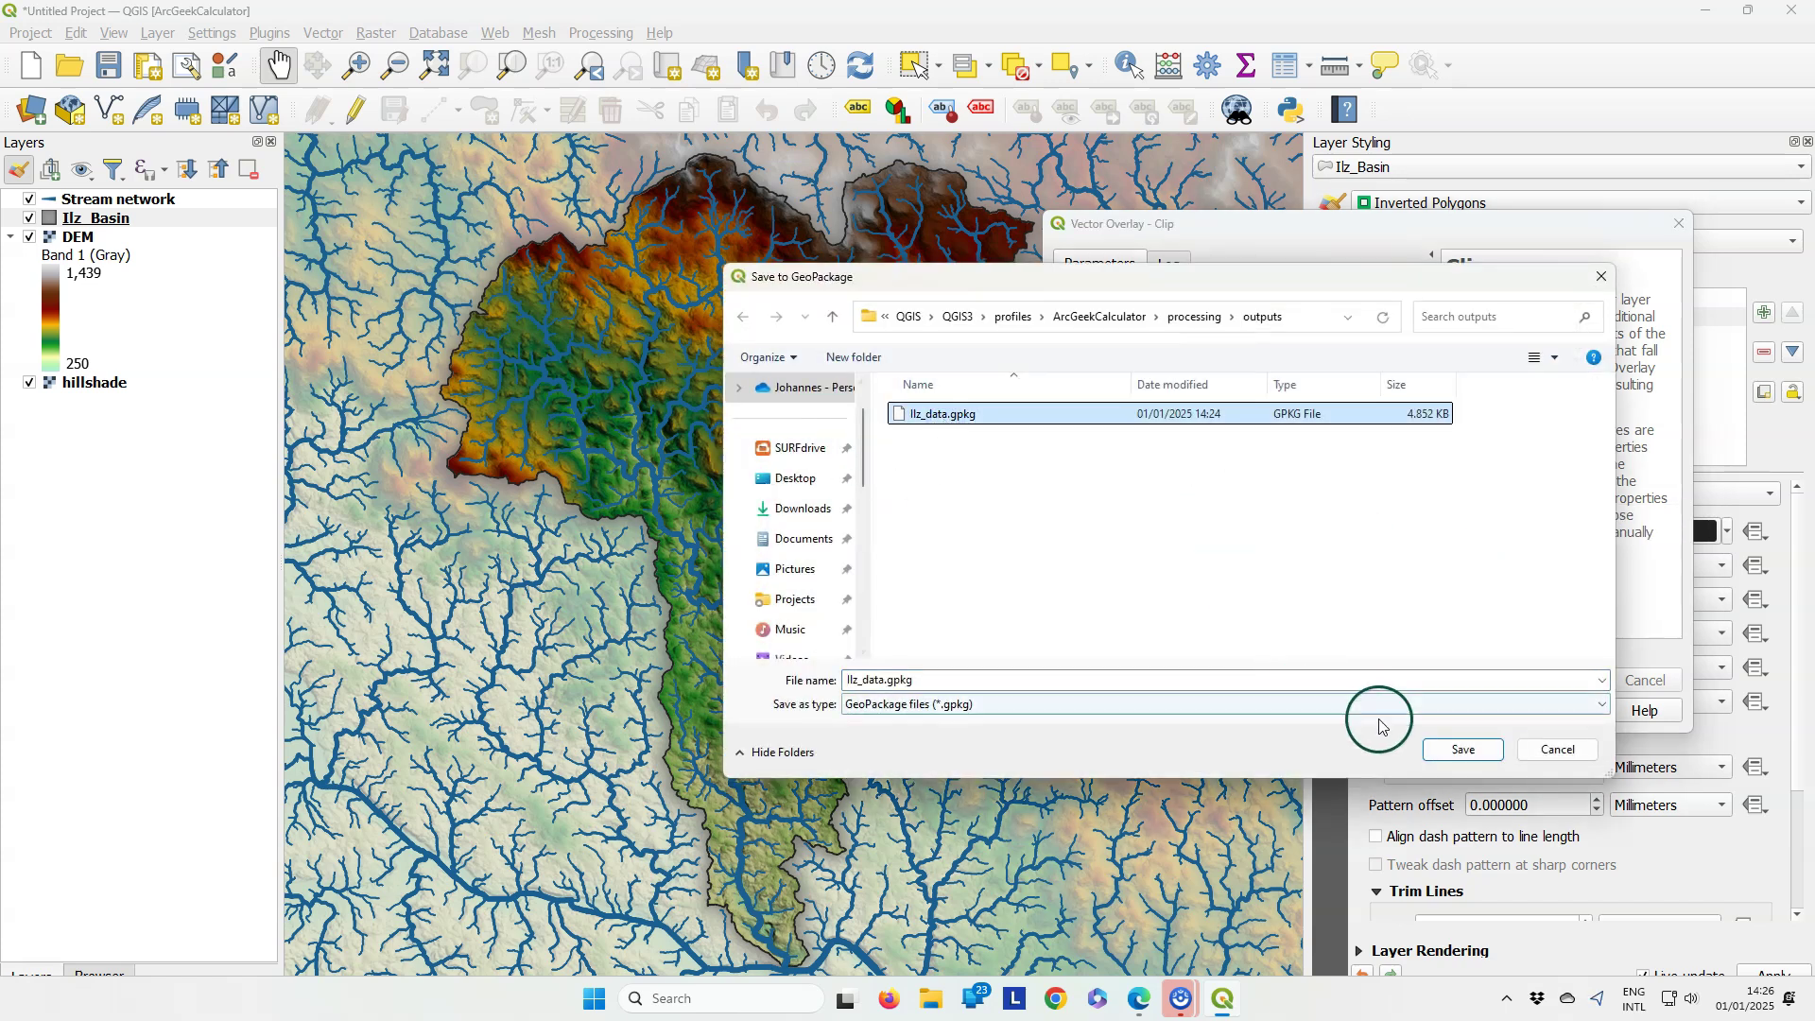
{"action": "left_click", "coordinate": [1461, 749]}
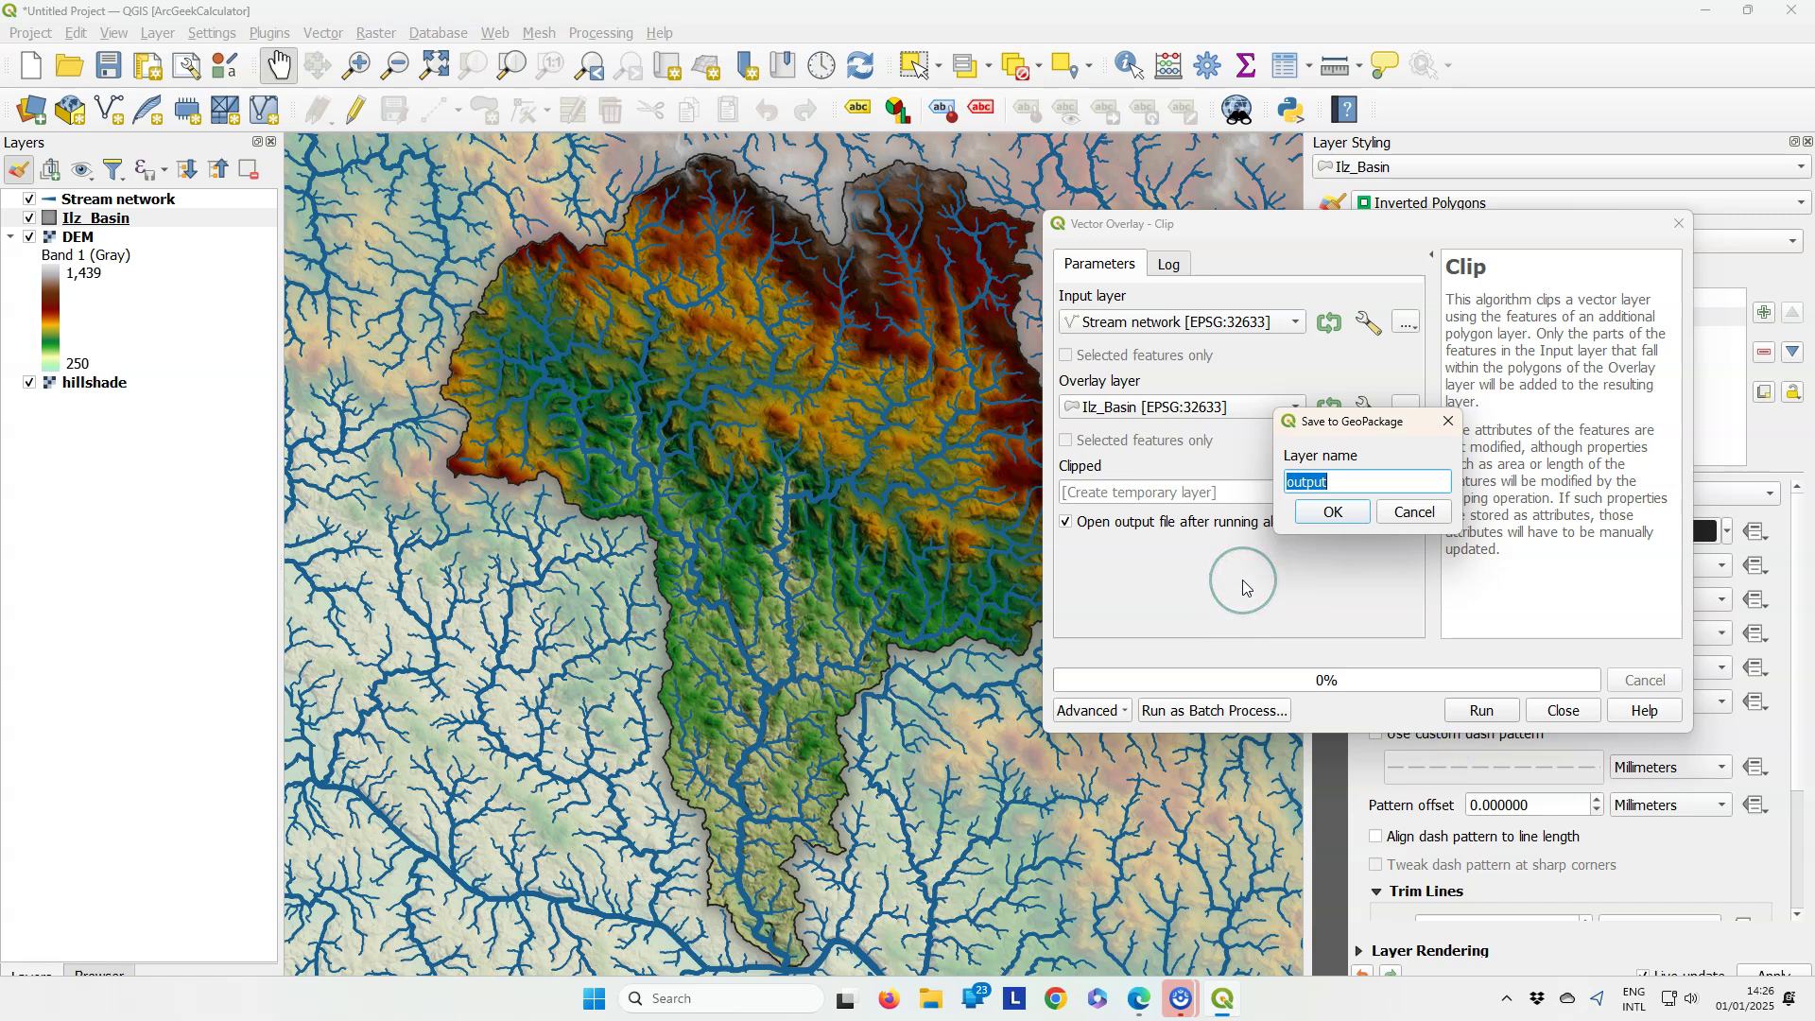
{"action": "type", "text": "Ilz_streams"}
{"action": "left_click", "coordinate": [1331, 510]}
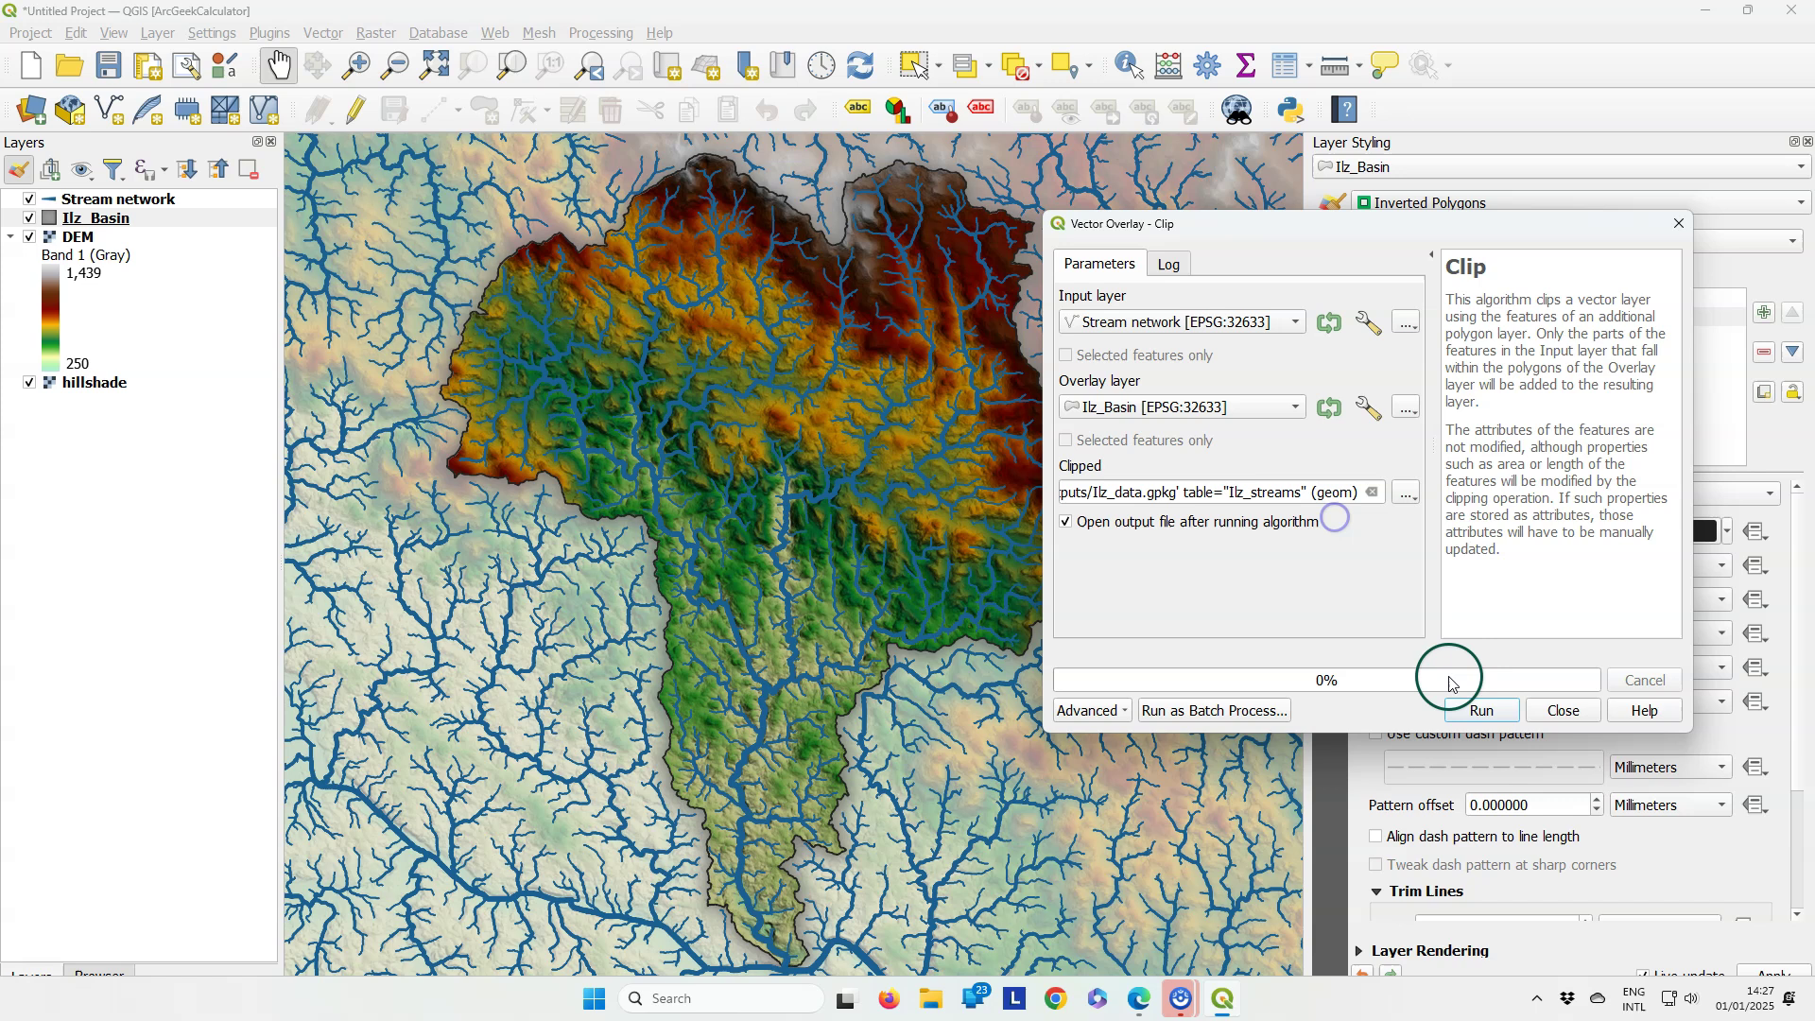
{"action": "left_click", "coordinate": [1480, 710]}
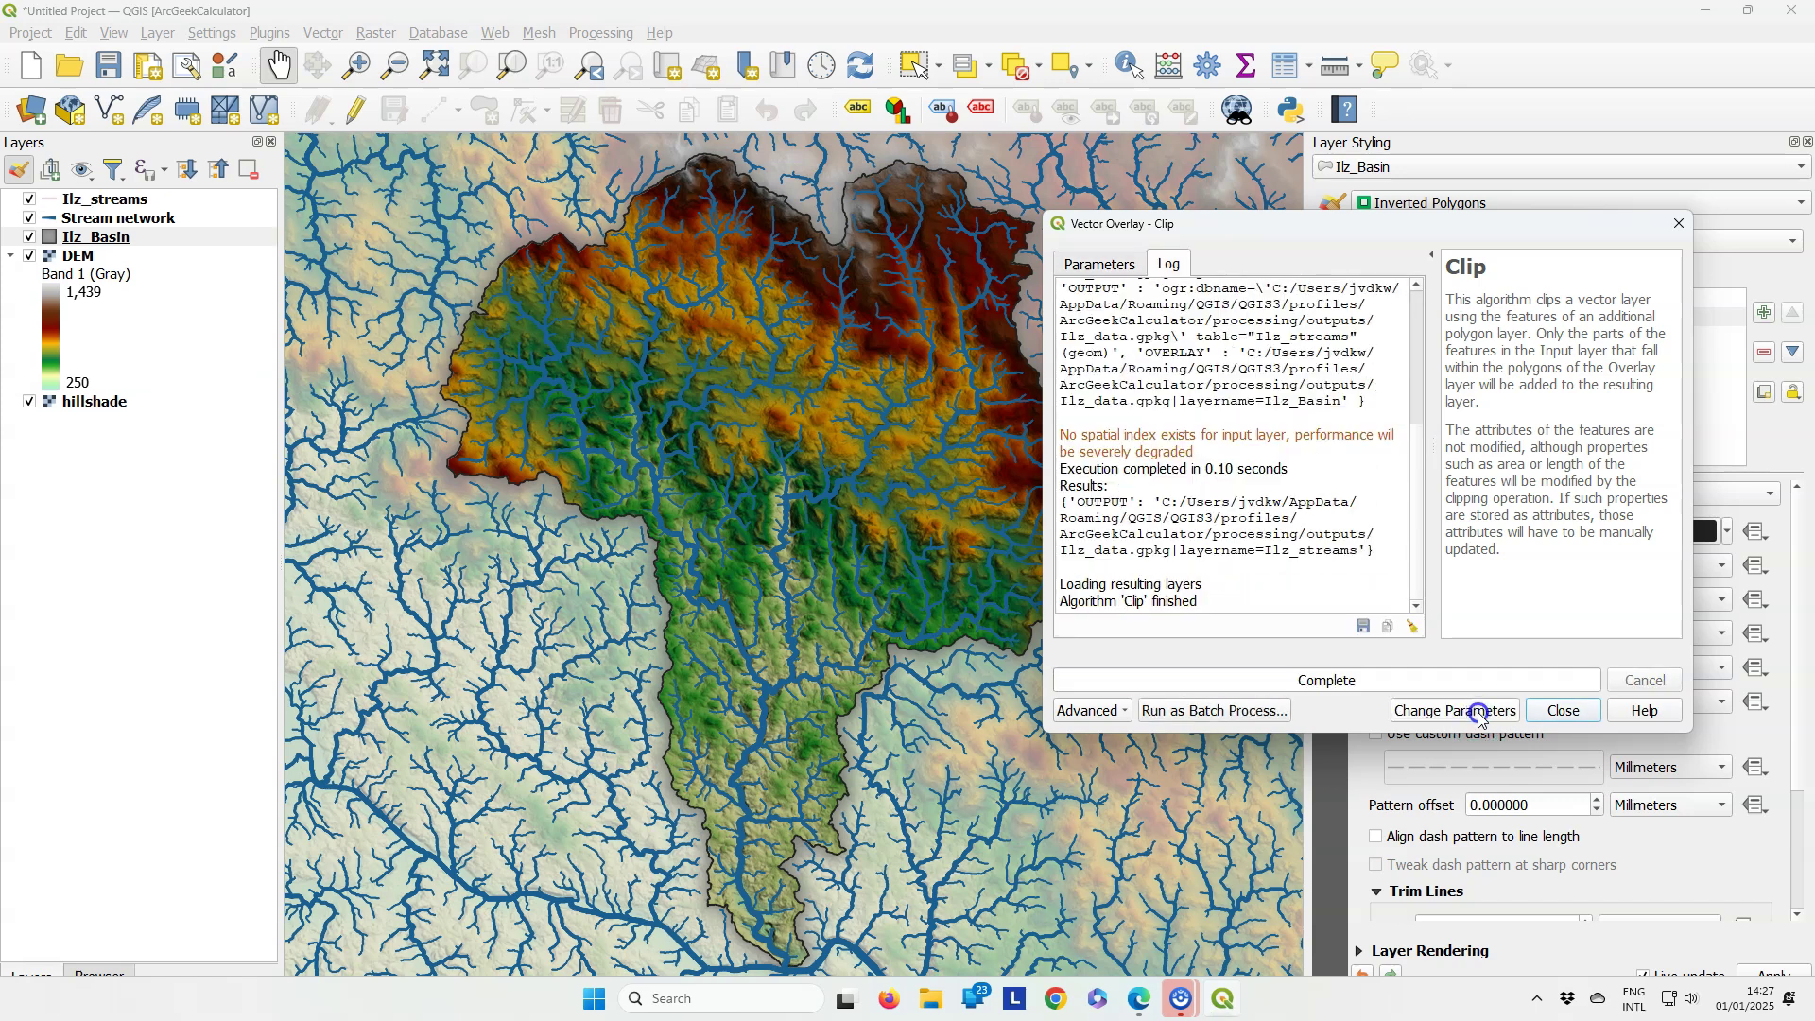
Close the Clip tool and copy all style settings from the Stream network layer.
{"action": "left_click", "coordinate": [1563, 710]}
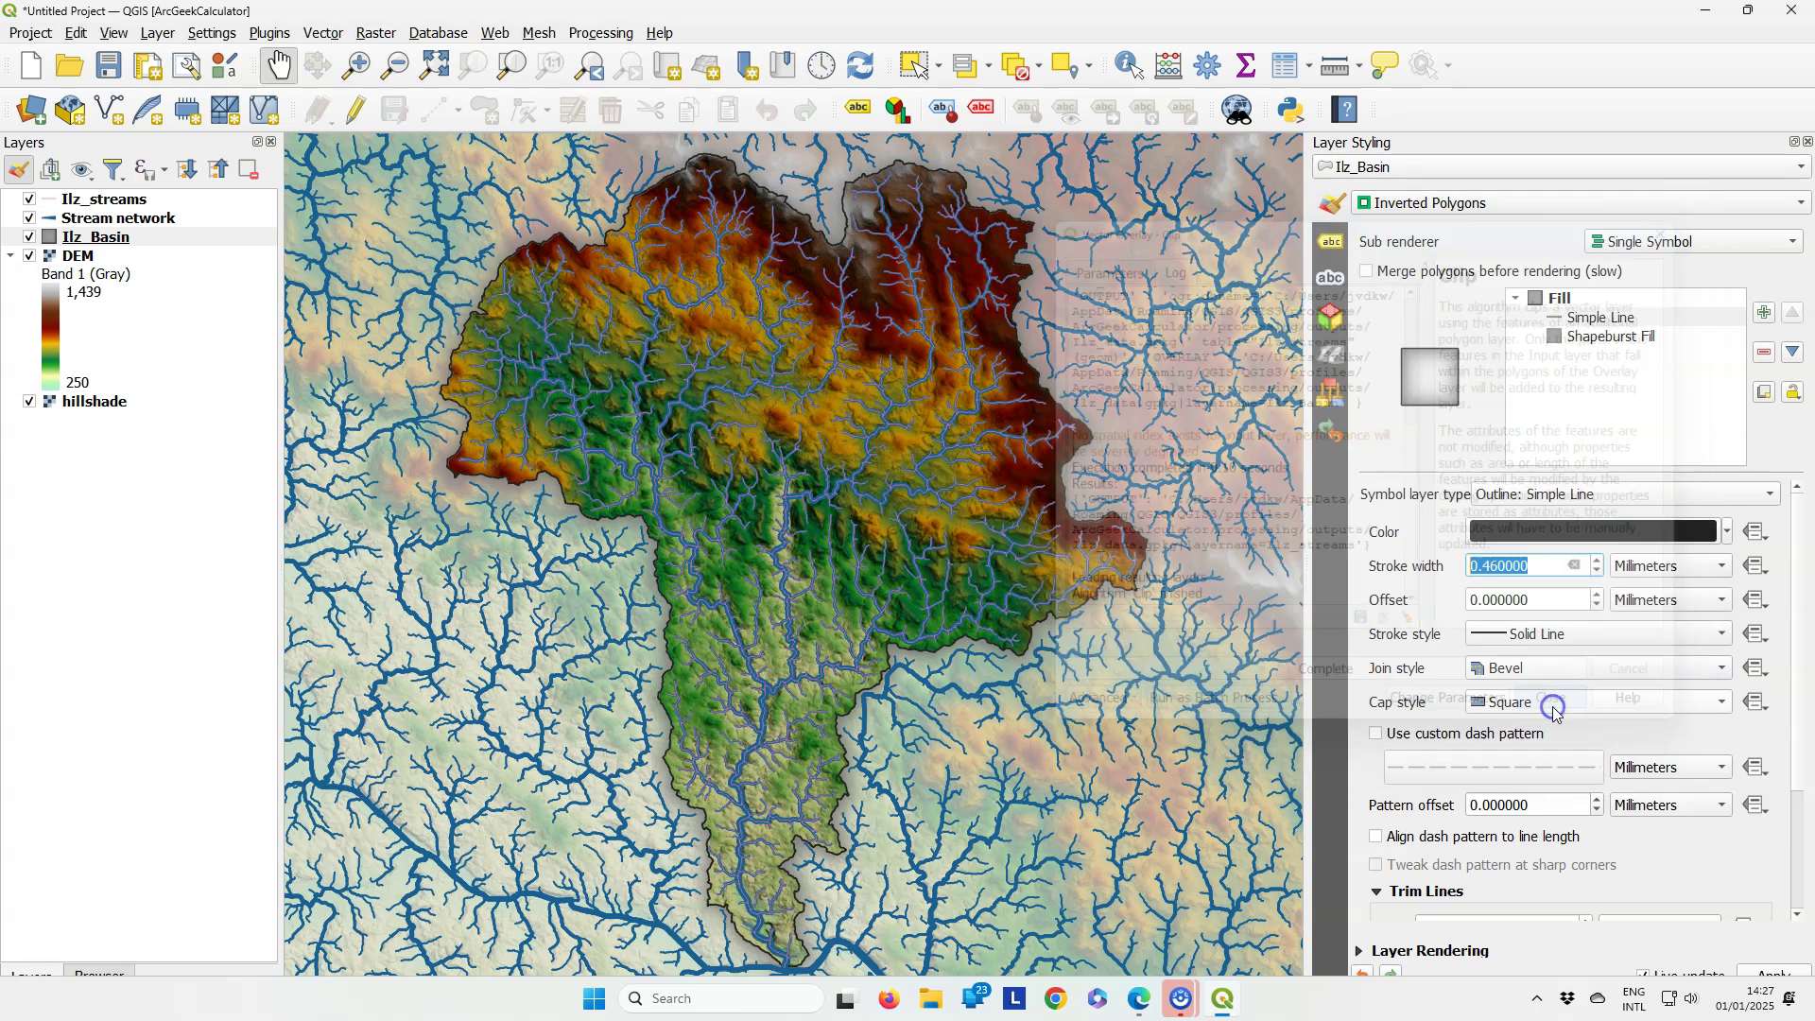
{"action": "right_click", "coordinate": [86, 223]}
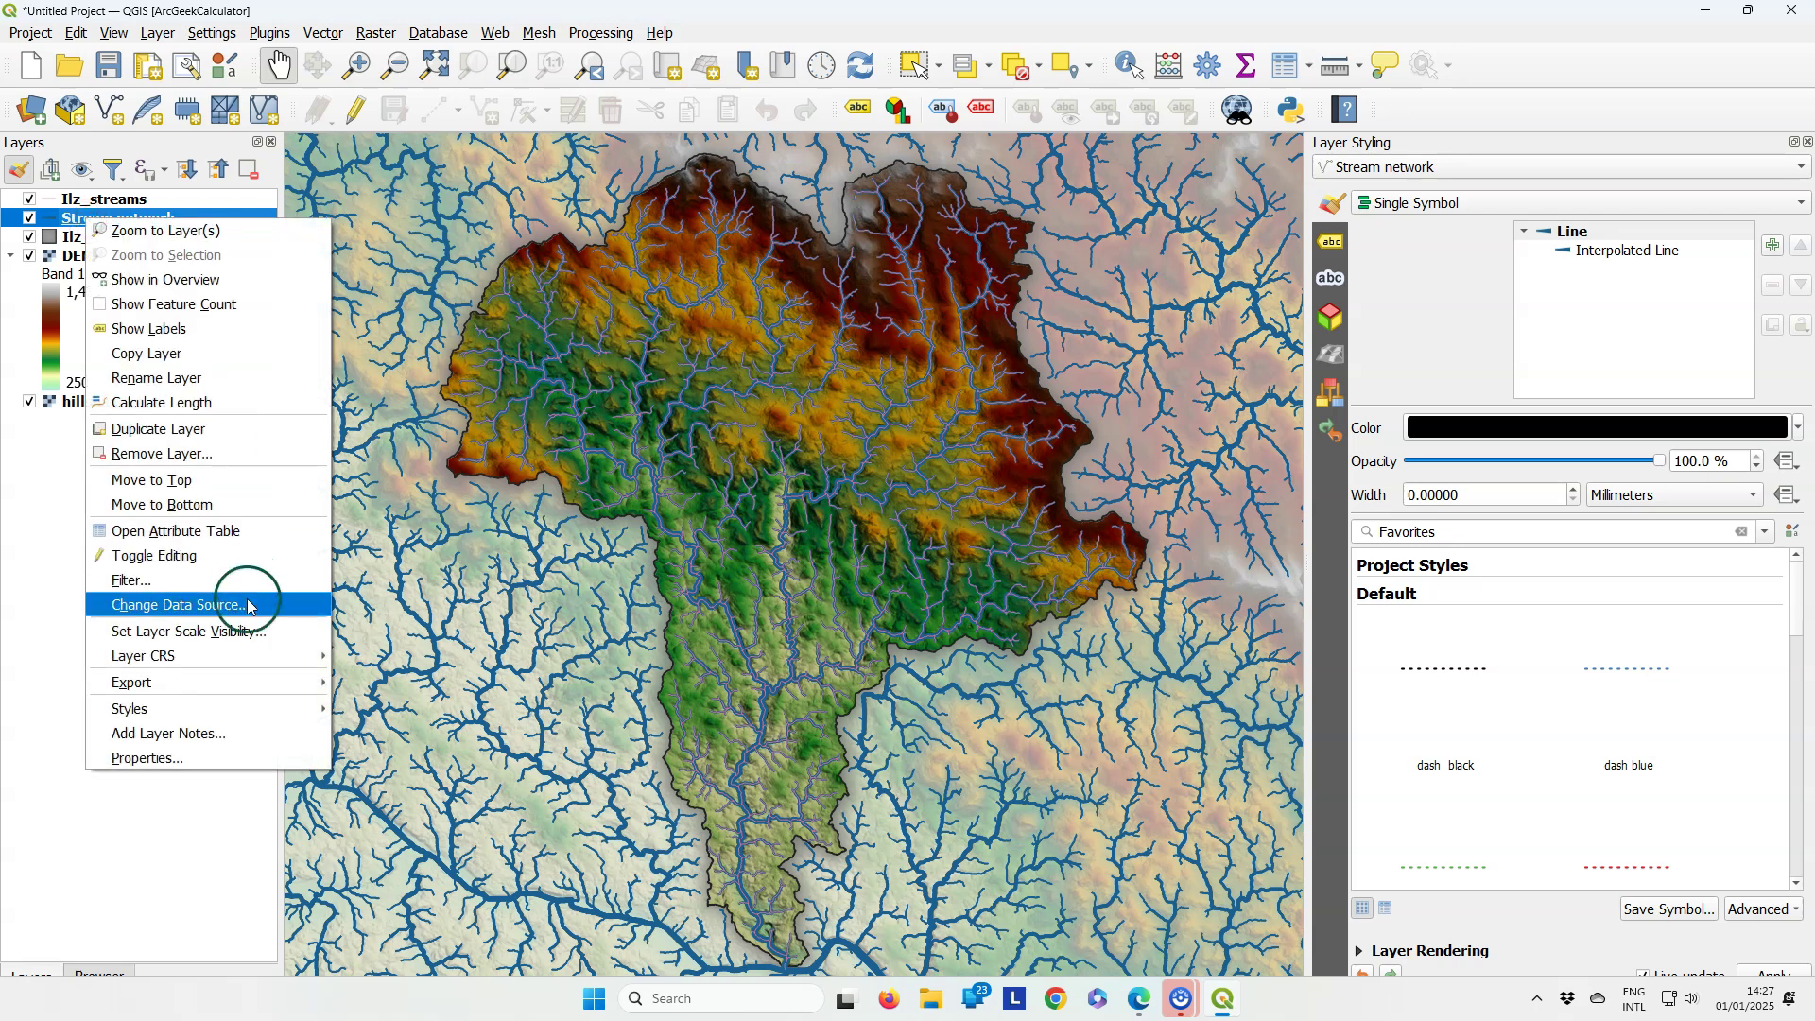
{"action": "mouse_move", "coordinate": [243, 693]}
{"action": "mouse_move", "coordinate": [555, 509]}
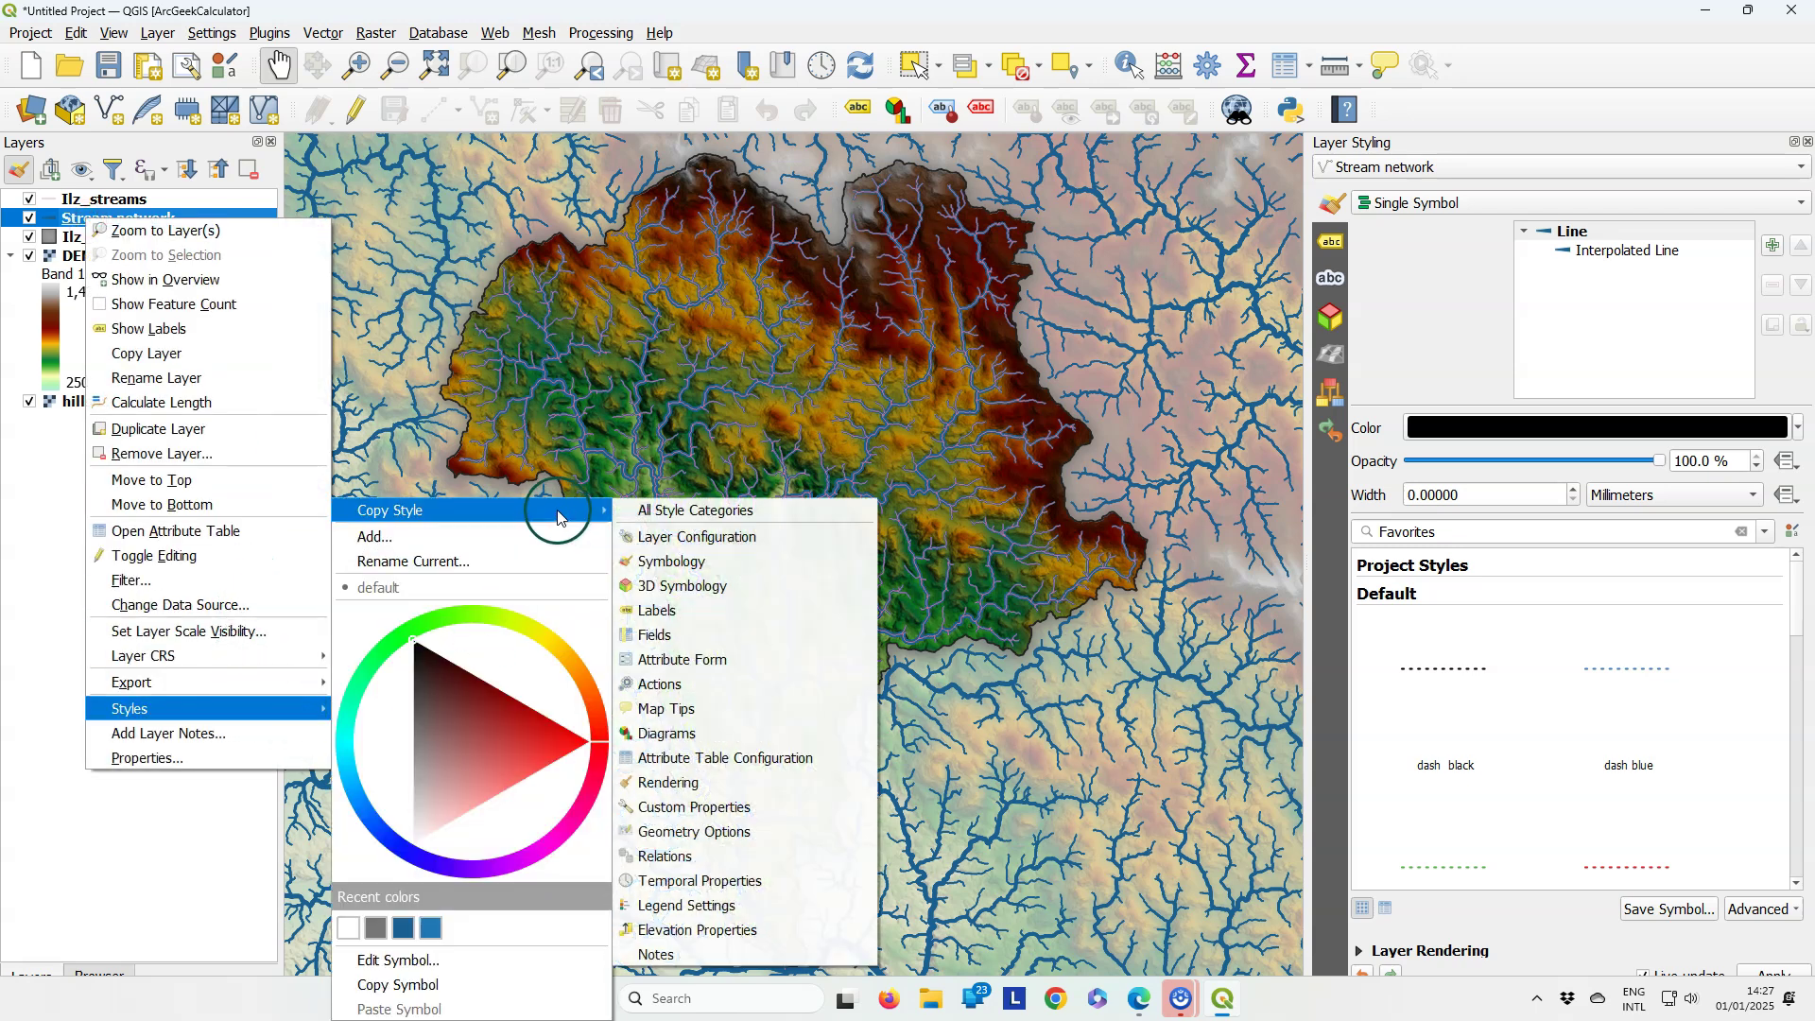
{"action": "left_click", "coordinate": [695, 515]}
Paste the copied style onto Ilz_streams and hide the original Stream network layer.
{"action": "right_click", "coordinate": [101, 200]}
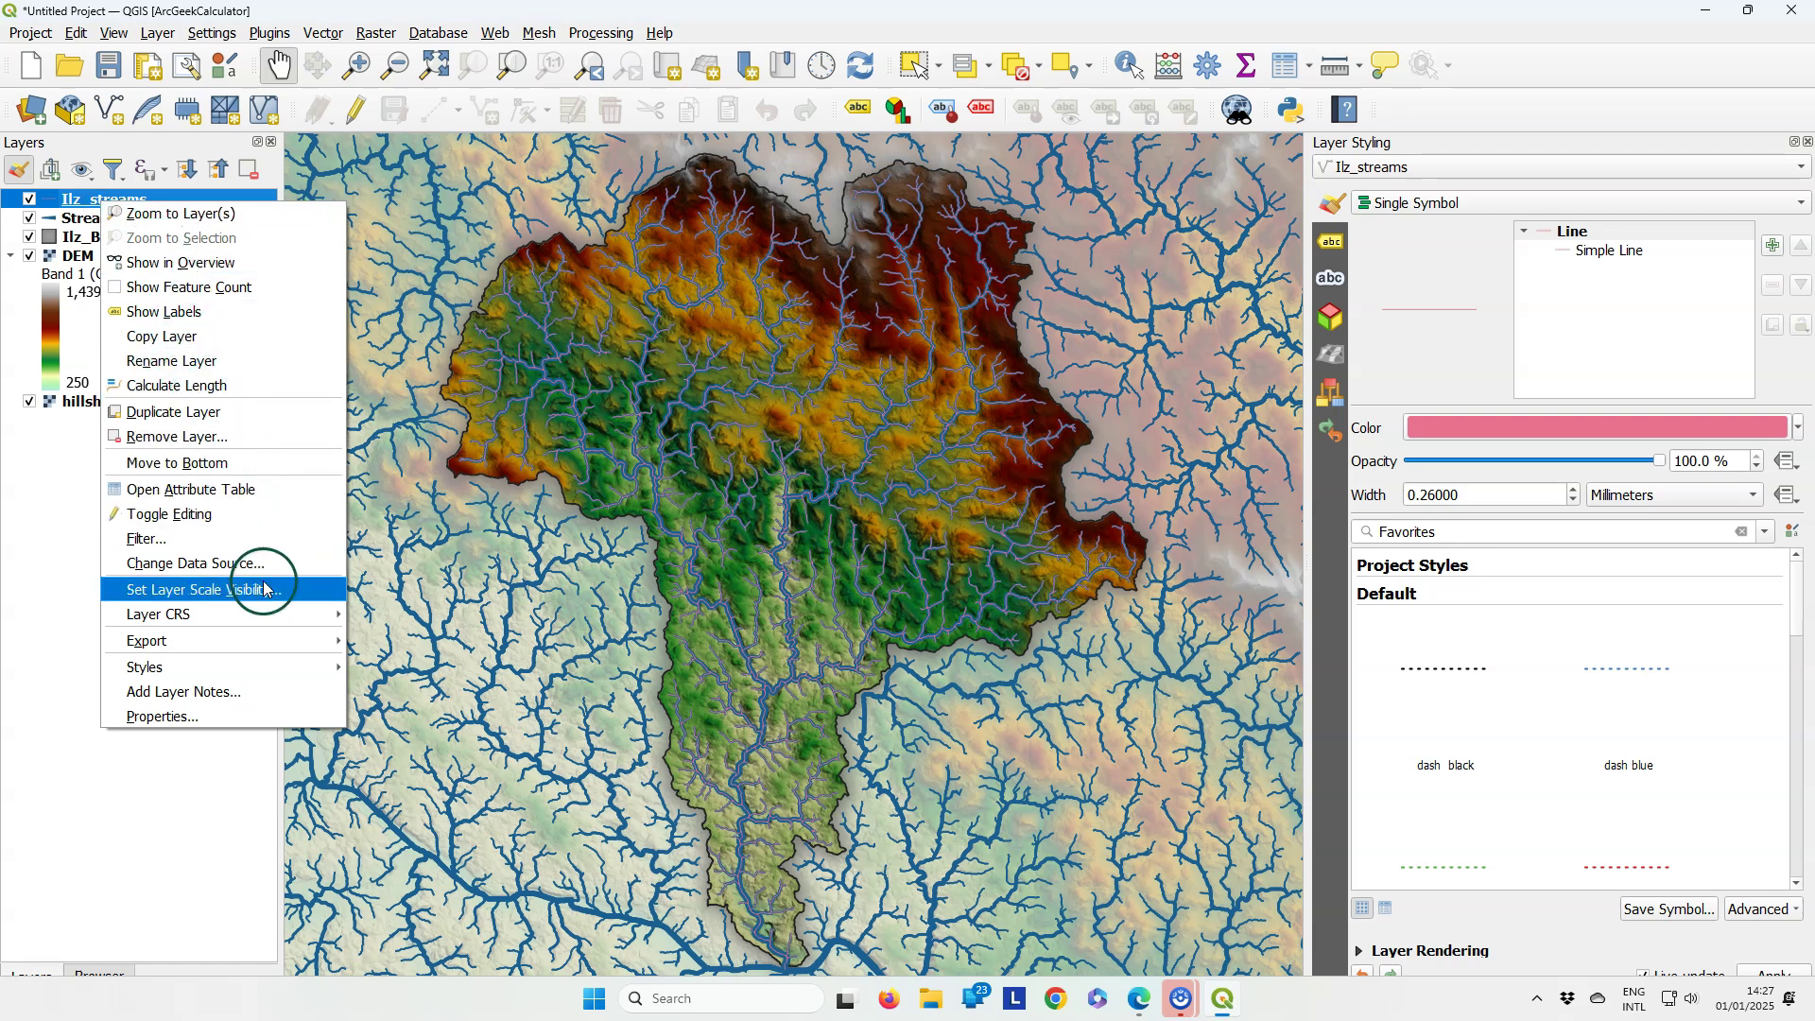
{"action": "mouse_move", "coordinate": [253, 666]}
{"action": "mouse_move", "coordinate": [526, 508]}
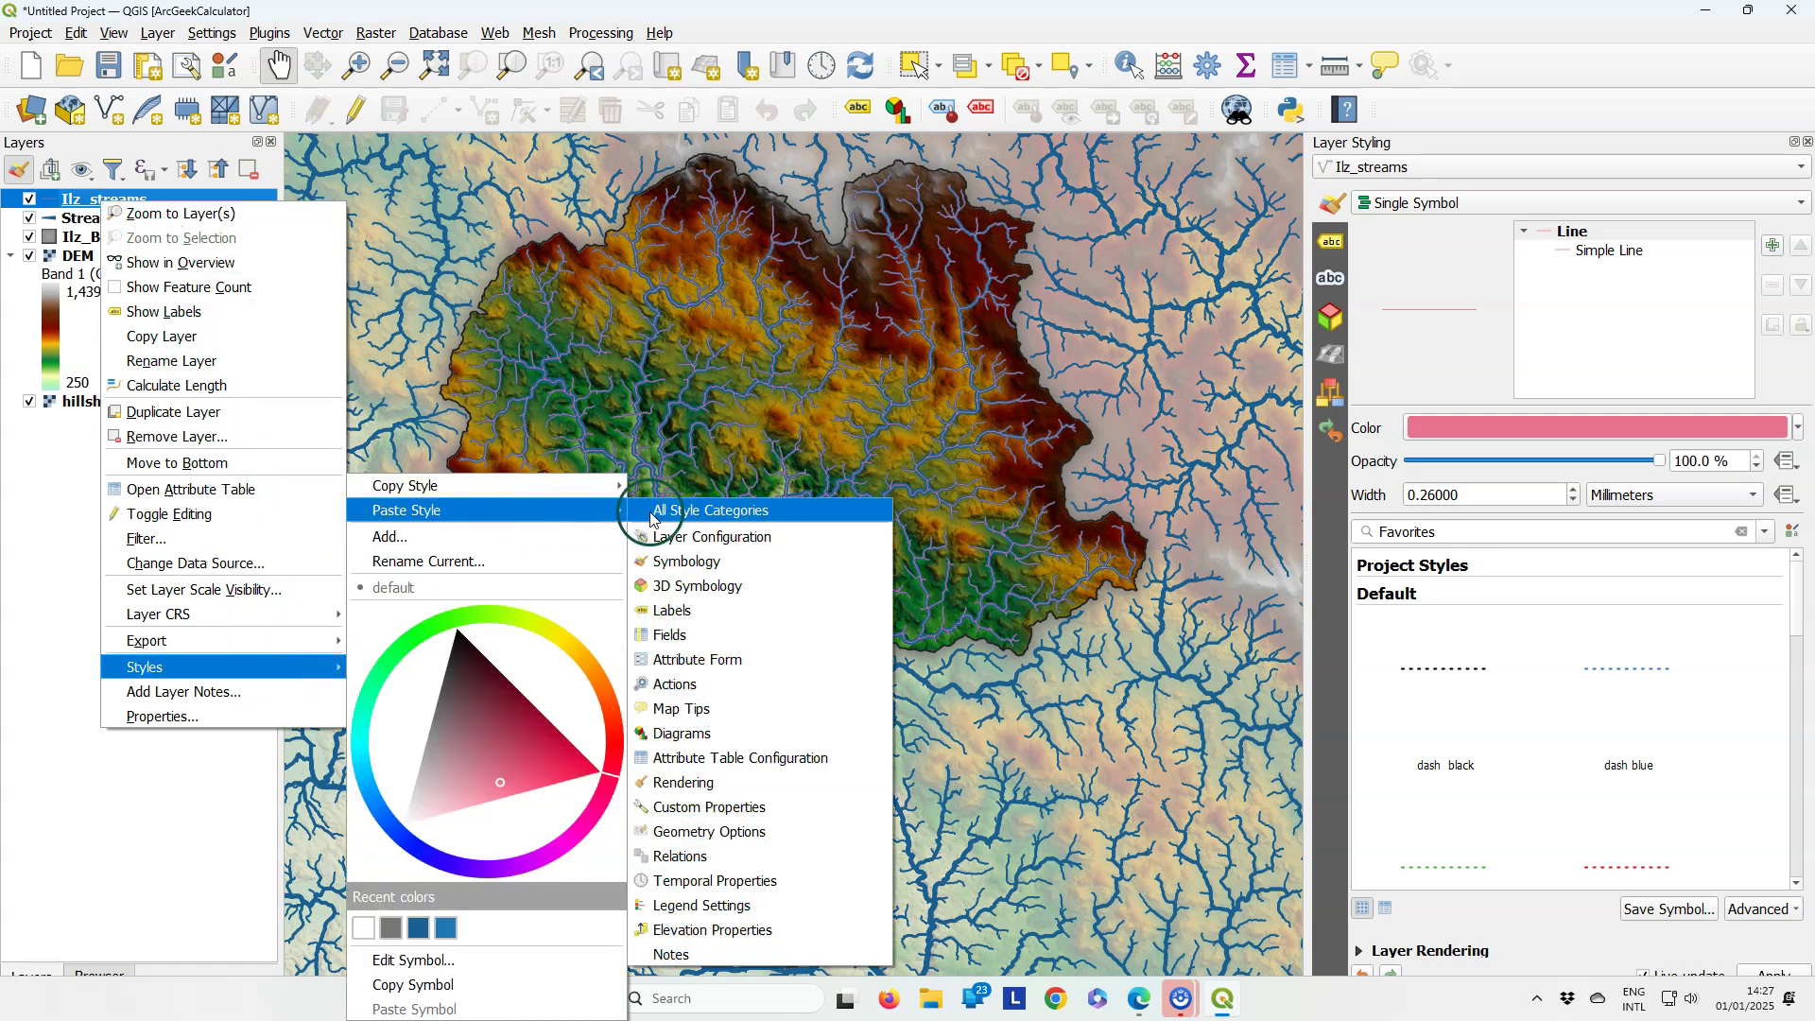
{"action": "left_click", "coordinate": [696, 510]}
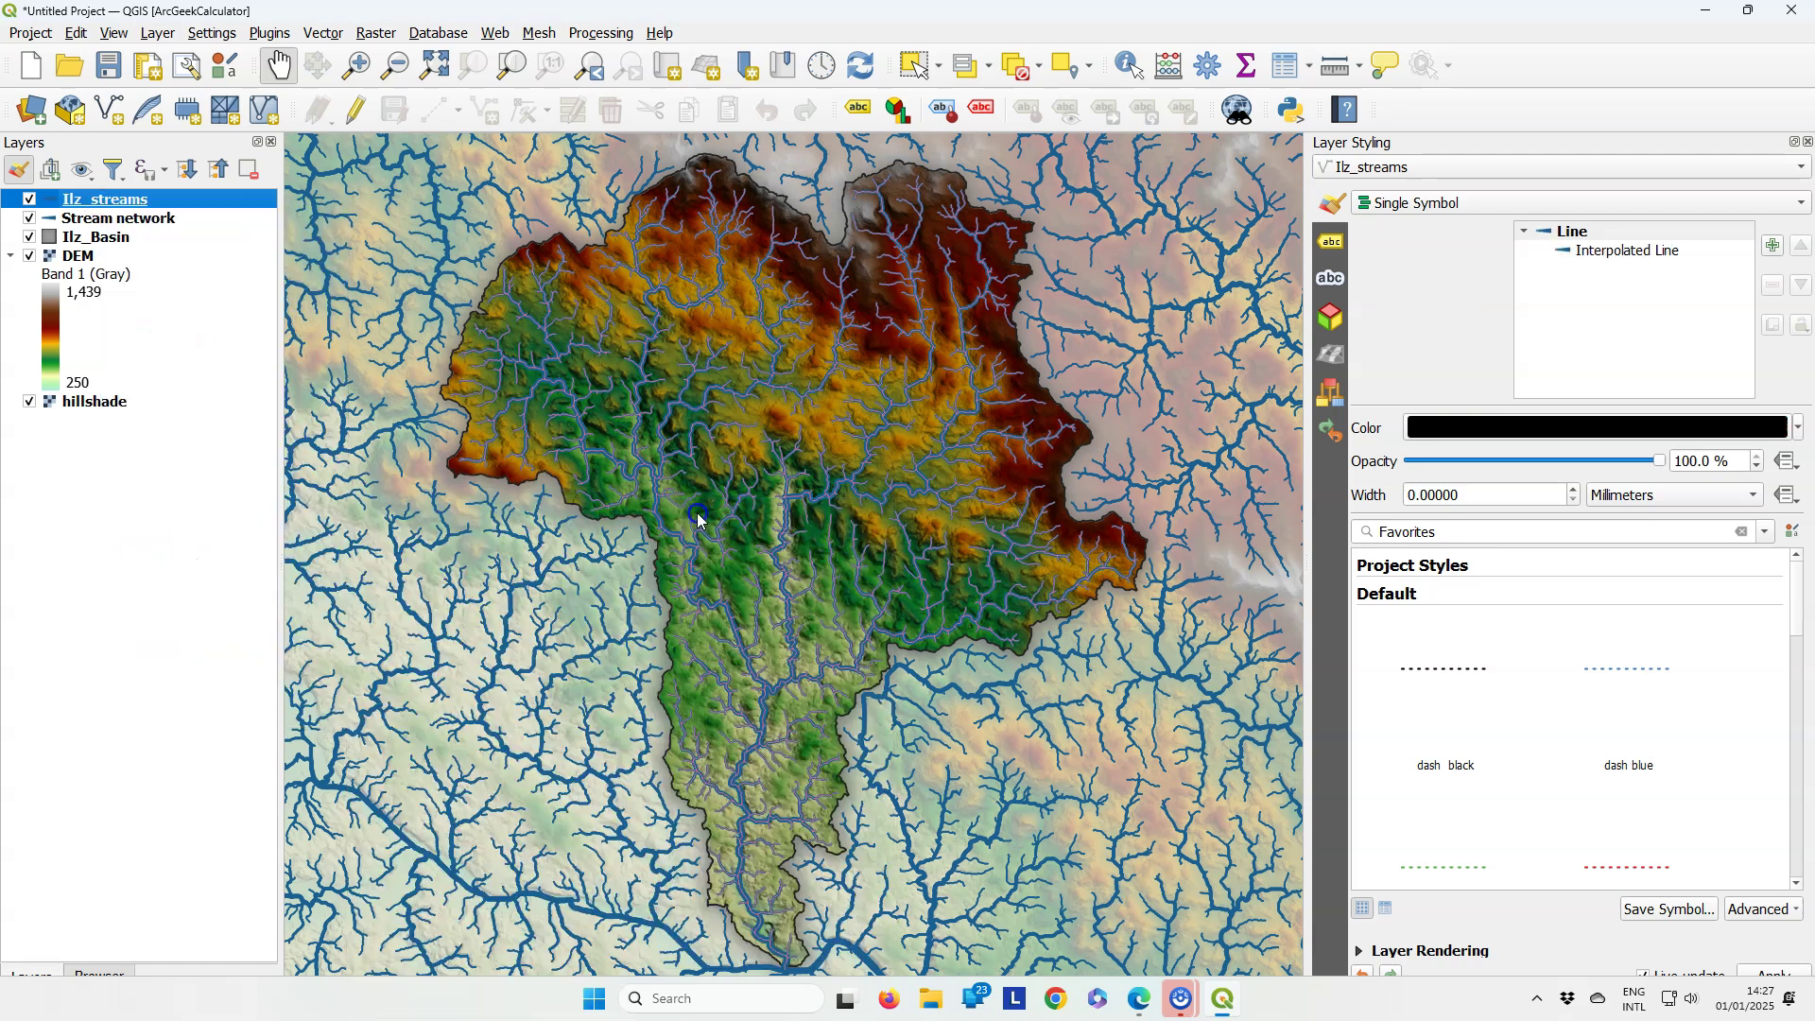
{"action": "left_click", "coordinate": [28, 219]}
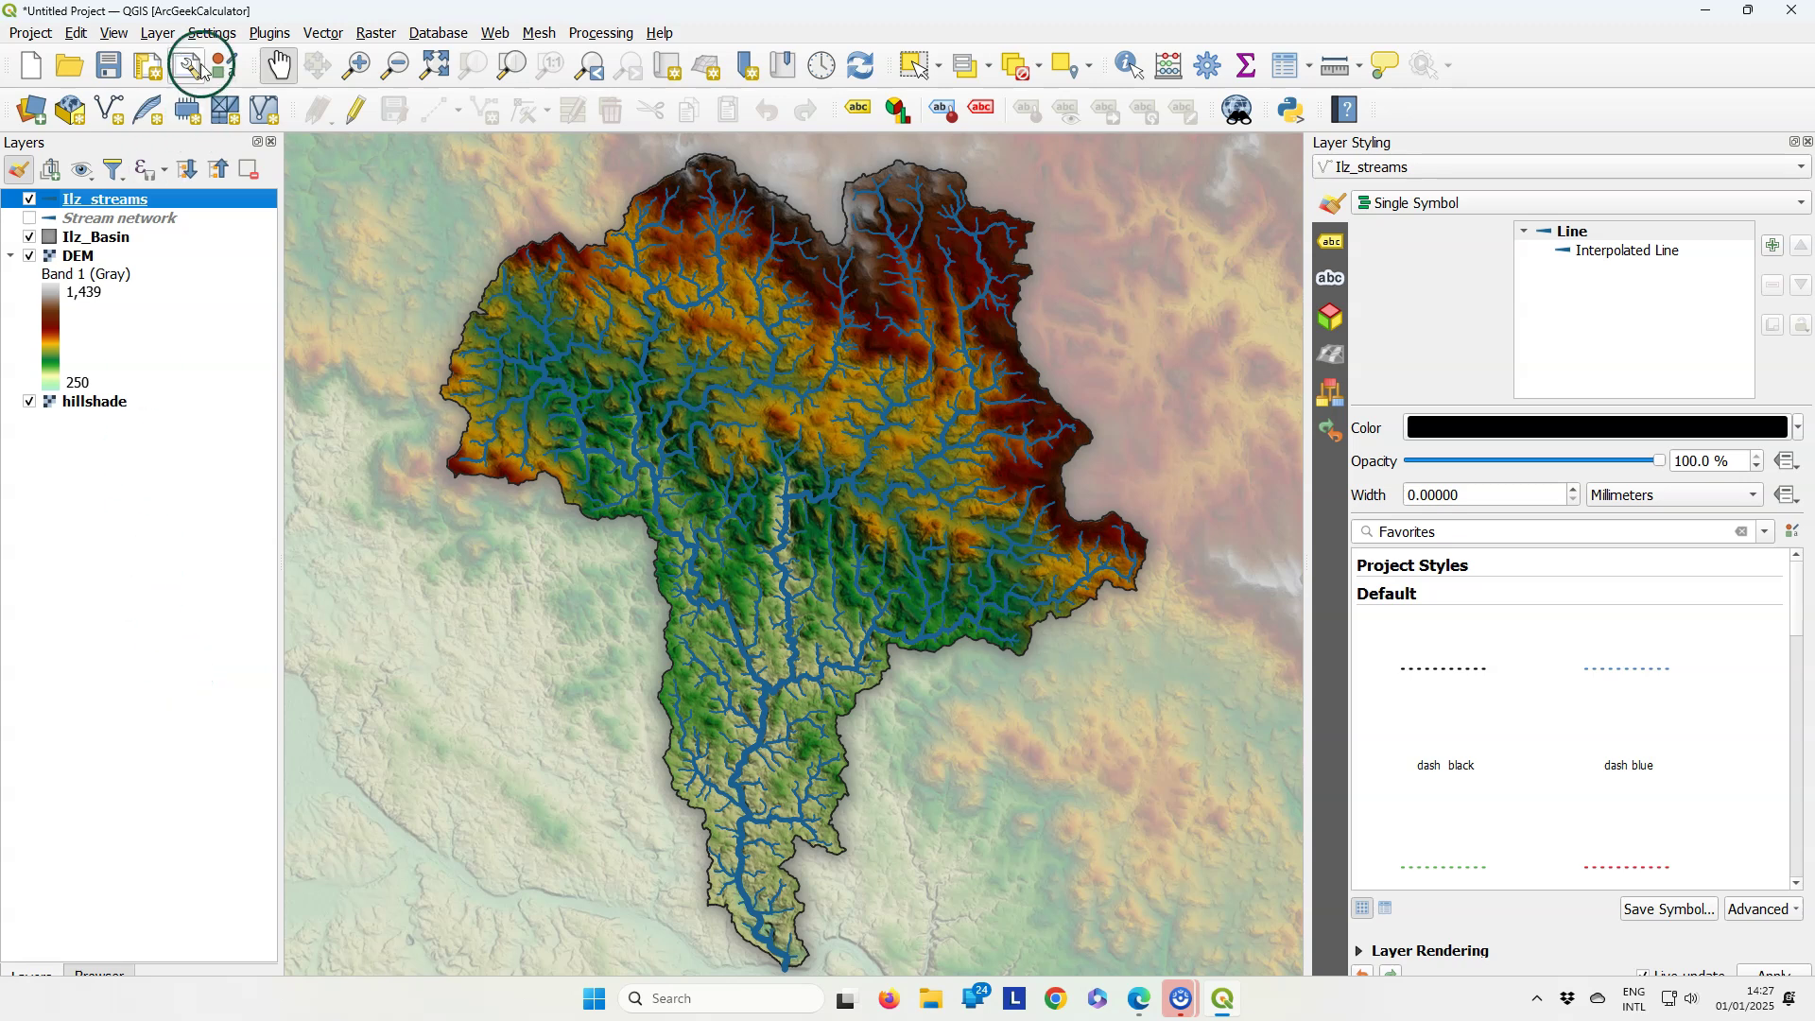
Run Watershed Morphometric Analysis with Strahler as the stream-order field and DEM as elevation model.
{"action": "left_click", "coordinate": [274, 38]}
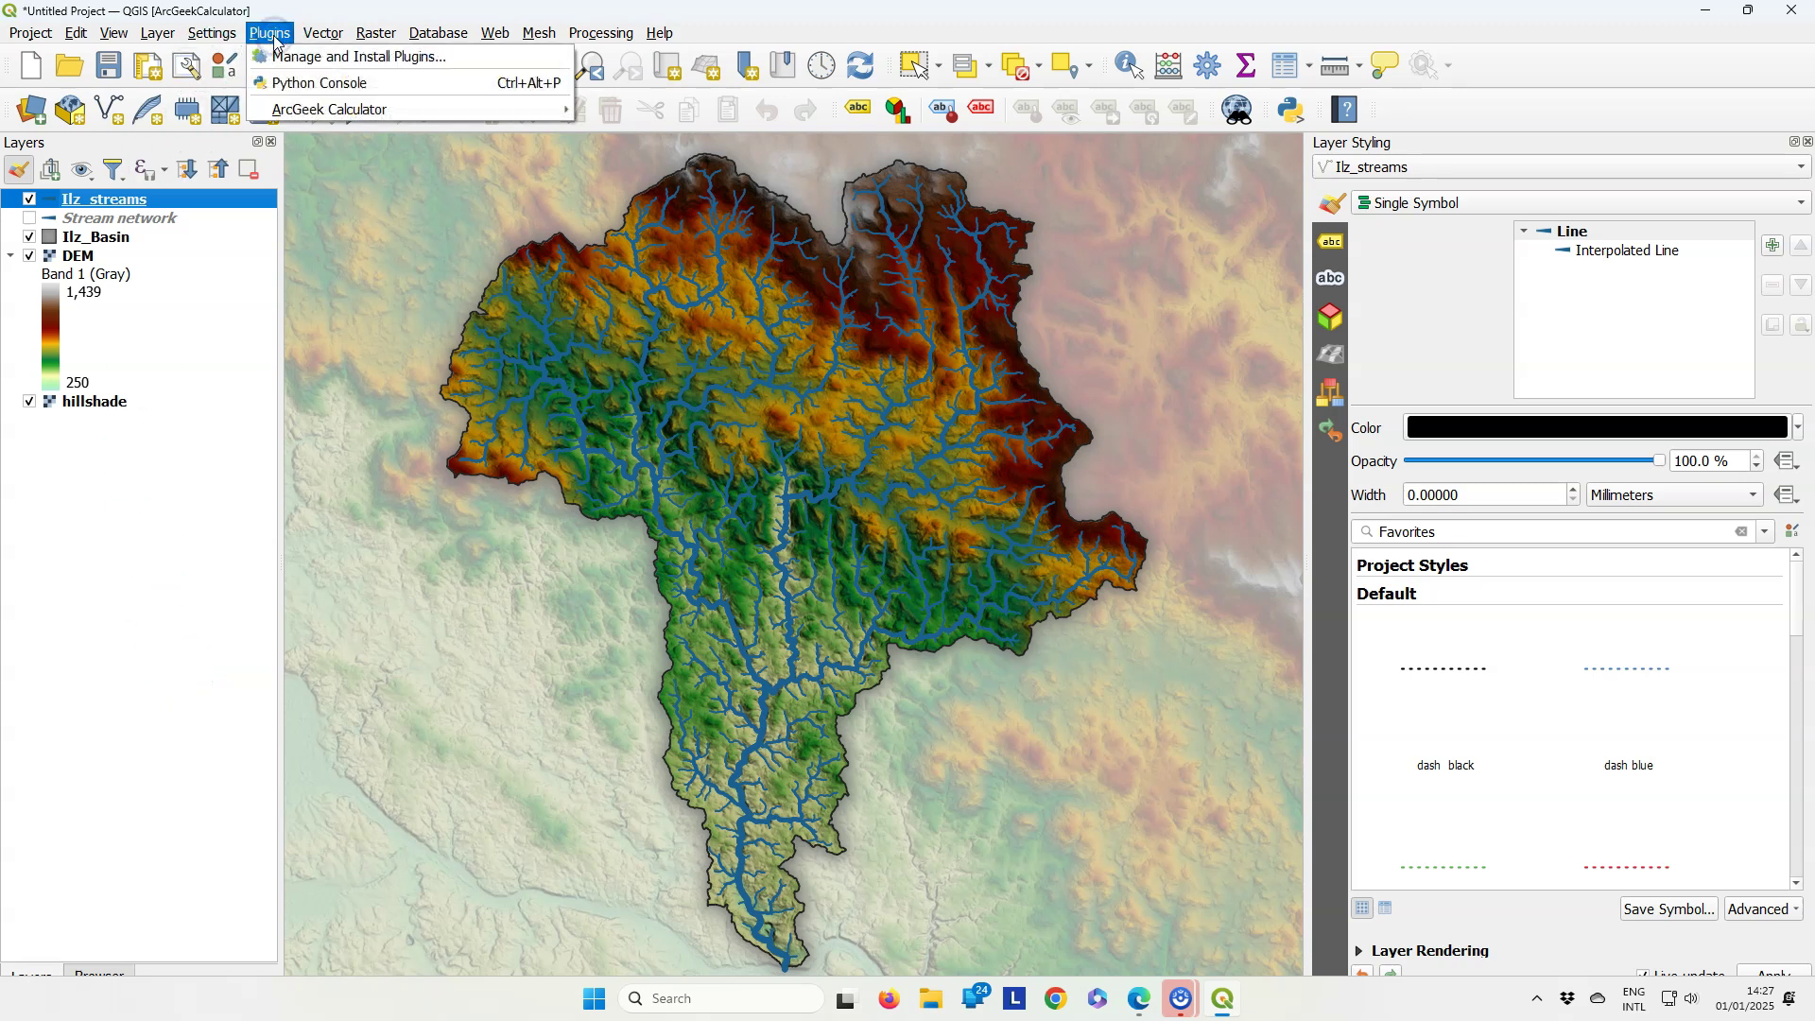
{"action": "mouse_move", "coordinate": [486, 112]}
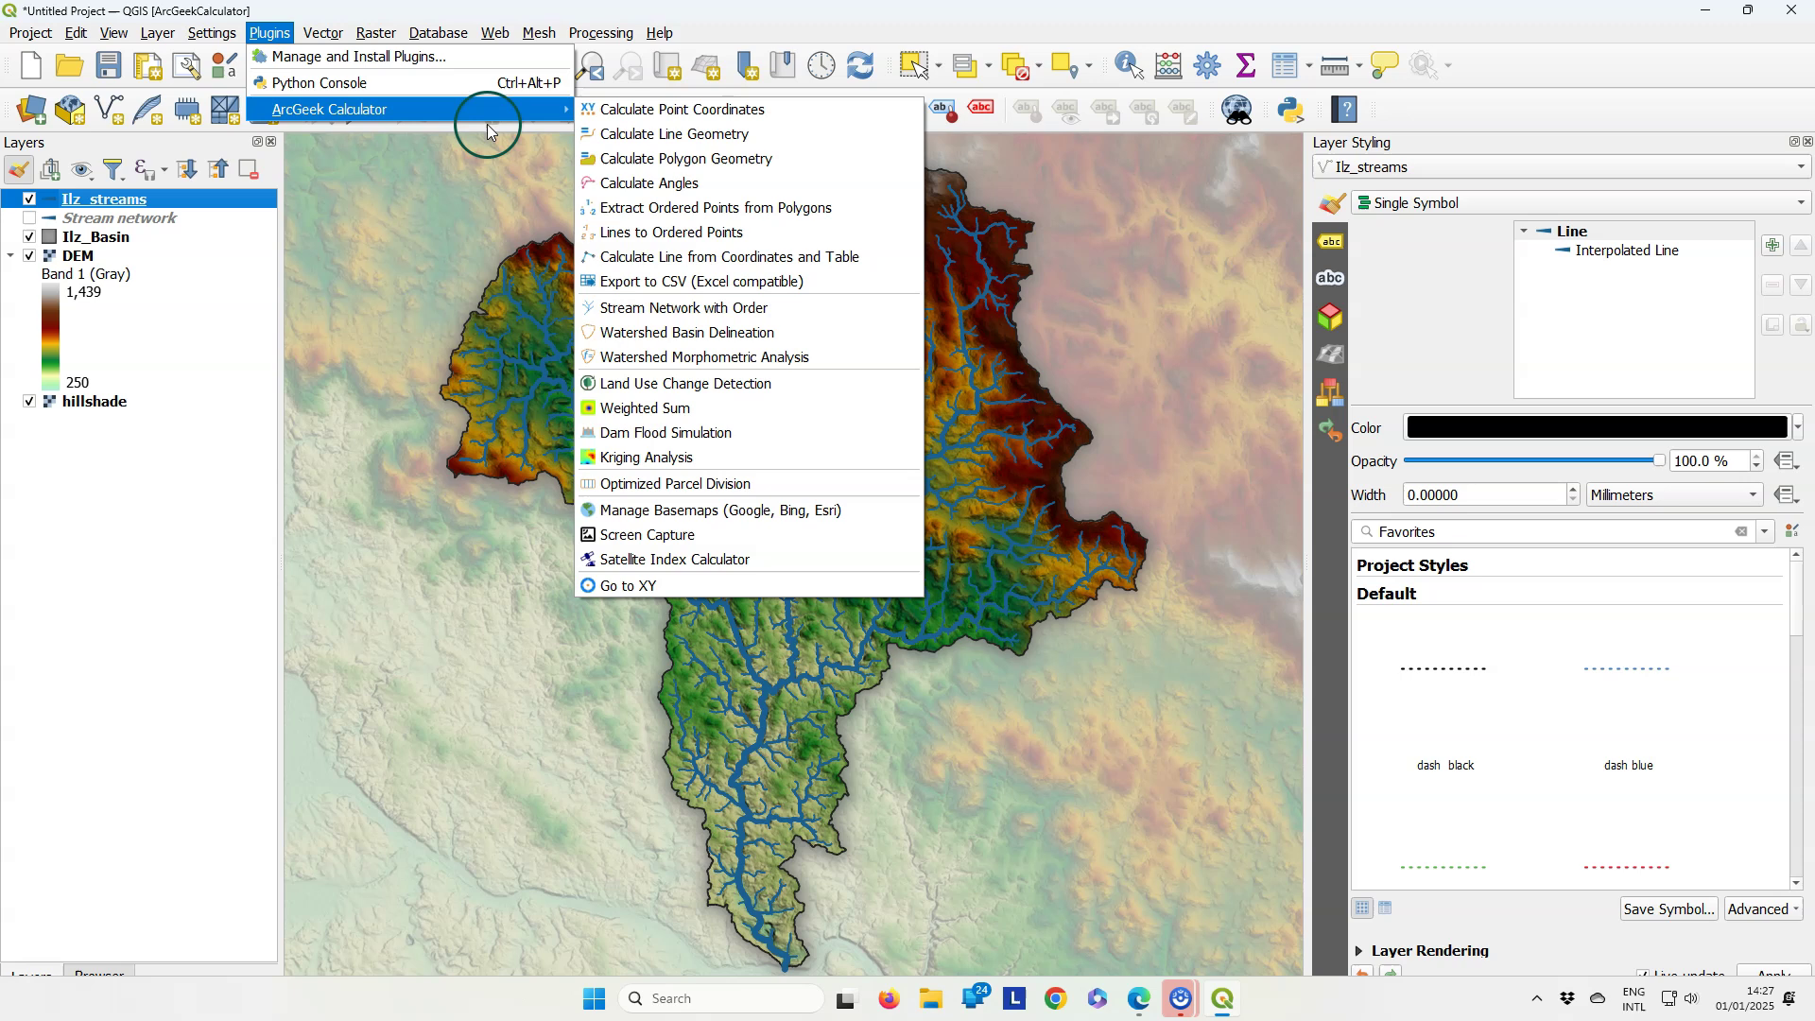
{"action": "left_click", "coordinate": [743, 364]}
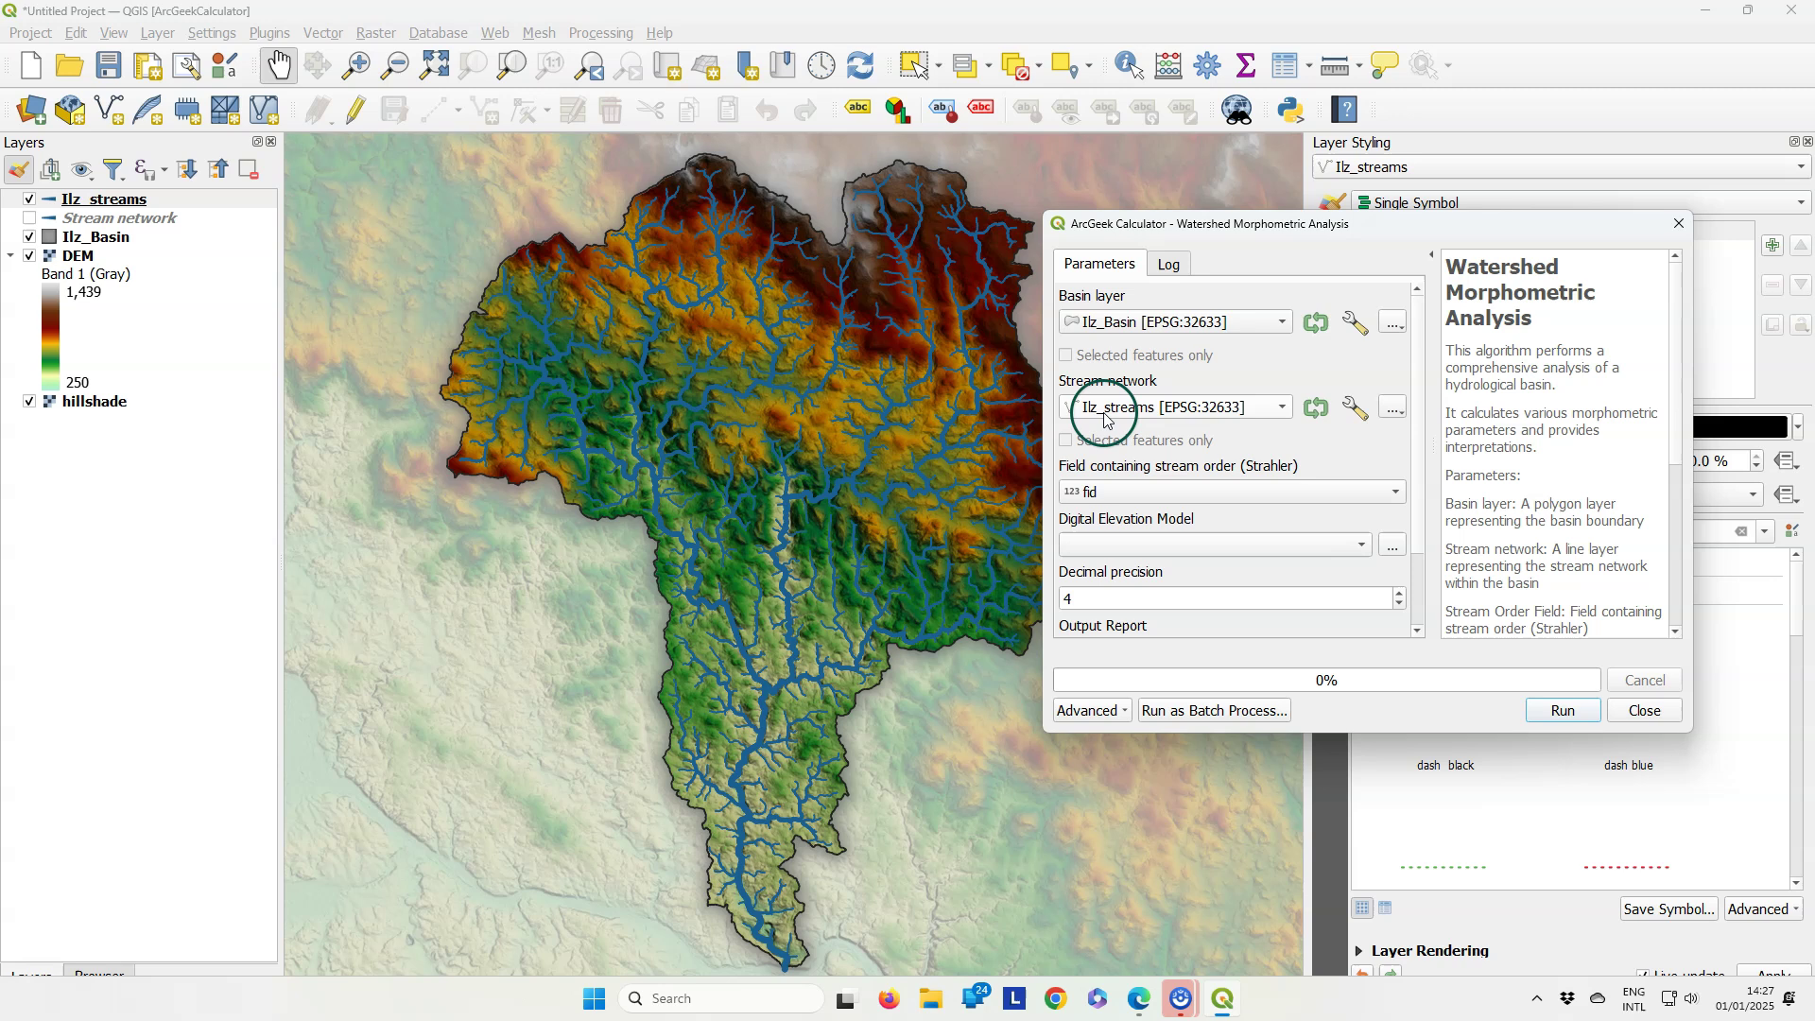
{"action": "left_click", "coordinate": [1155, 492]}
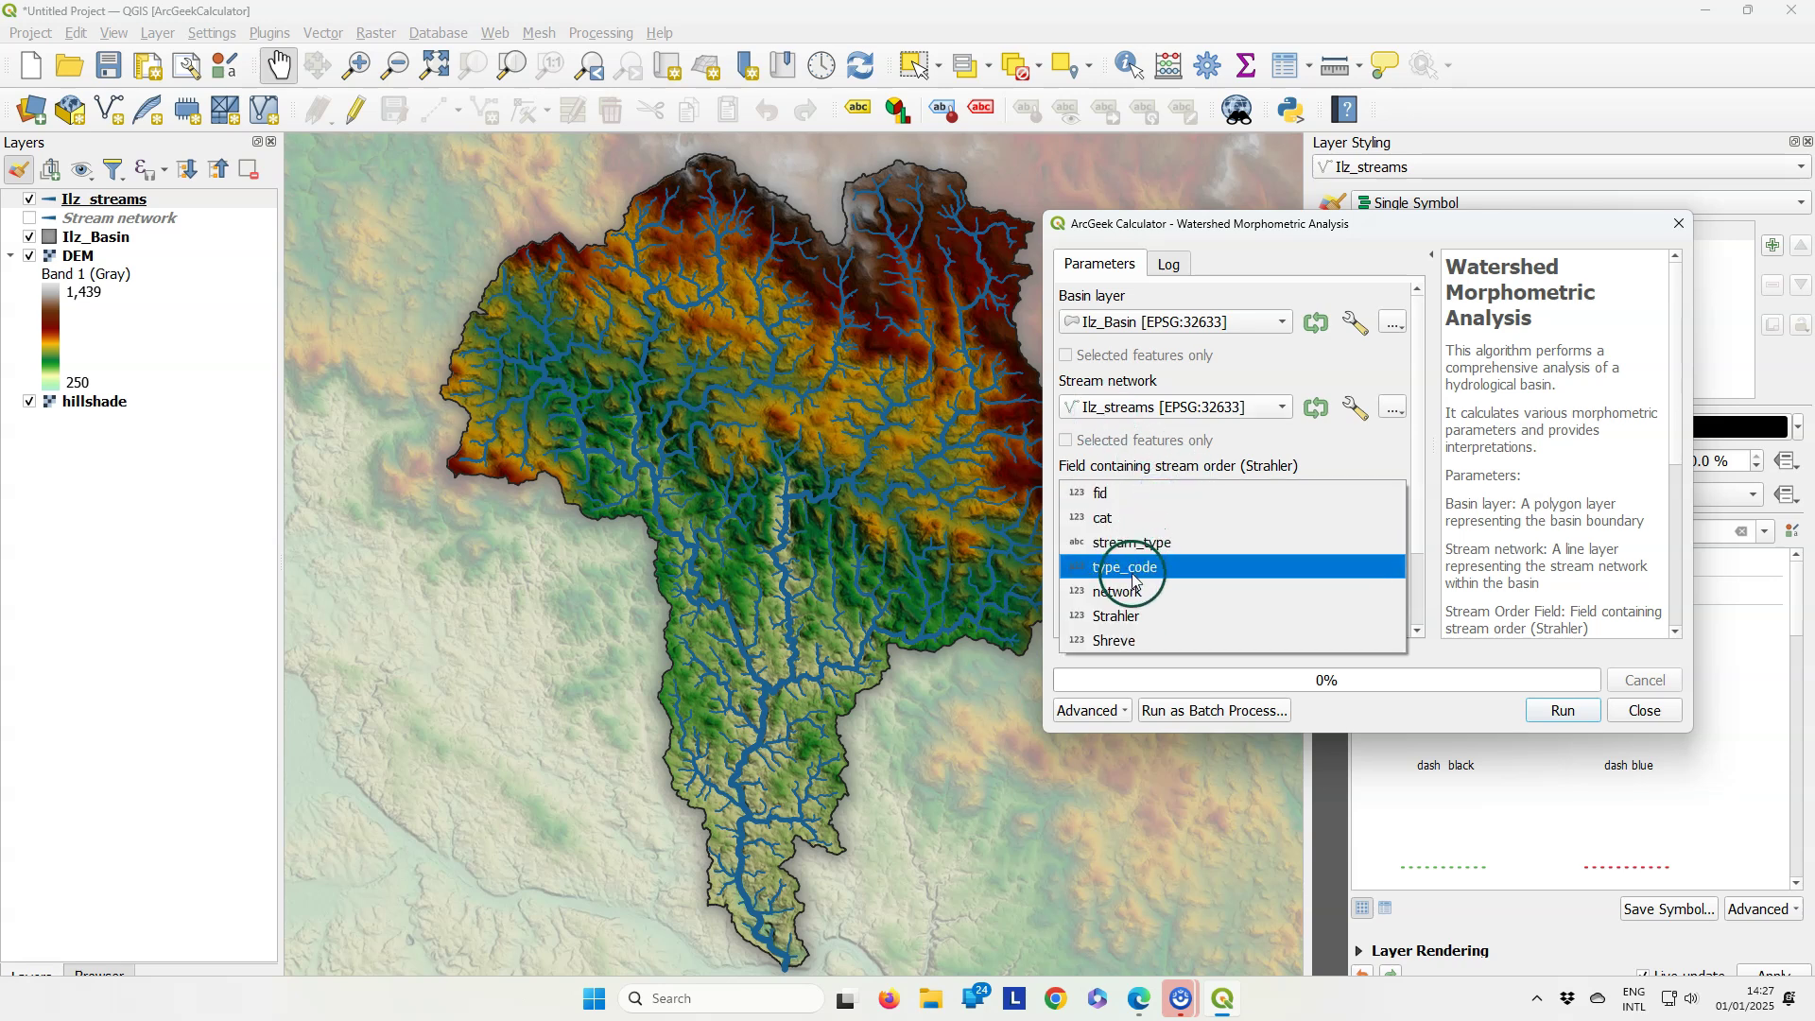
{"action": "left_click", "coordinate": [1130, 615]}
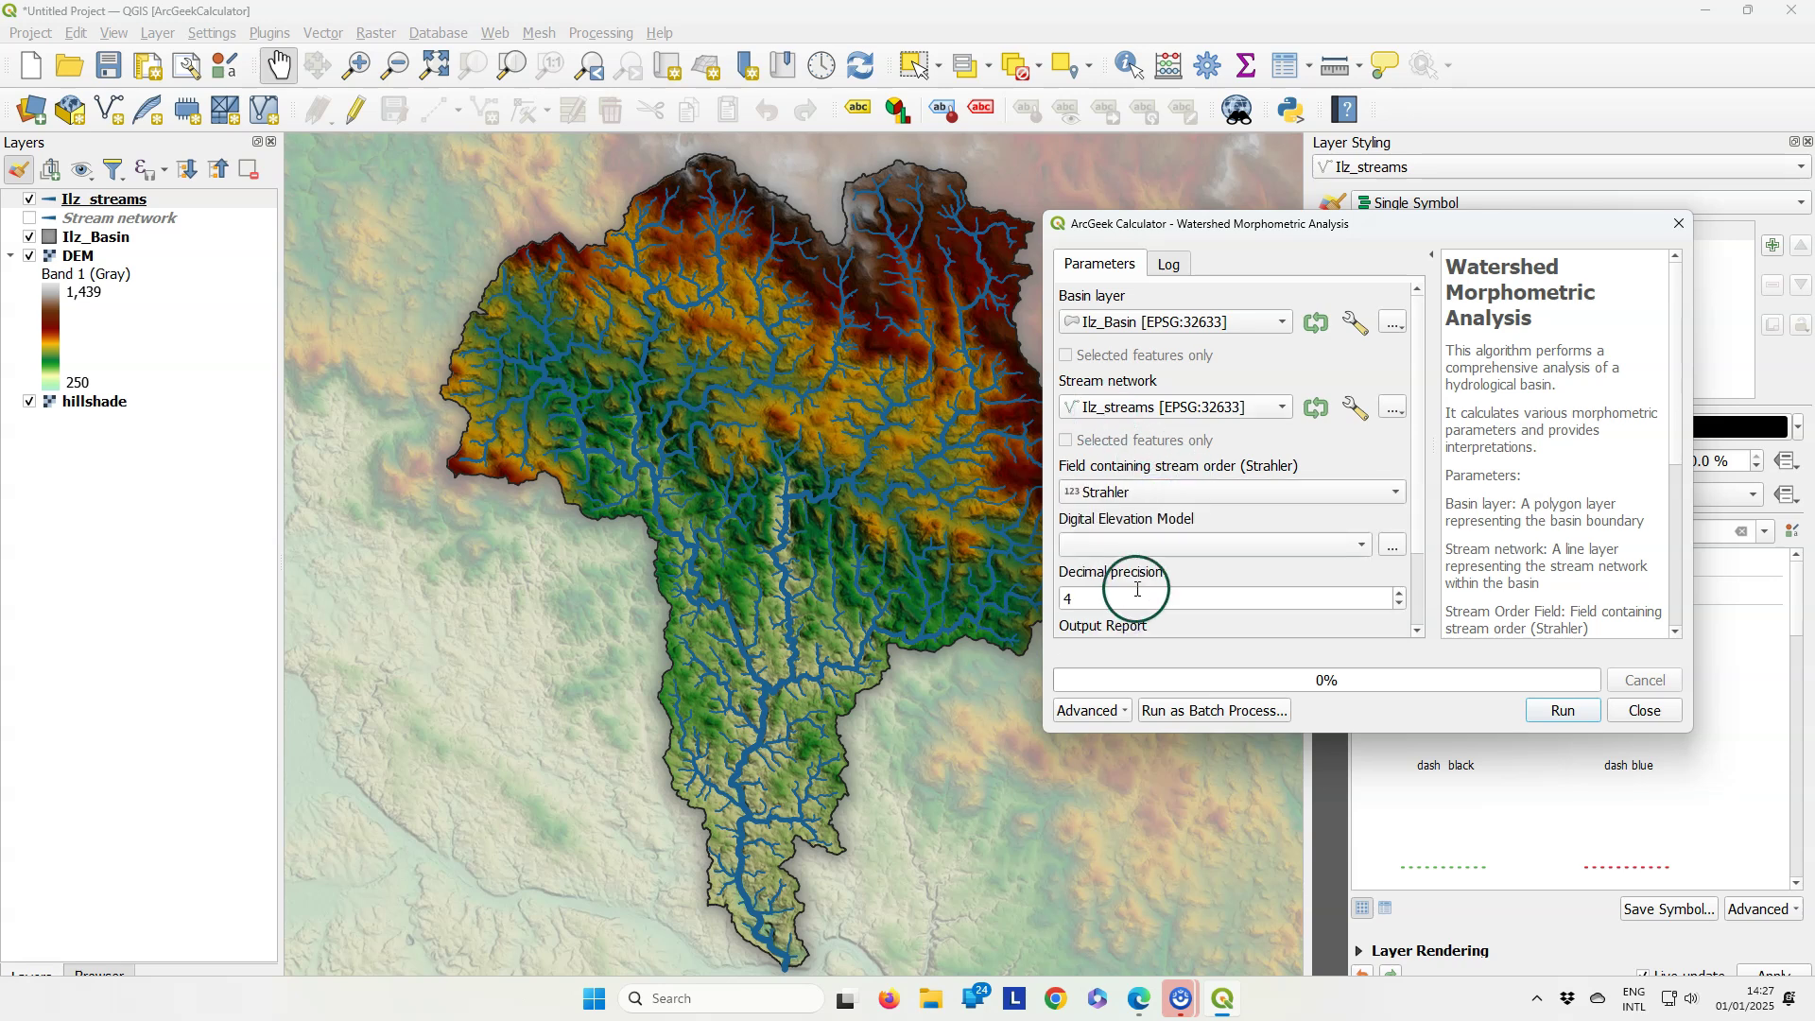
{"action": "left_click", "coordinate": [1163, 545]}
{"action": "left_click", "coordinate": [1133, 547]}
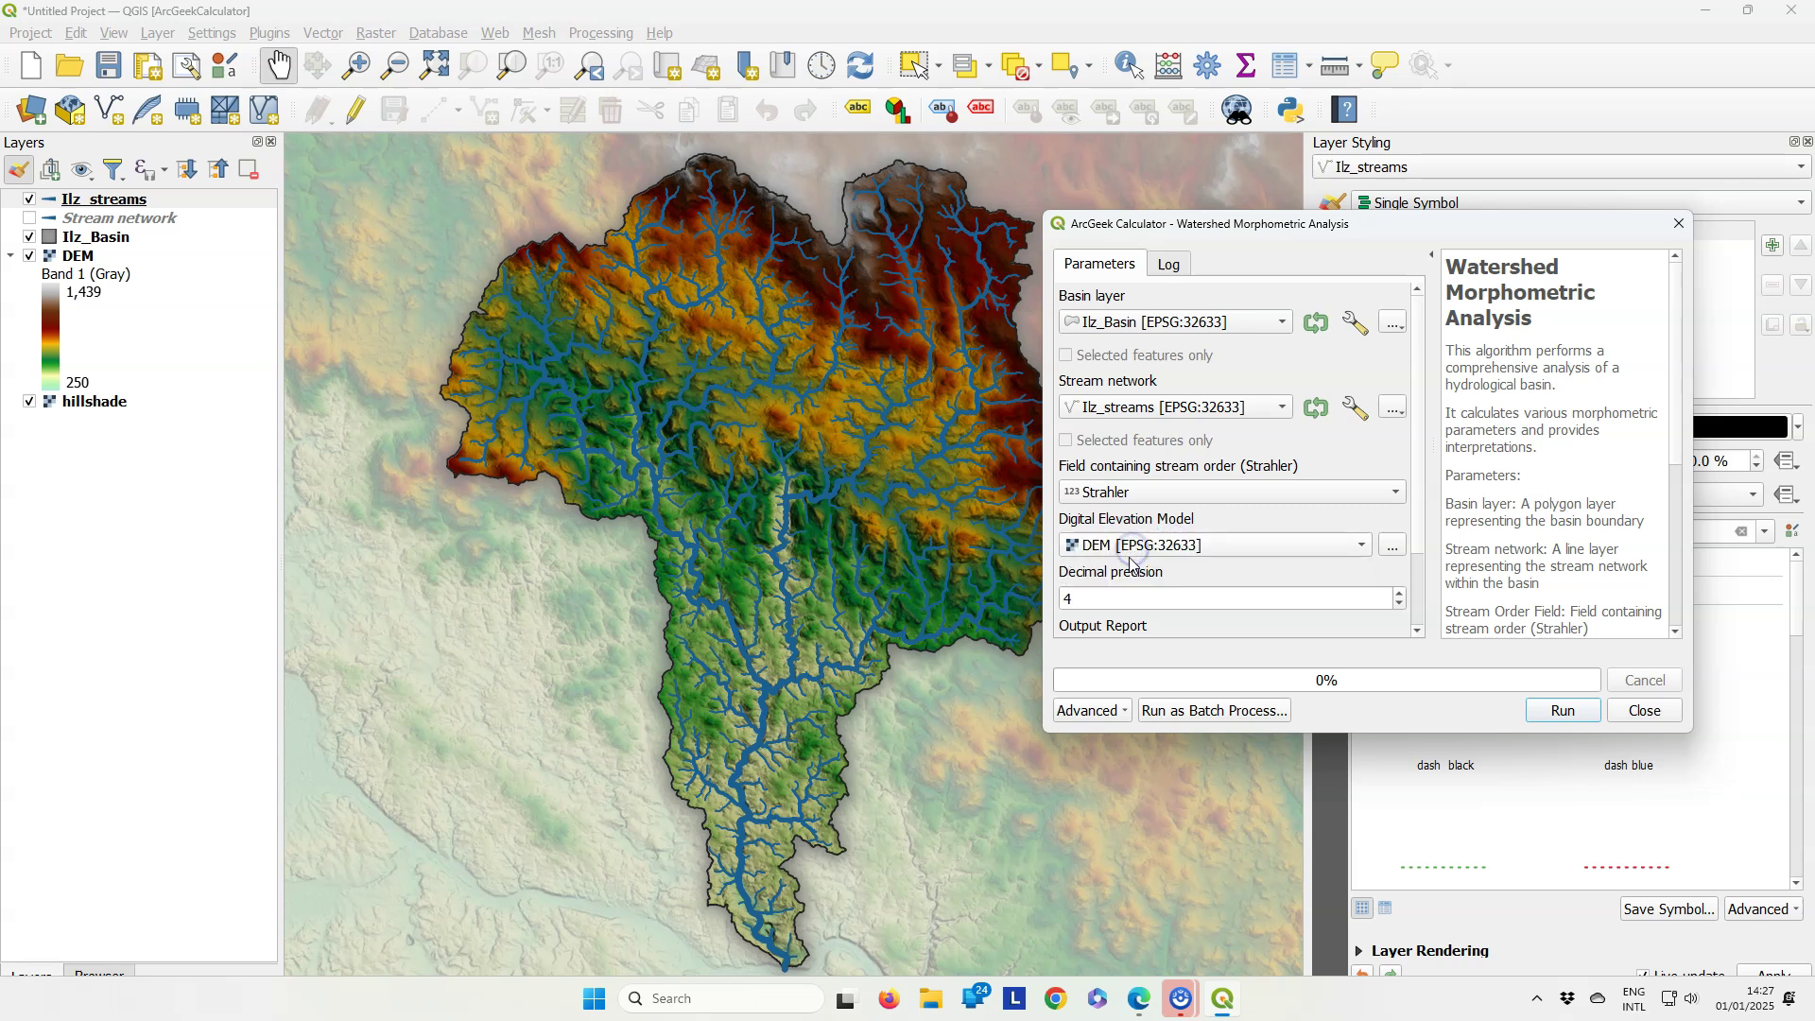
{"action": "scroll", "coordinate": [1416, 567], "scroll_direction": "down", "scroll_amount": 3}
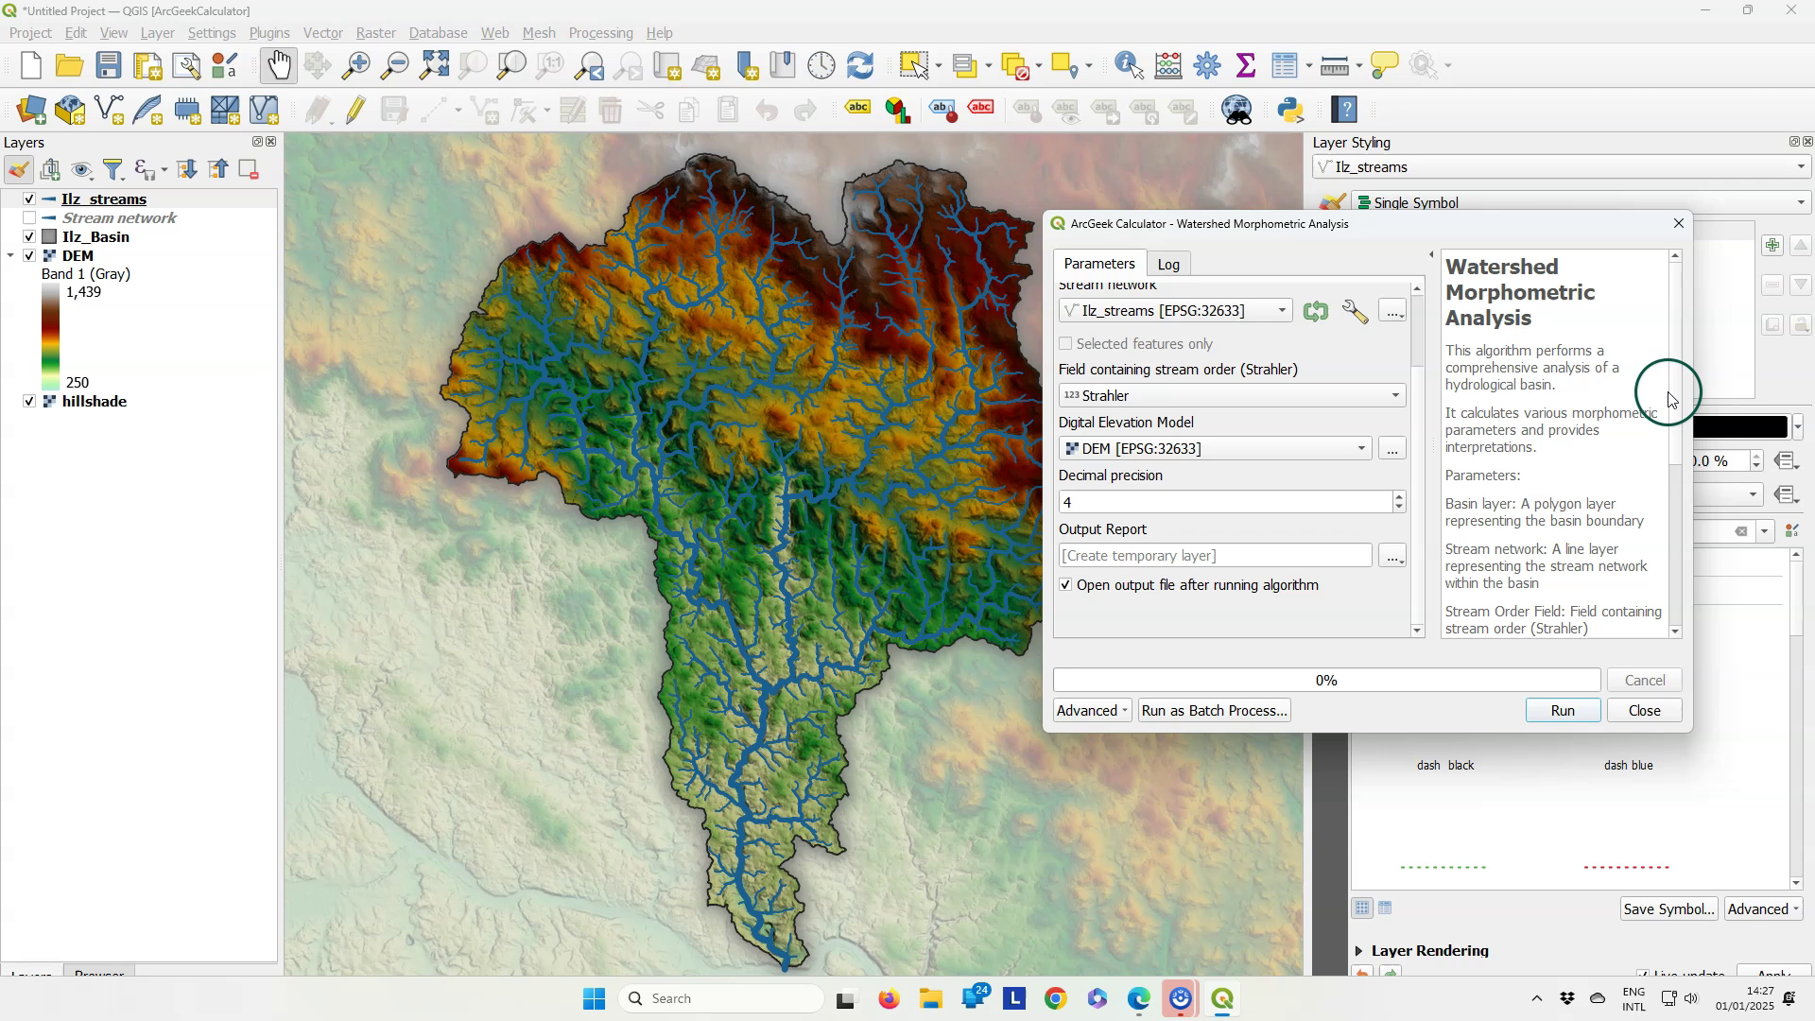
{"action": "left_click_drag", "start_coordinate": [1665, 393], "coordinate": [1676, 570]}
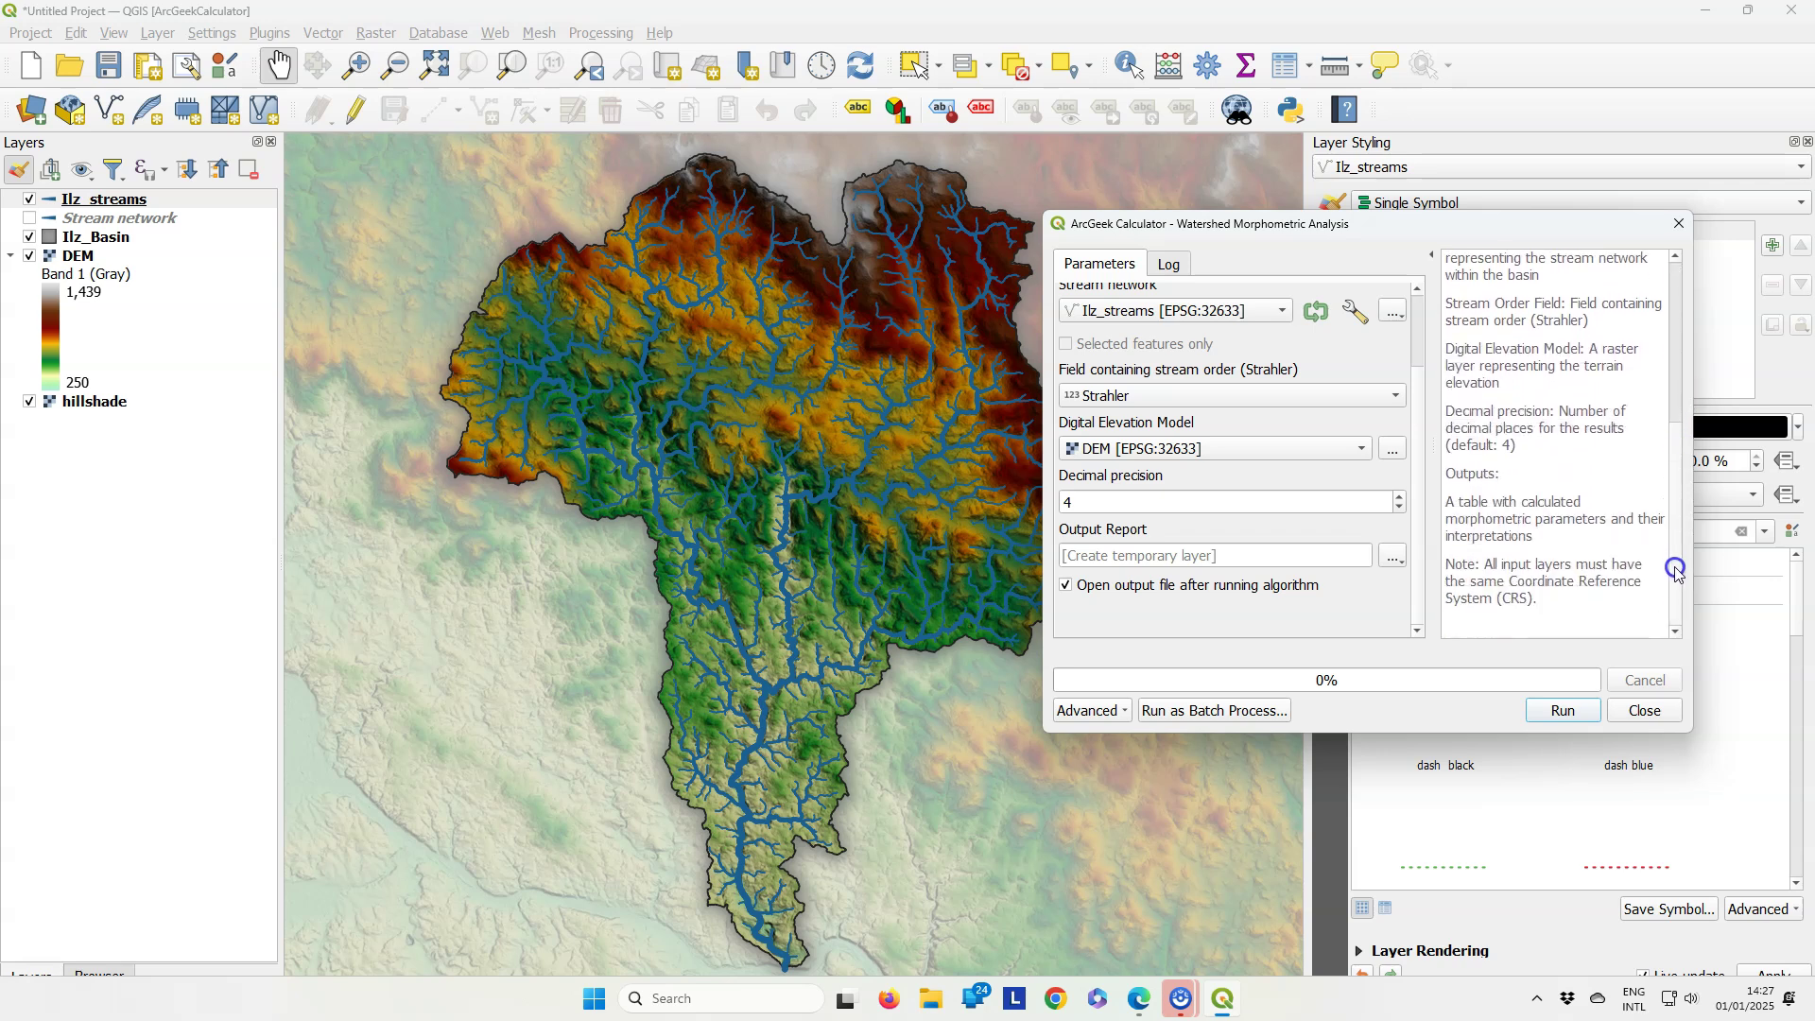
{"action": "left_click", "coordinate": [1562, 711]}
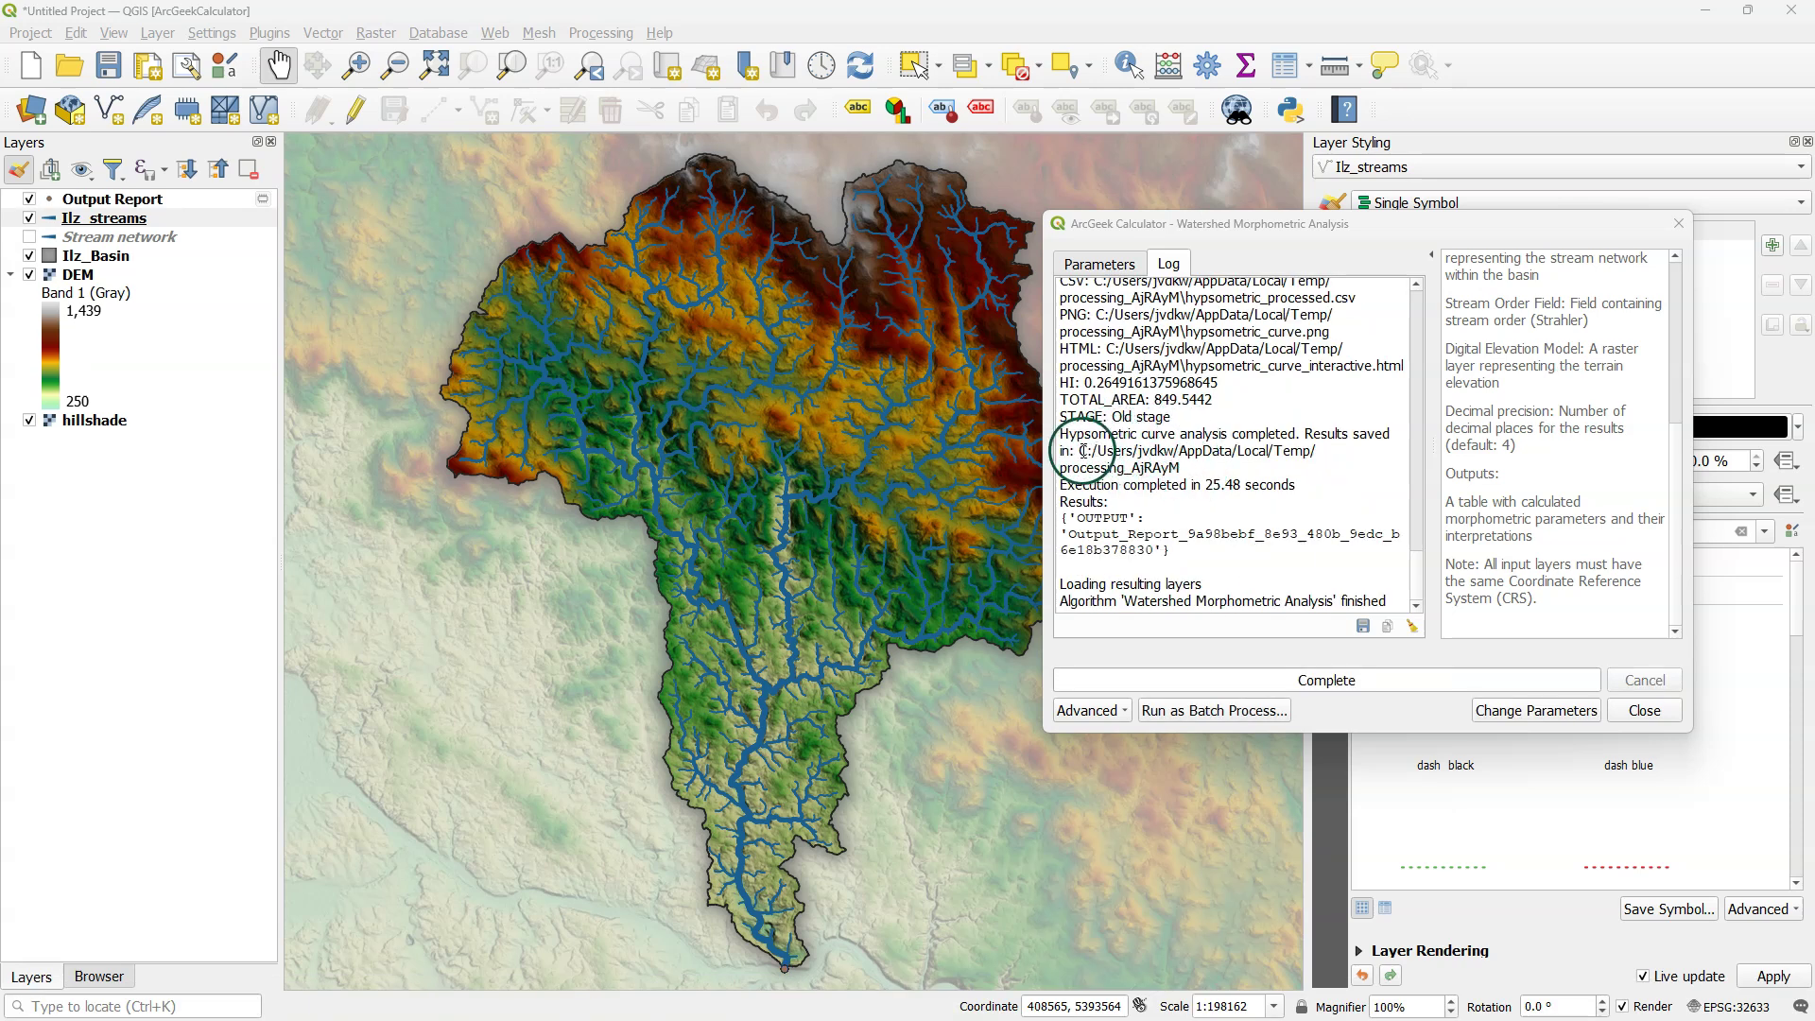
Open the results path from the Log in File Explorer and scroll to the outputs.
{"action": "left_click_drag", "start_coordinate": [1082, 451], "coordinate": [1158, 470]}
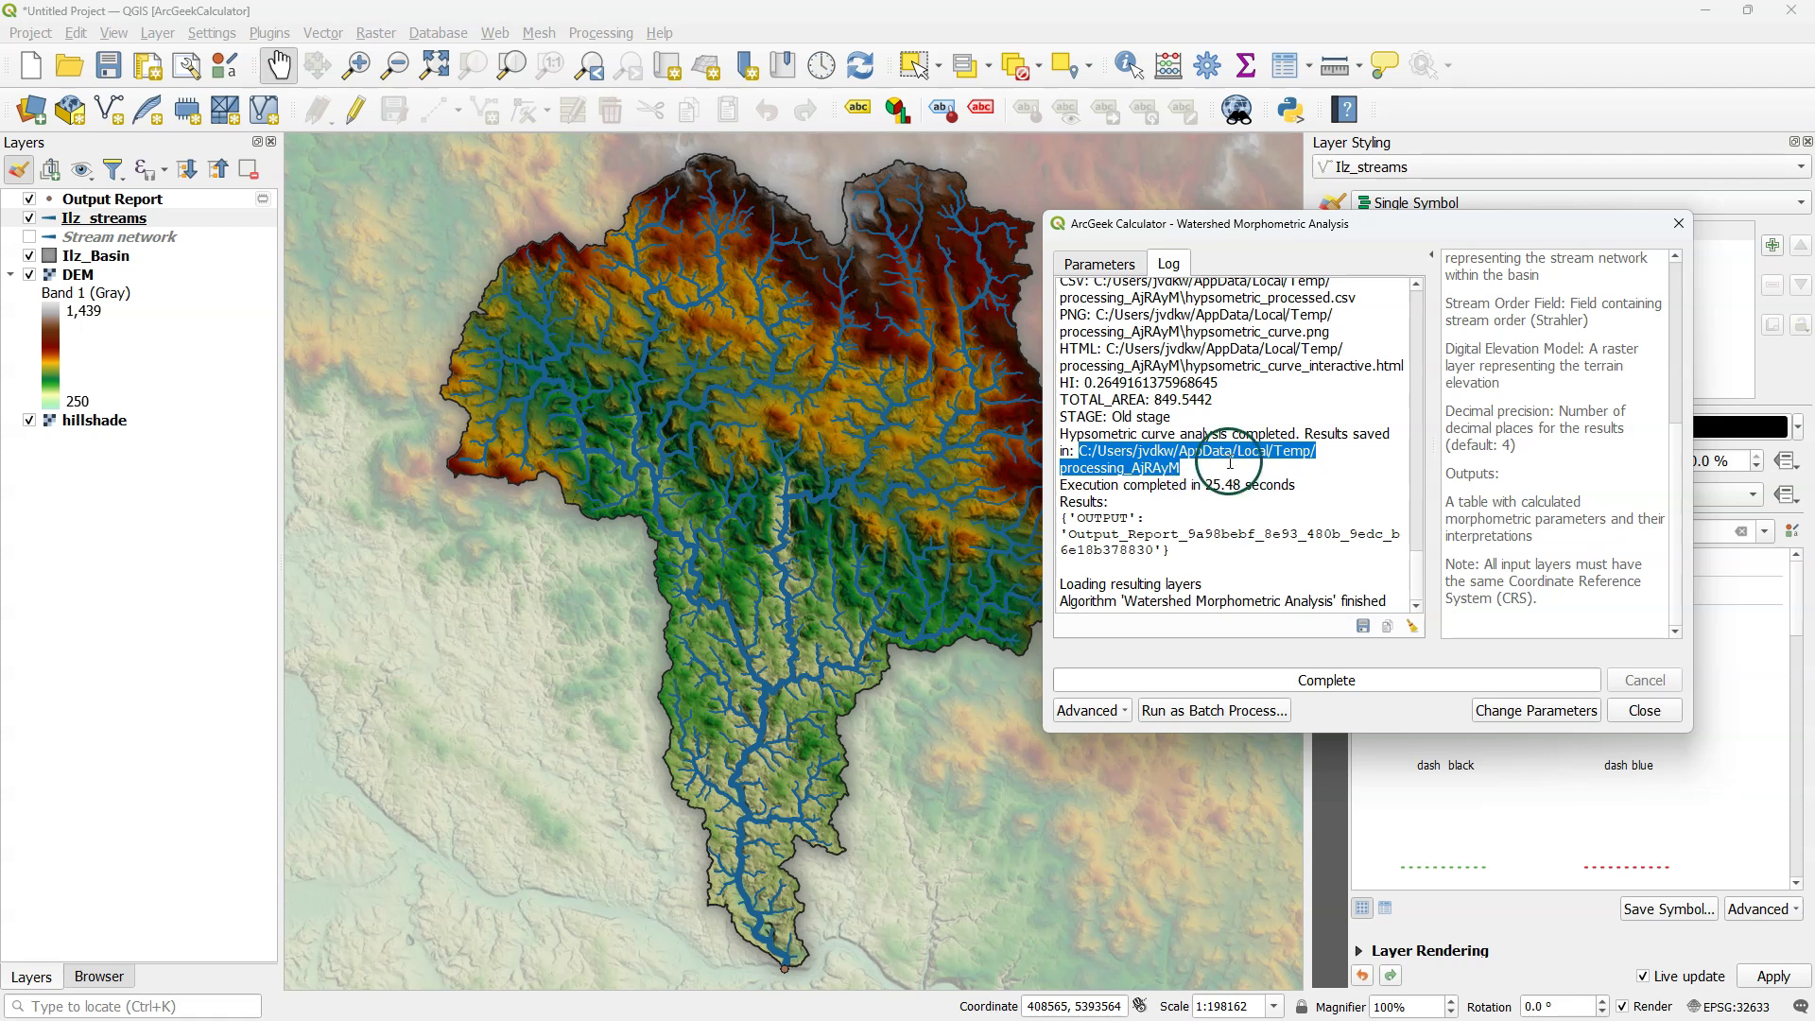
{"action": "left_click", "coordinate": [926, 1014]}
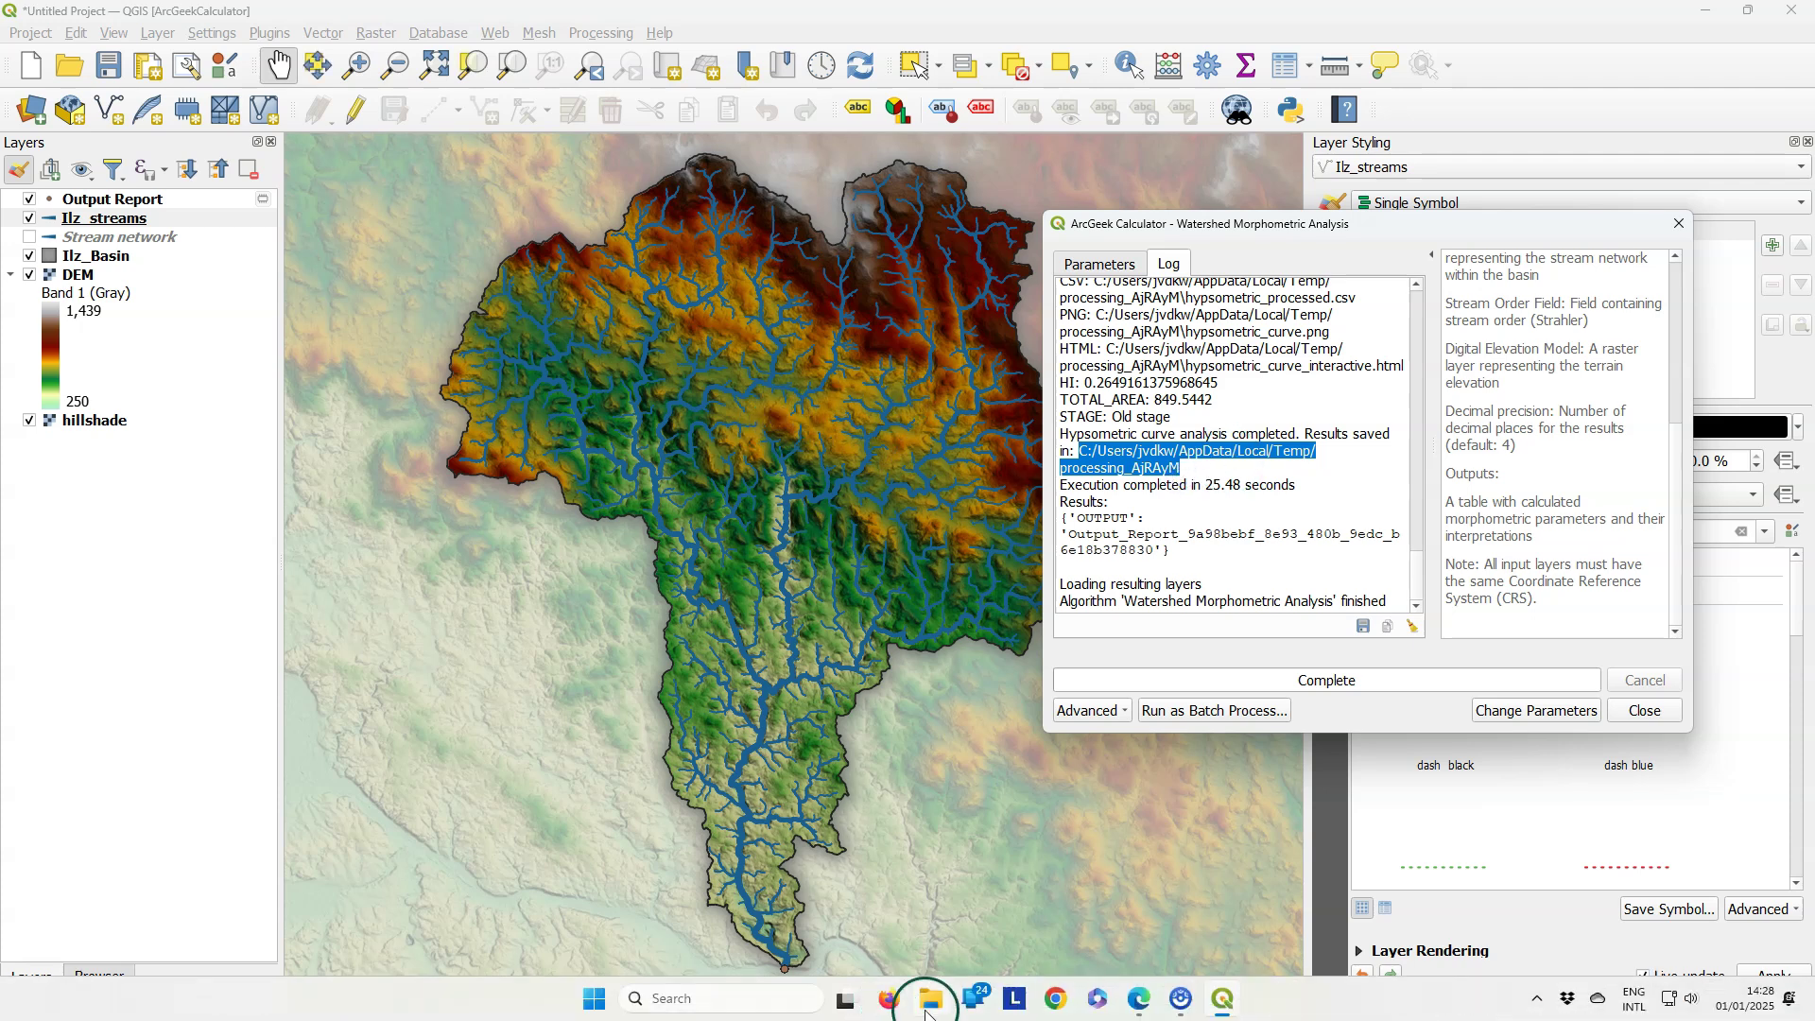
{"action": "left_click", "coordinate": [669, 325]}
{"action": "type", "text": "C:/Users/jvdkw/AppData/Local/Temp/processing_AjRAyM"}
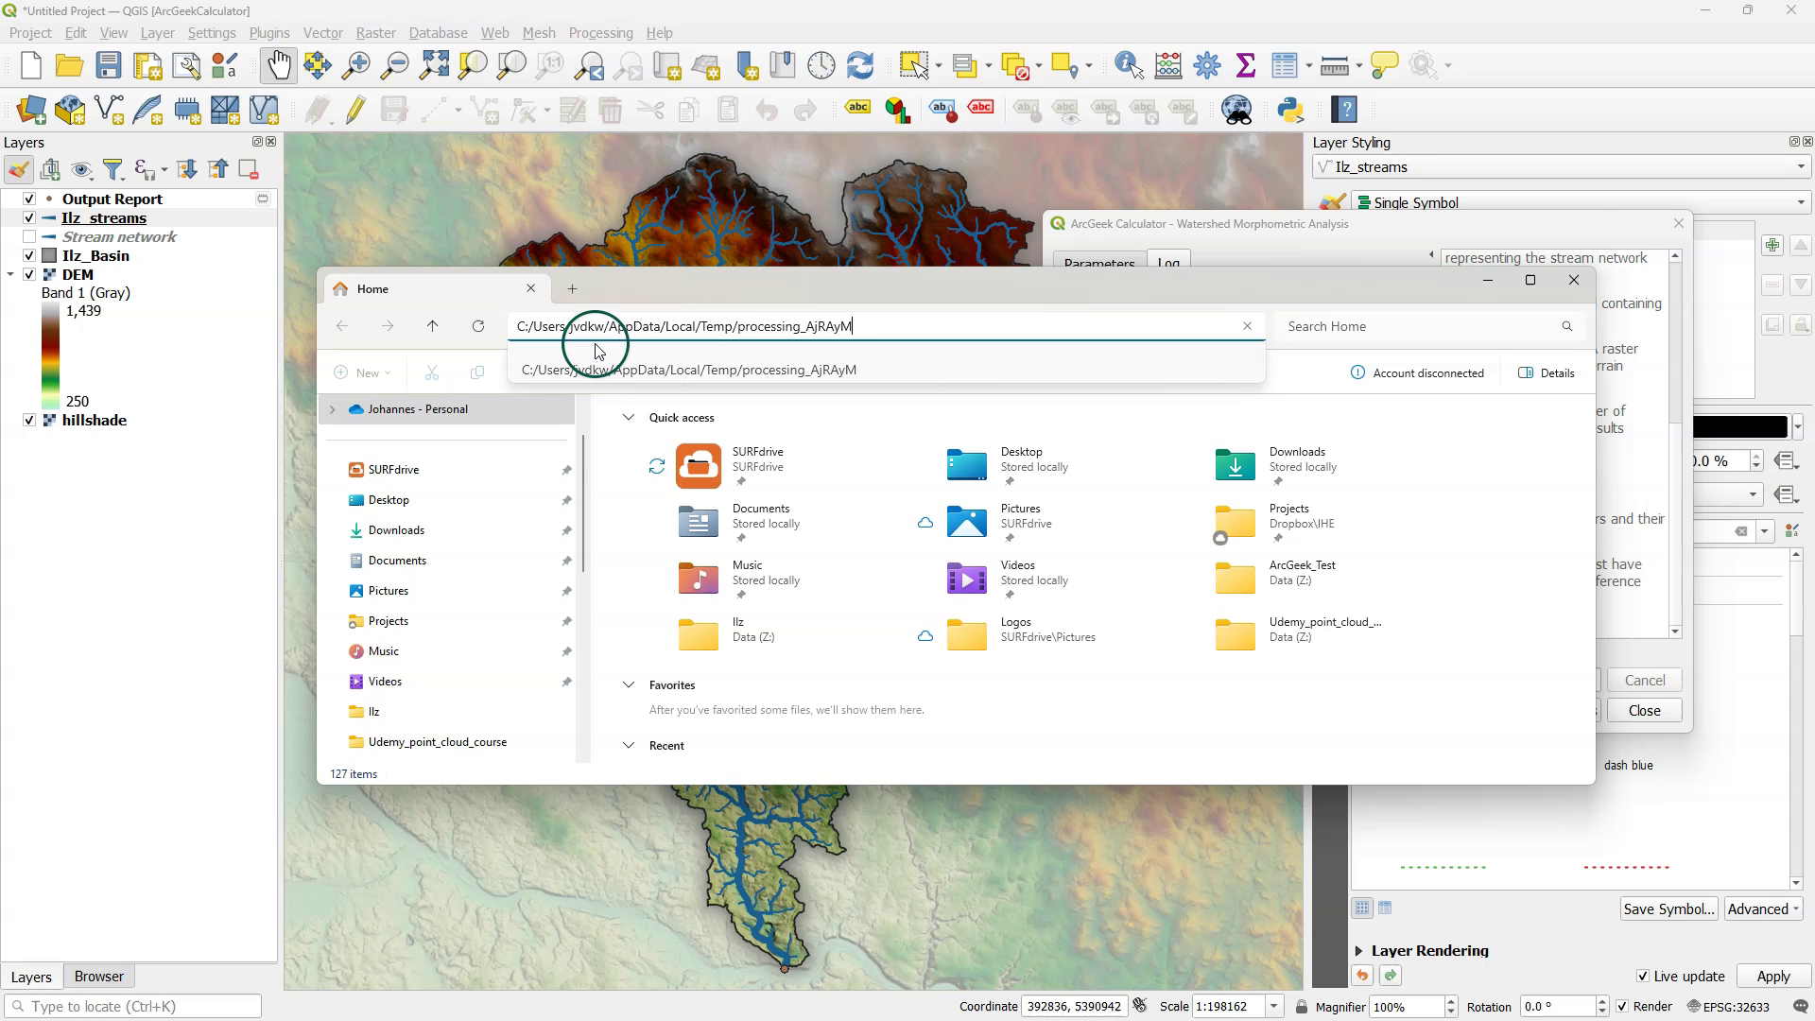
{"action": "key", "text": "Return"}
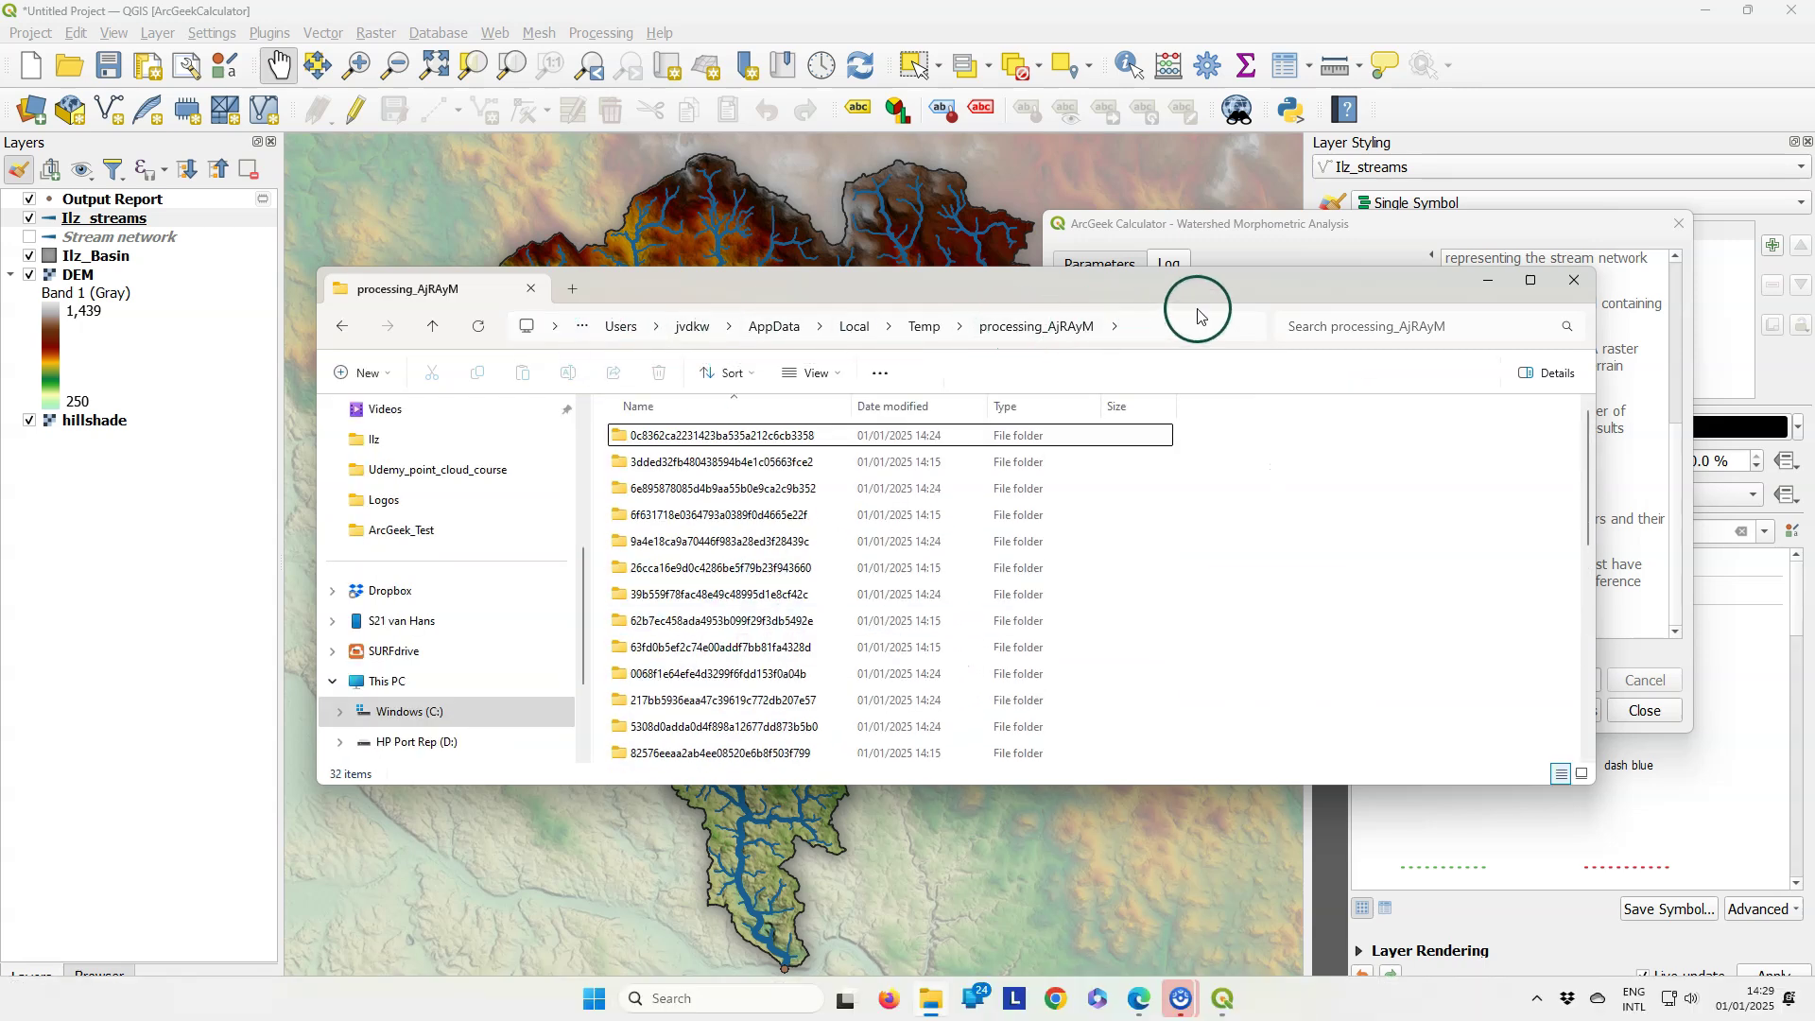
{"action": "scroll", "coordinate": [1288, 599], "scroll_direction": "down", "scroll_amount": 7}
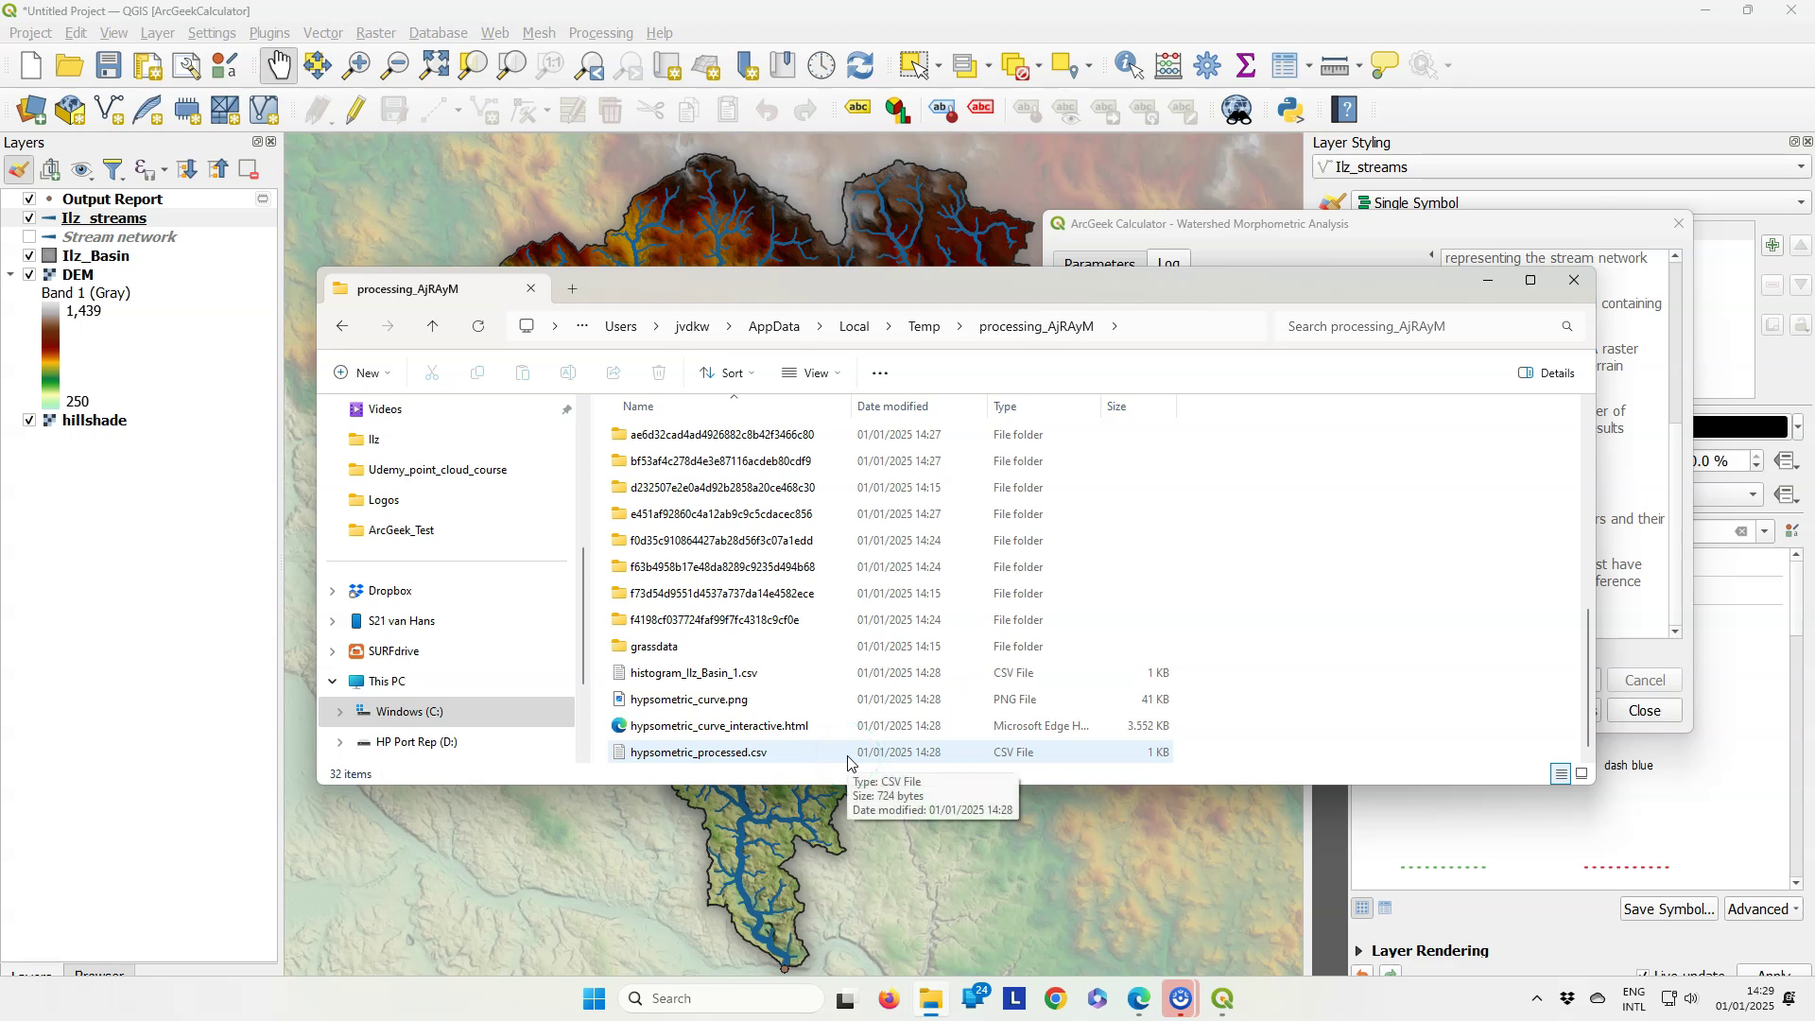
{"action": "double_click", "coordinate": [851, 726]}
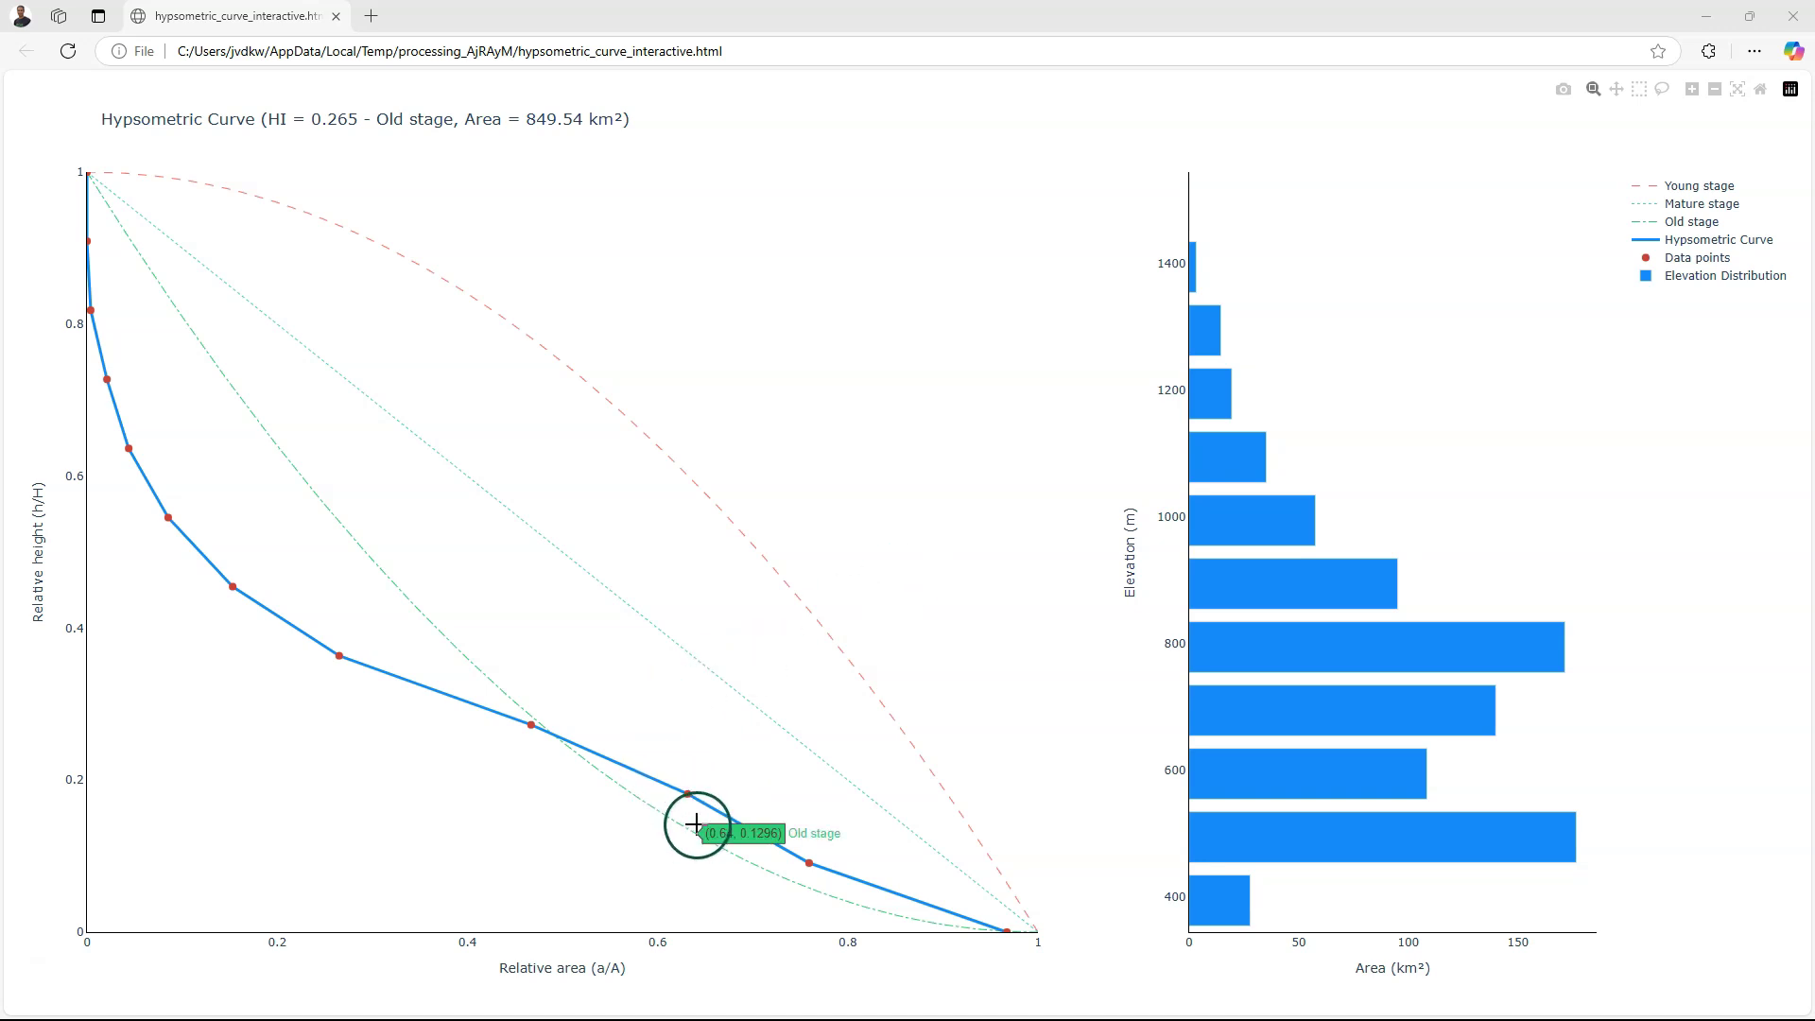
{"action": "mouse_move", "coordinate": [691, 794]}
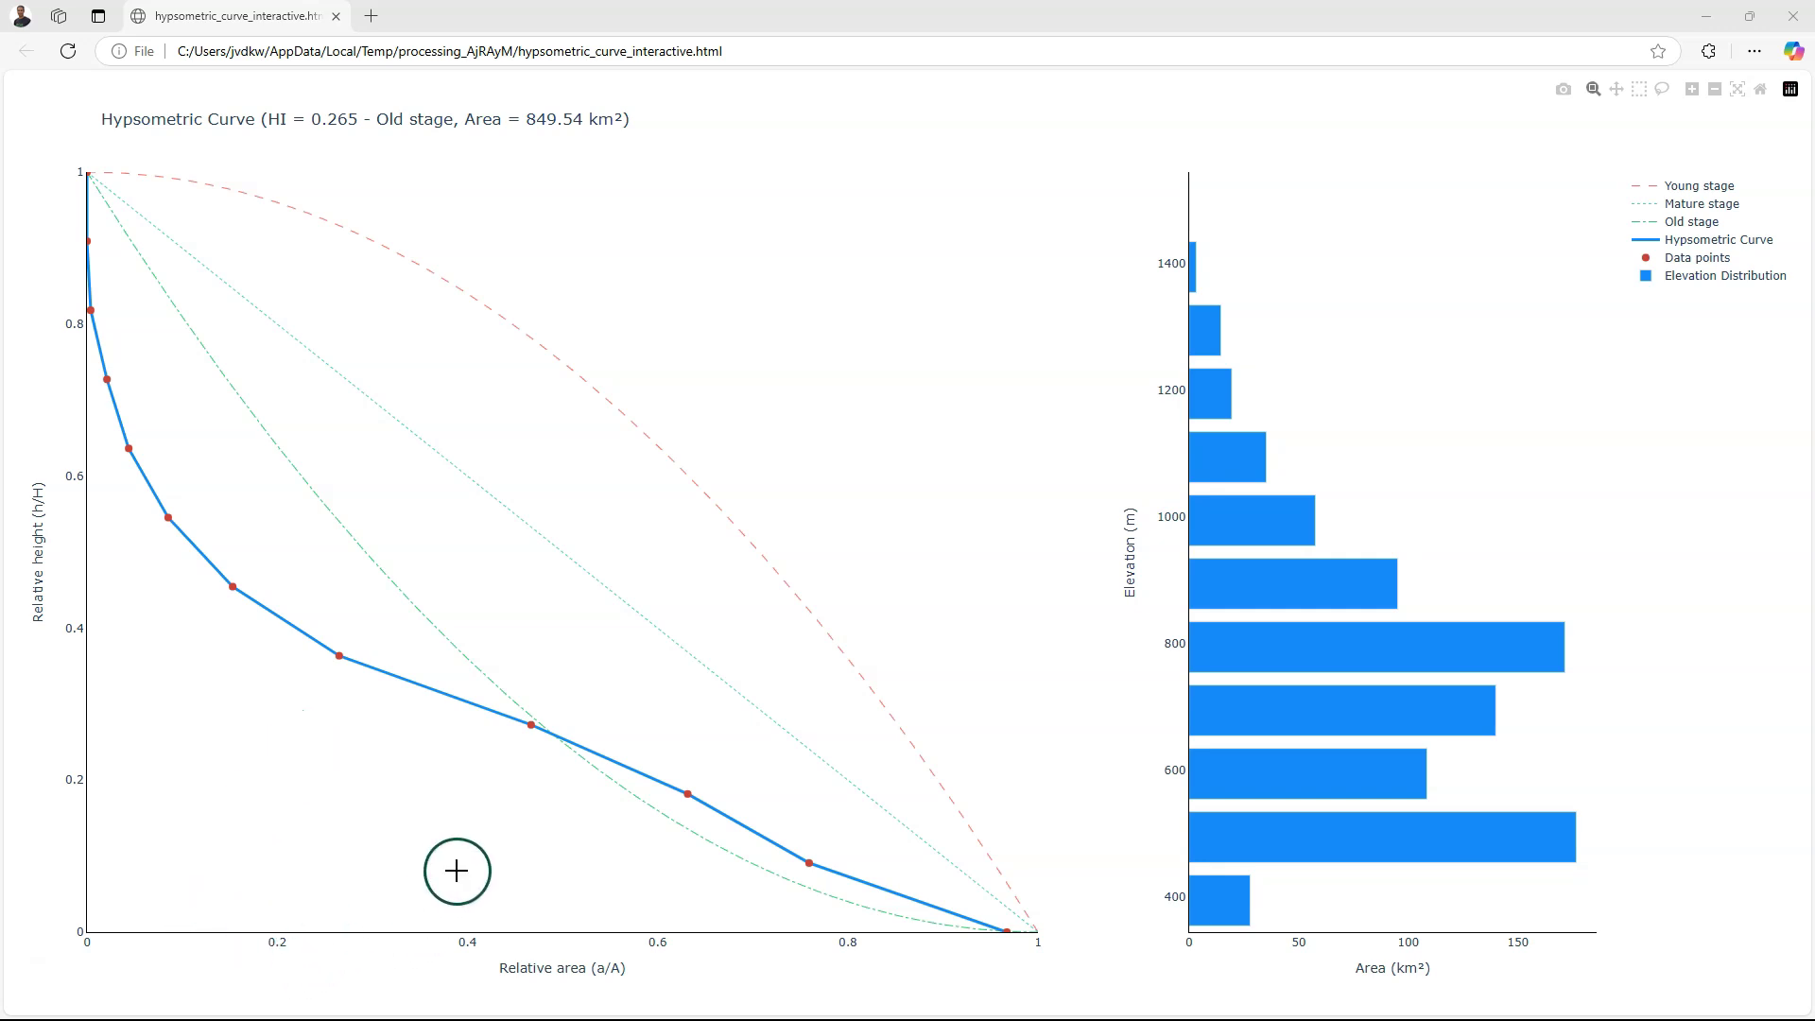
{"action": "mouse_move", "coordinate": [536, 333]}
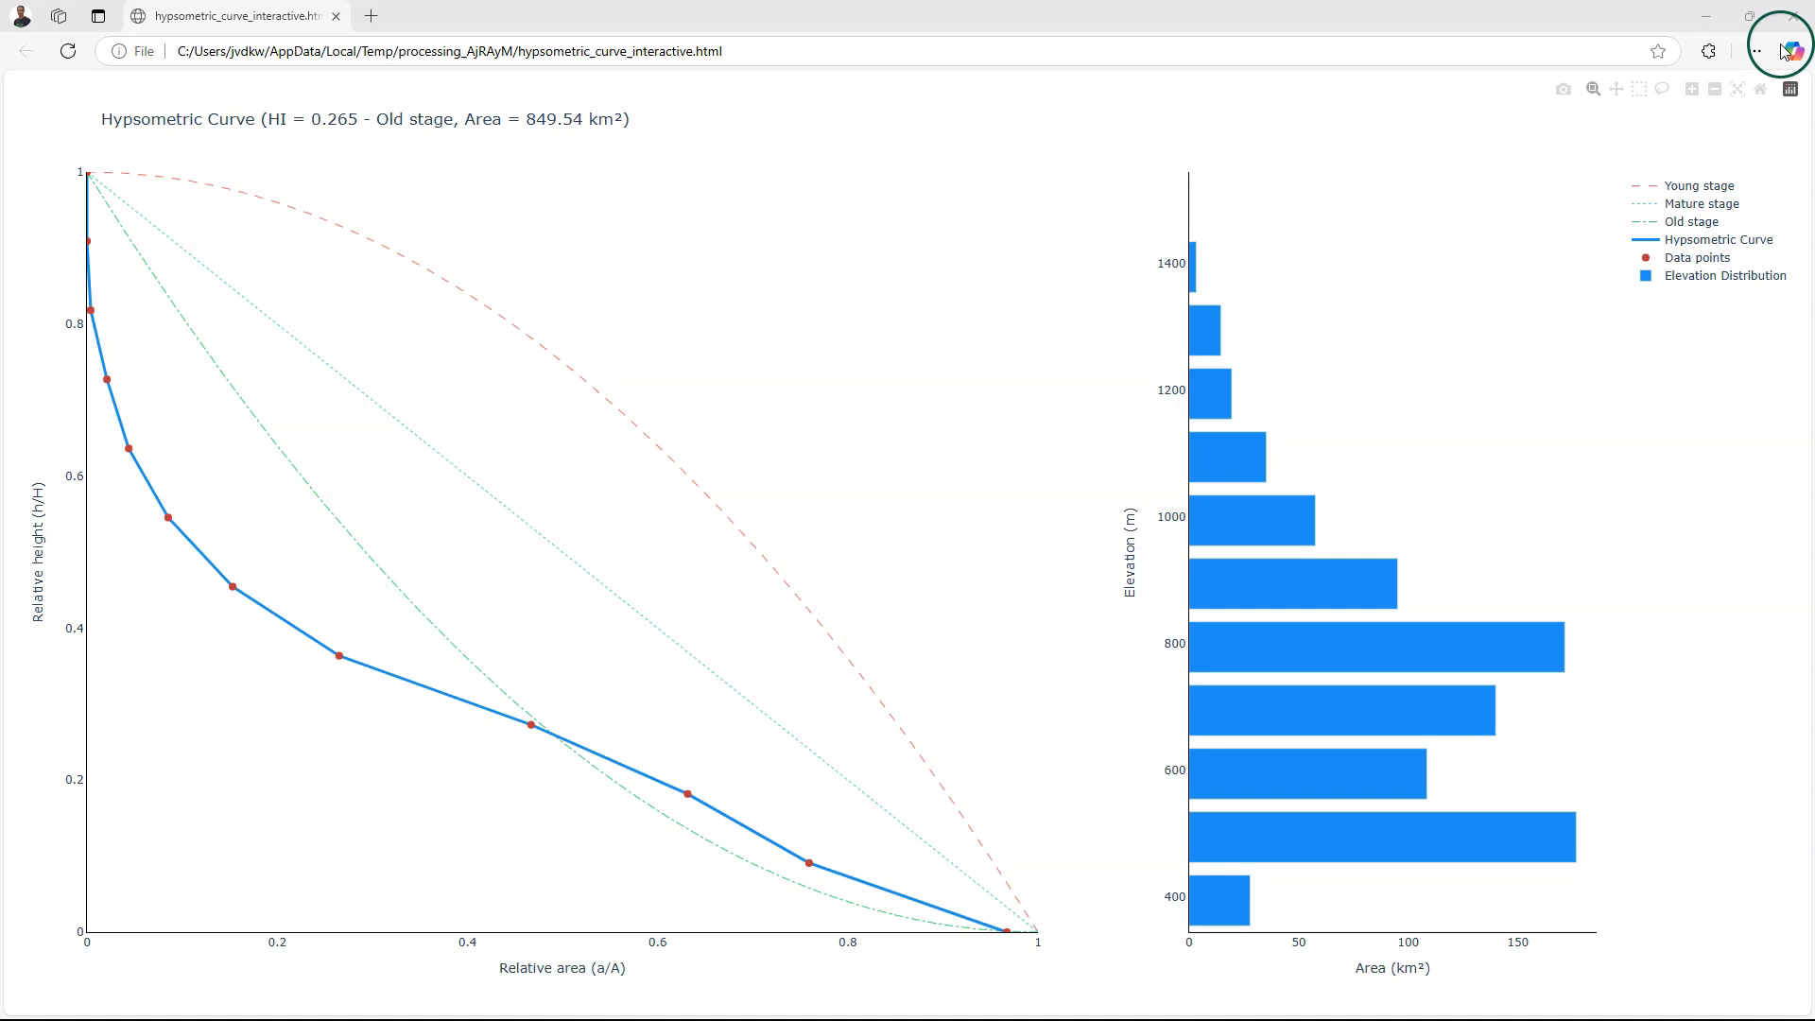
{"action": "left_click", "coordinate": [1793, 16]}
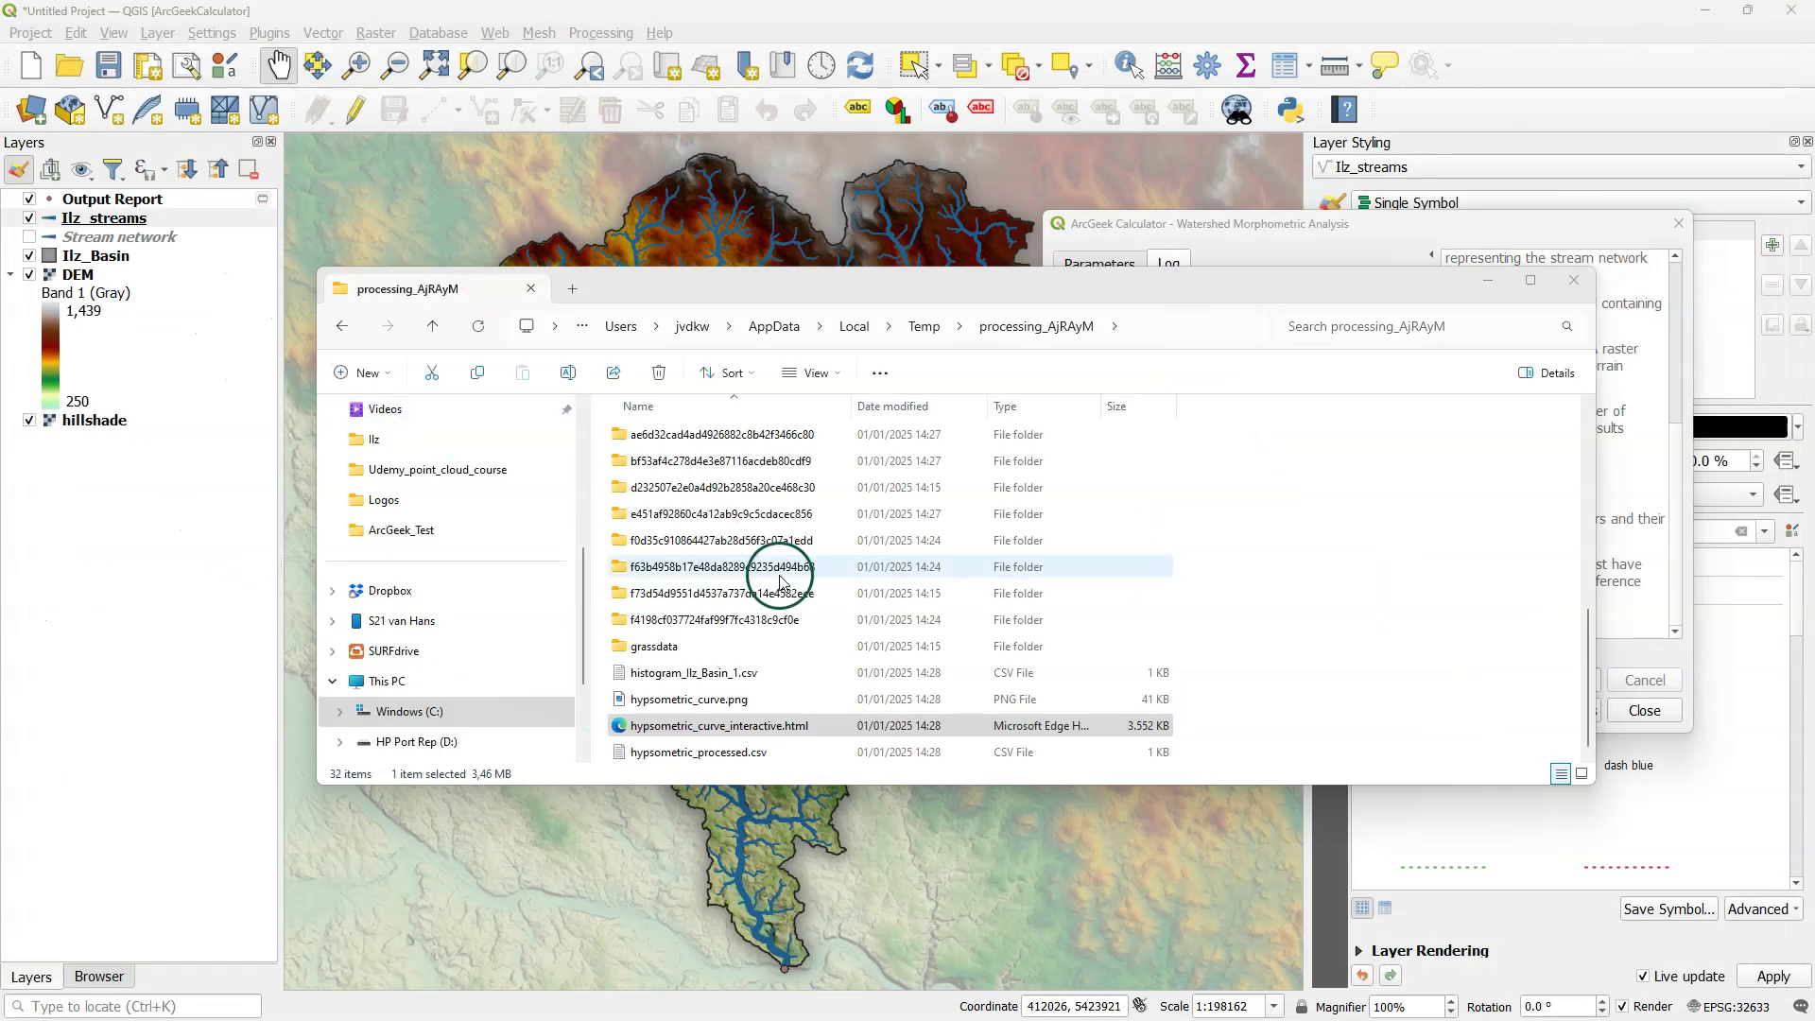
View hypsometric_curve.png in Photos, then close the image.
{"action": "left_click", "coordinate": [673, 699]}
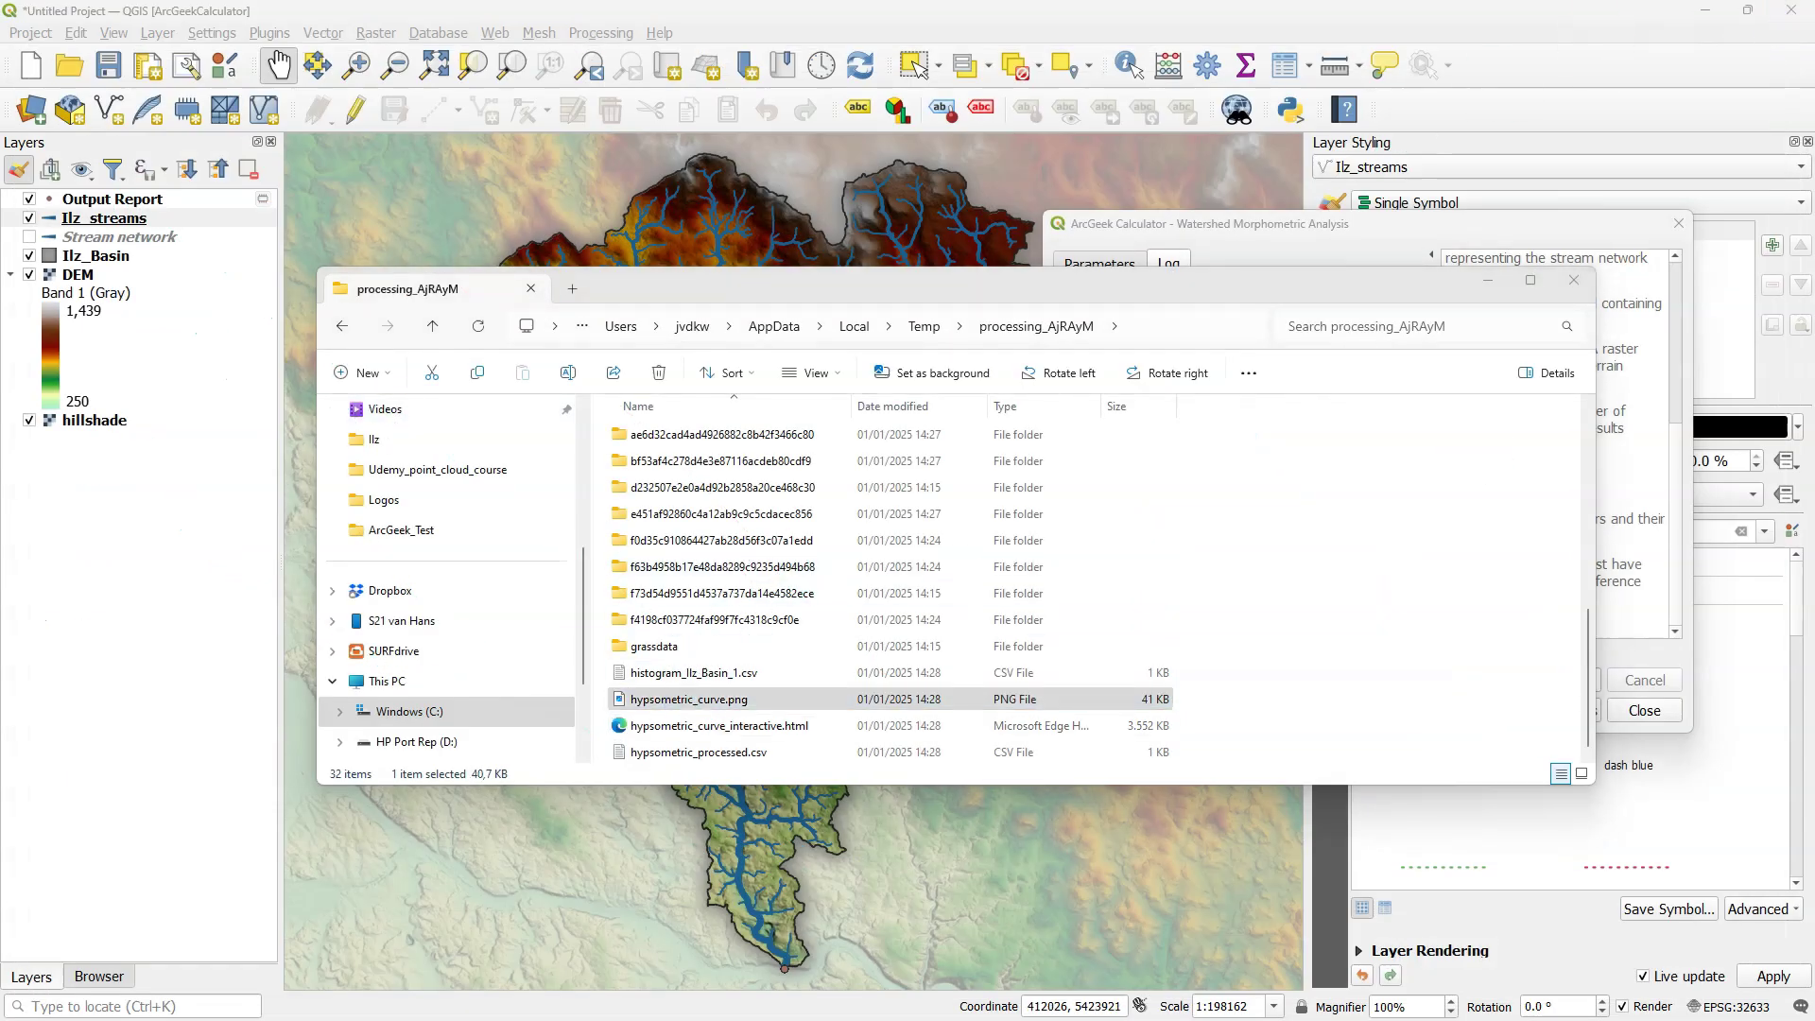
{"action": "key", "text": "Return"}
{"action": "left_click", "coordinate": [1307, 480]}
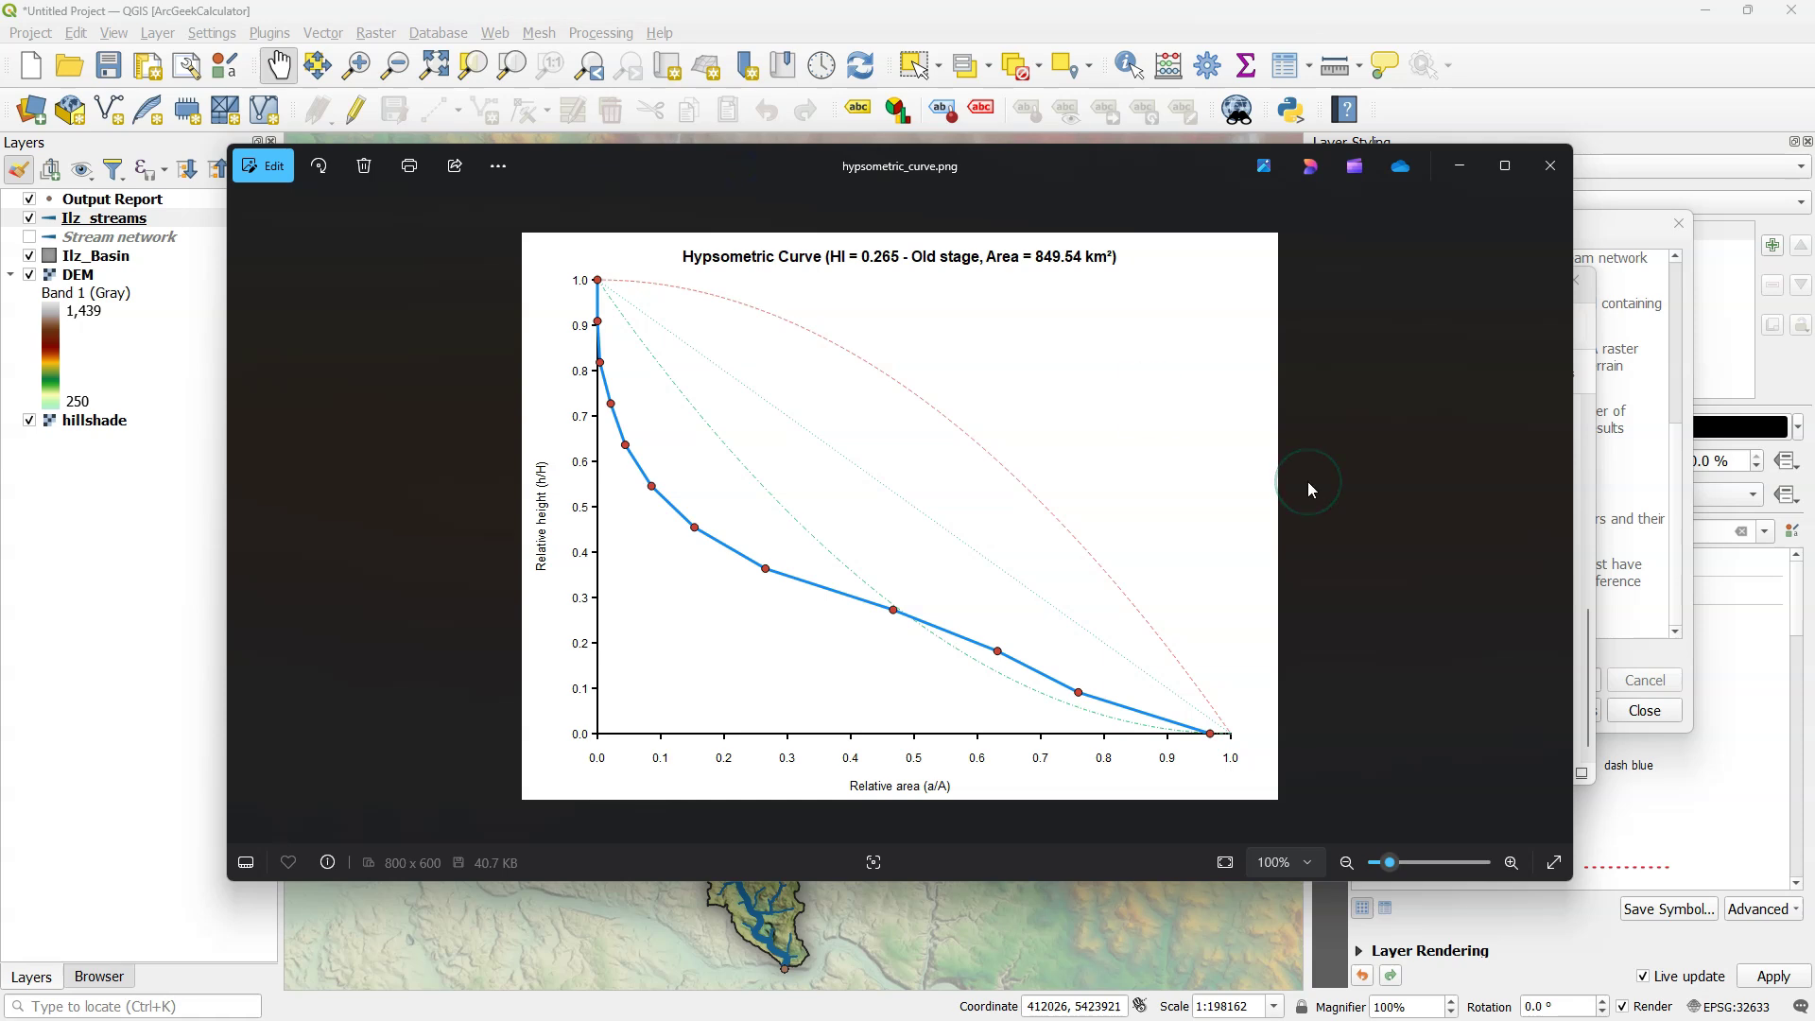
{"action": "left_click", "coordinate": [1551, 167]}
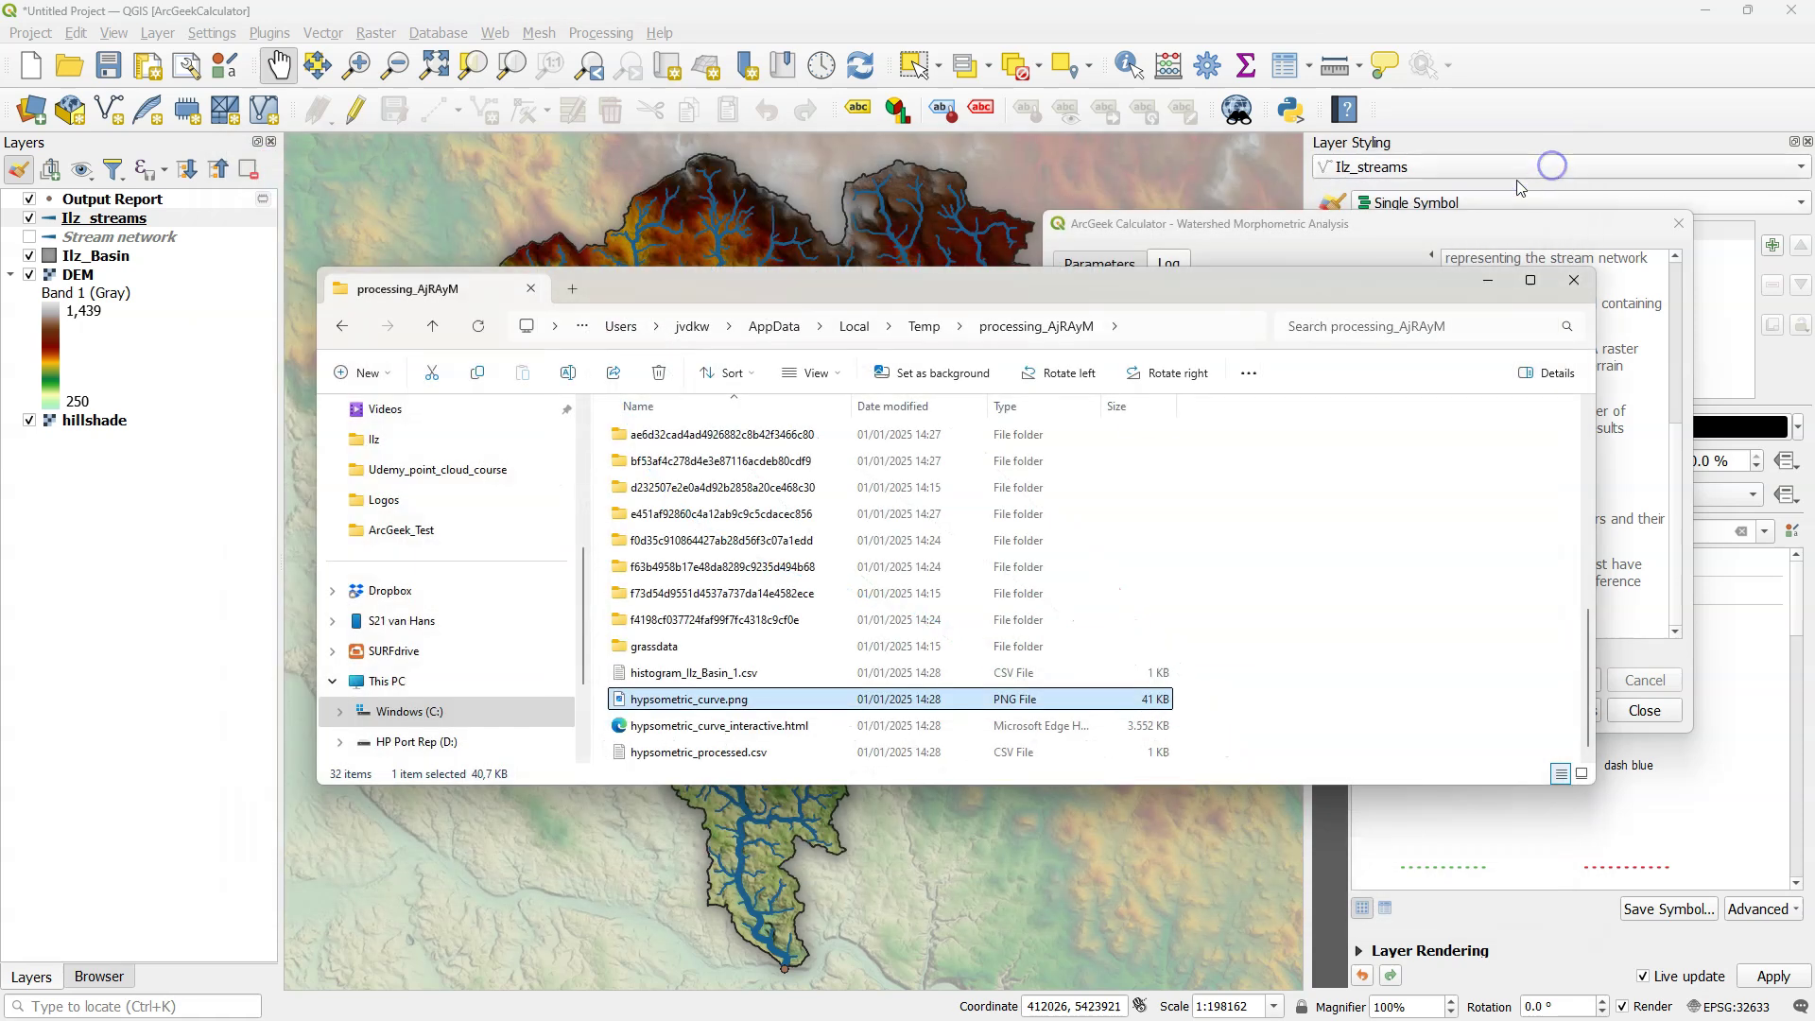
Change the Output Report marker to an SVG marker using the pin image from the symbol group.
{"action": "left_click", "coordinate": [260, 340]}
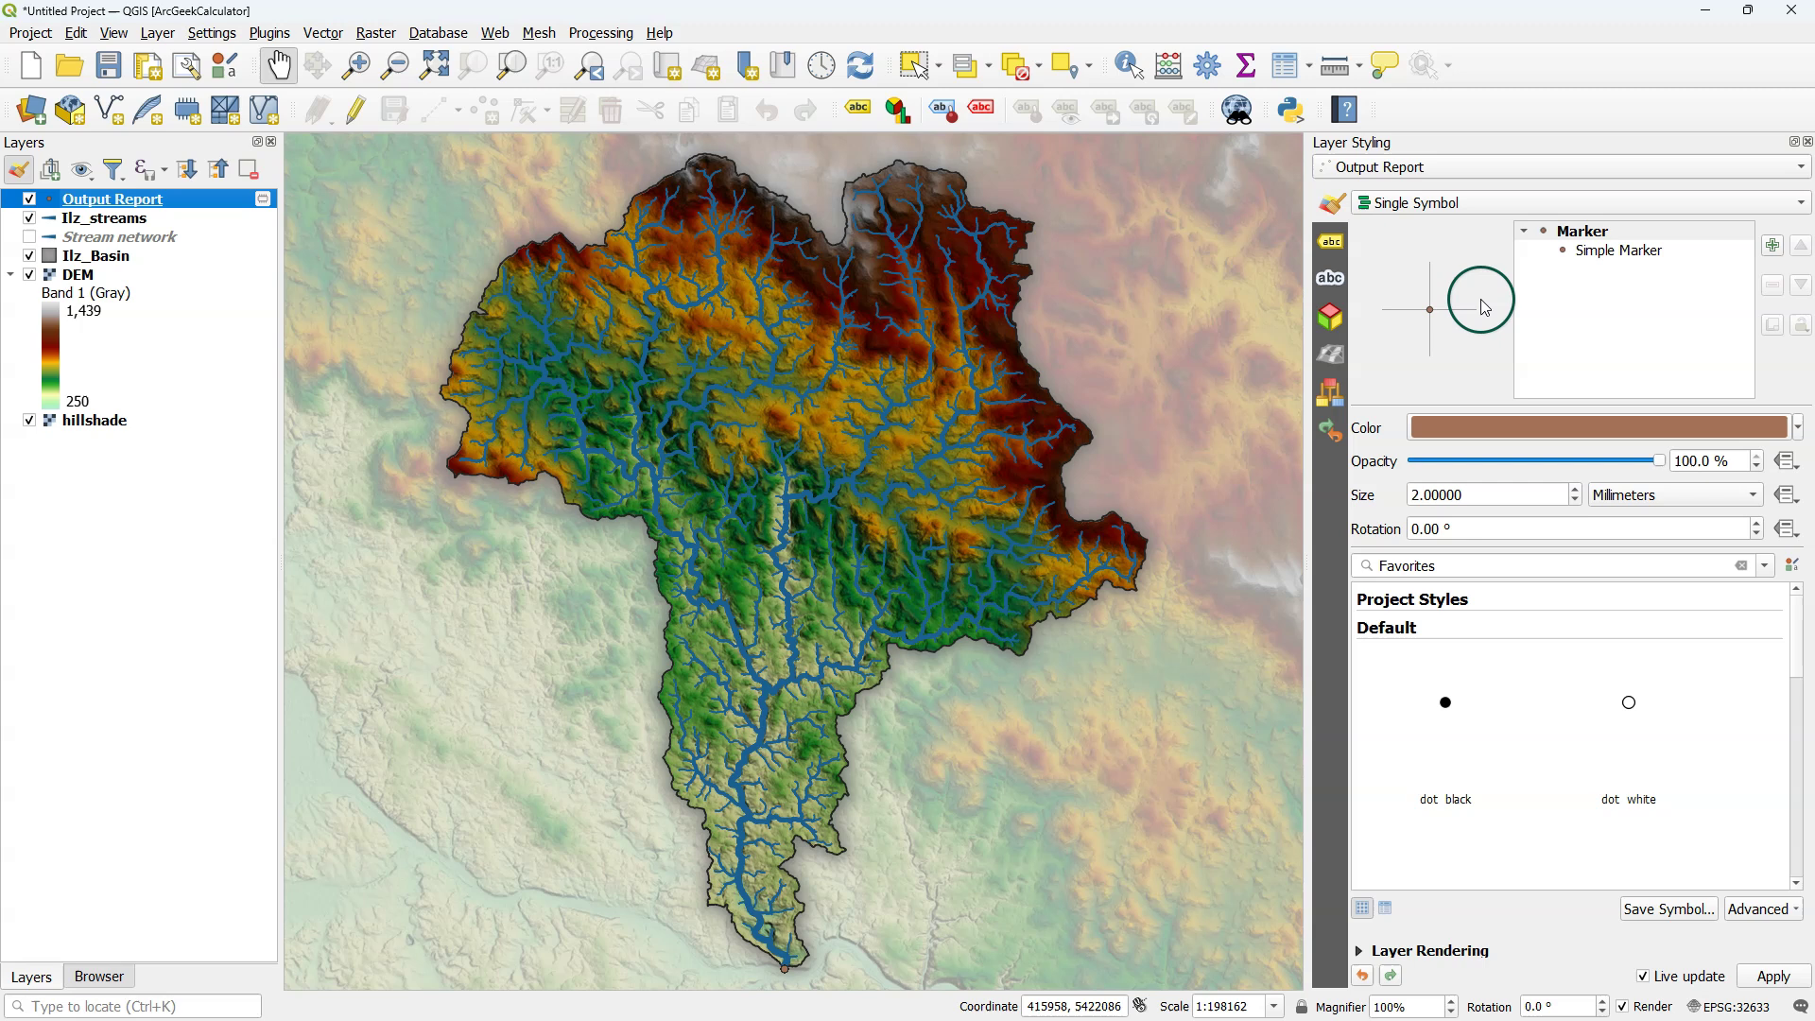
{"action": "left_click", "coordinate": [1611, 251]}
{"action": "left_click", "coordinate": [1618, 421]}
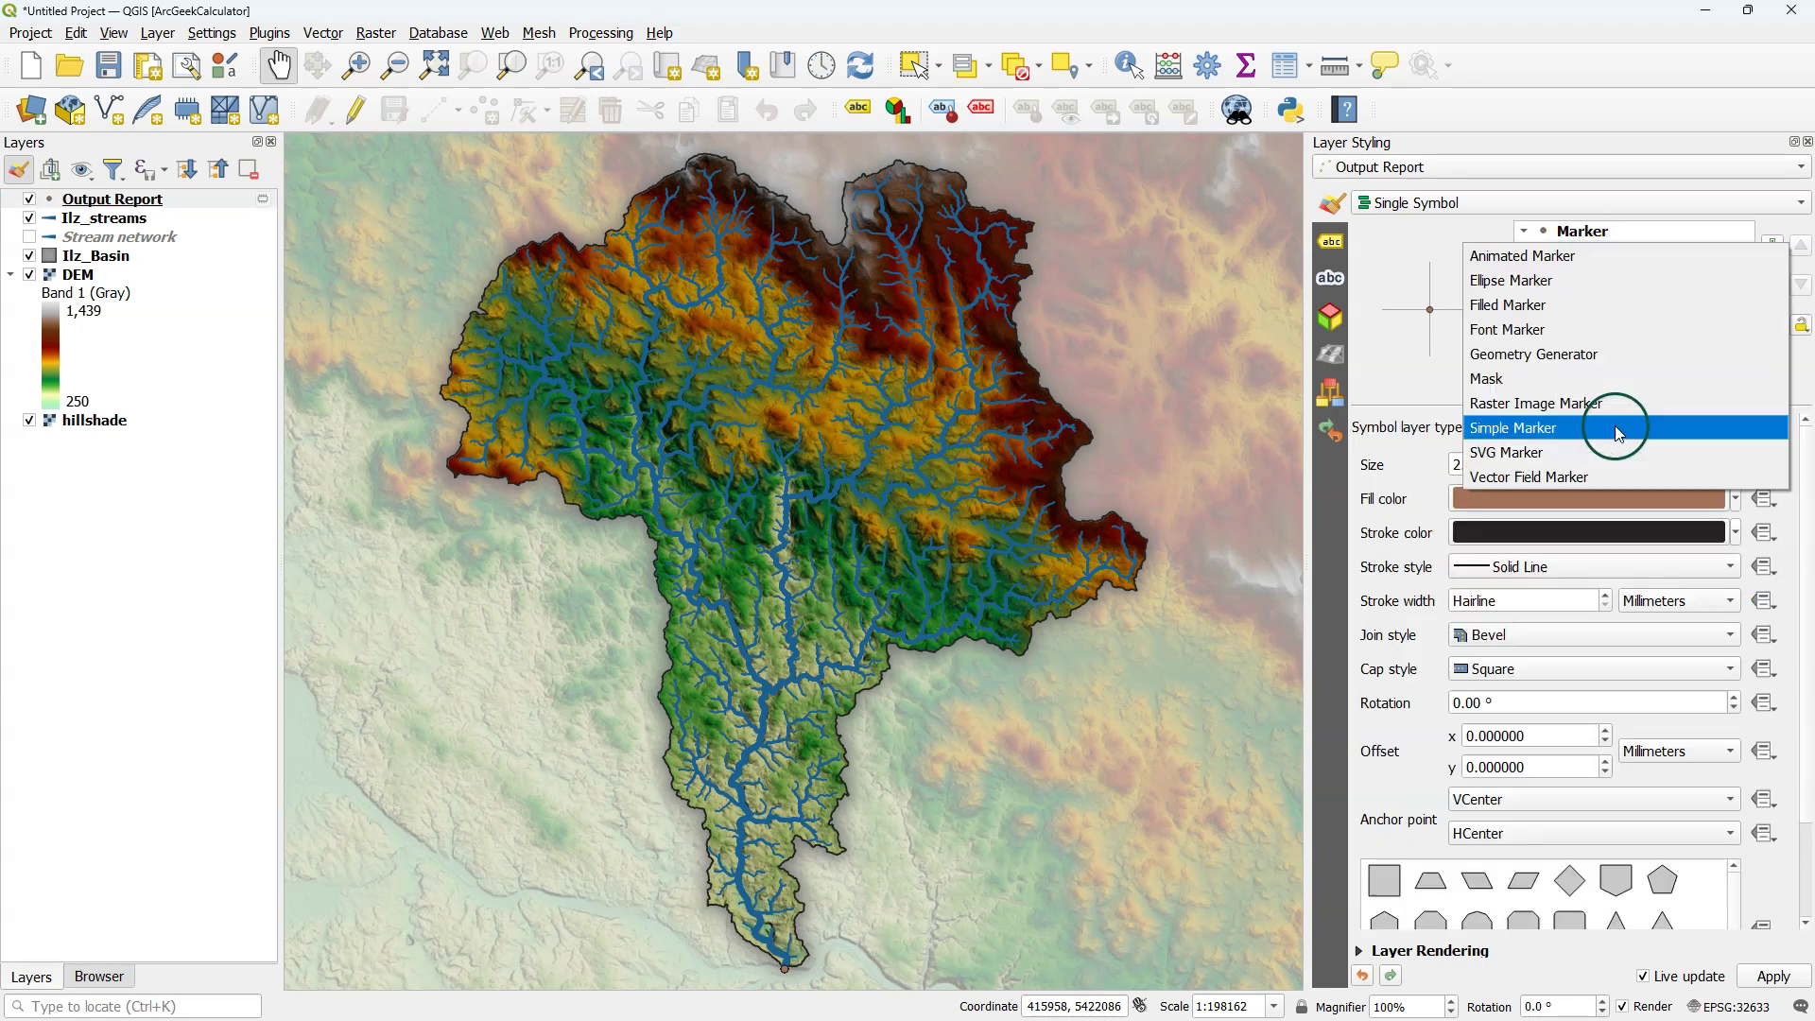
{"action": "left_click", "coordinate": [1565, 452]}
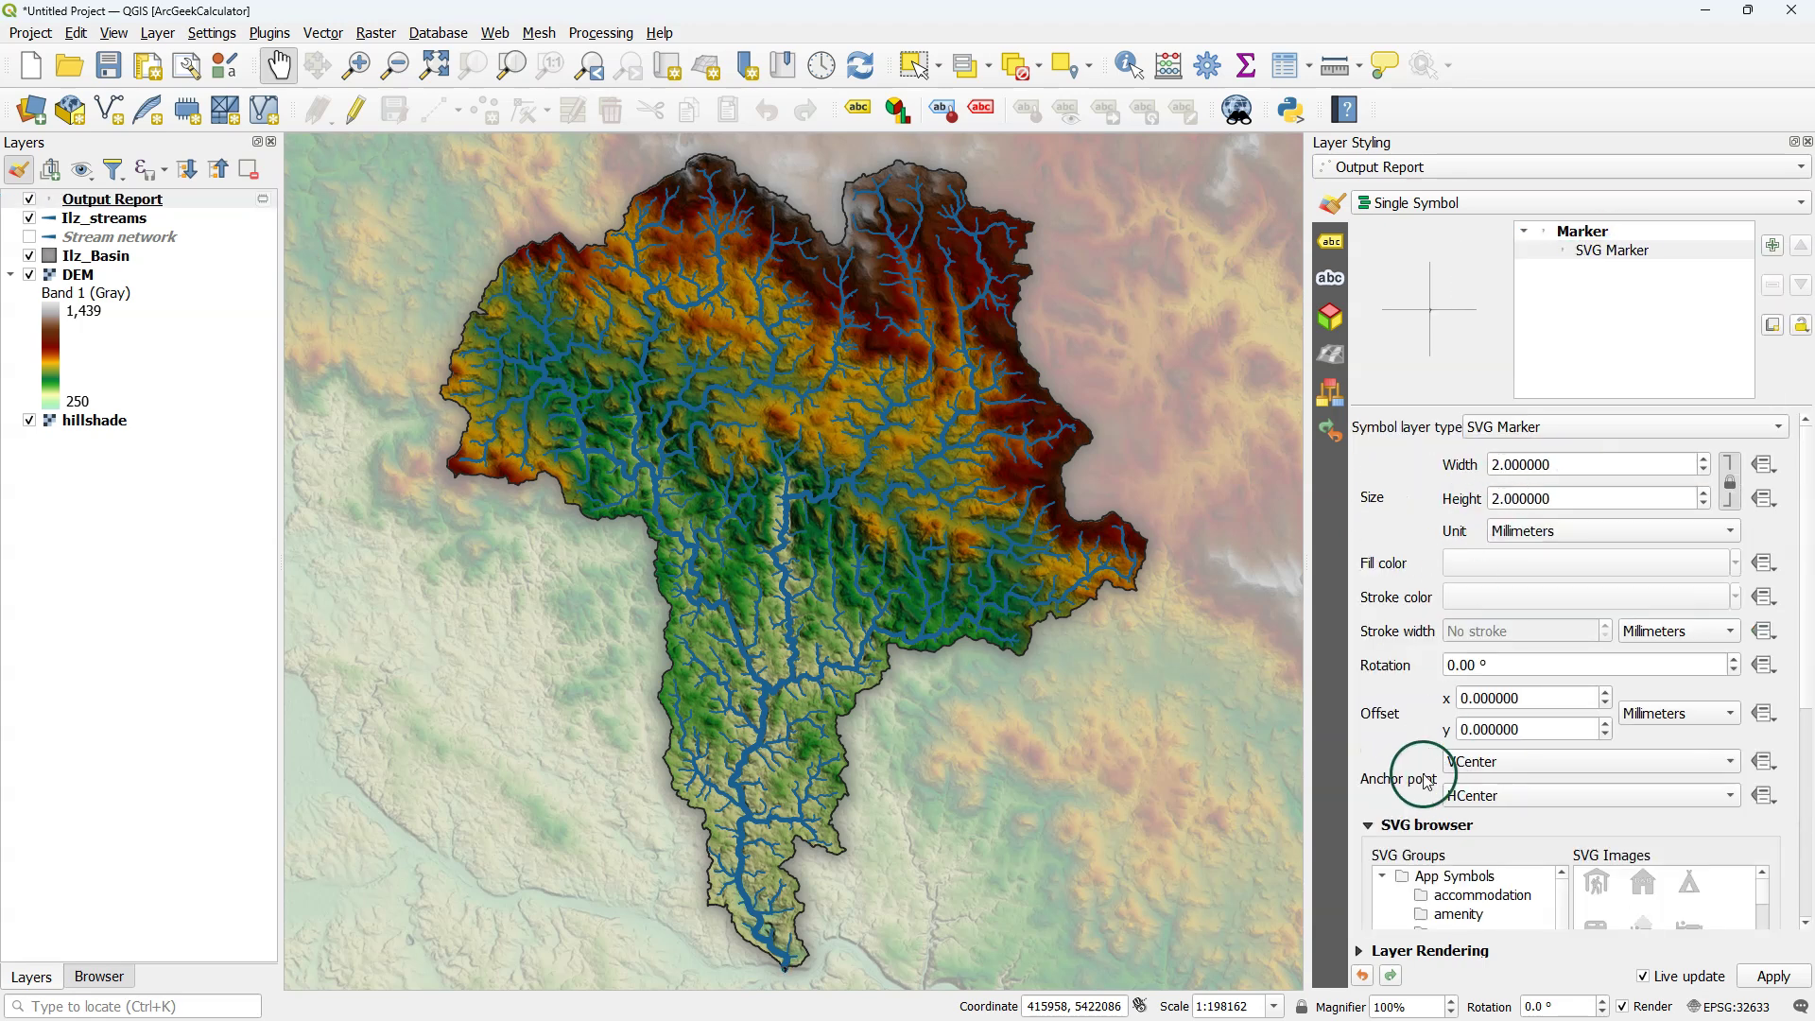
{"action": "scroll", "coordinate": [1387, 767], "scroll_direction": "down", "scroll_amount": 1}
{"action": "scroll", "coordinate": [1386, 767], "scroll_direction": "down", "scroll_amount": 5}
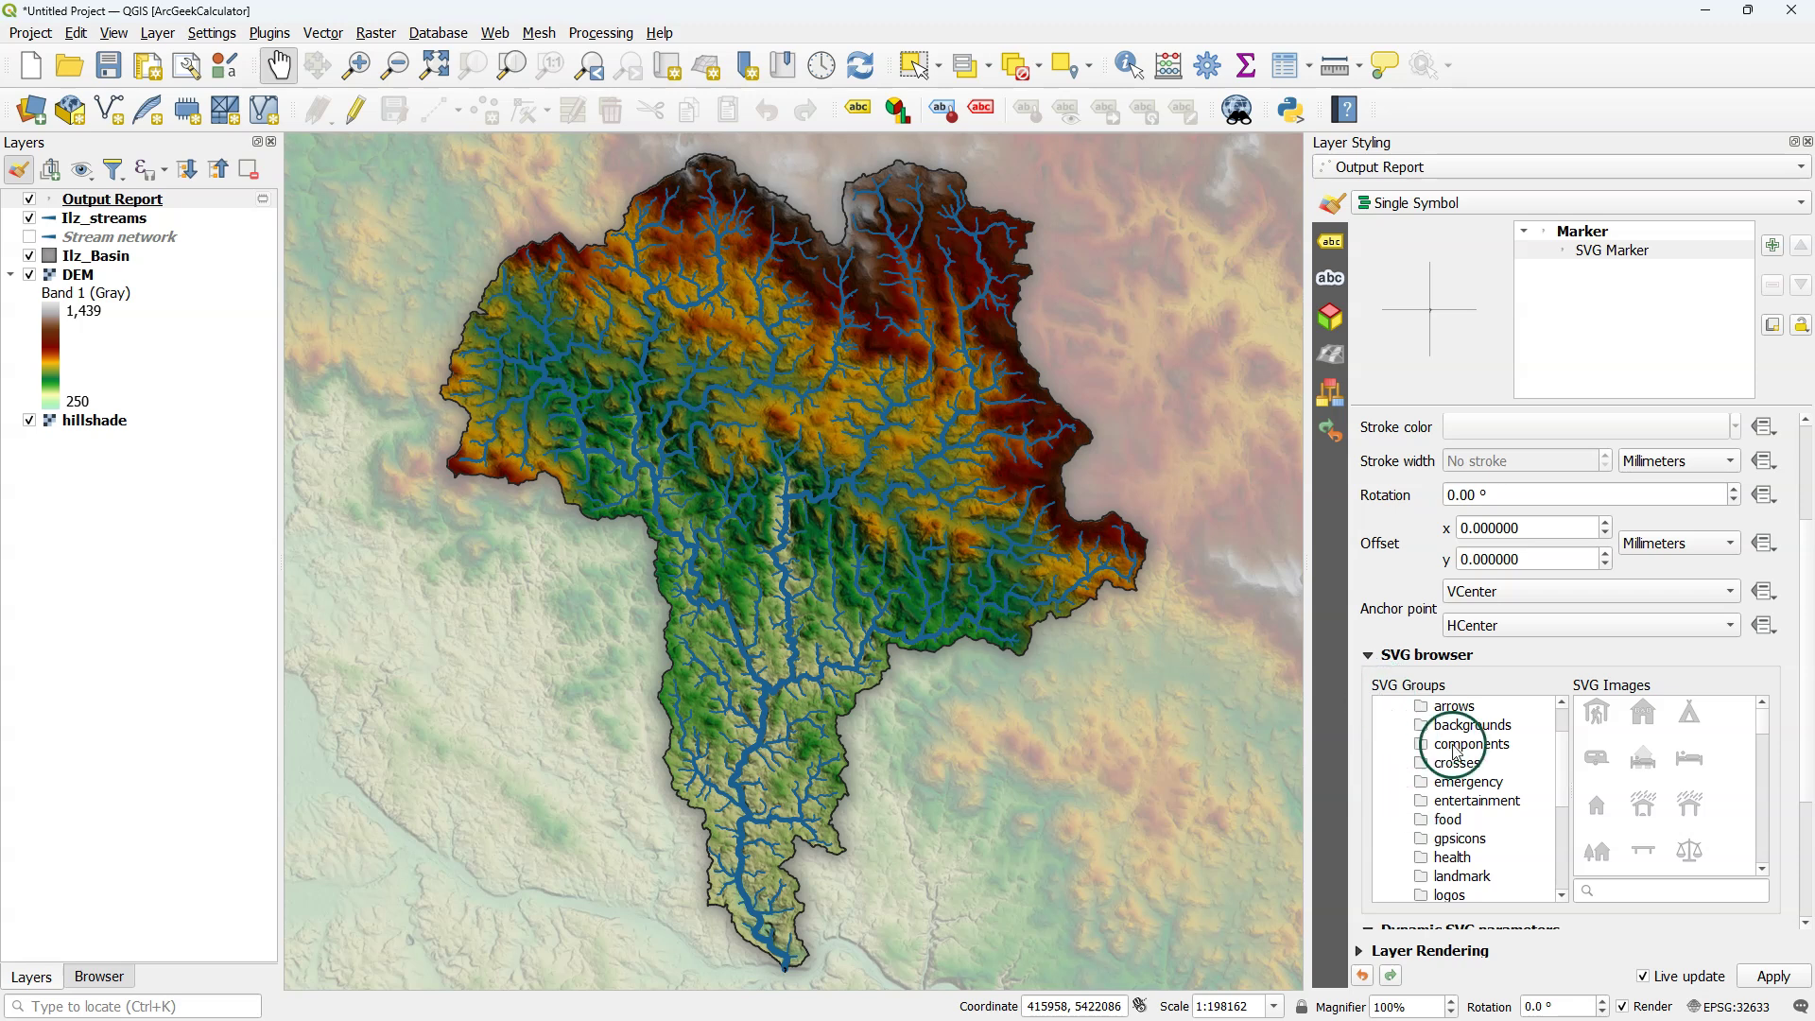
{"action": "left_click", "coordinate": [1456, 894]}
{"action": "left_click", "coordinate": [1597, 719]}
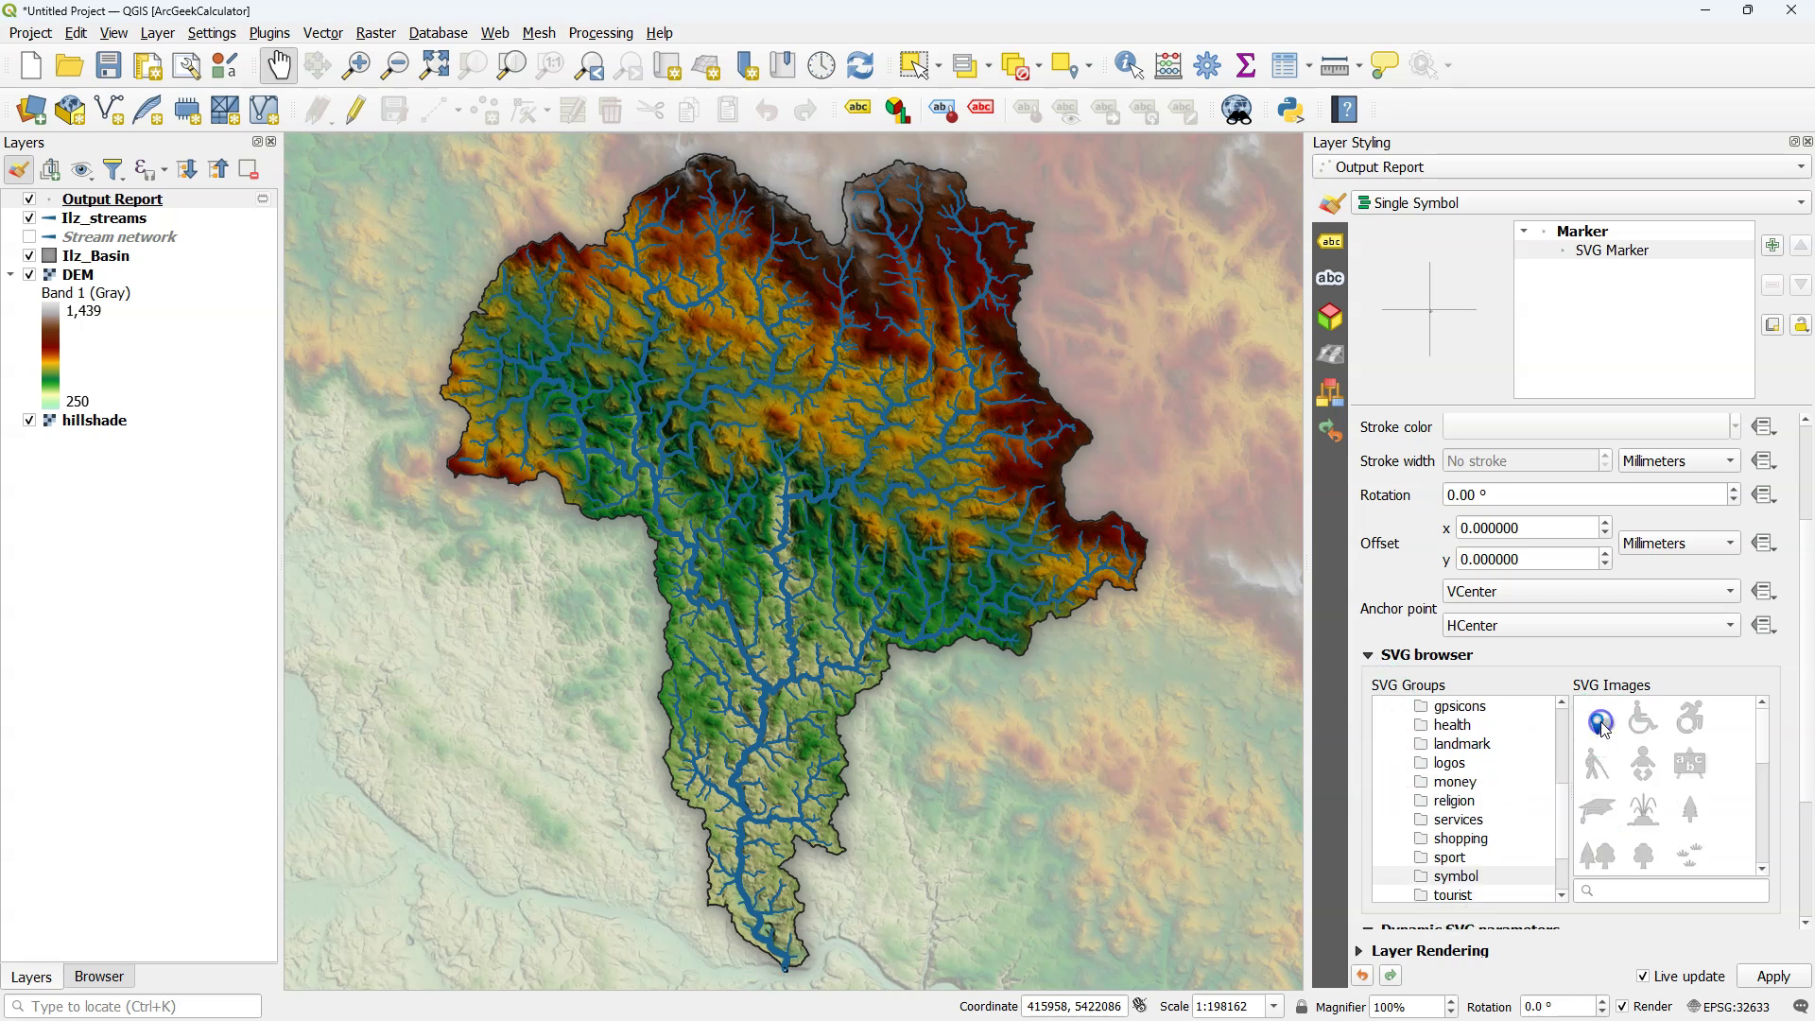
Set the pin size to 20 mm with a -11 mm vertical offset and 25° rotation.
{"action": "left_click", "coordinate": [1585, 233]}
{"action": "left_click", "coordinate": [1421, 494]}
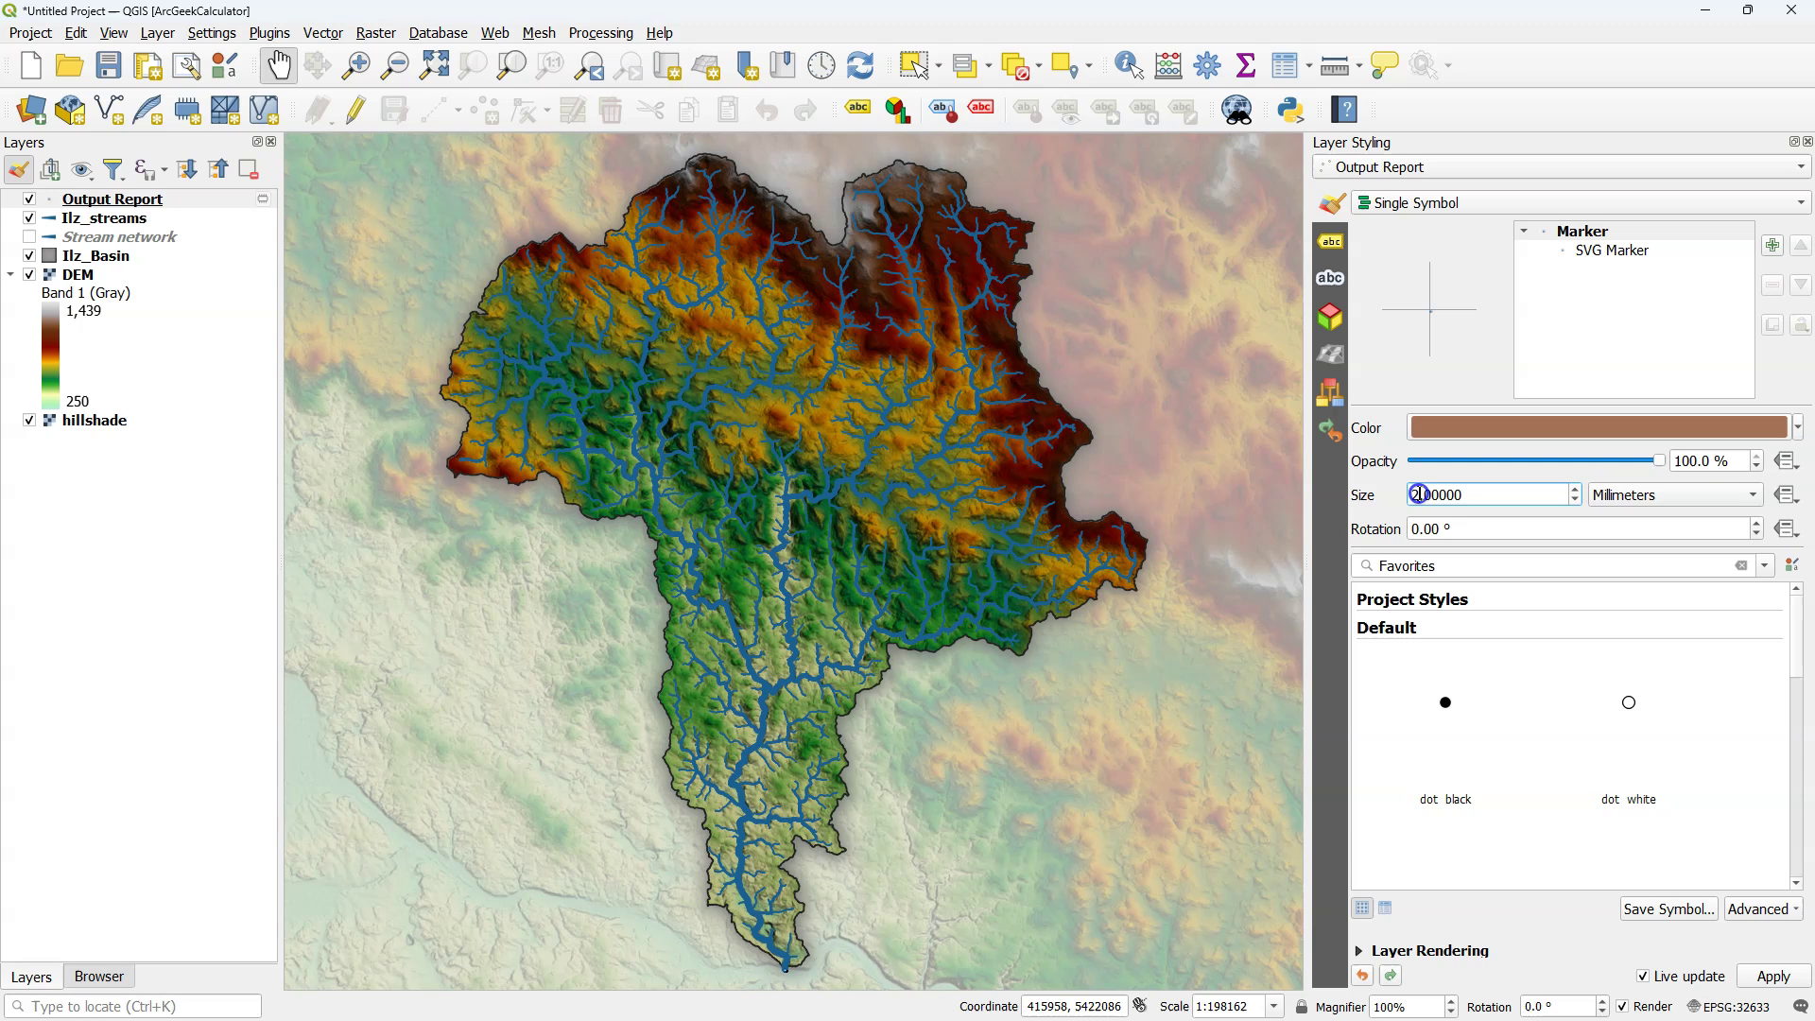
{"action": "type", "text": "0"}
{"action": "left_click", "coordinate": [1612, 250]}
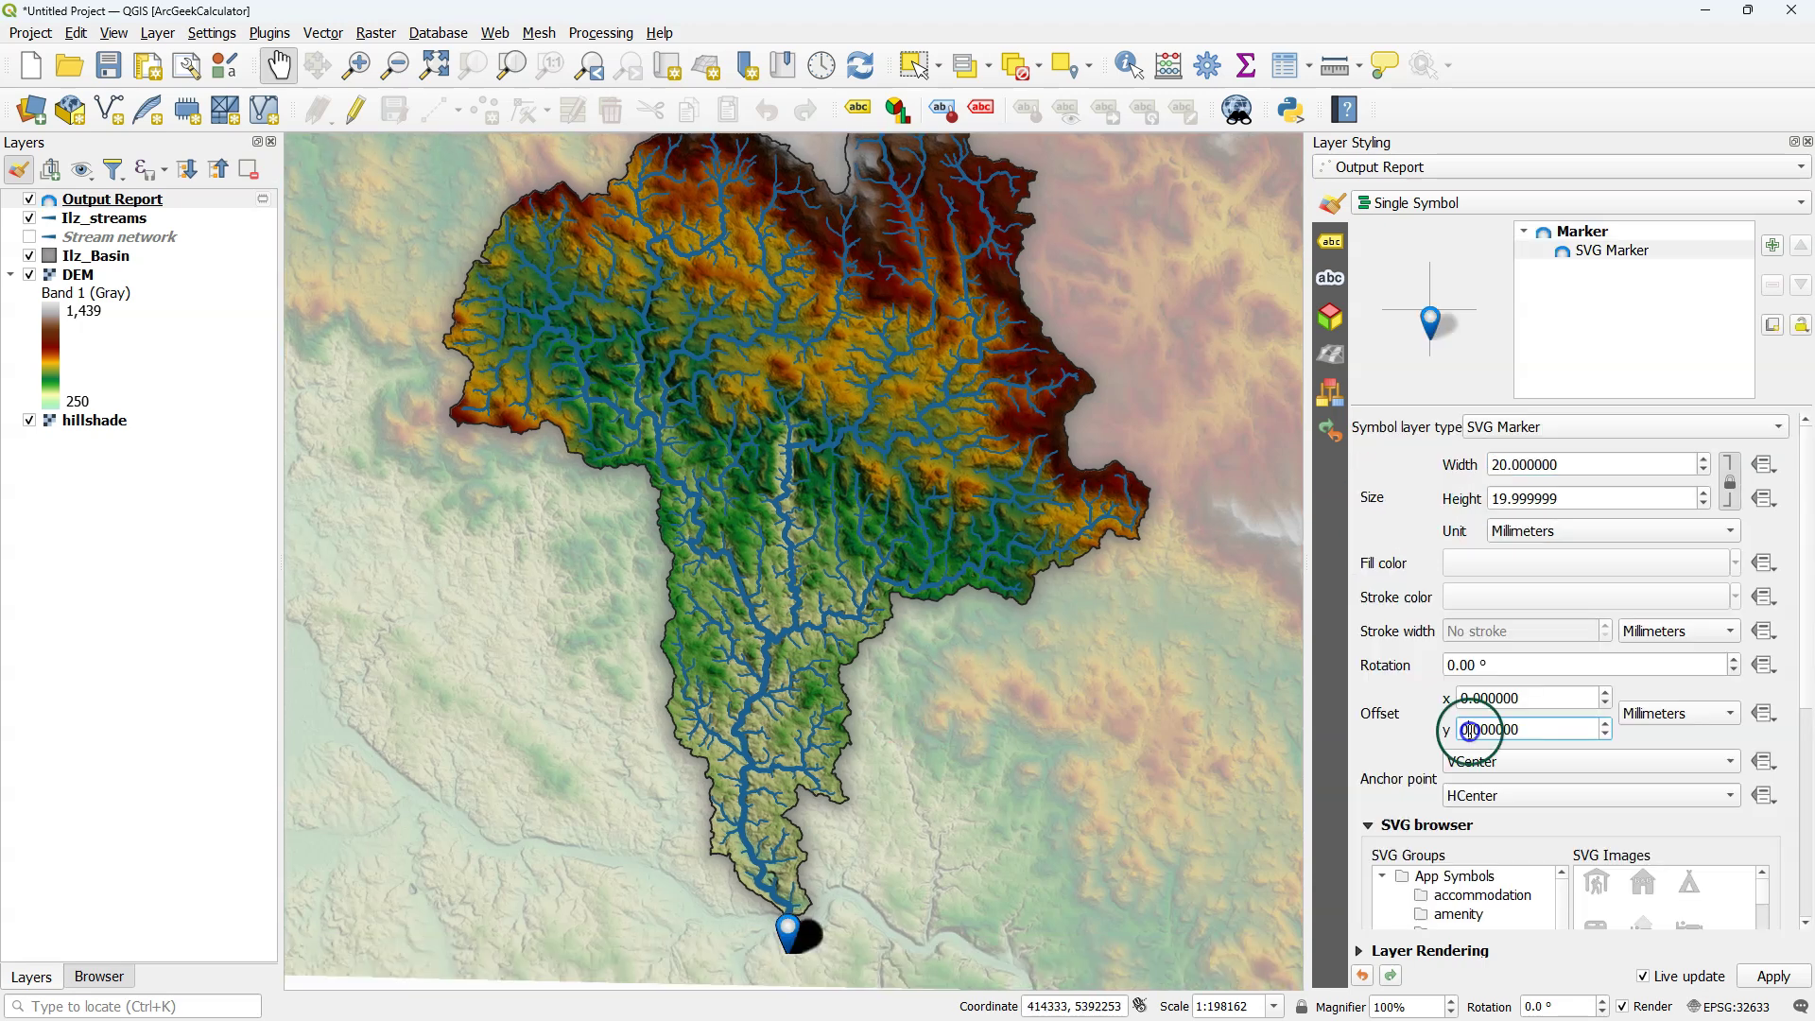
{"action": "scroll", "coordinate": [1470, 730], "scroll_direction": "down", "scroll_amount": 11}
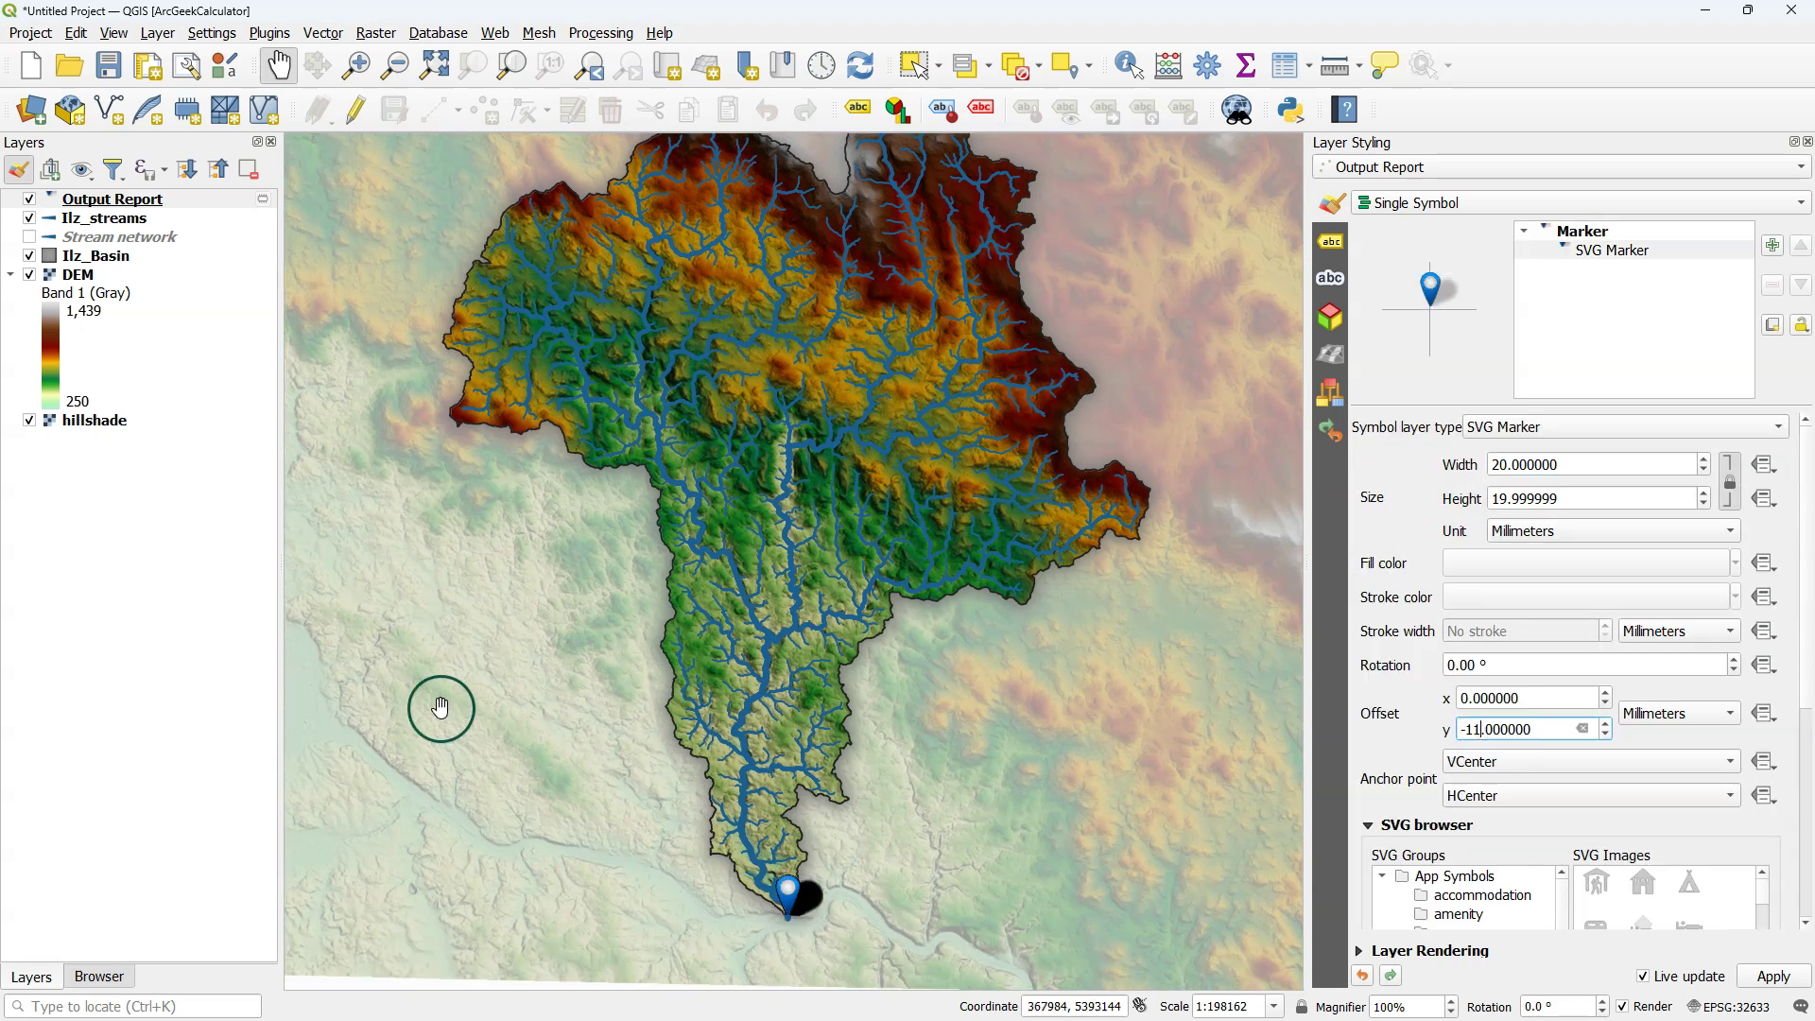
{"action": "scroll", "coordinate": [1447, 665], "scroll_direction": "up", "scroll_amount": 20}
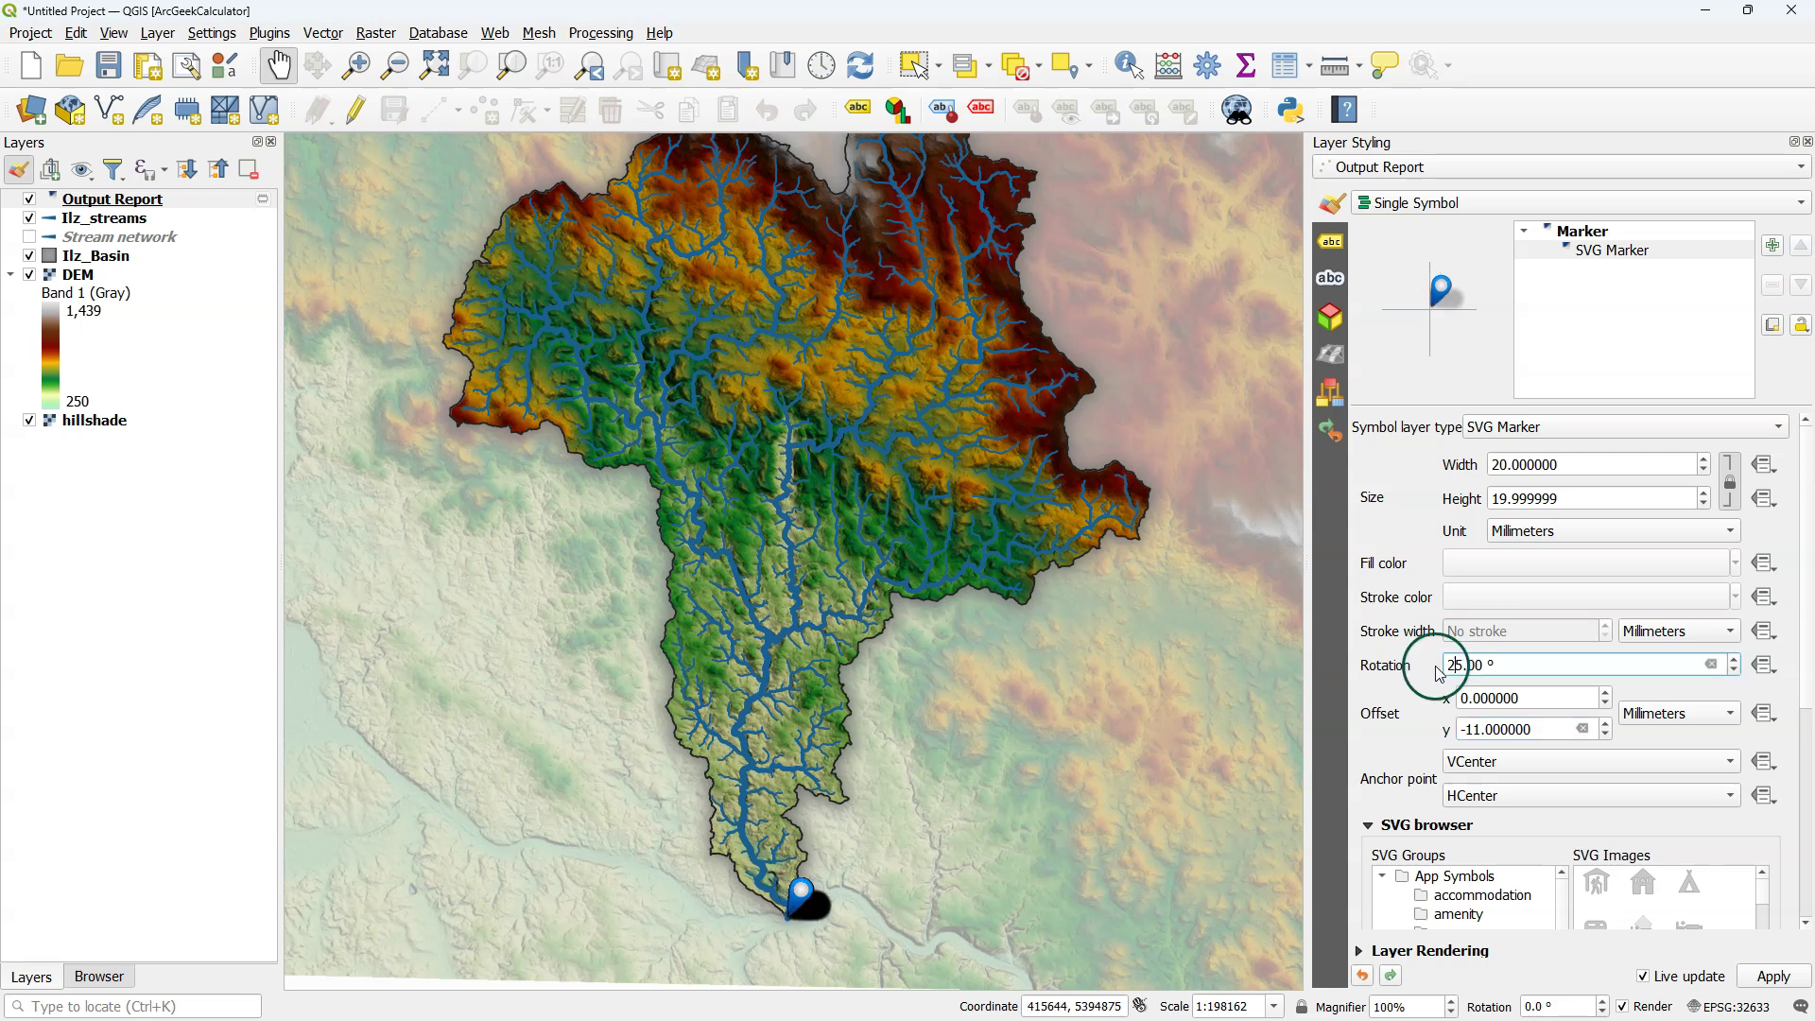
Open the Output Report attribute table full screen to review the 52 morphometric parameters.
{"action": "right_click", "coordinate": [81, 199]}
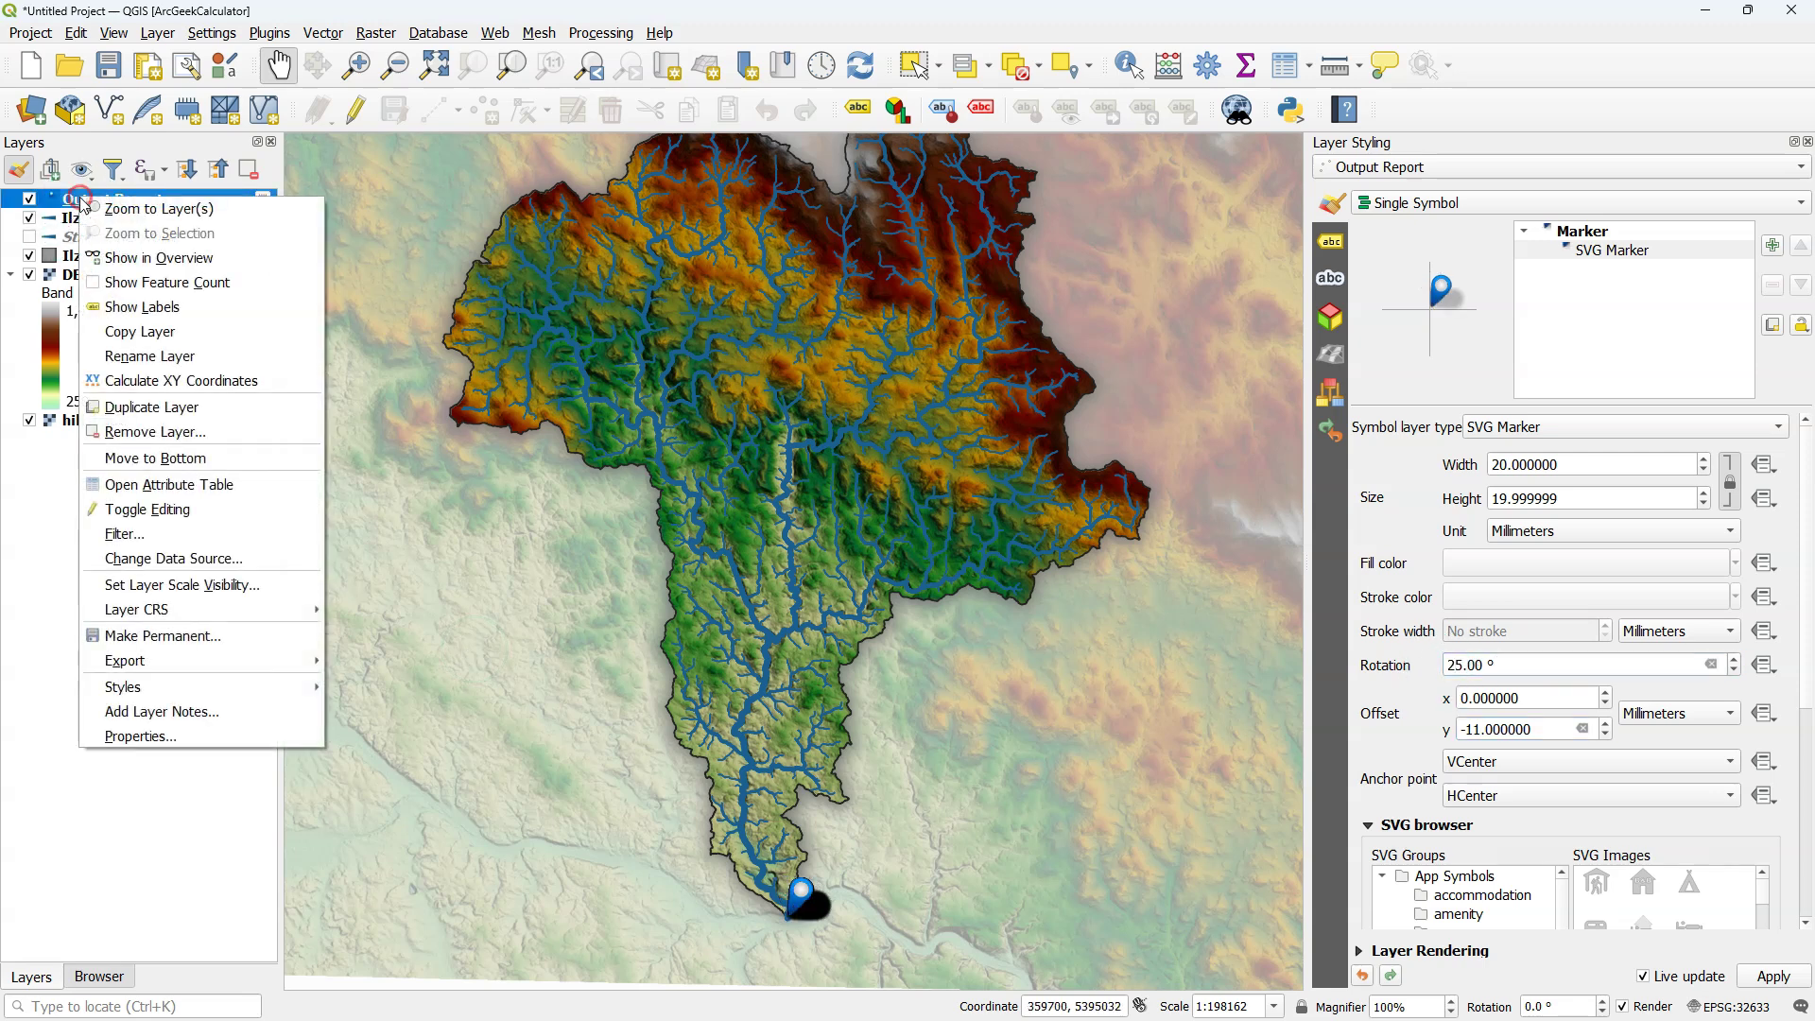
{"action": "left_click", "coordinate": [215, 484]}
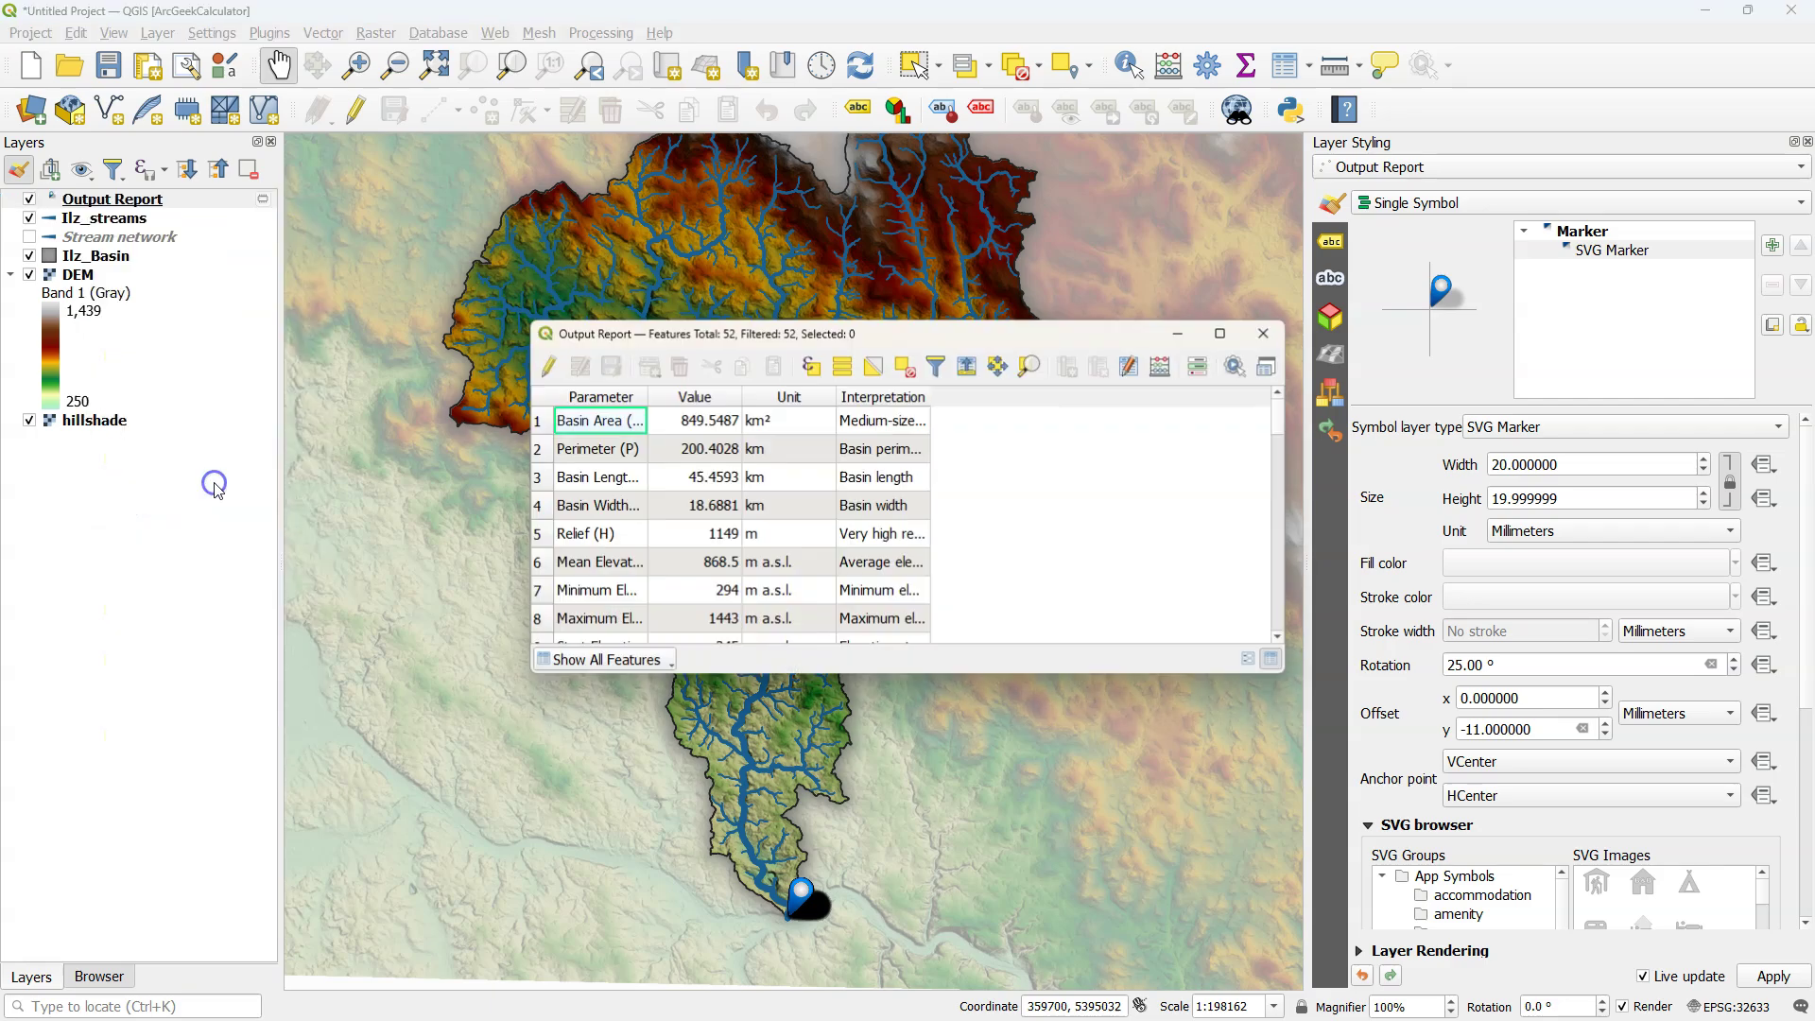
{"action": "left_click", "coordinate": [1219, 333]}
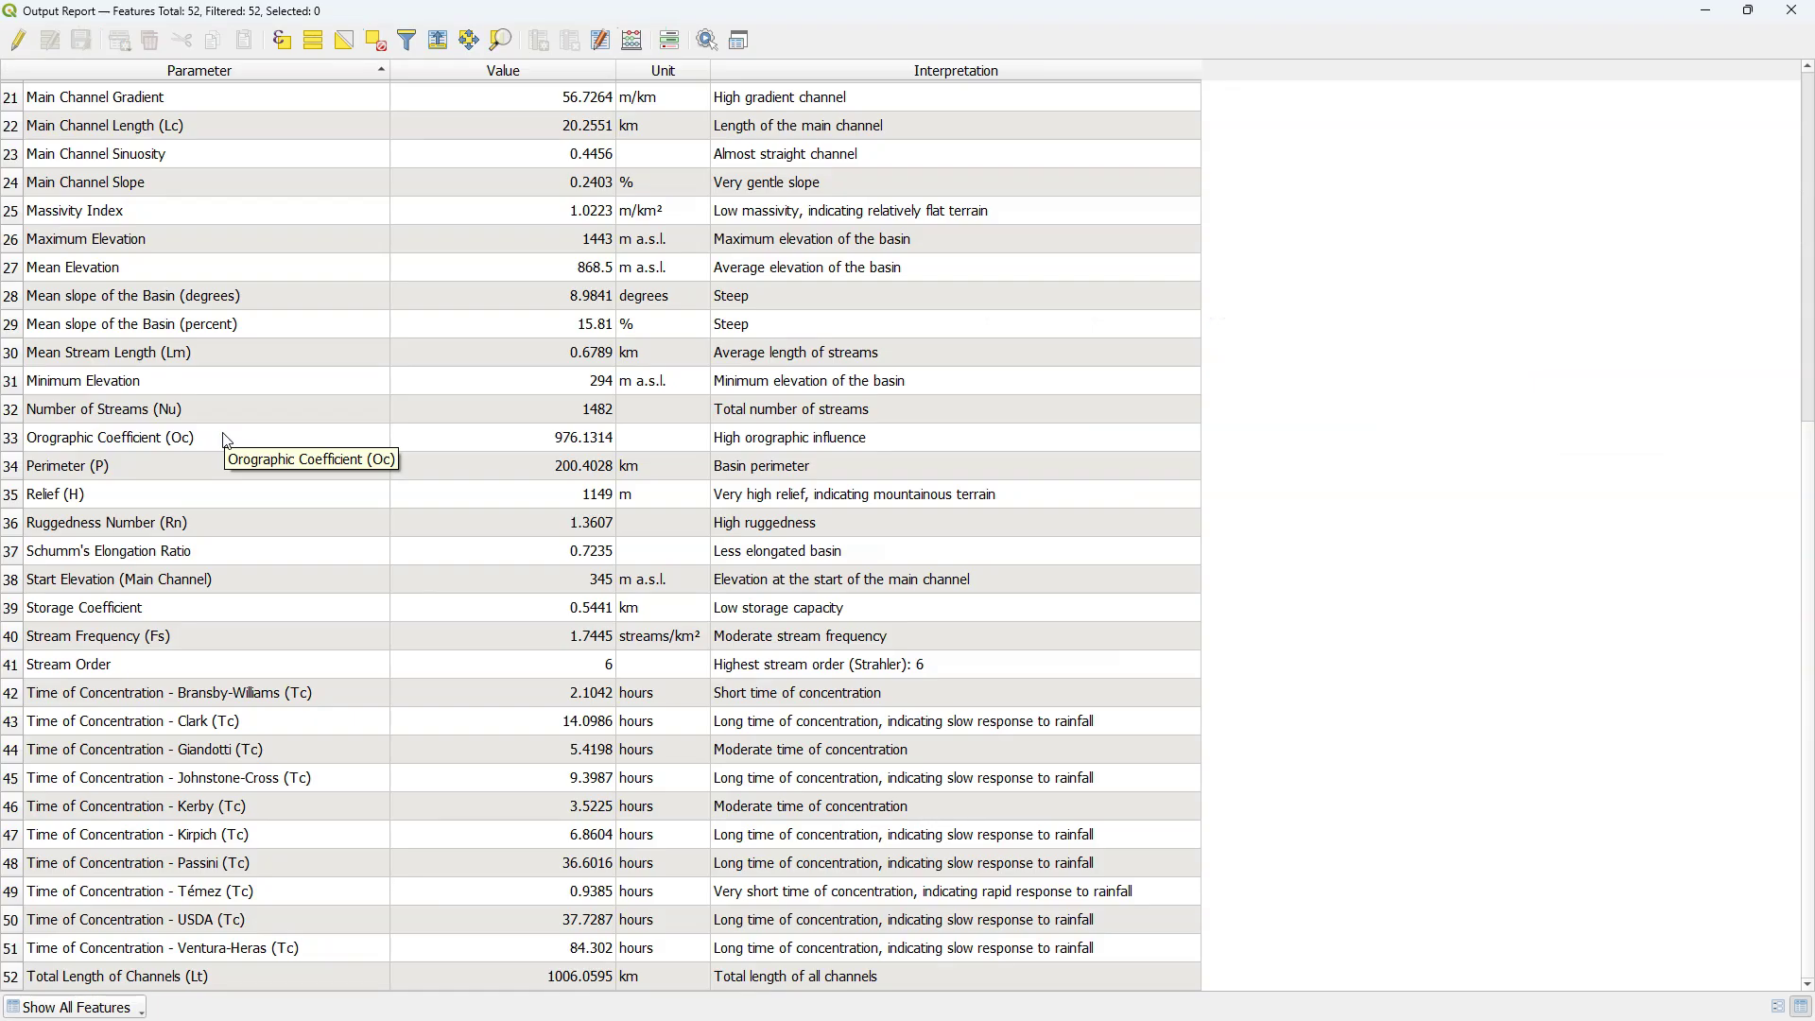